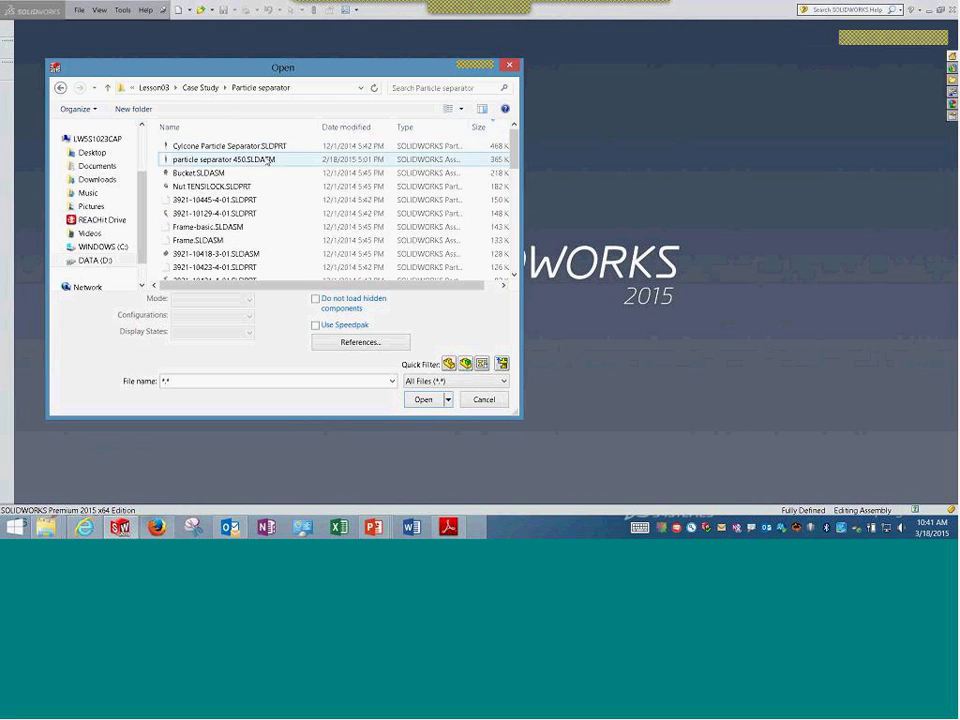
- Open the particle separator 450 assembly, dismiss the invalid path warning and activate its buckling analysis study
double_click(268, 156)
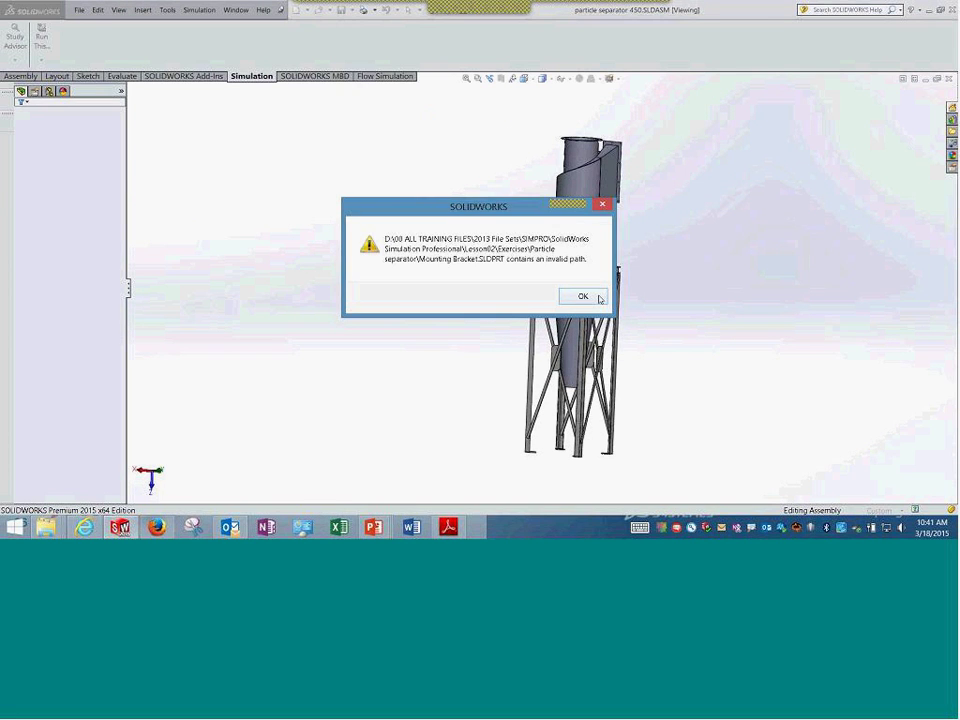
click(582, 296)
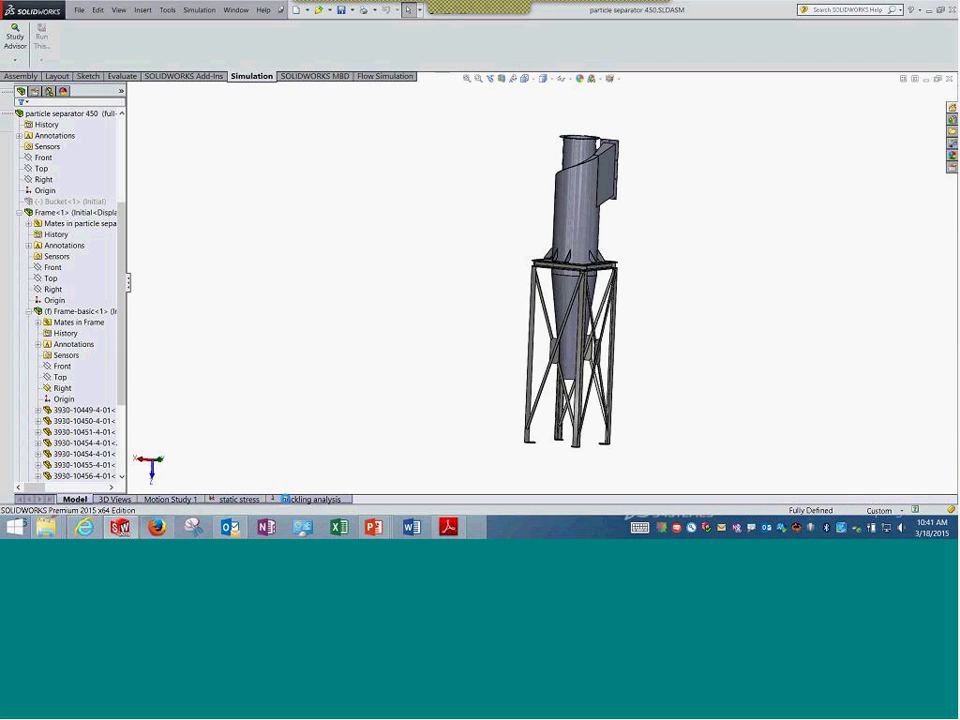
click(285, 497)
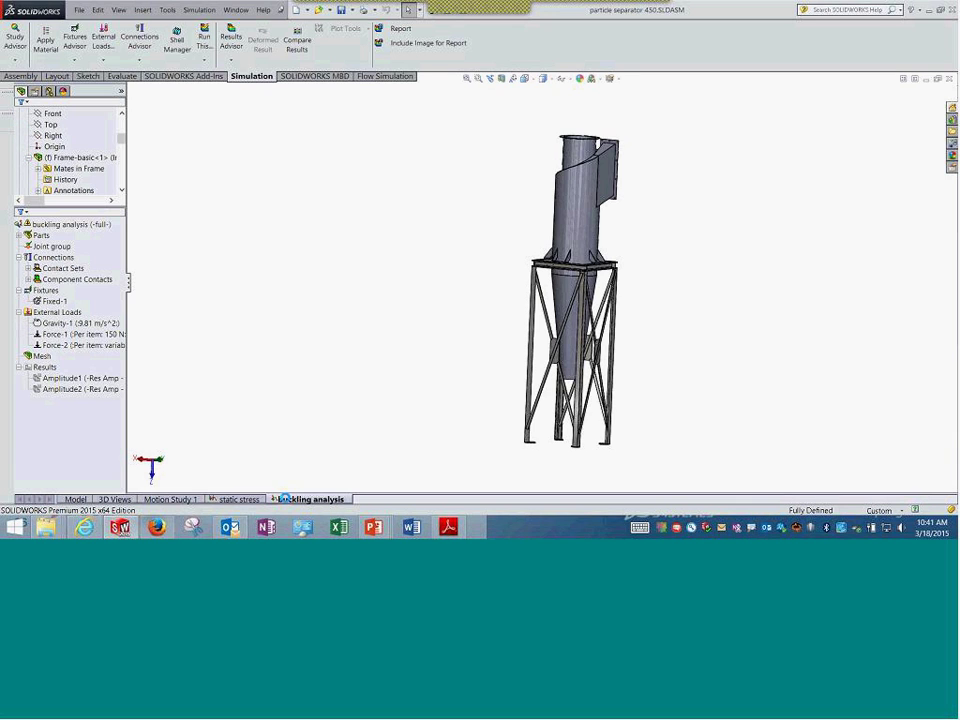
- Run the buckling analysis study and expand the solver status to show full details
click(75, 224)
right_click(80, 226)
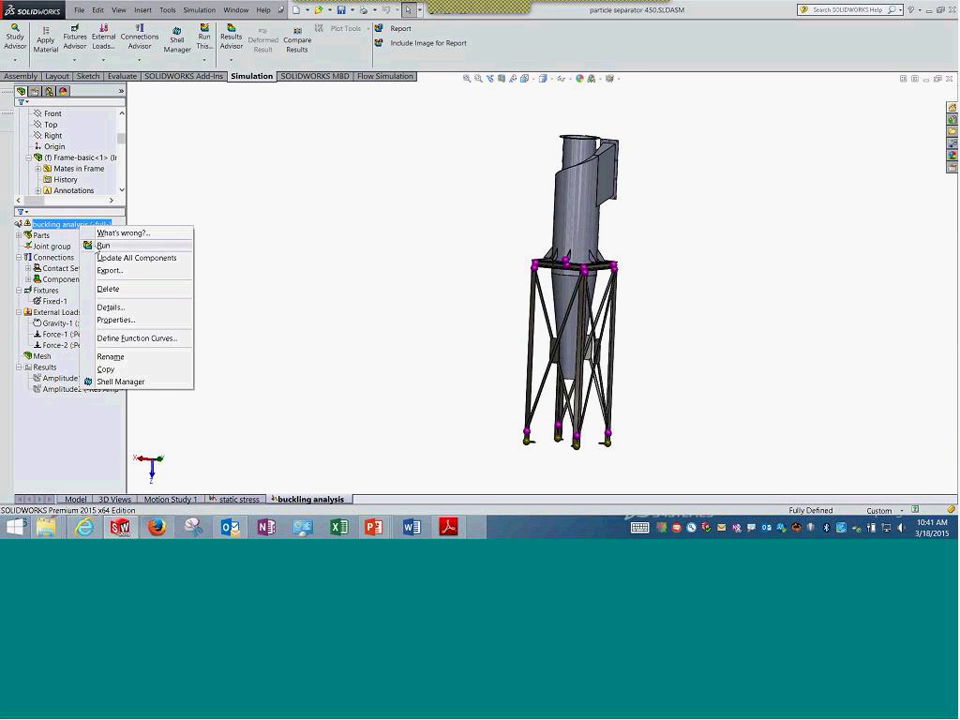
click(103, 245)
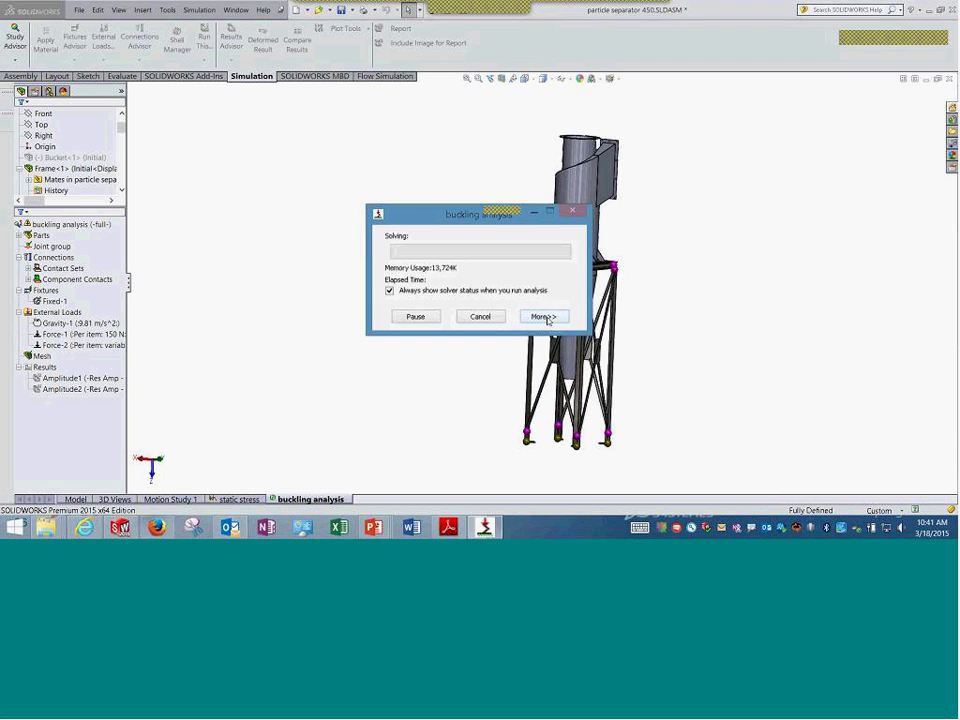
click(546, 317)
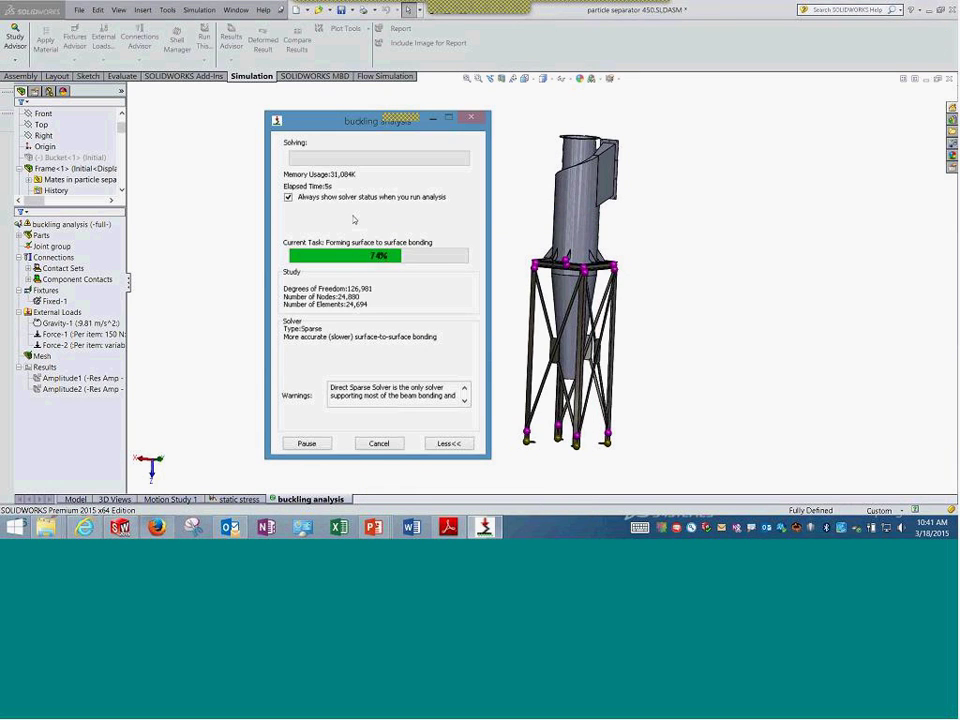
- Open the stool part from the Stool folder inside the Lesson03 Exercises folder
click(80, 10)
click(366, 184)
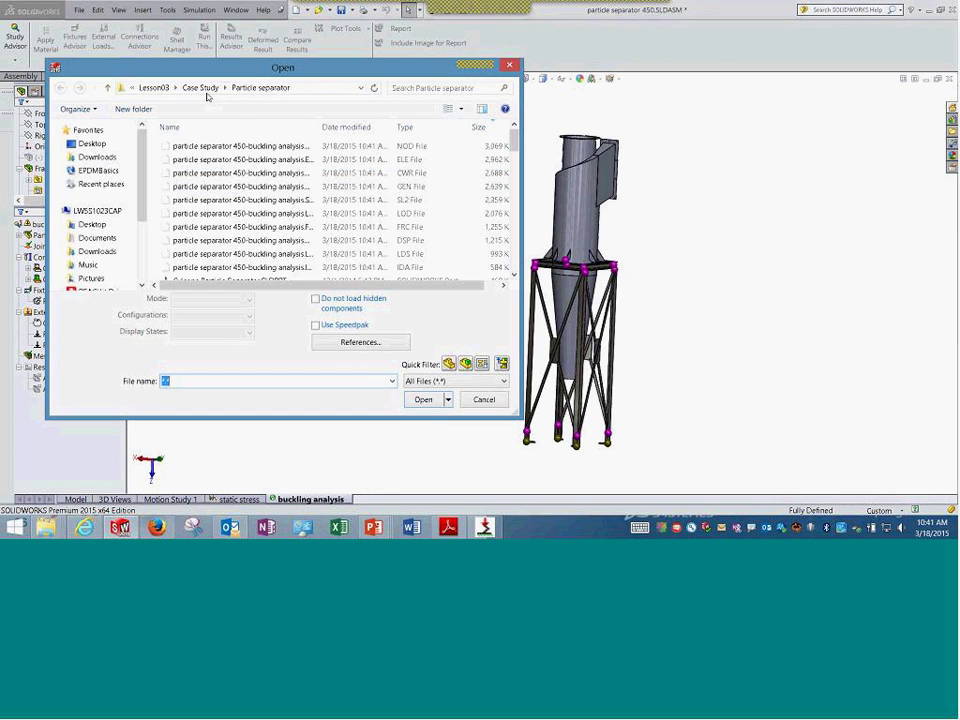
click(200, 87)
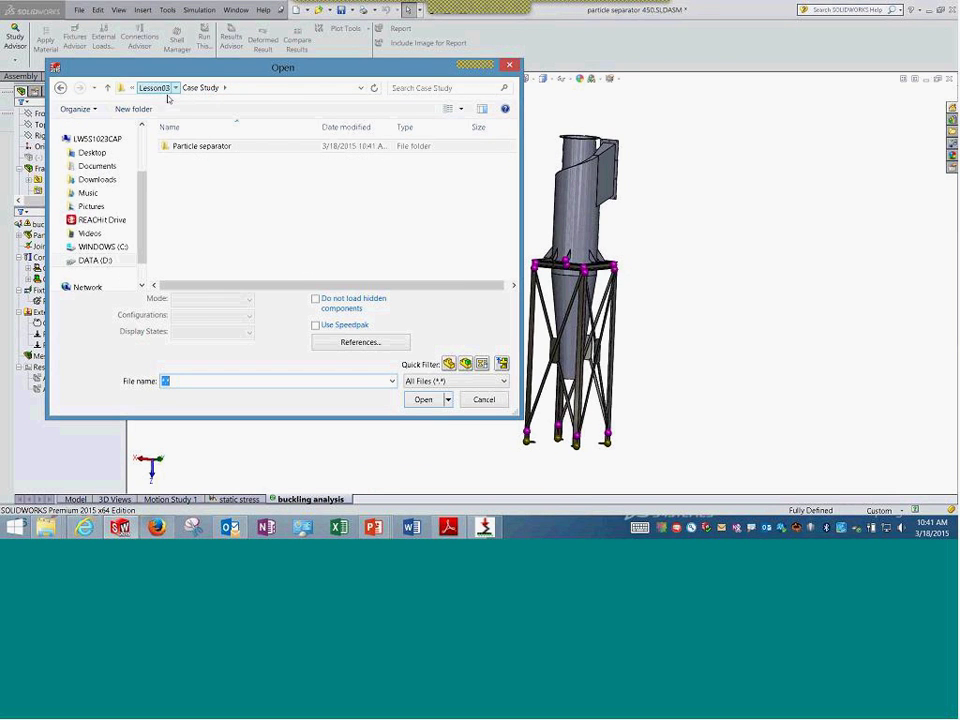
click(162, 88)
double_click(188, 160)
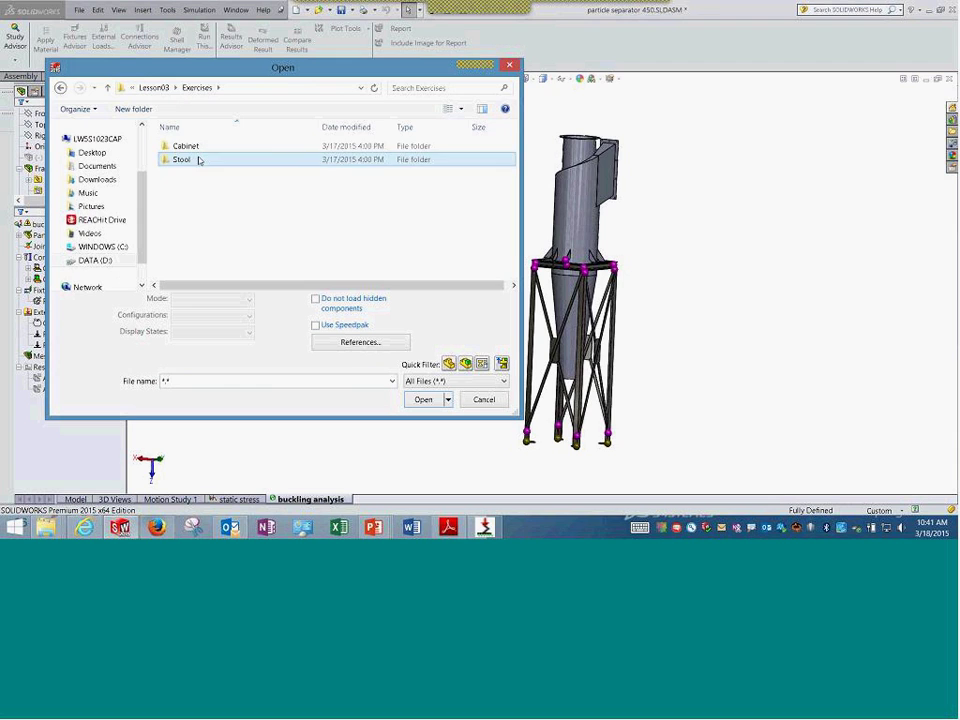
double_click(198, 158)
double_click(199, 145)
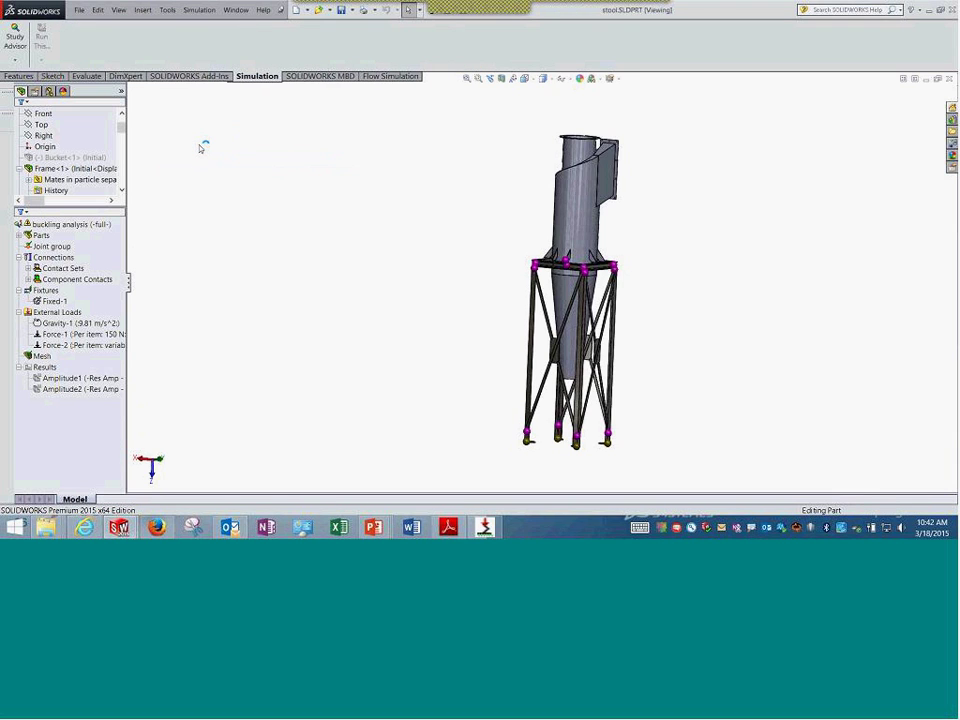
- Widen the study tree and open the definition of Remote Displacement (Rigid connection)-1 in the stool buckling study
drag(130, 287, 298, 280)
click(131, 290)
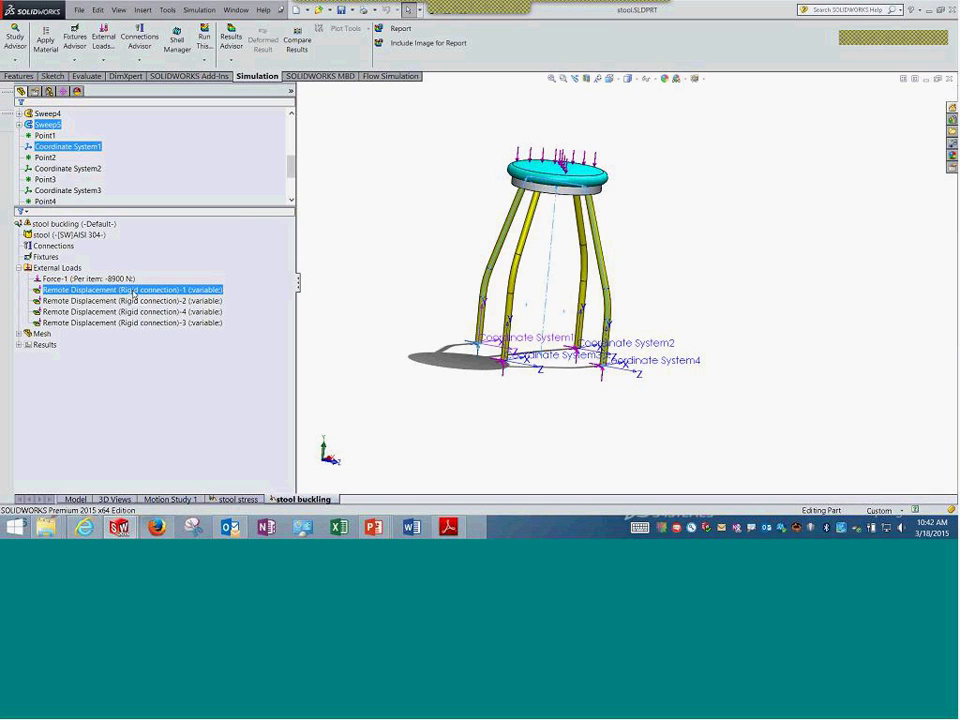
right_click(133, 293)
click(160, 334)
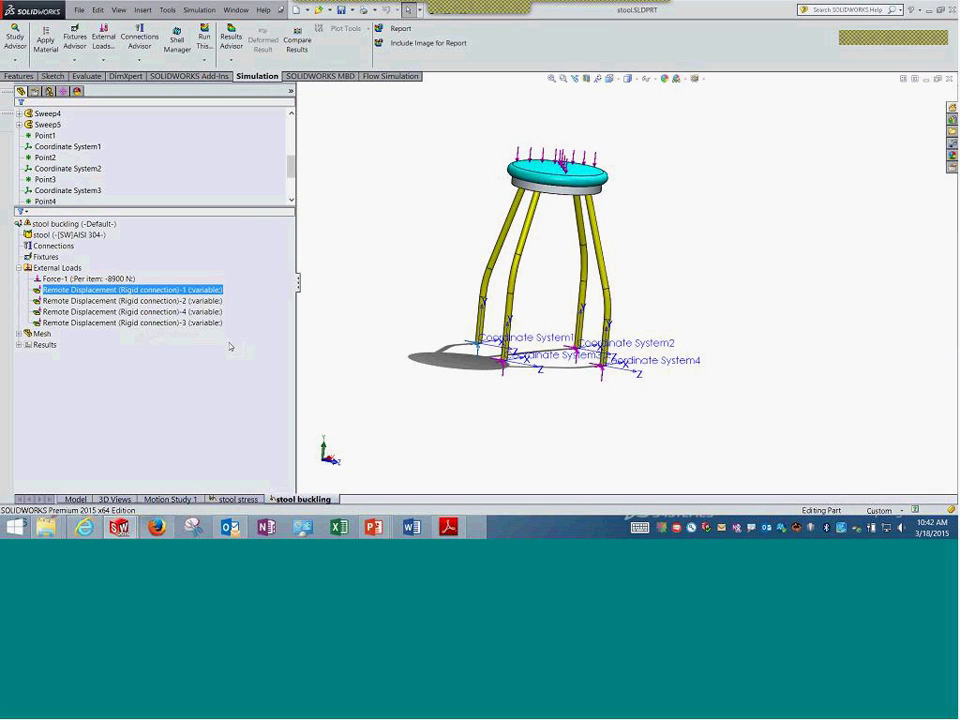
- Examine the rigid connection between the stool leg's end face and Coordinate System1, moving the callout closer to the leg
scroll(446, 356, down, 9)
middle_drag(613, 343, 645, 315)
scroll(645, 315, up, 3)
scroll(542, 343, down, 5)
middle_drag(542, 343, 546, 281)
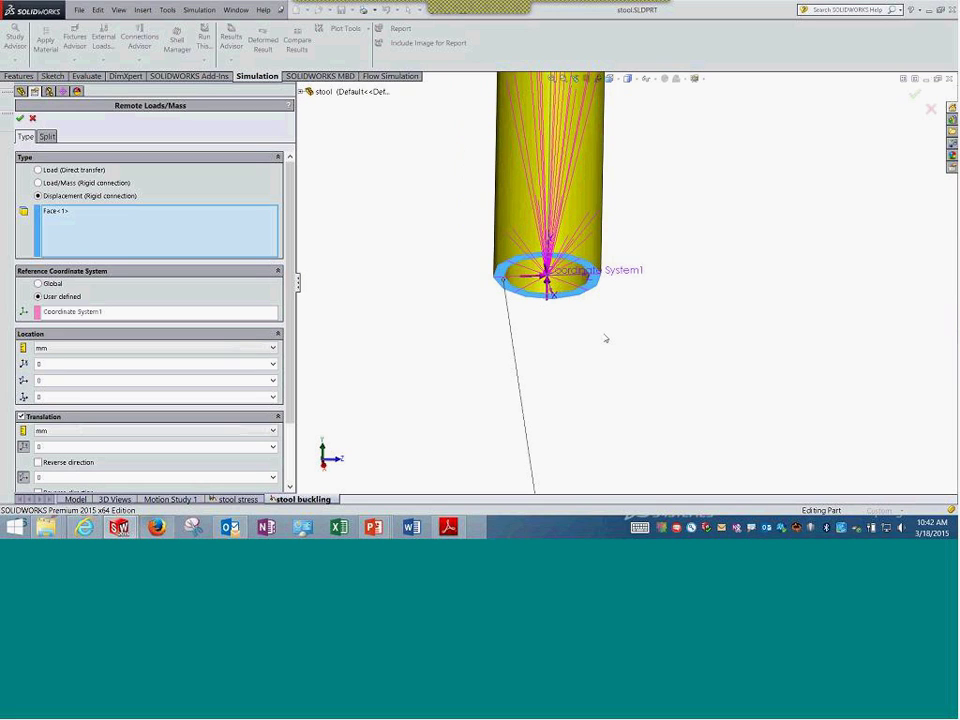
scroll(605, 339, up, 3)
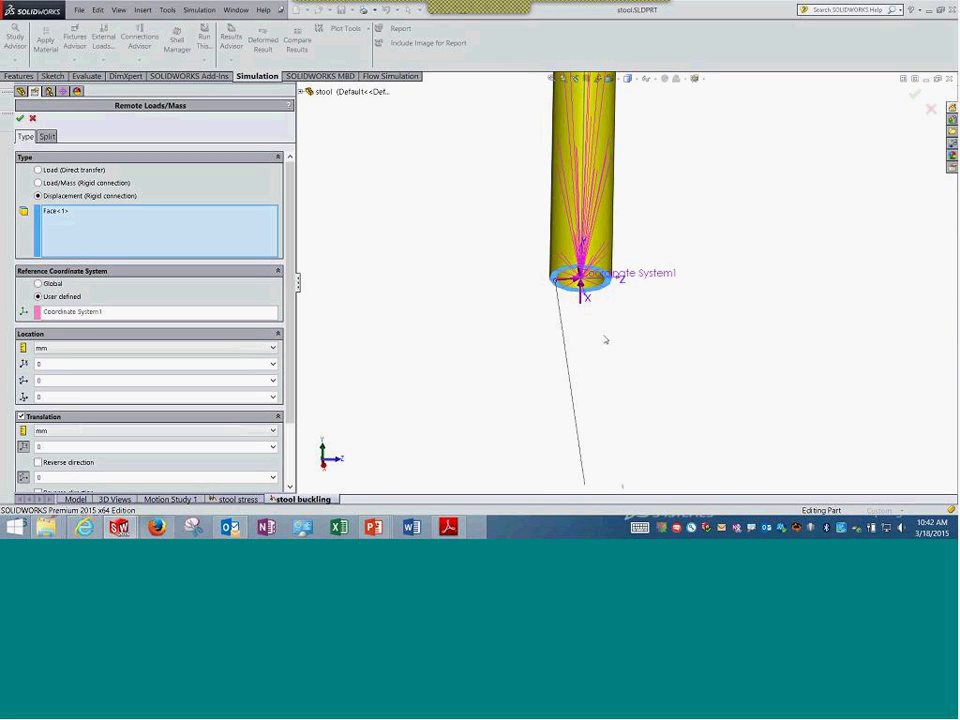
scroll(600, 288, down, 1)
scroll(620, 280, down, 2)
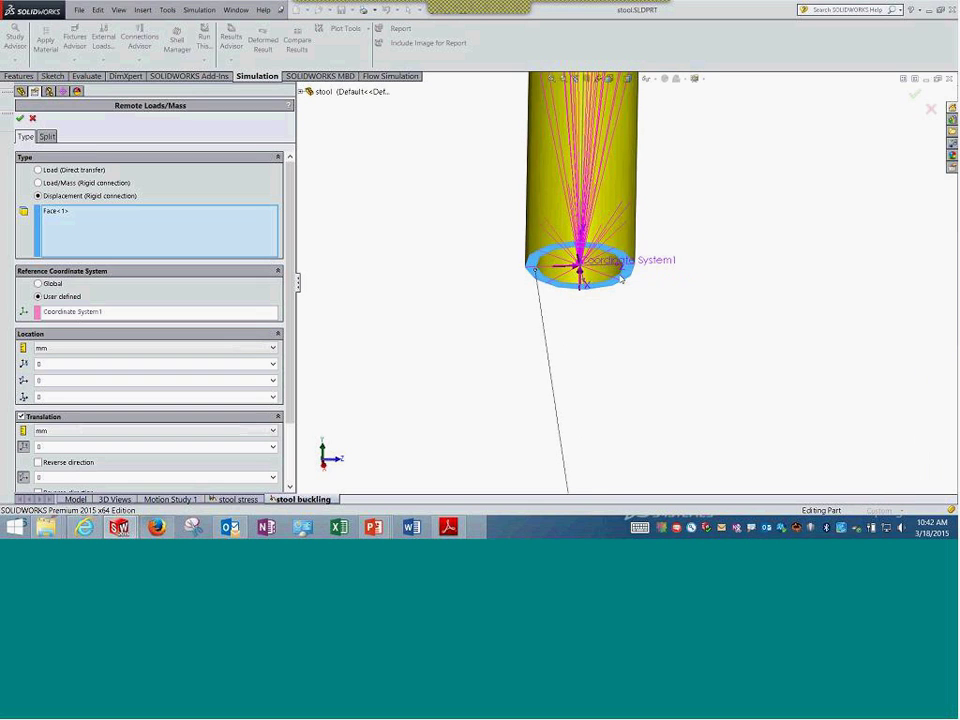
scroll(637, 322, up, 4)
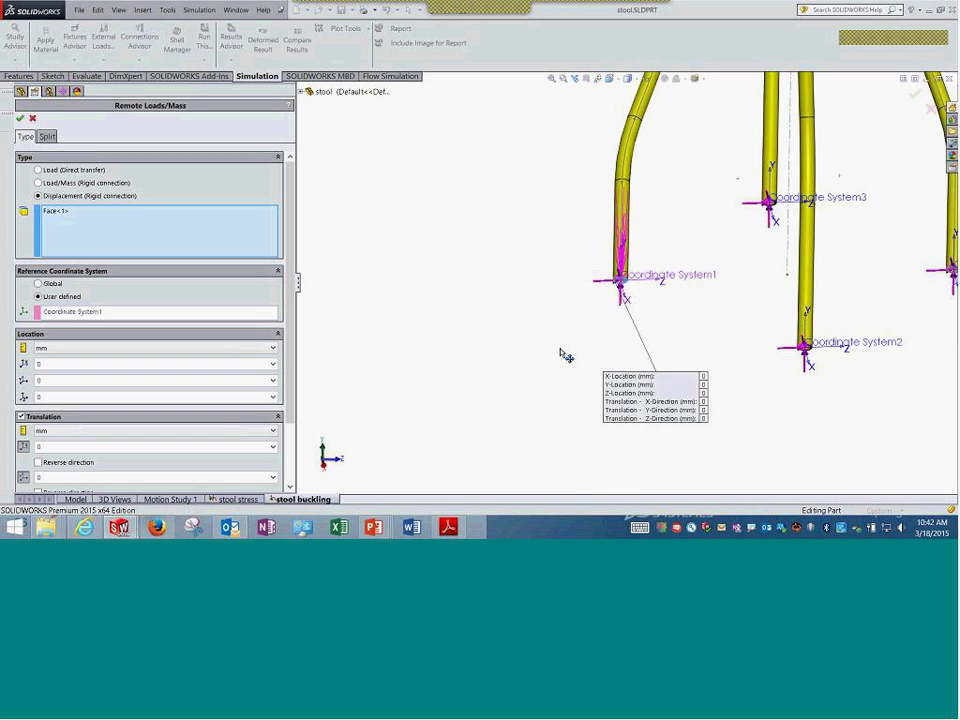
scroll(630, 285, down, 3)
scroll(600, 300, up, 4)
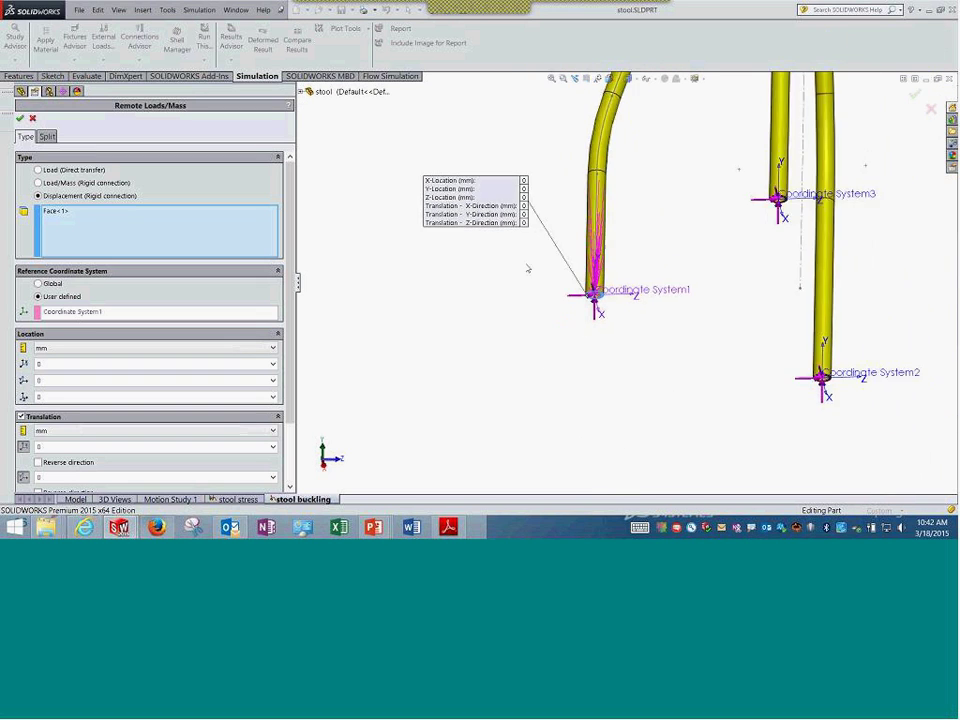
drag(467, 222, 495, 288)
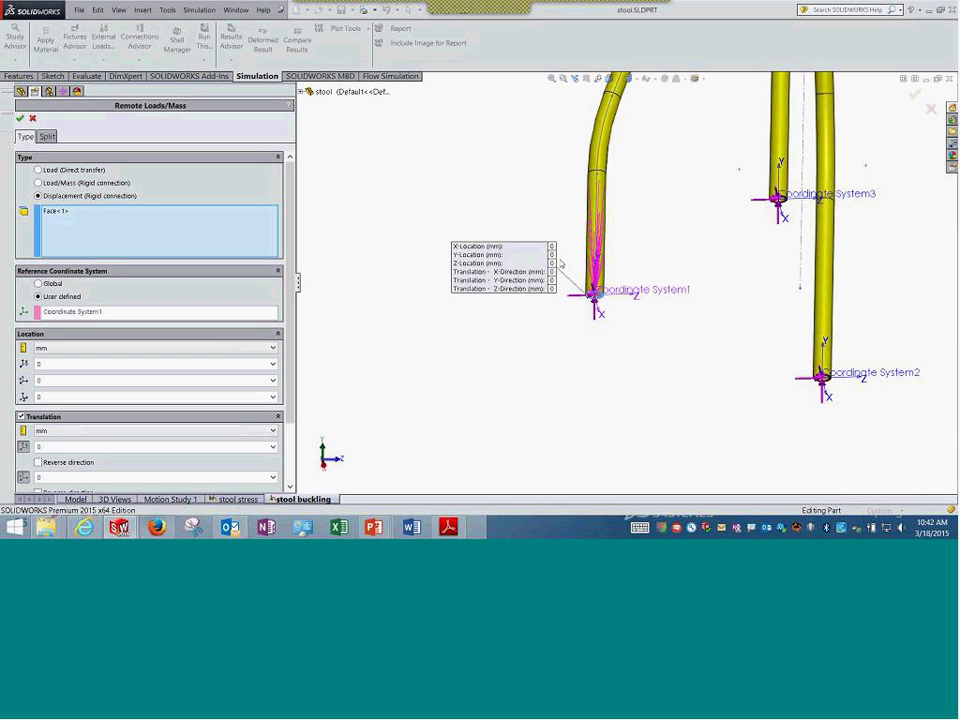
scroll(620, 293, down, 6)
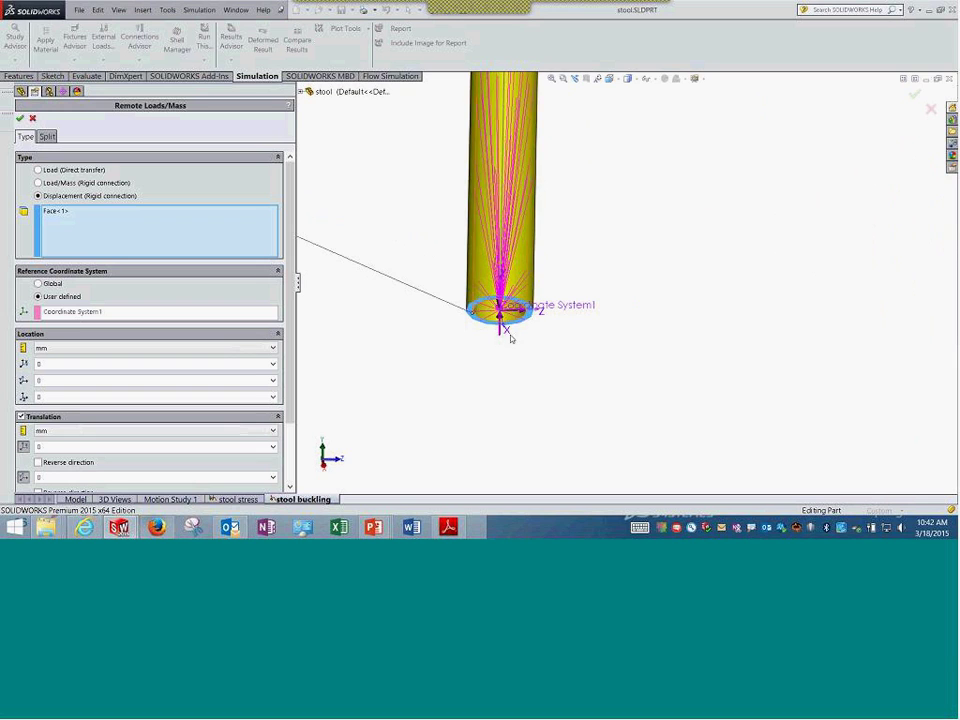
scroll(508, 317, up, 5)
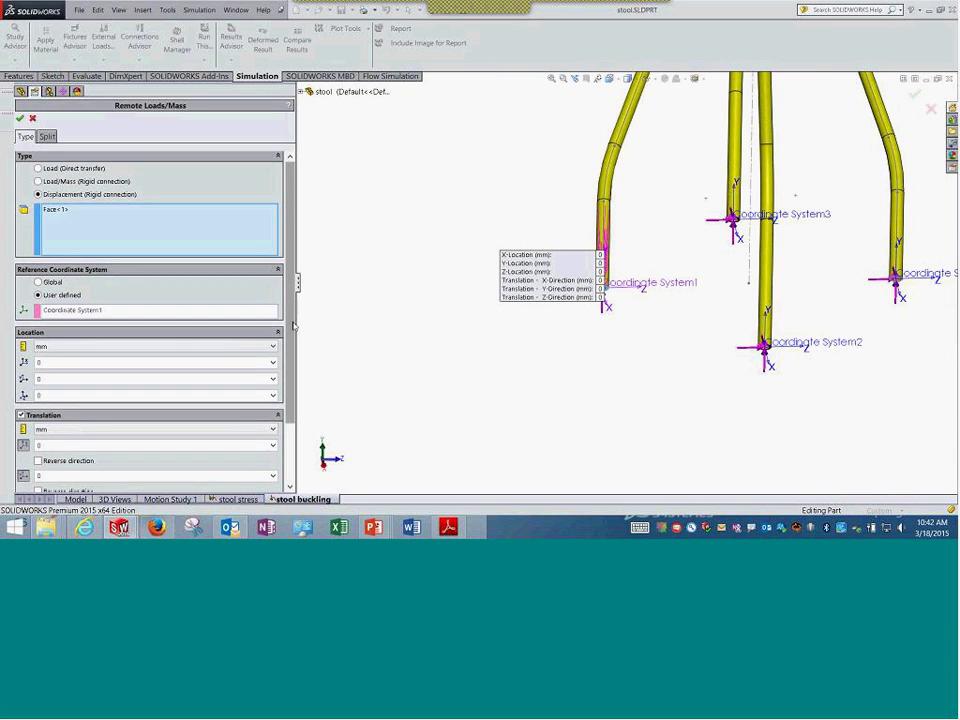
- Review the remote displacement's translation and rotation settings, and close the definition without changes
scroll(270, 310, down, 3)
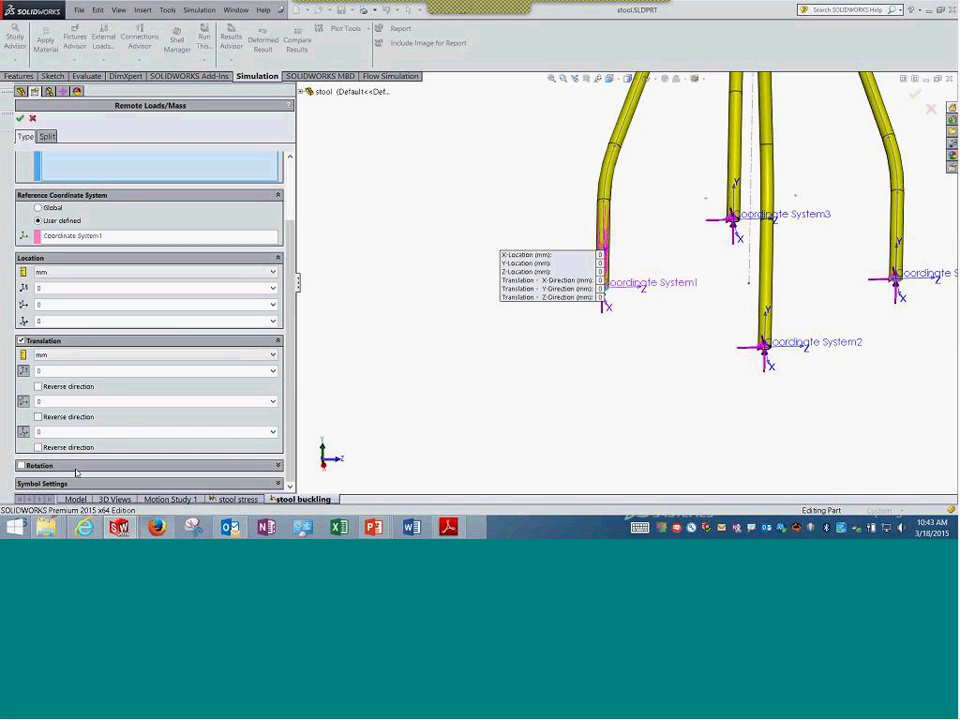
scroll(155, 385, up, 2)
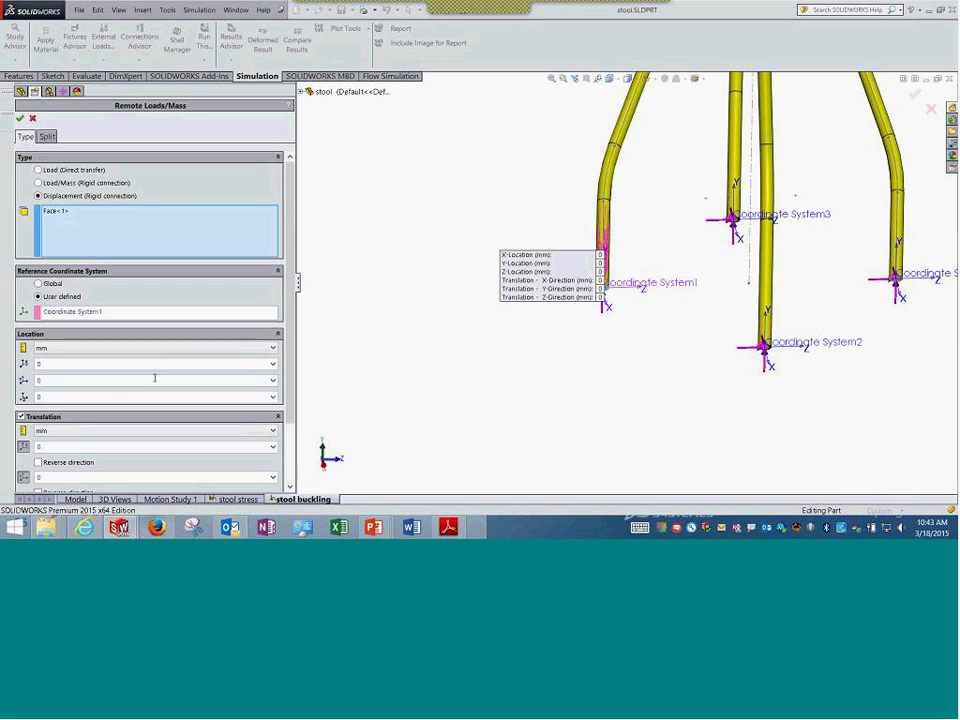
click(32, 118)
- View the whole stool at an angle and highlight Force-1 on the seat
click(551, 78)
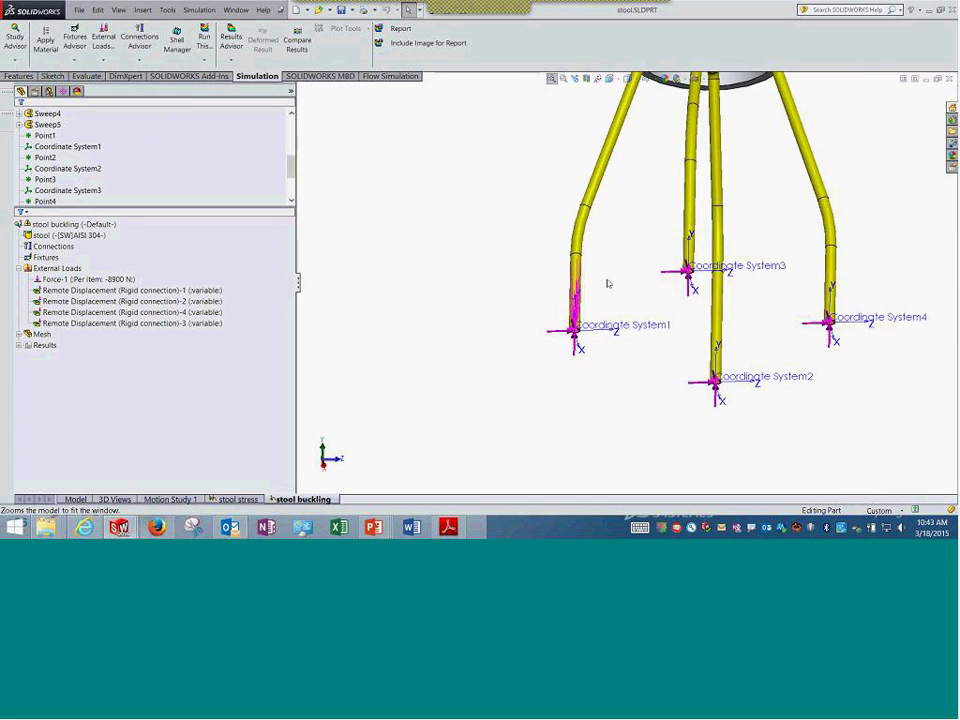
middle_drag(600, 437, 499, 390)
middle_drag(452, 283, 414, 338)
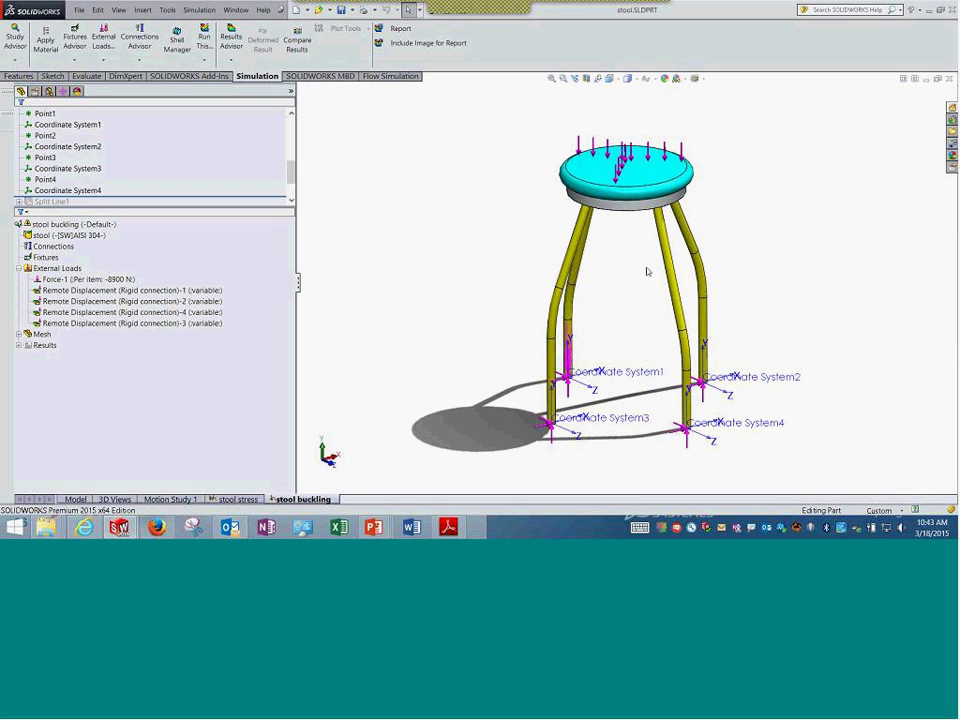
click(83, 280)
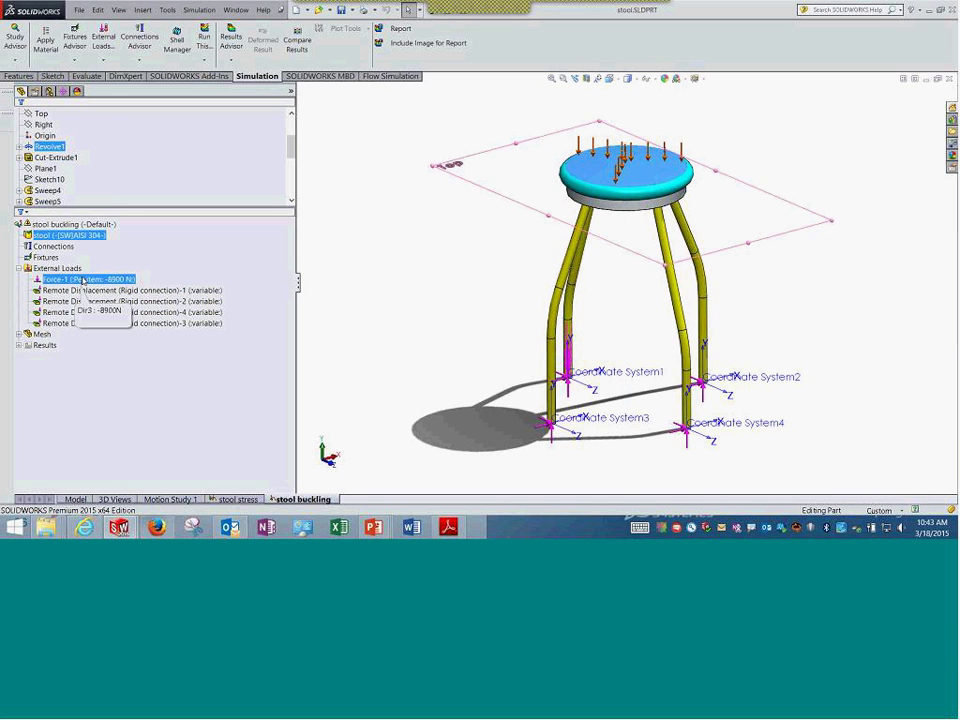
- Run the stool buckling study
click(92, 225)
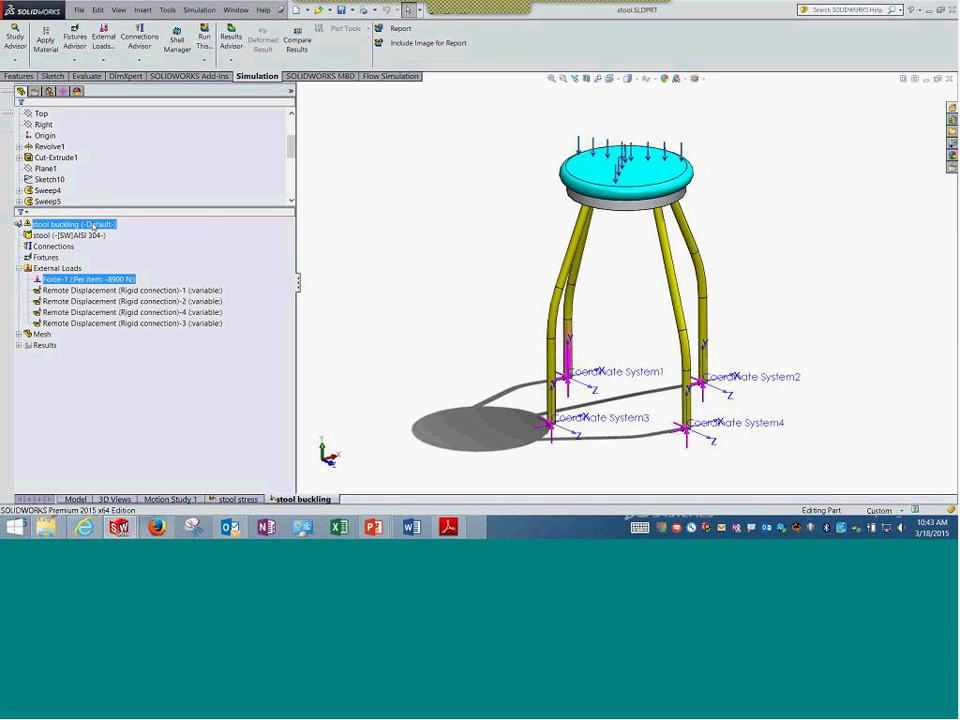
right_click(92, 225)
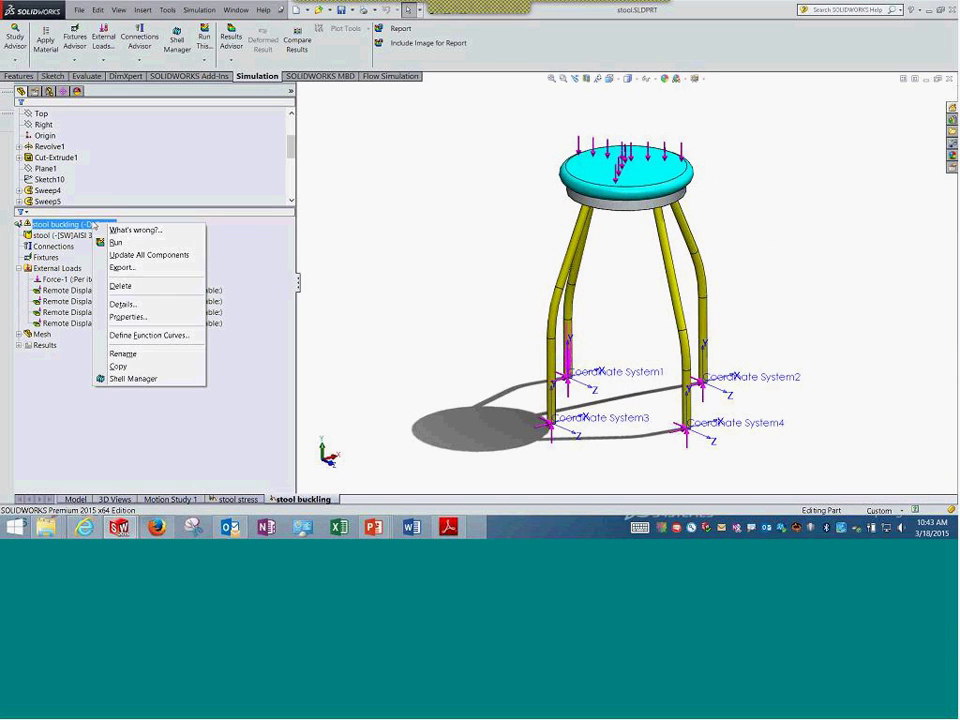
click(136, 243)
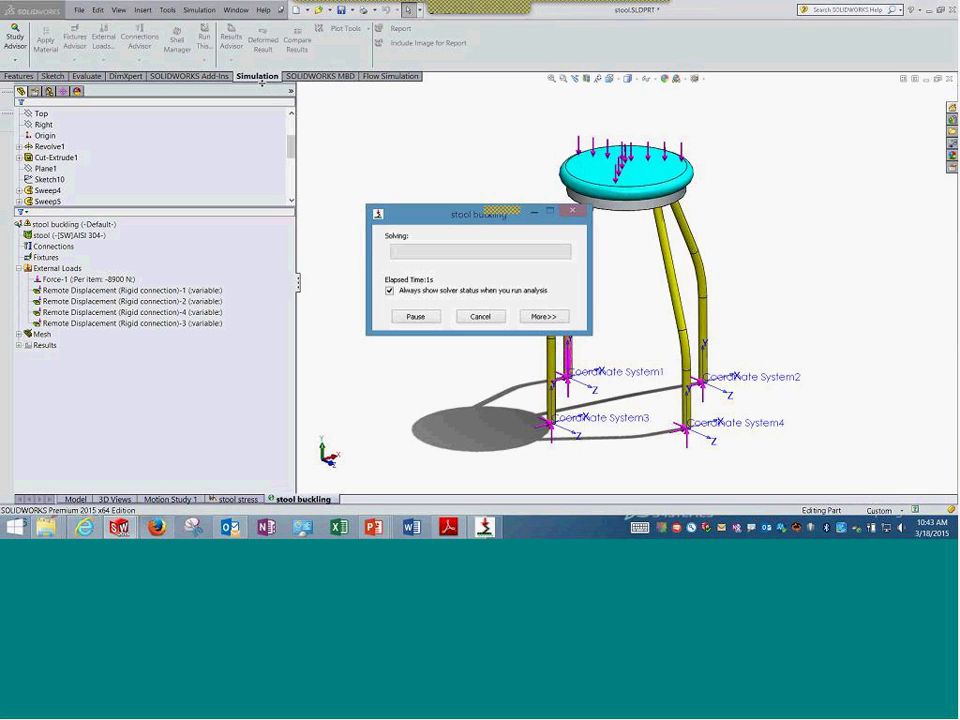
- Switch back to the particle separator 450 assembly and widen the study tree of its buckling analysis
click(237, 10)
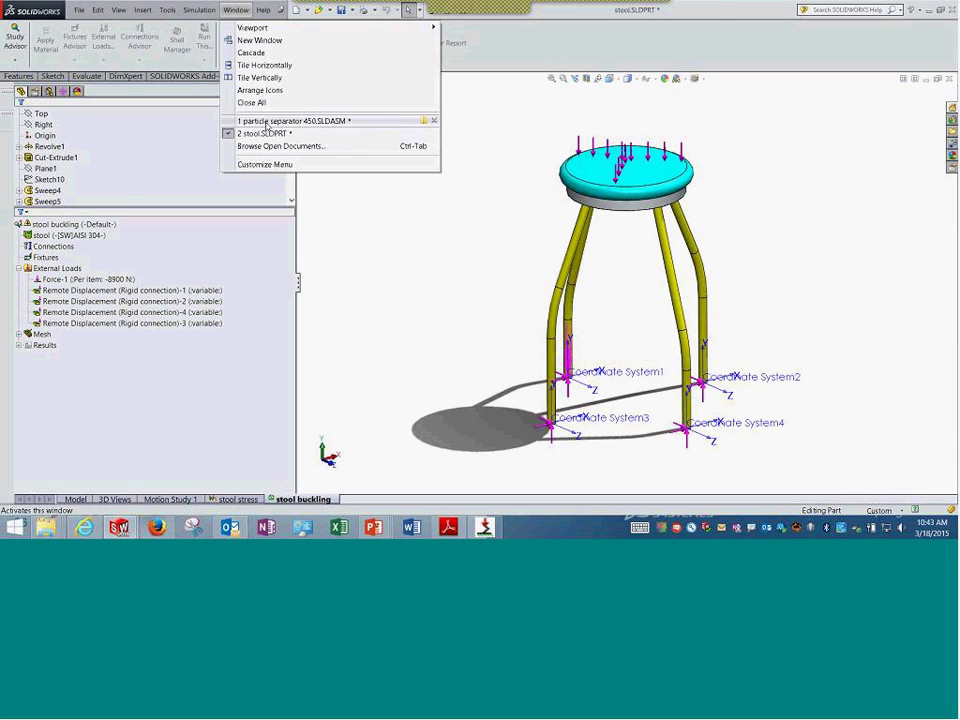
click(285, 121)
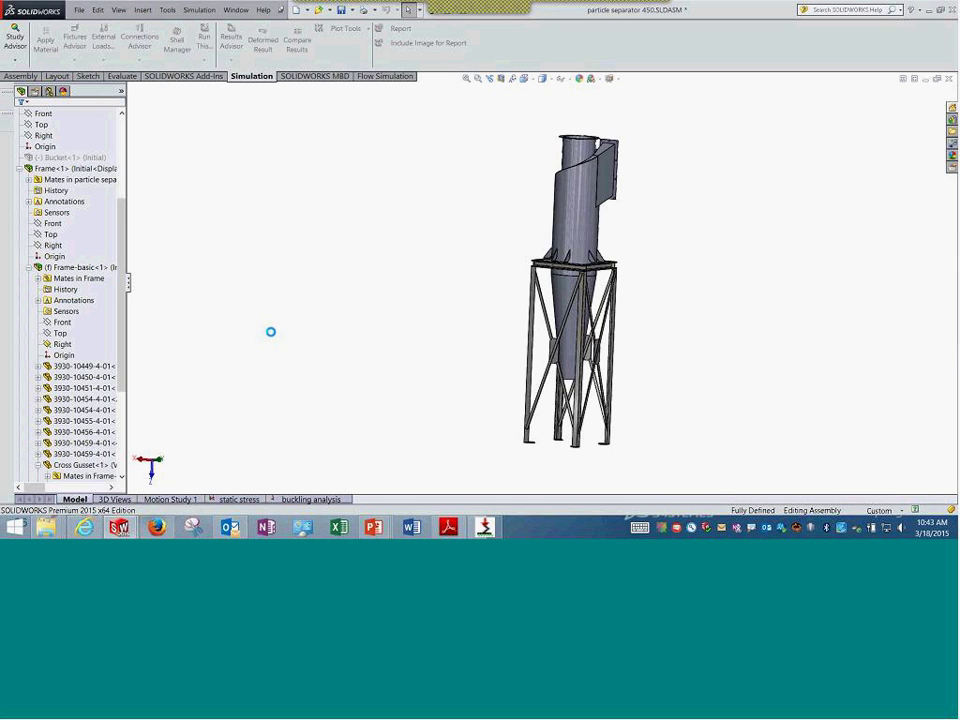
drag(76, 379, 219, 292)
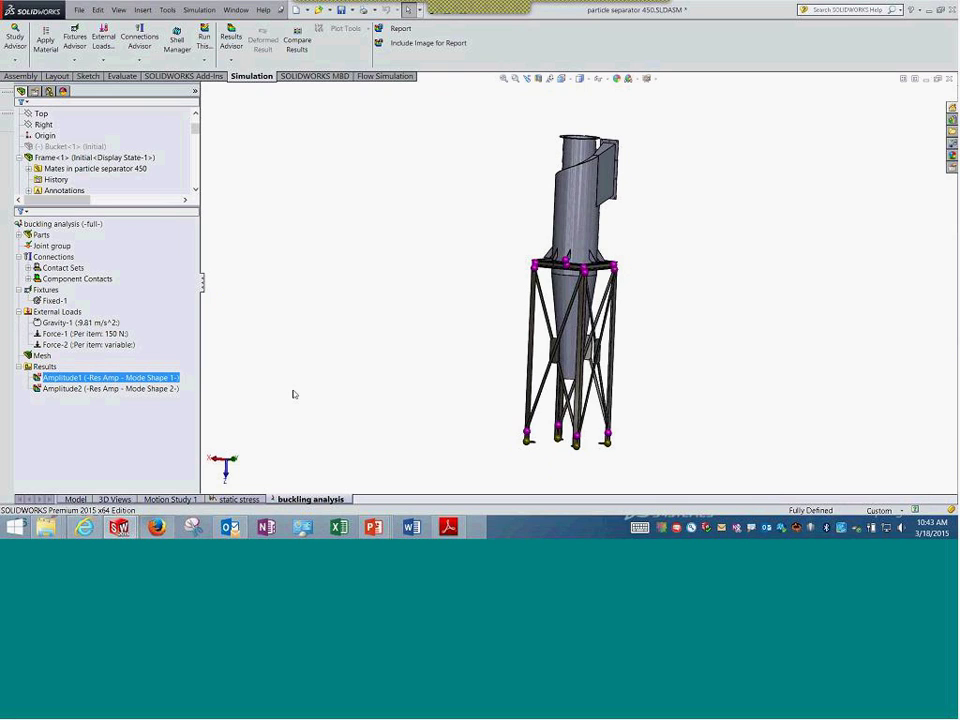
- Display the Amplitude1 plot for mode shape 1, inspect the deformed frame and highlight the Force-2 load
click(155, 387)
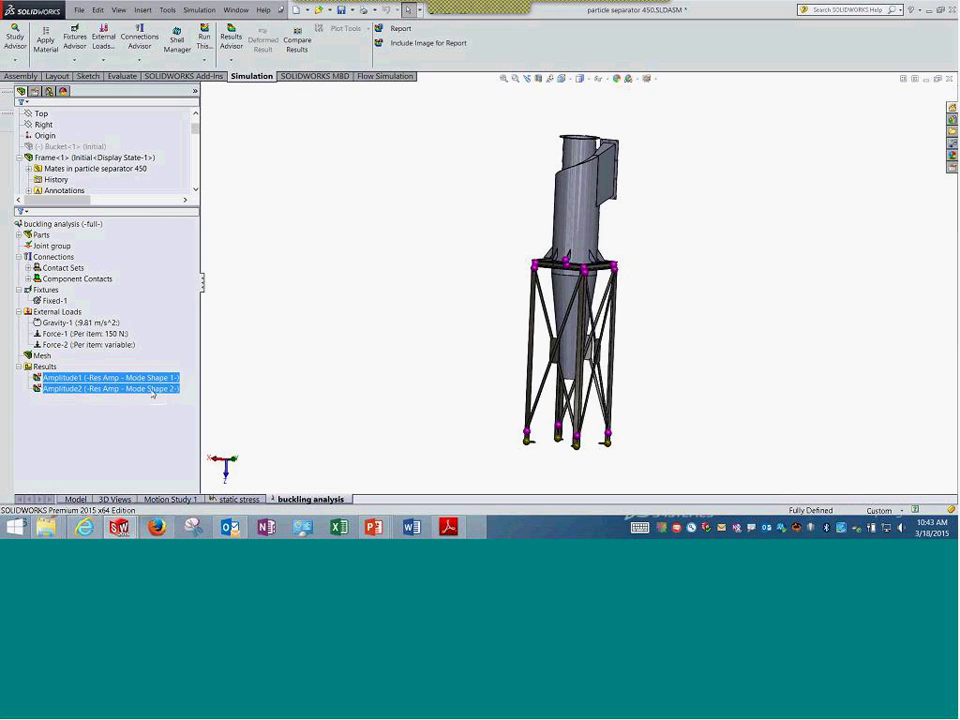
click(152, 378)
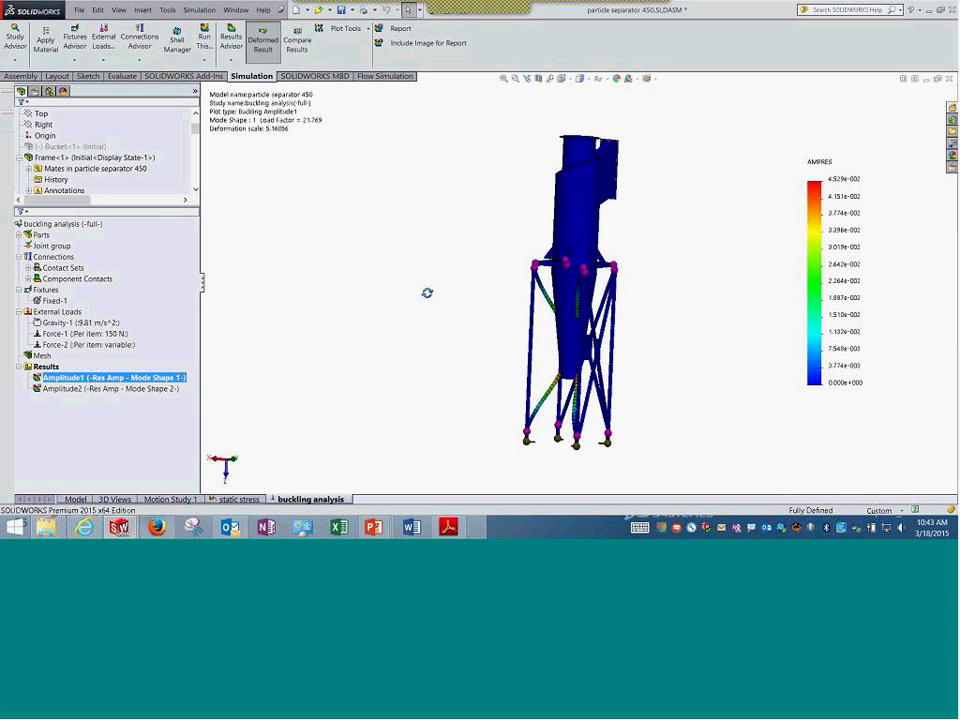
middle_drag(556, 325, 440, 250)
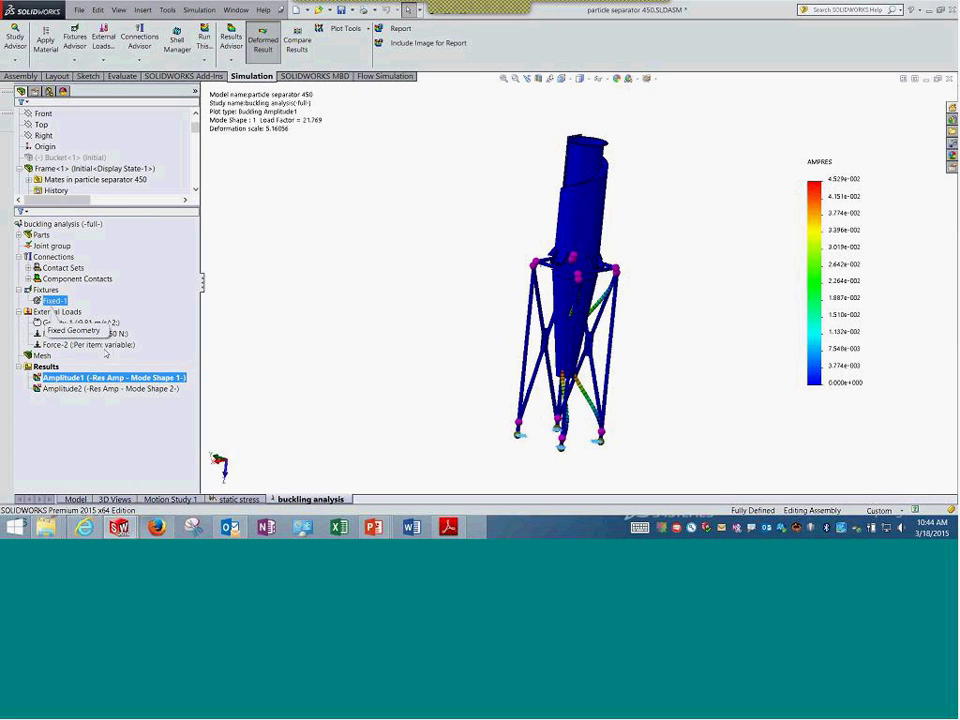
click(98, 344)
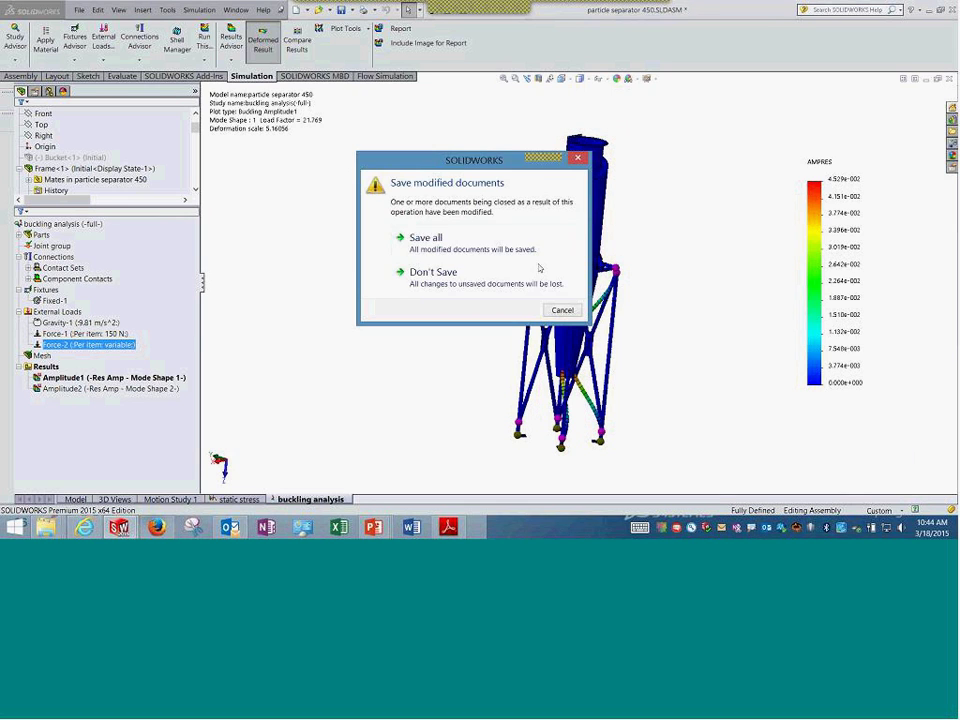
- Close the particle separator assembly without saving and display the stool buckling study's Amplitude1 plot for mode shape 1
click(510, 271)
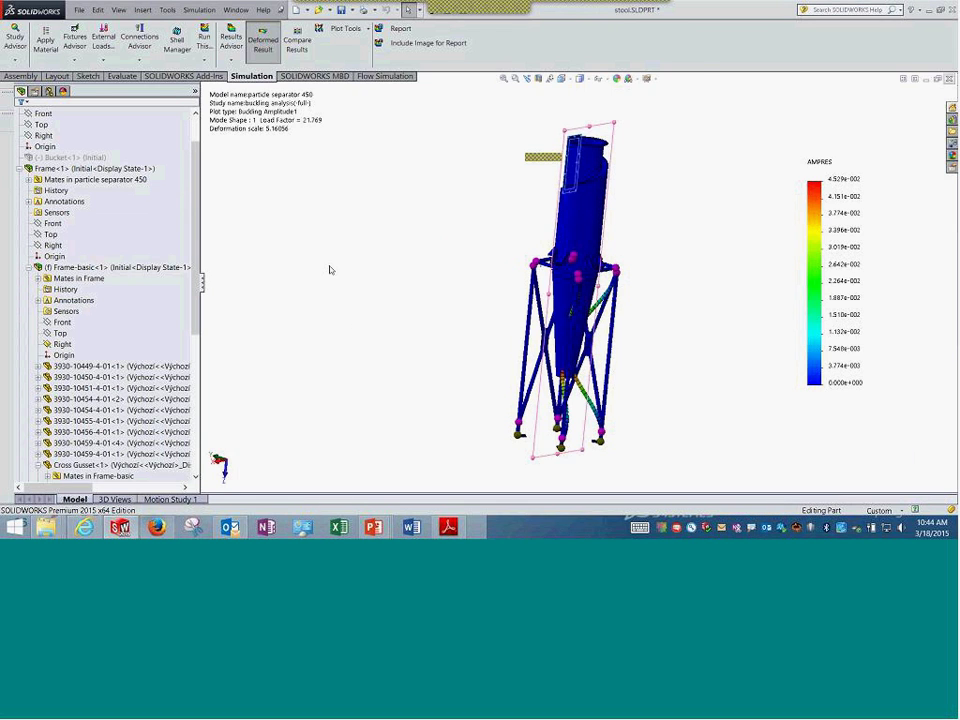
click(280, 497)
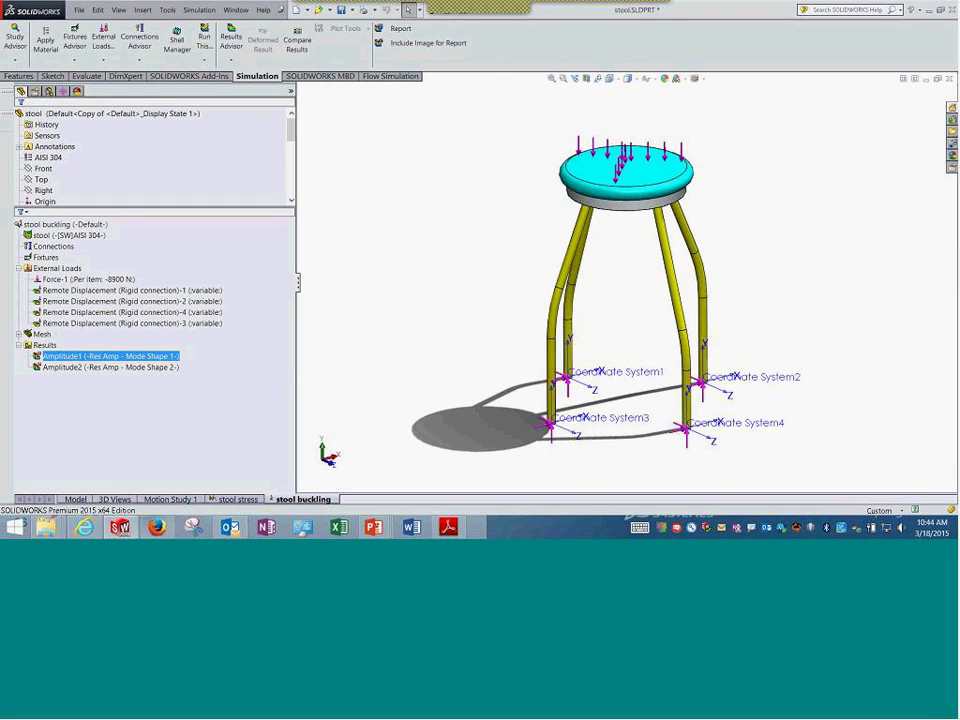
double_click(143, 366)
double_click(139, 357)
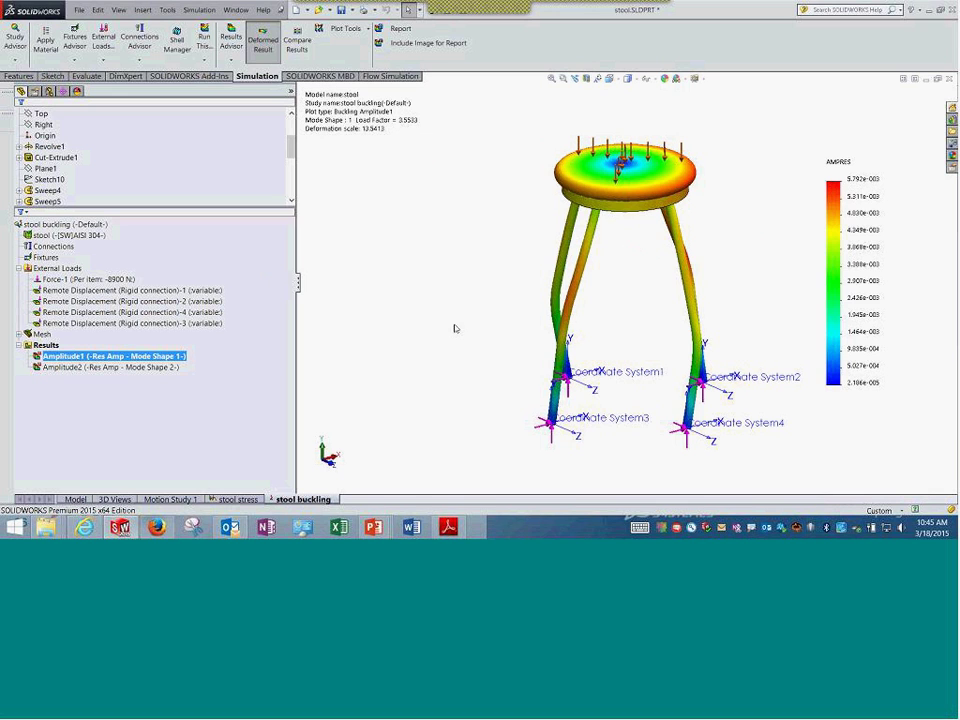
middle_drag(451, 315, 493, 381)
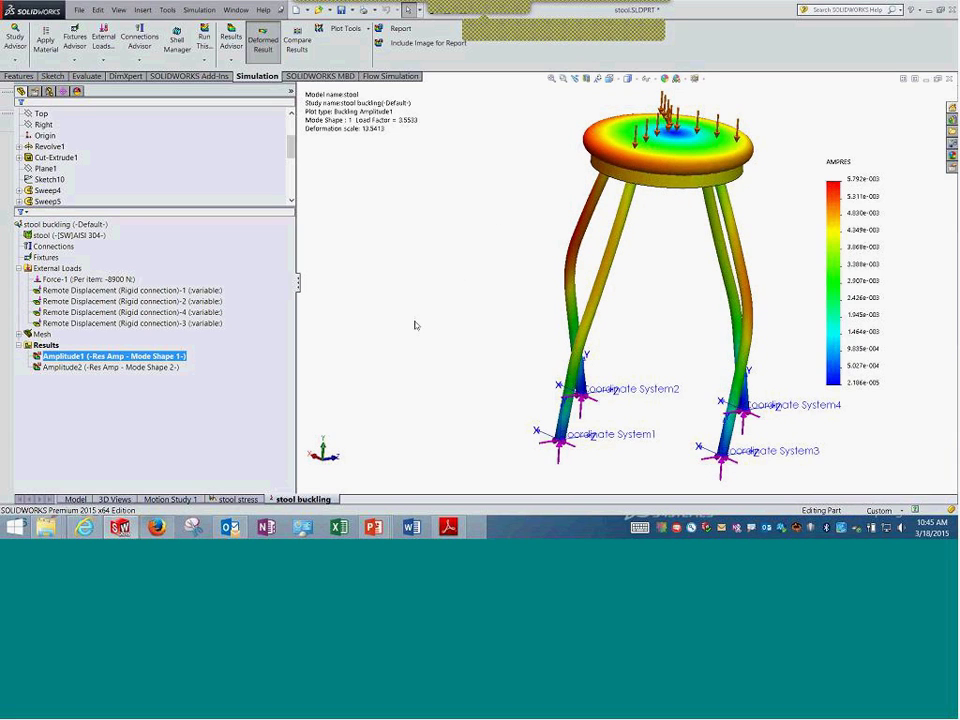
- Display the stool's Amplitude2 plot for mode shape 2 and view the whole deformed shape from the front
click(142, 369)
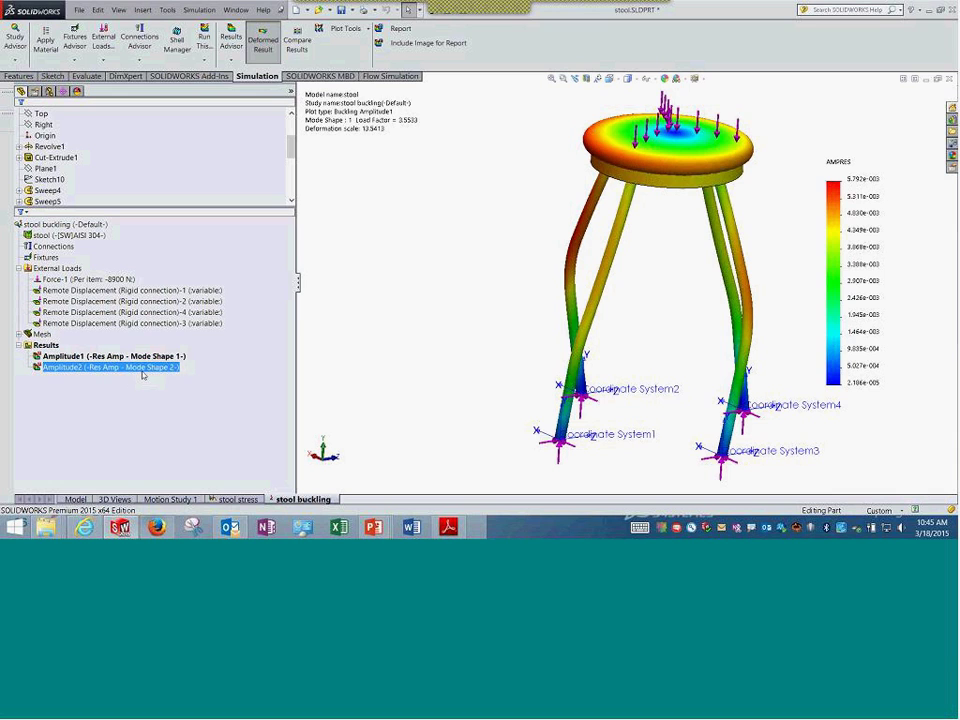
double_click(142, 369)
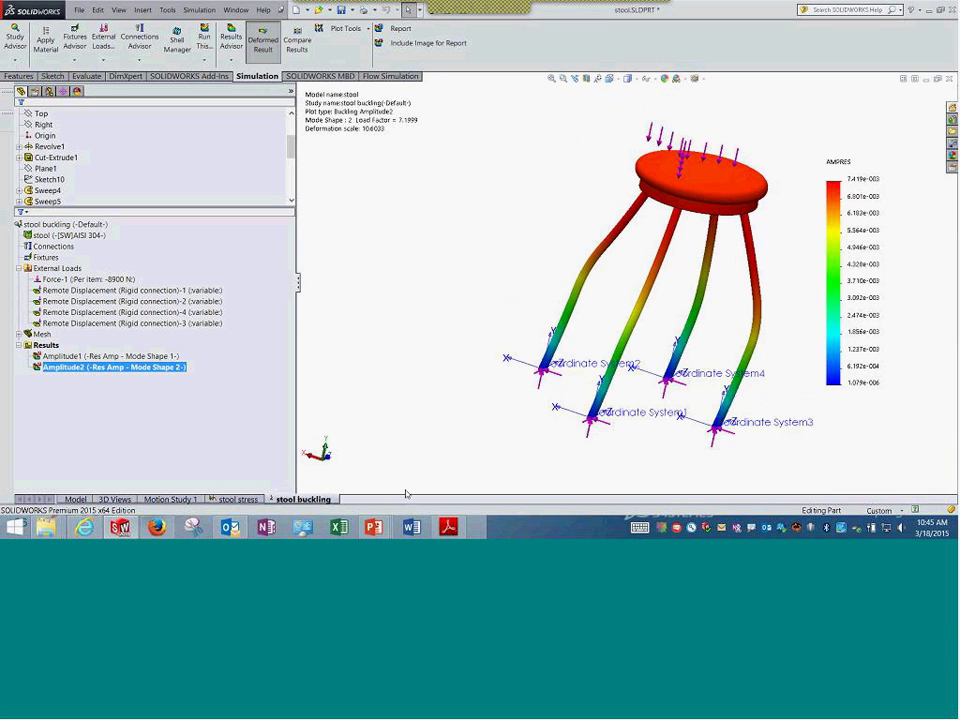
key(ctrl+1)
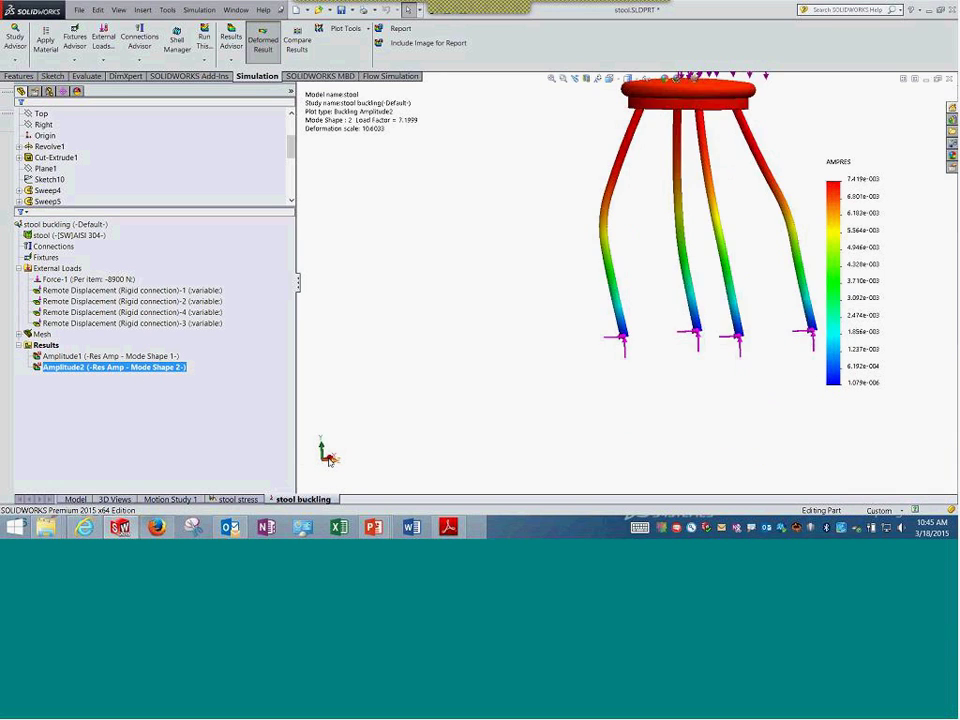
scroll(491, 326, up, 4)
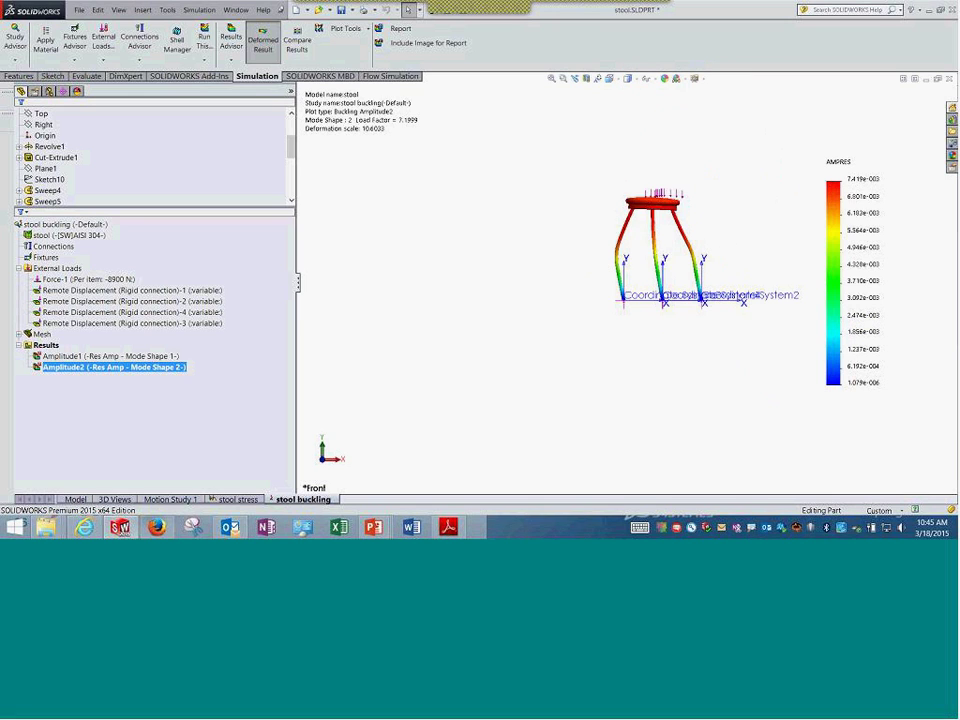
key(f)
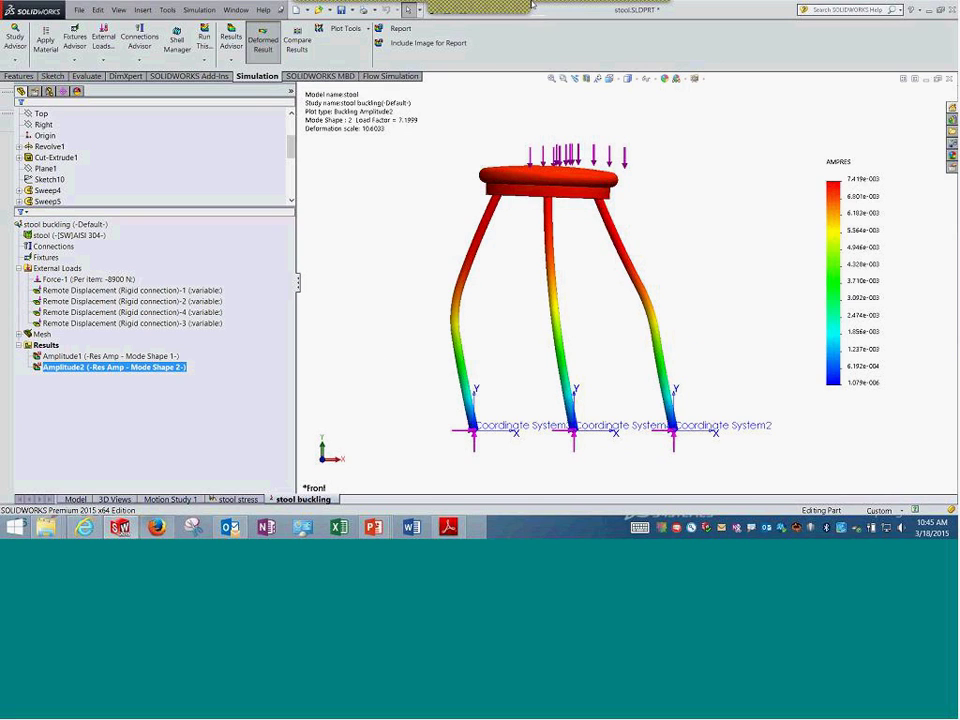
scroll(38, 157, down, 3)
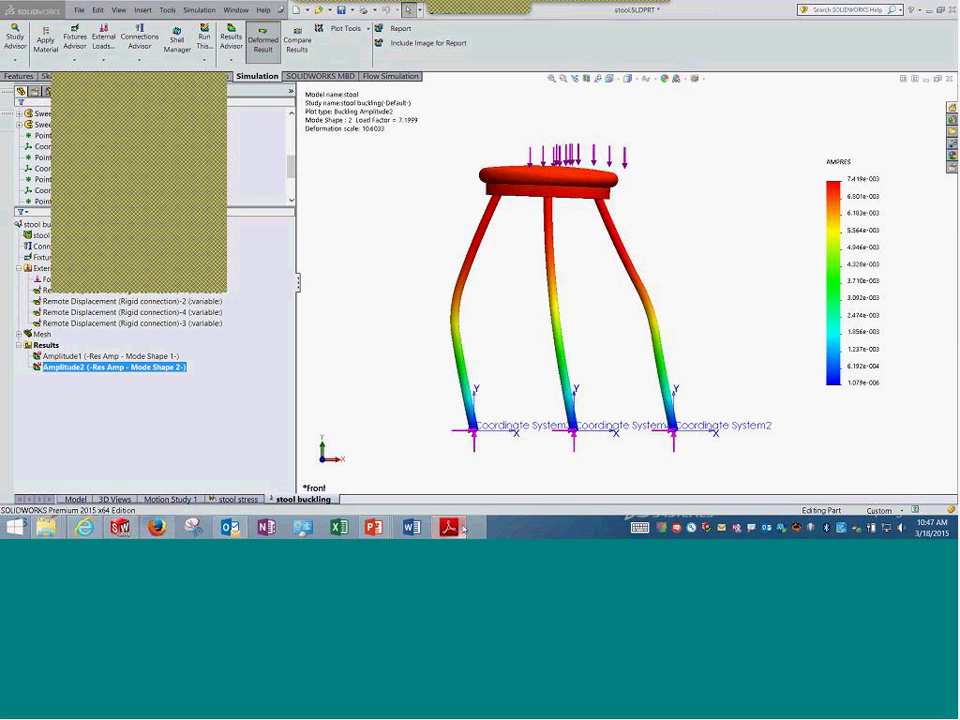
- Switch to the training manual in Adobe Reader and go to page 80
click(462, 529)
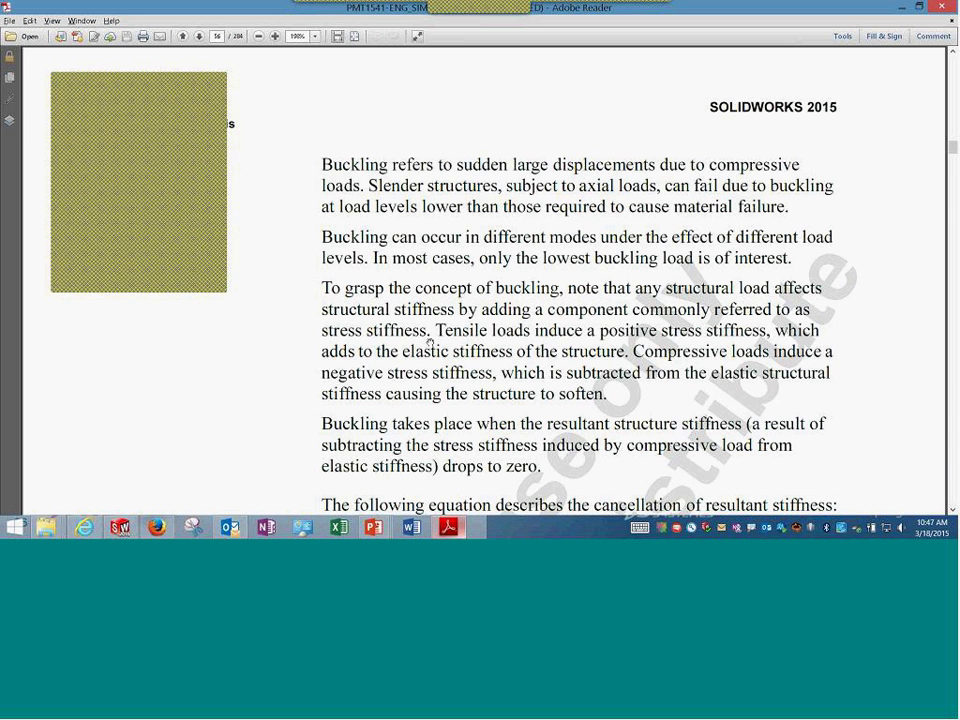
scroll(430, 343, down, 10)
scroll(430, 343, down, 3)
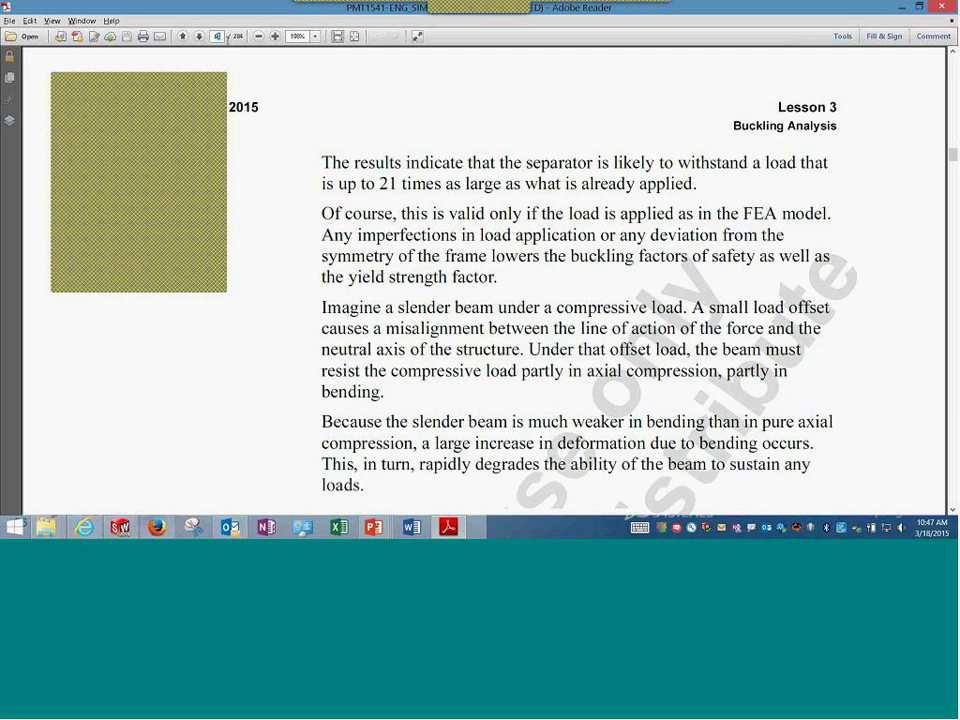
key(BackSpace)
text(80)
key(Return)
- Switch to the running PowerPoint slide show on Lesson 4, Thermal Analysis, and end the show
mouse_move(373, 527)
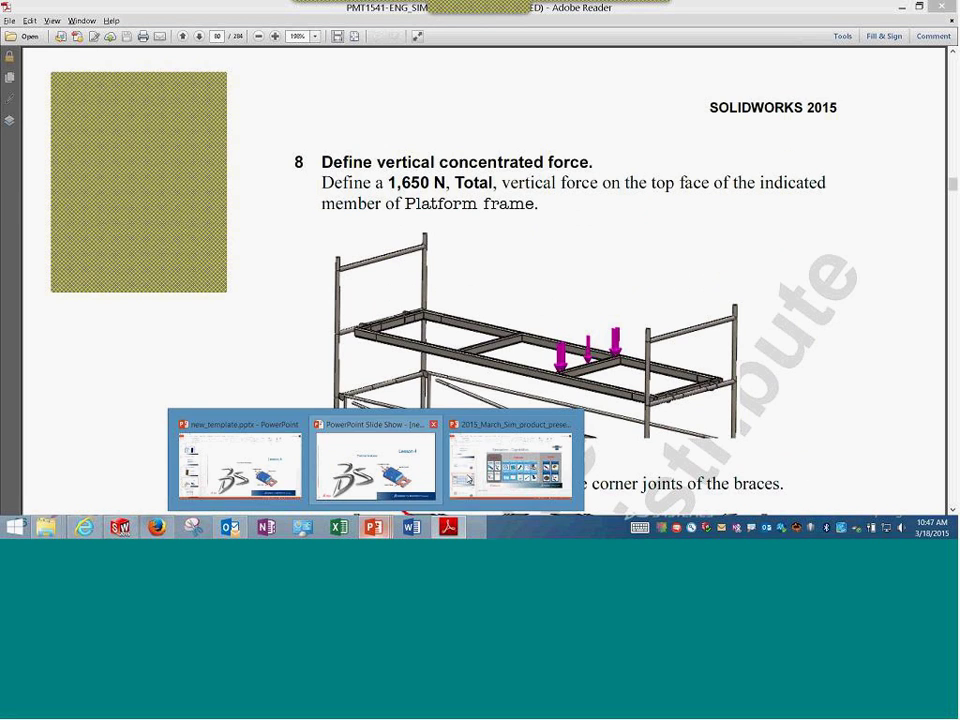
click(375, 458)
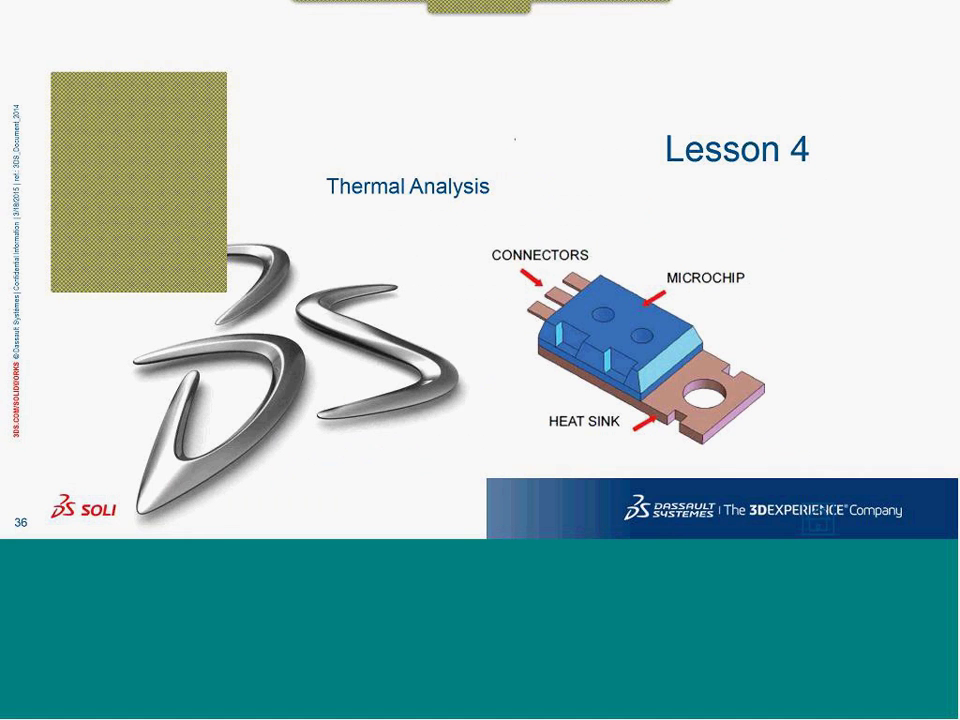
right_click(83, 21)
click(125, 321)
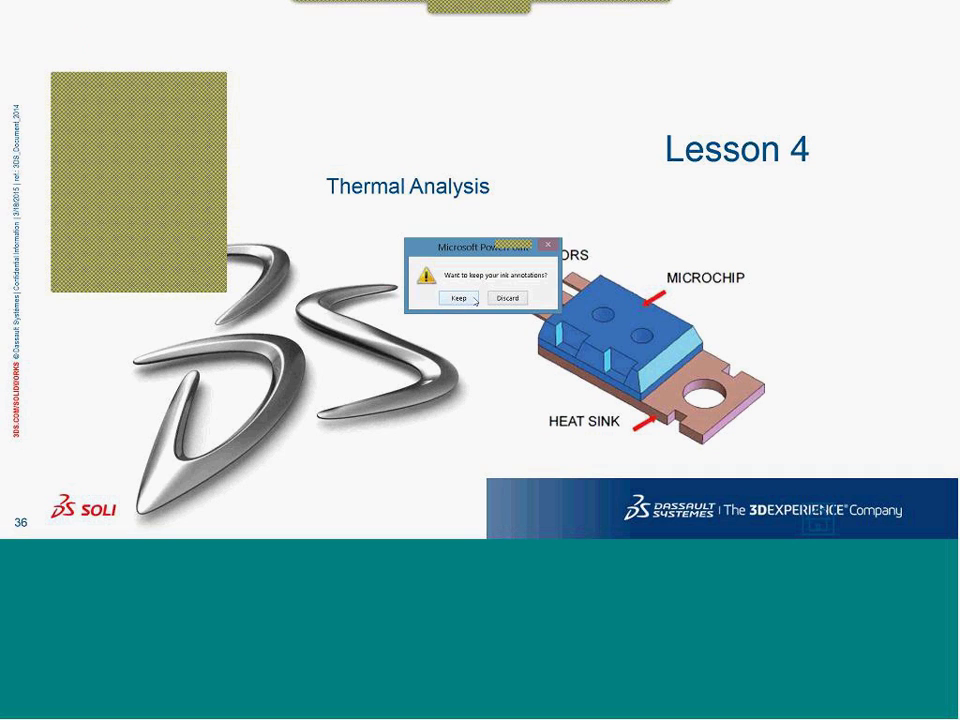
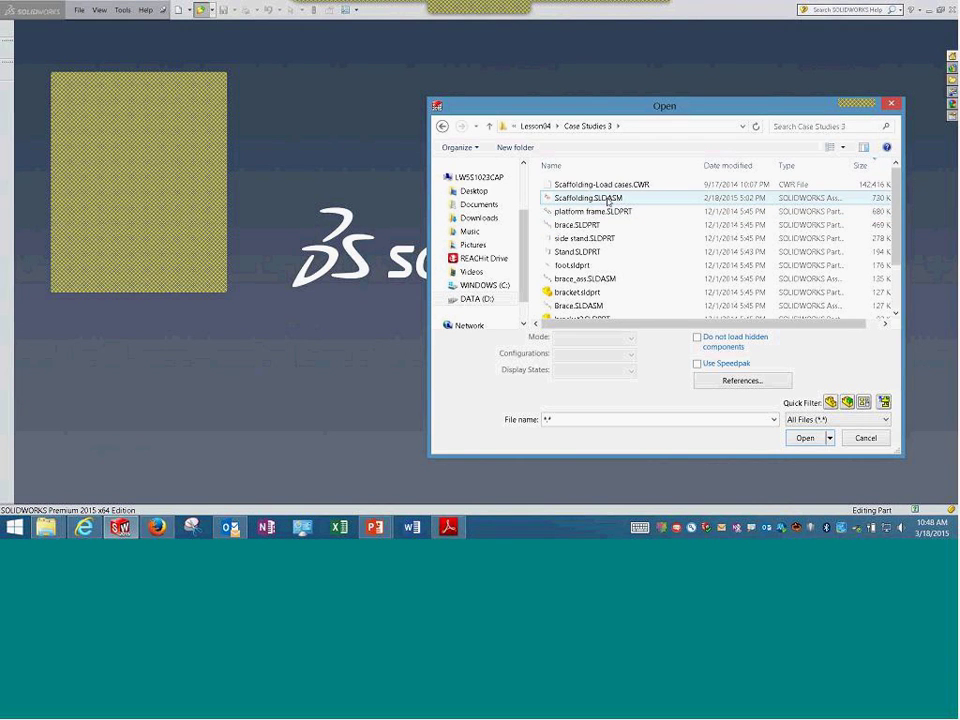
- Open Scaffolding.SLDASM from the Case Studies 3 folder in SOLIDWORKS and inspect the whole scaffold
double_click(607, 200)
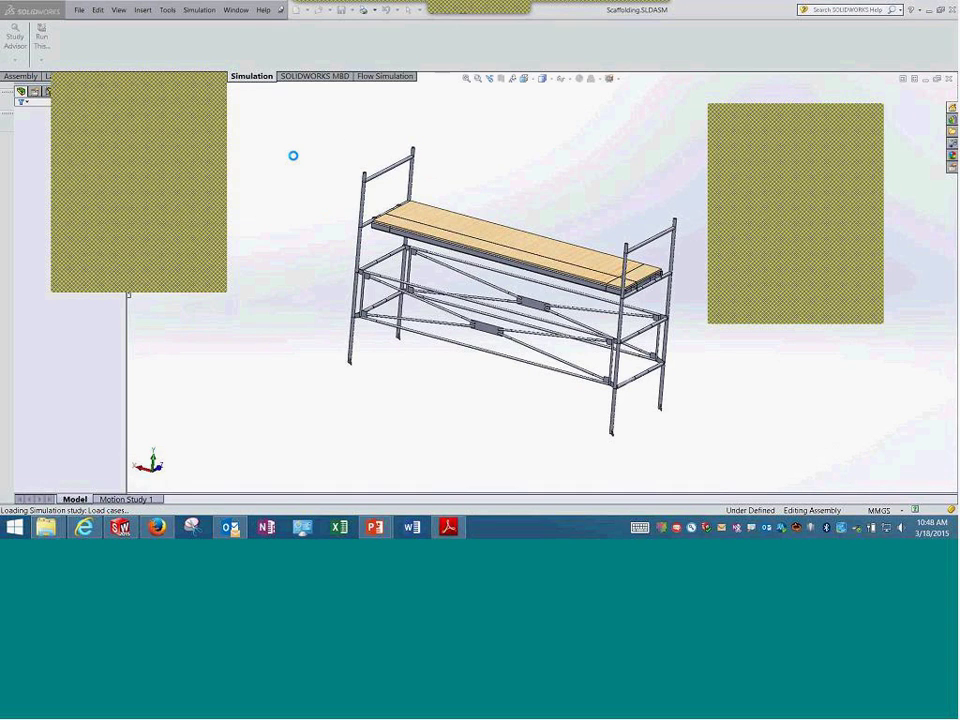
click(466, 80)
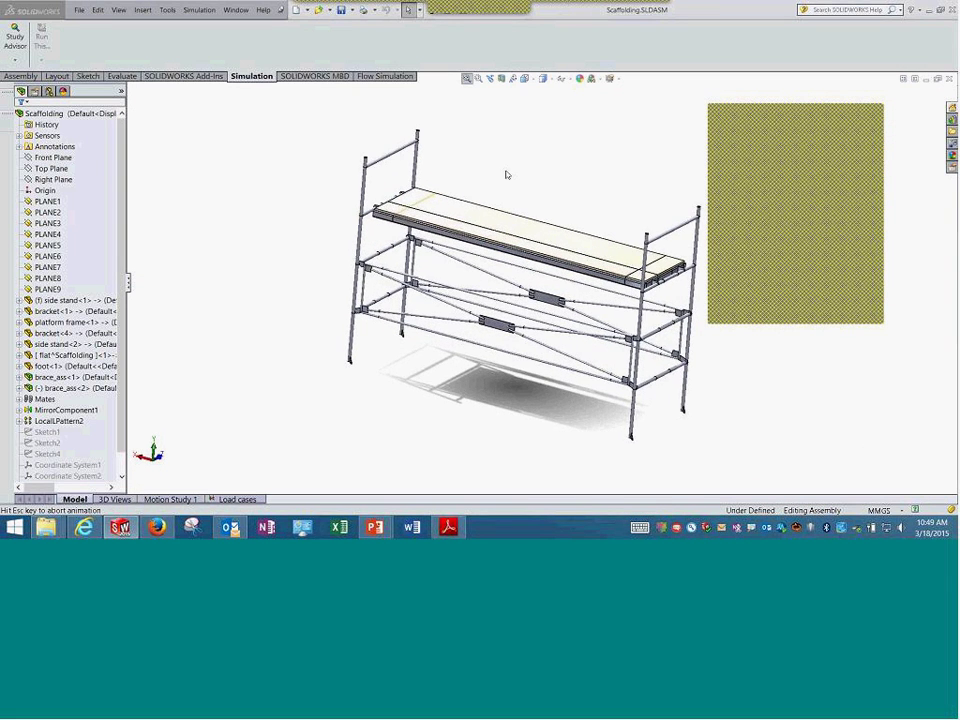
scroll(506, 172, up, 3)
middle_drag(506, 172, 503, 154)
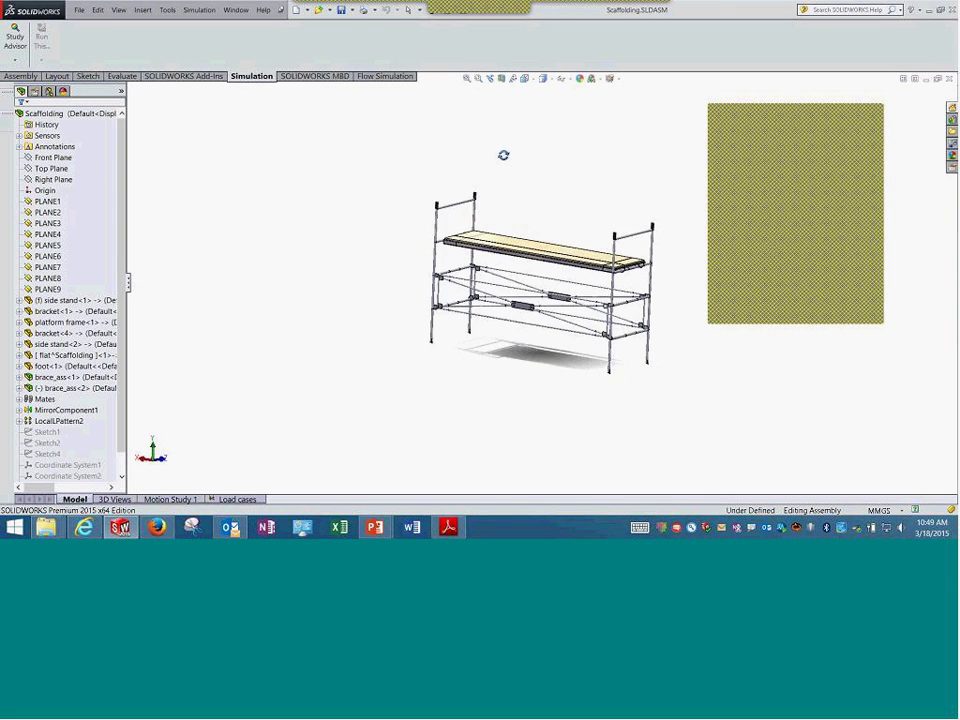
- Activate the scaffold's Load cases study and widen its study tree with the Parts folder collapsed
click(237, 499)
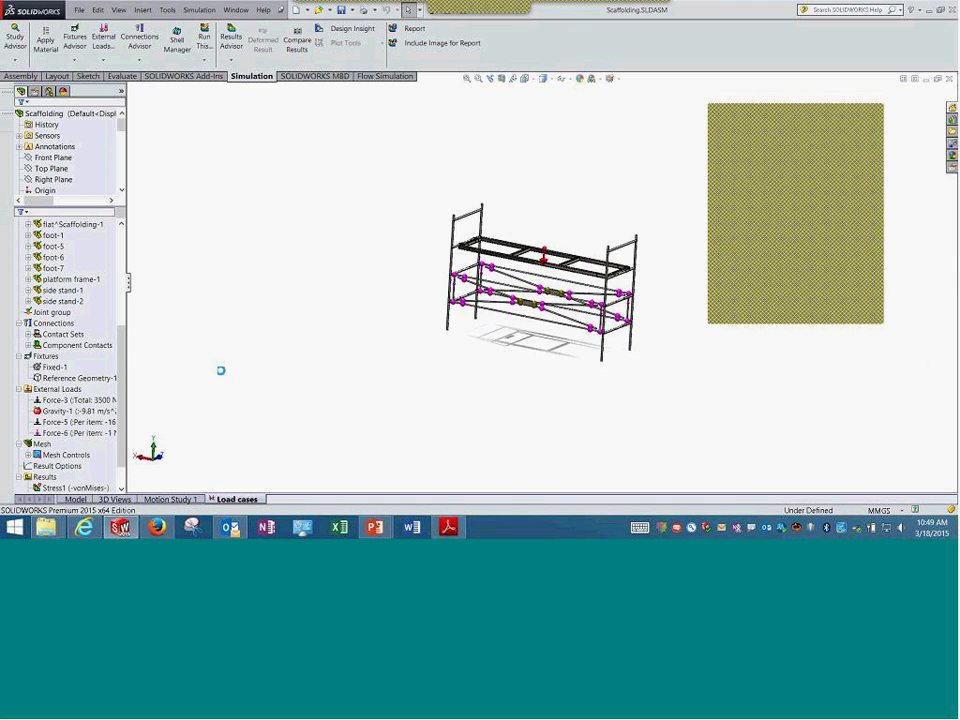
click(19, 247)
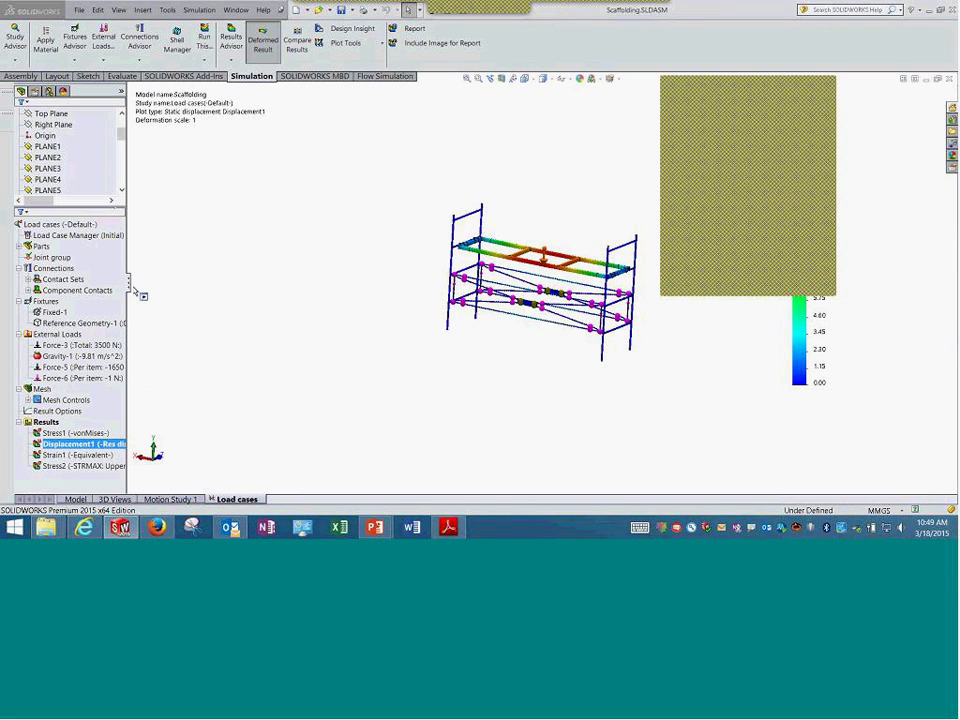
drag(130, 289, 252, 300)
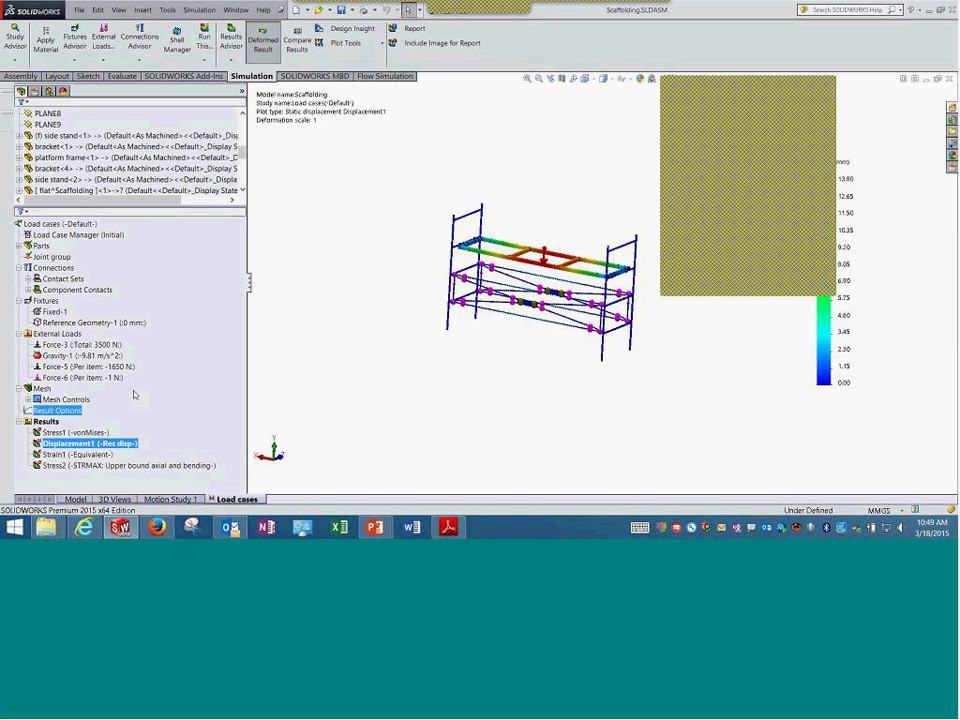
- Open the Load Case Manager, review the primary load cases and load case combinations, and close it
right_click(85, 234)
click(130, 241)
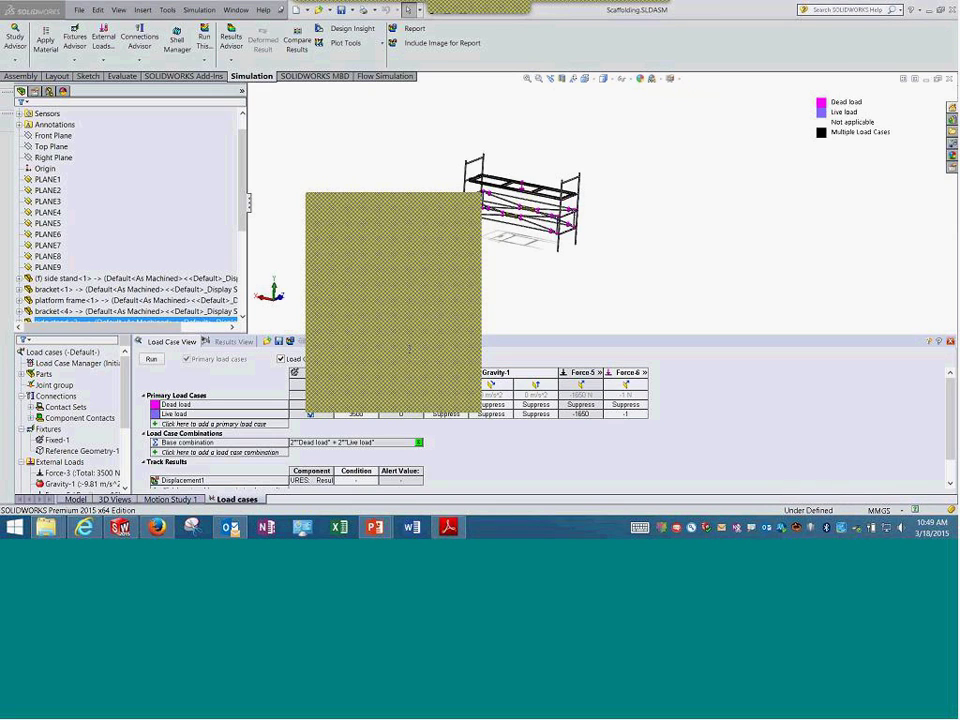
click(950, 342)
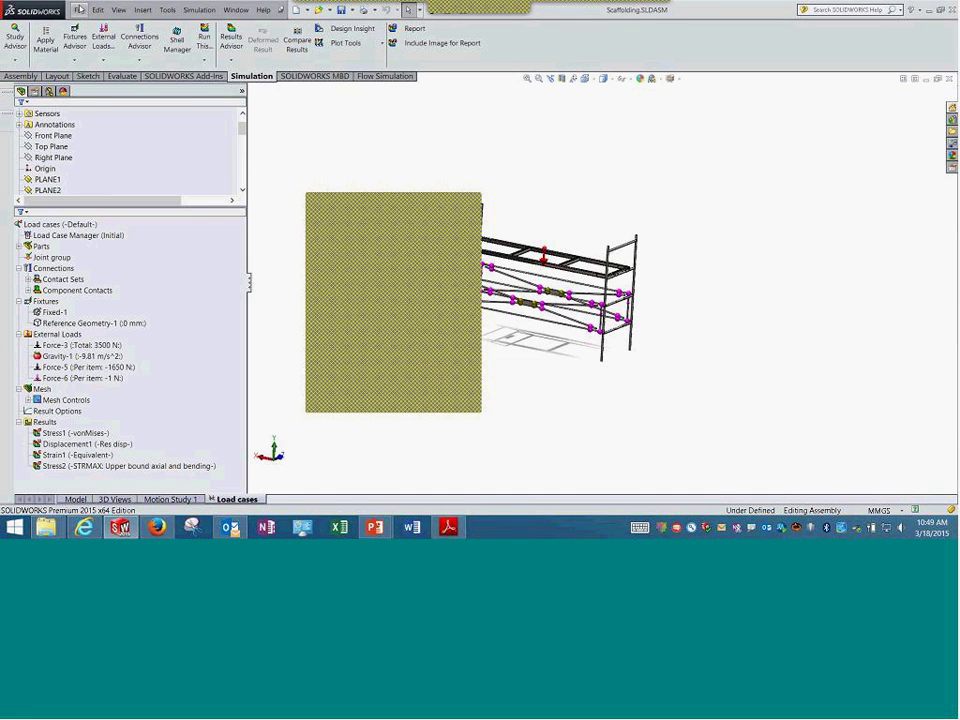
- Open the recent part tuning fork.SLDPRT and inspect the whole fork from several angles
click(79, 10)
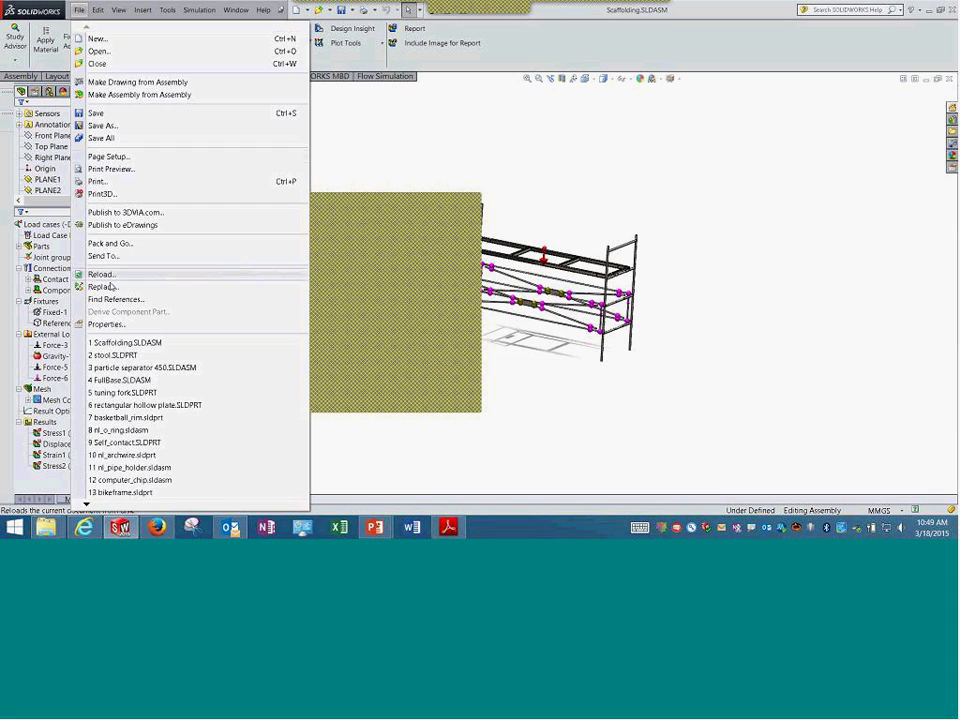
mouse_move(137, 357)
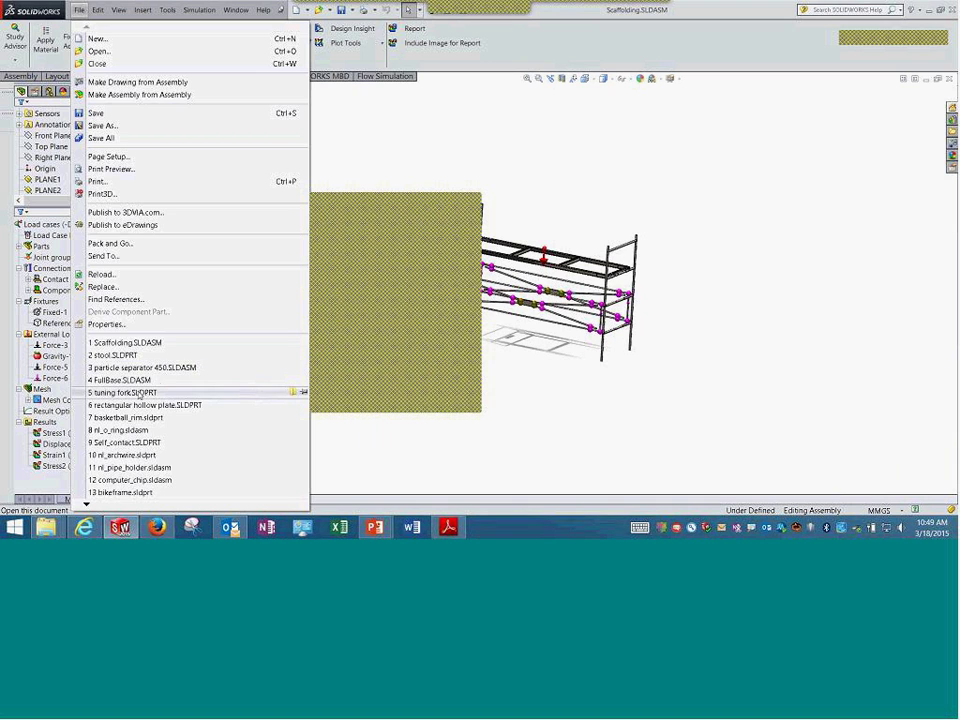
click(120, 392)
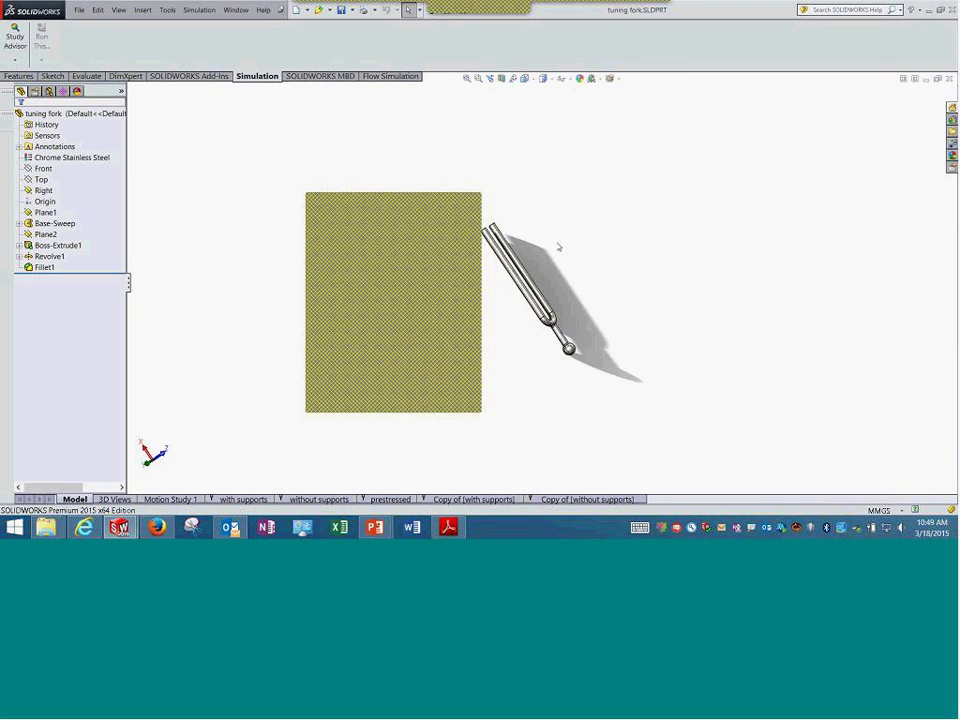
click(466, 78)
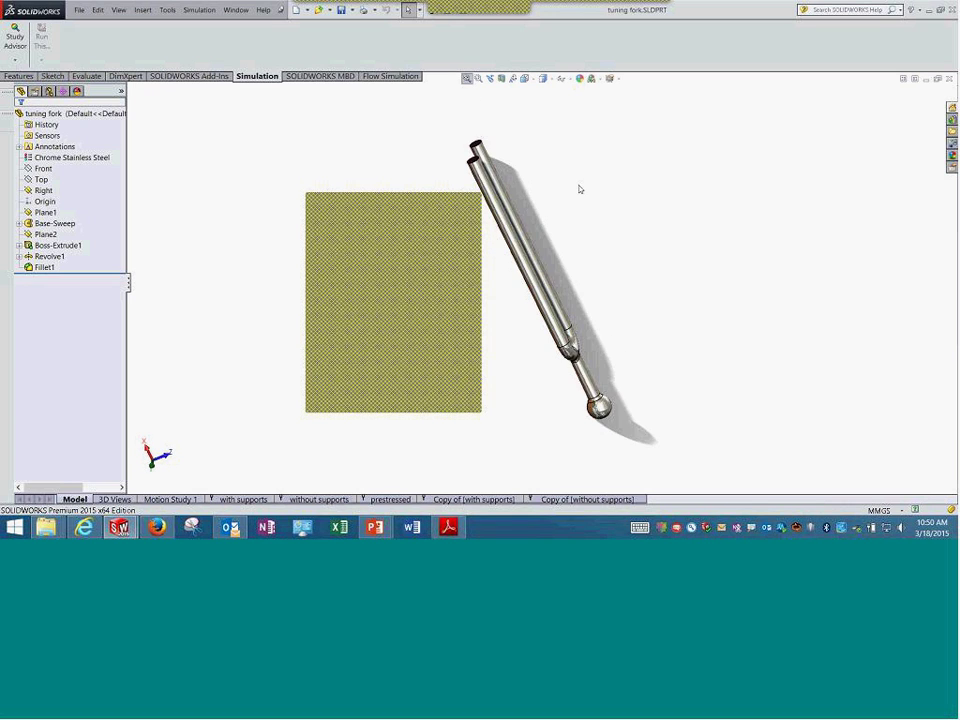
middle_drag(577, 231, 469, 204)
scroll(621, 200, up, 2)
scroll(469, 204, up, 1)
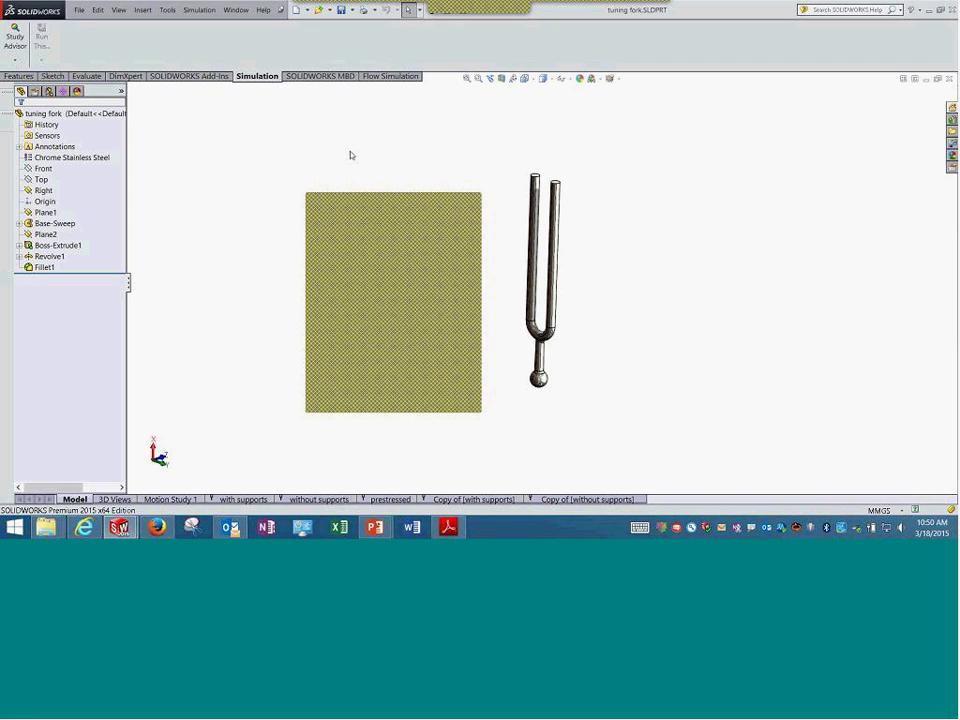
middle_drag(497, 424, 259, 484)
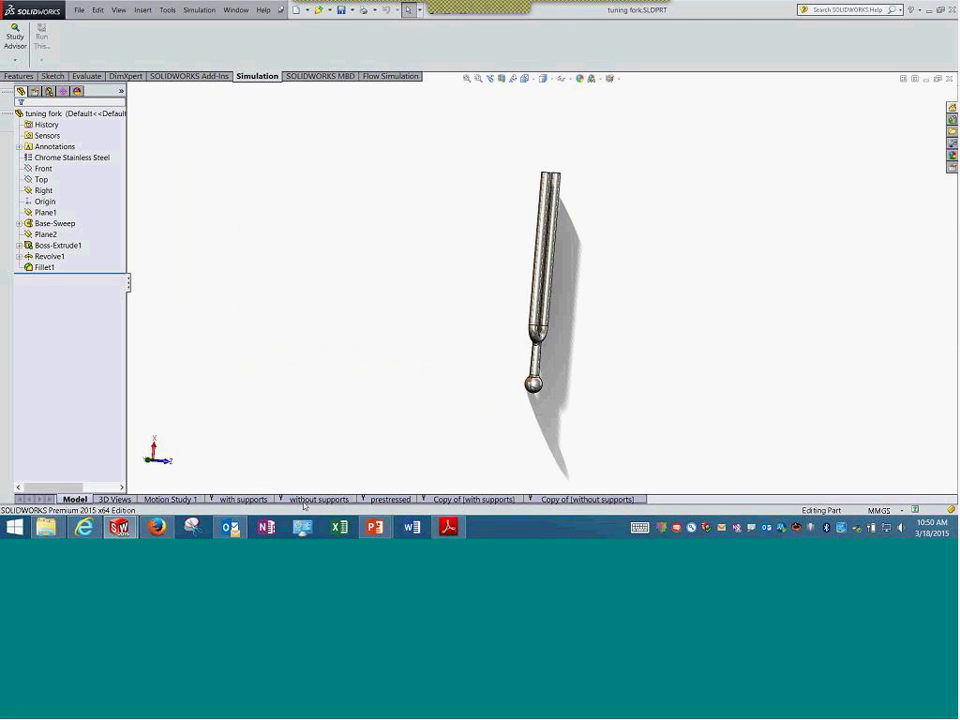
- Activate the tuning fork's with supports study and highlight the Fixed-1 fixture, viewing the part from the right
click(250, 499)
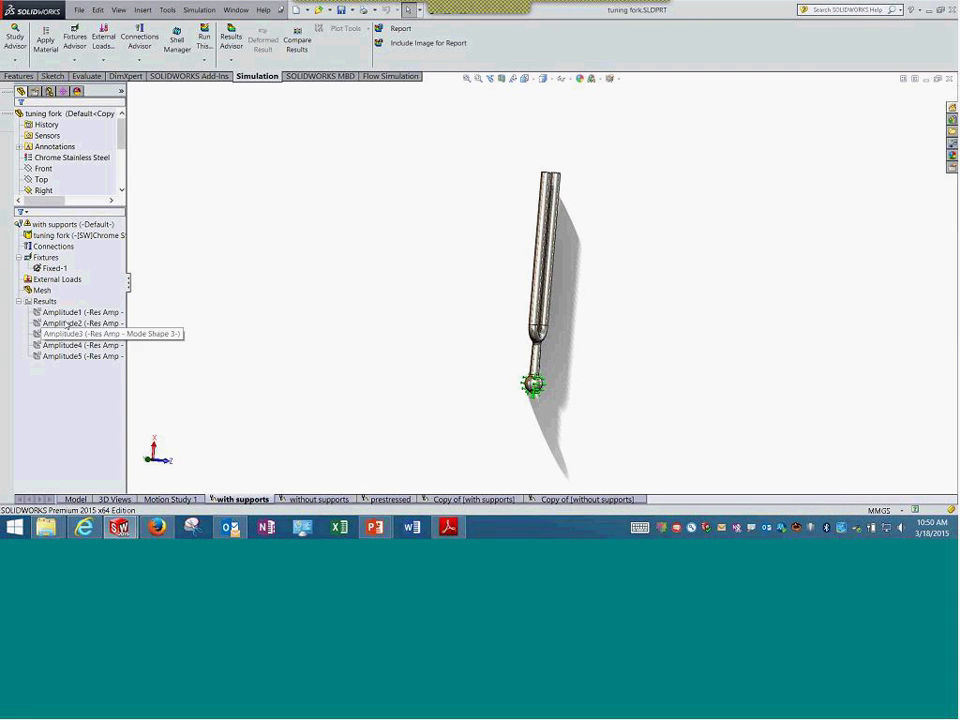
click(56, 269)
middle_drag(400, 264, 205, 456)
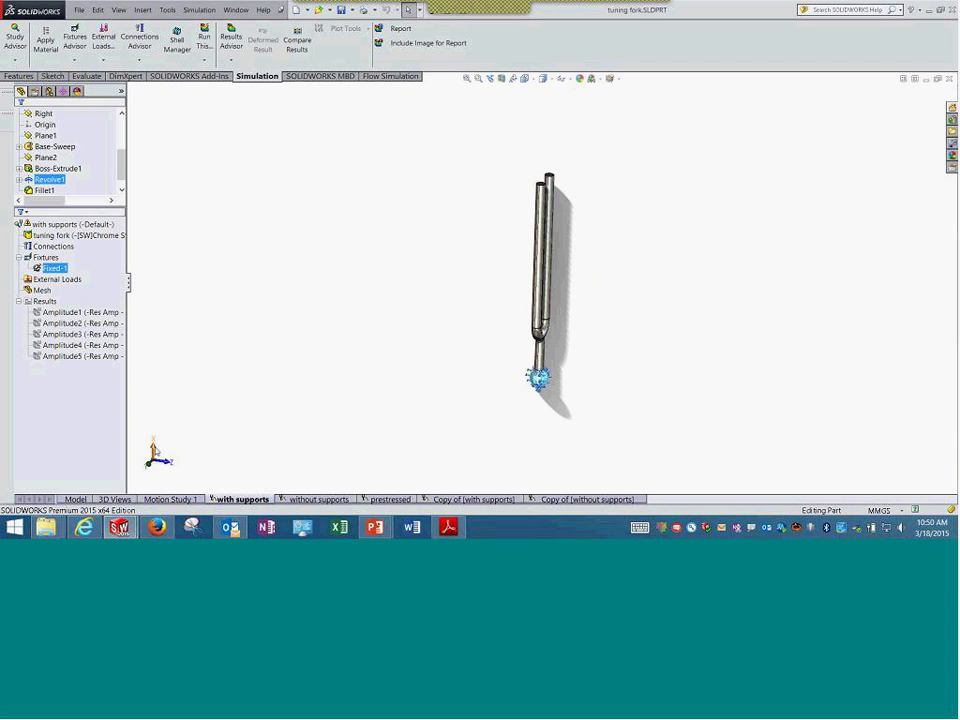
click(408, 10)
key(alt+Right)
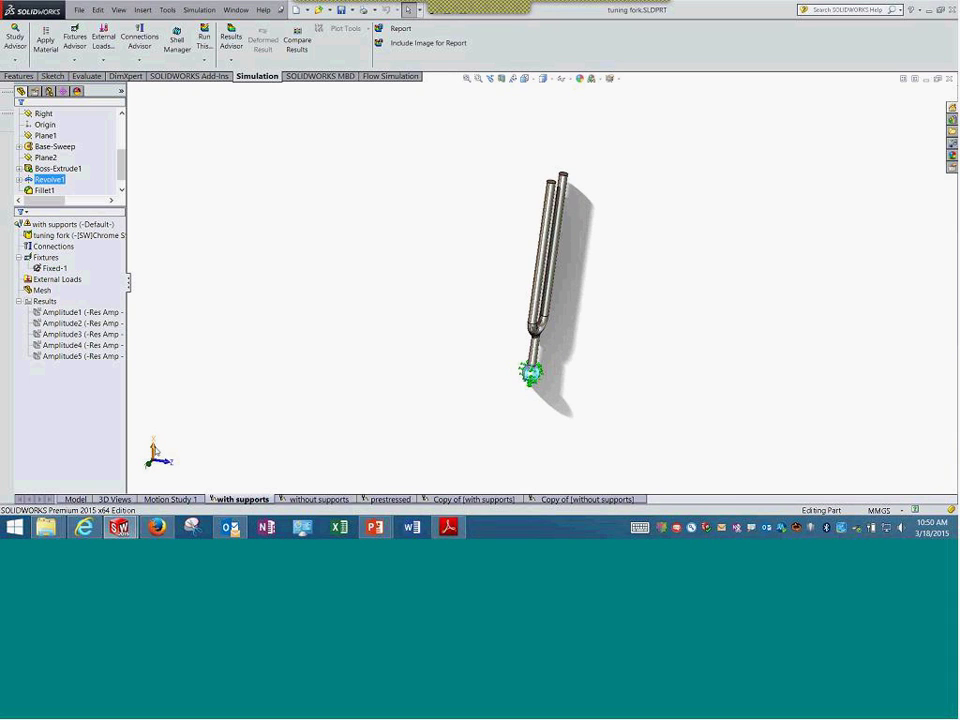
key(ctrl+4)
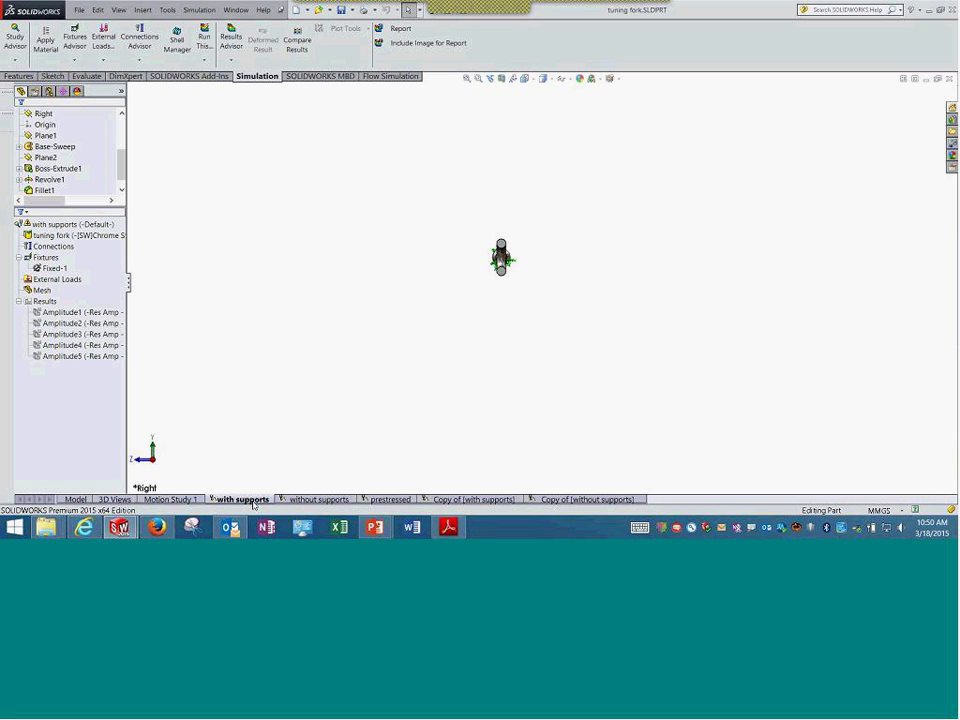
click(48, 268)
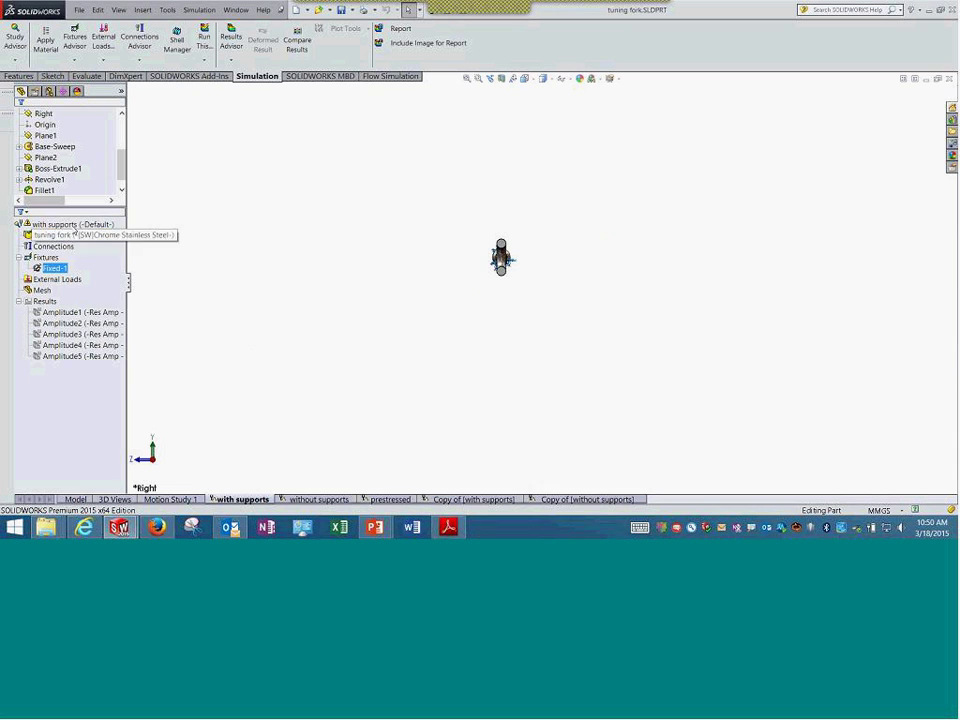
- Review the frequency options of the with supports study, accept them, and run the study
right_click(58, 224)
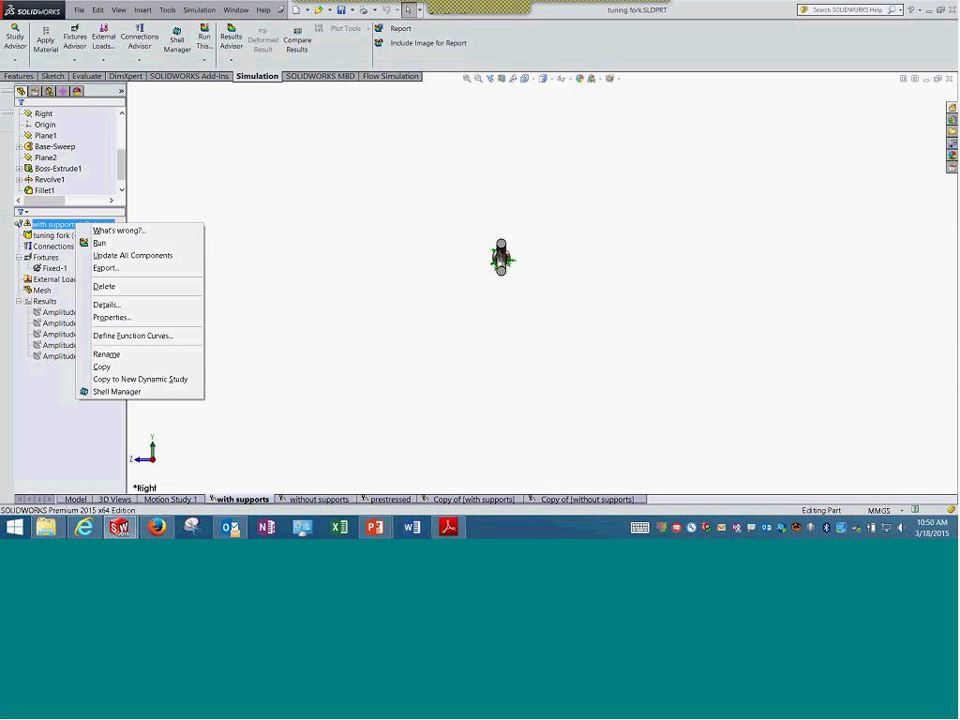
click(112, 317)
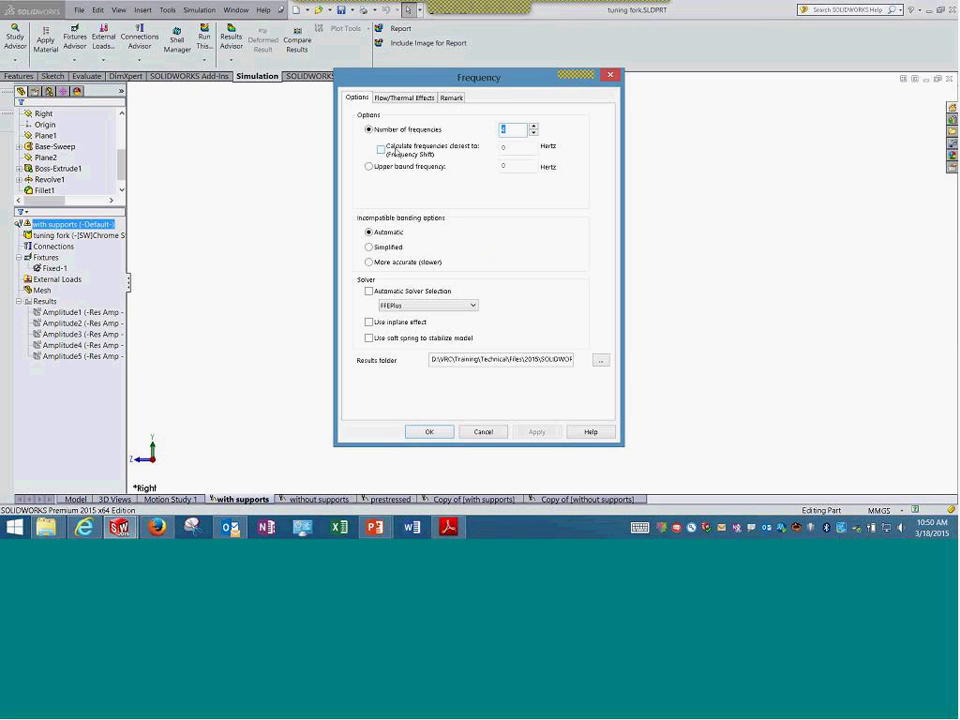
click(429, 431)
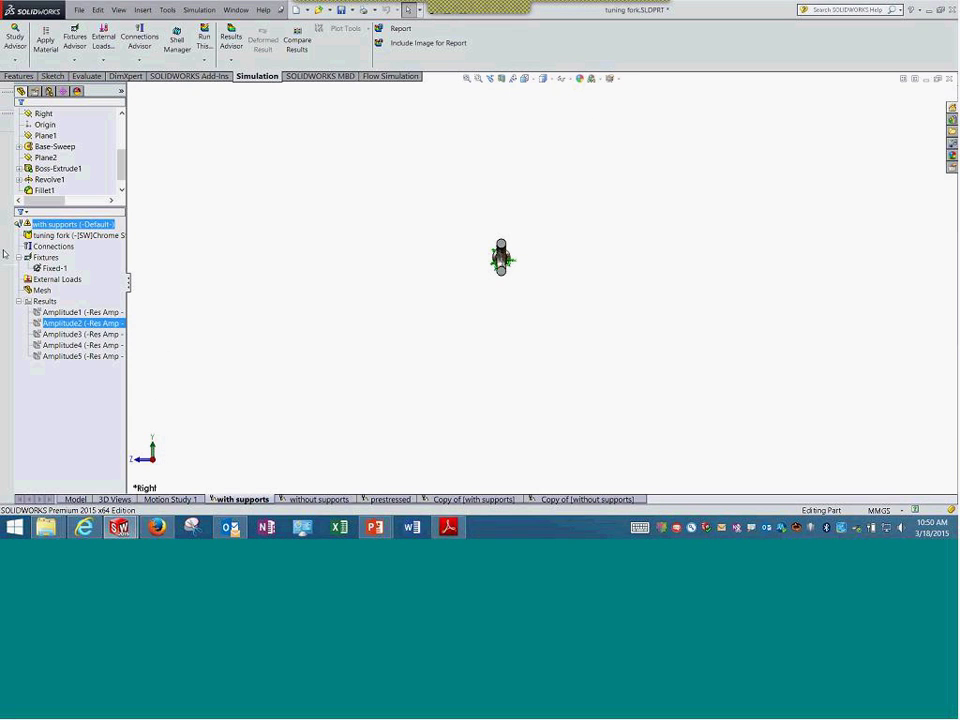
right_click(63, 229)
click(81, 245)
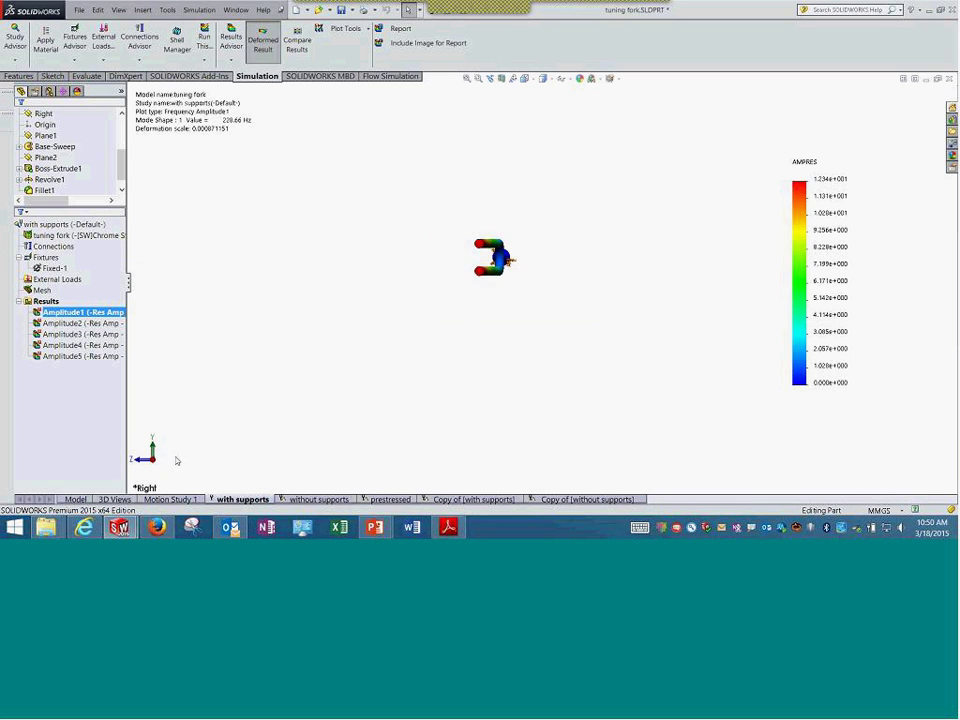
- Examine the with supports study's Amplitude1 plot with the fork upright, focusing on the prong tips
middle_drag(311, 321, 545, 262)
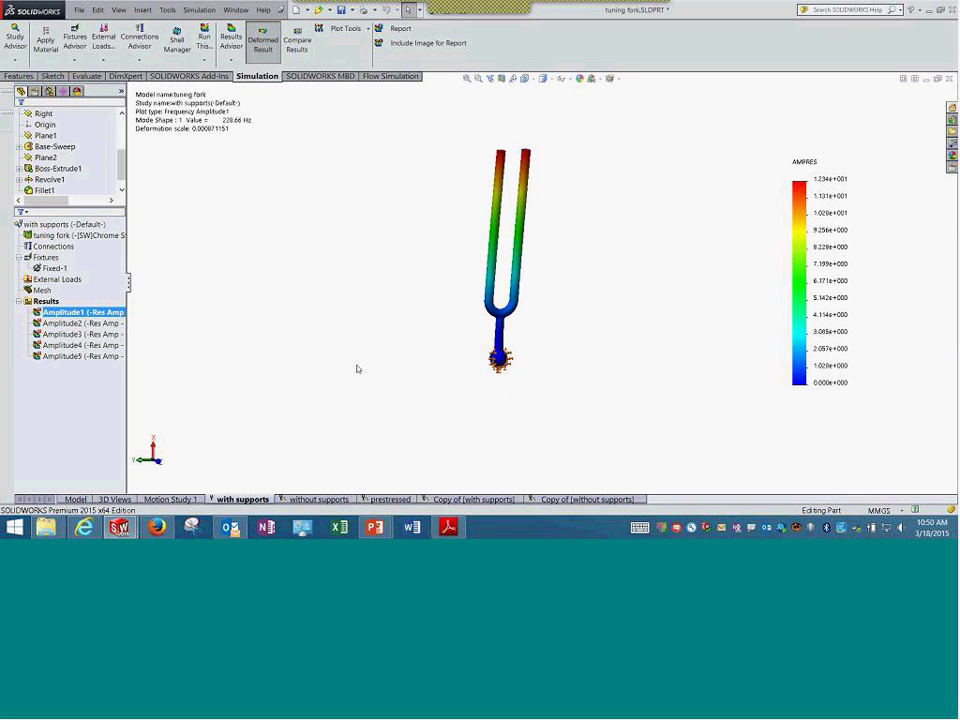
scroll(559, 155, down, 3)
scroll(471, 154, down, 5)
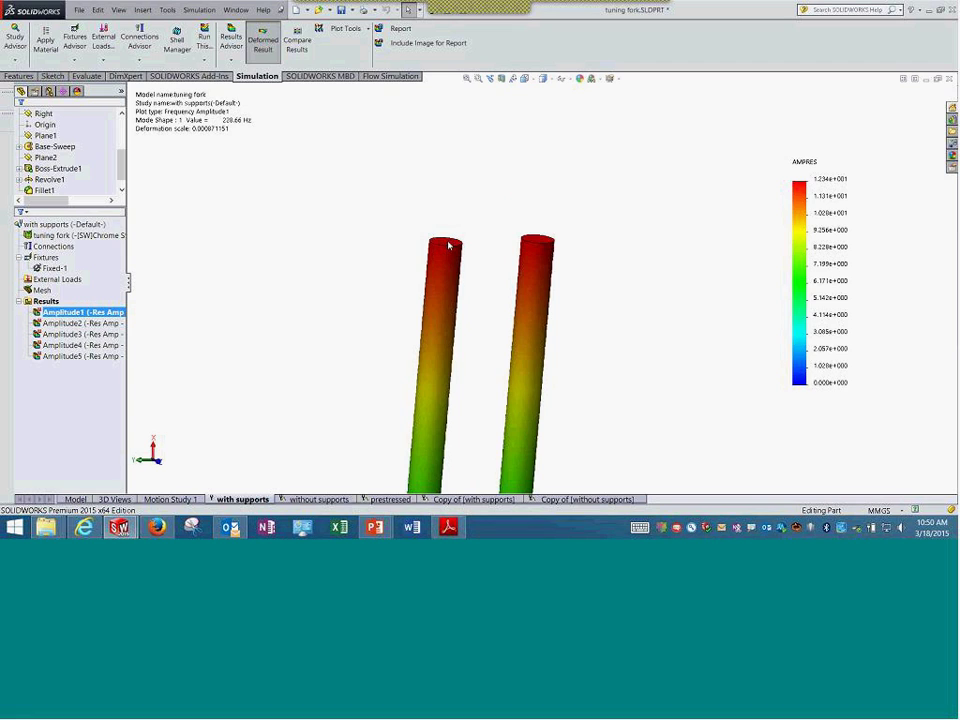
- Create a new simulation study of type Buckling for the tuning fork, keeping the default name Buckling 1
right_click(250, 505)
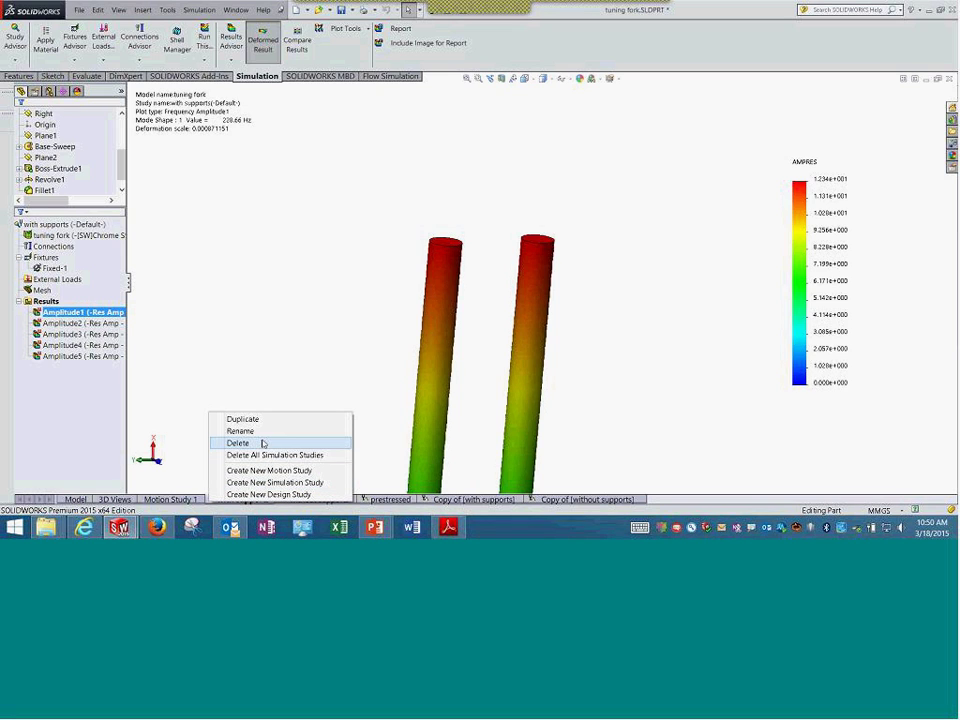
click(270, 482)
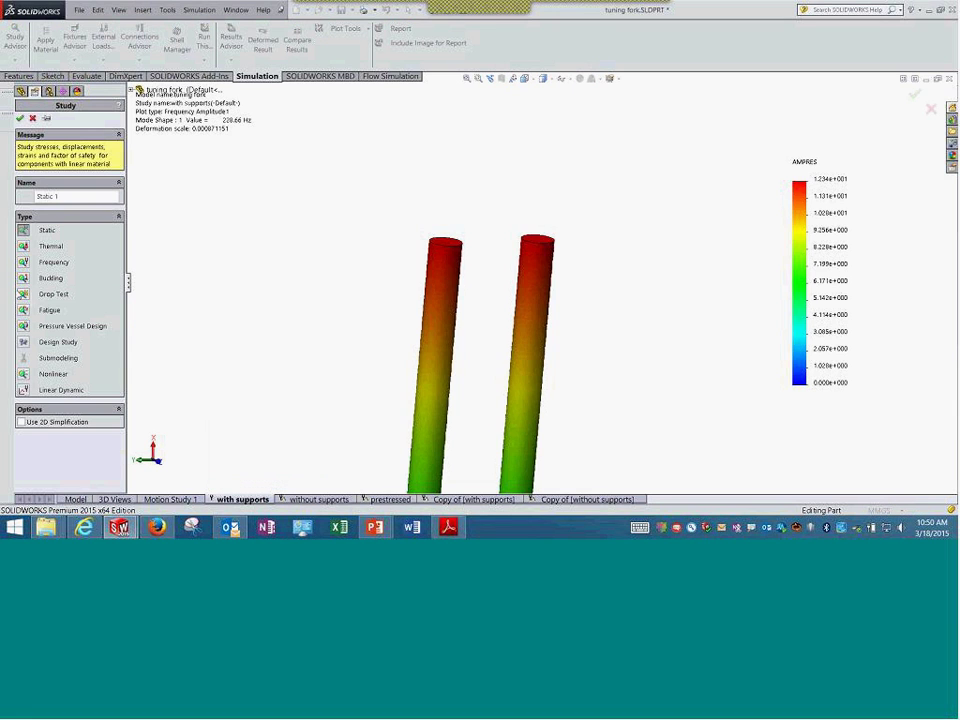
click(24, 278)
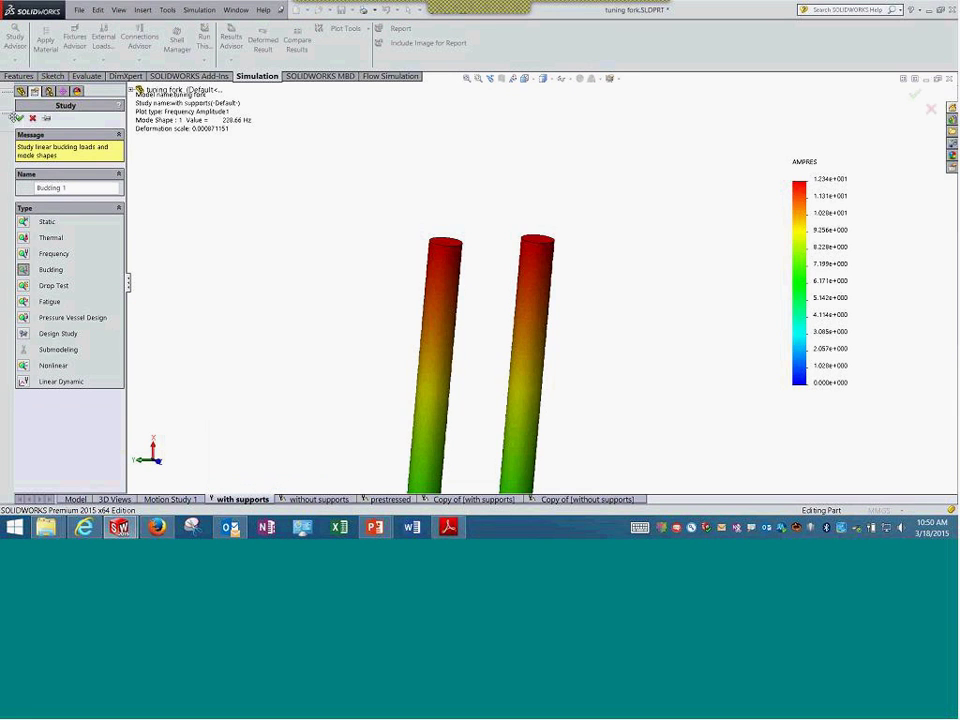
click(19, 118)
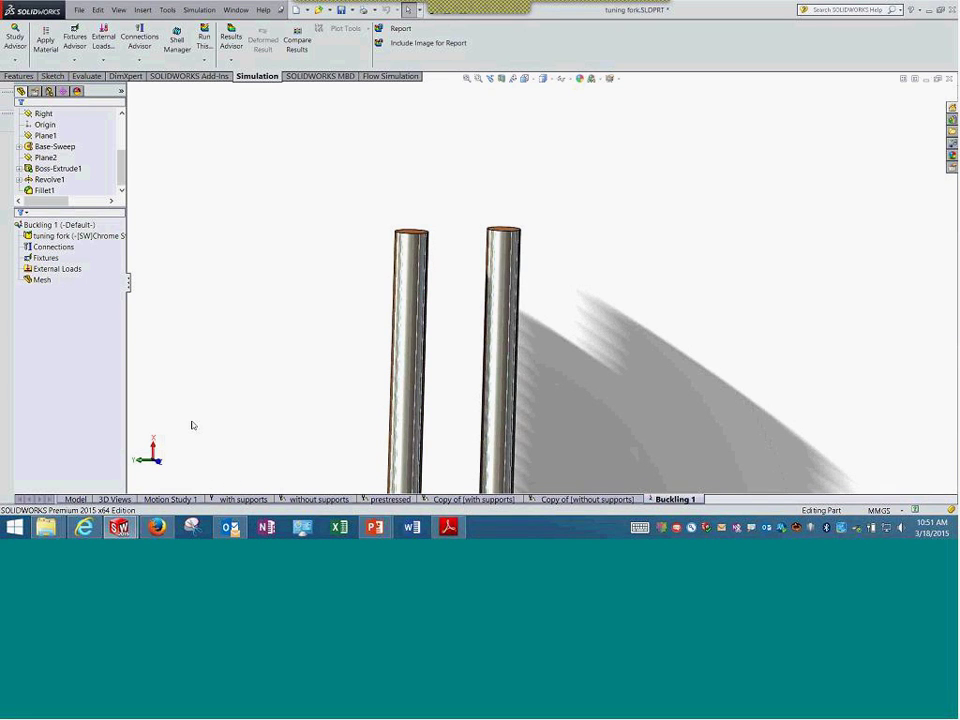
- Copy the Fixed-1 fixture, the mesh and the tuning fork's part definition from the with supports study into Buckling 1
click(243, 499)
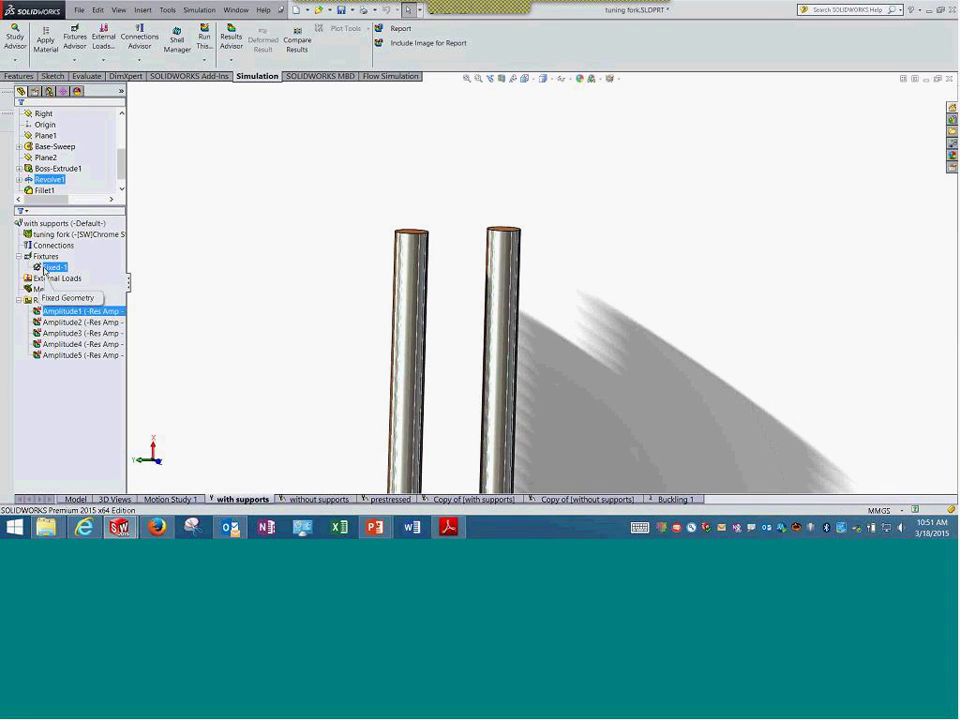
click(678, 500)
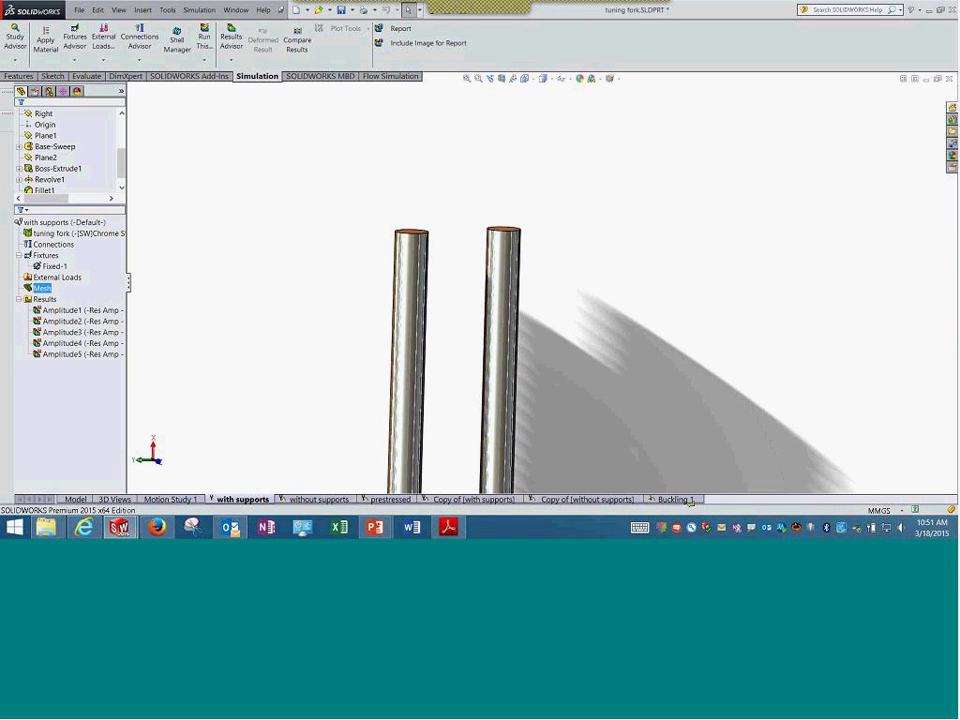
click(678, 498)
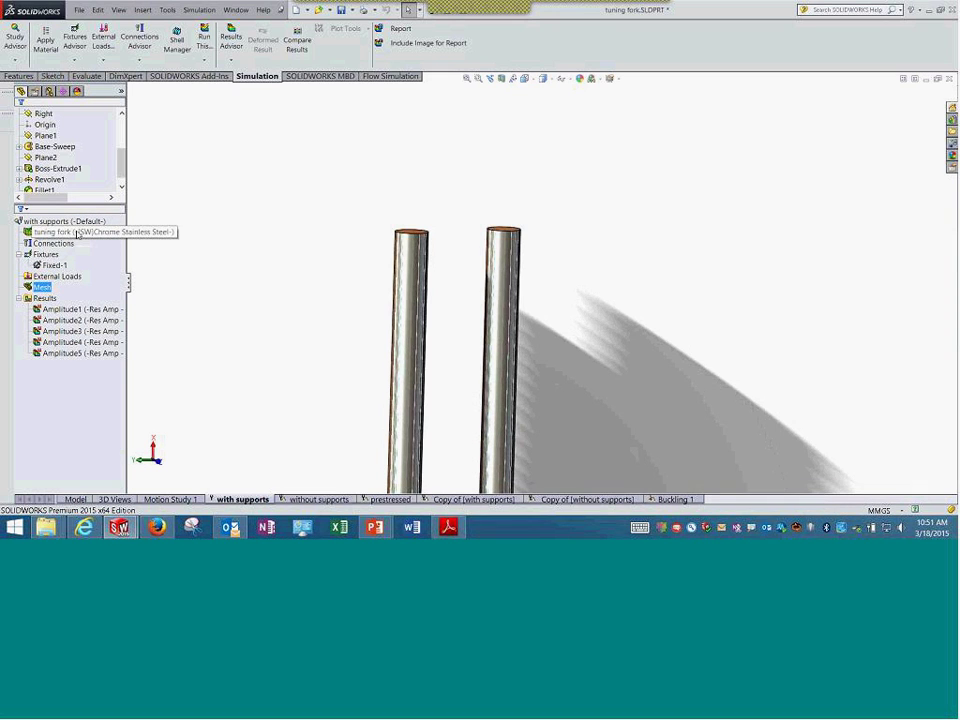
drag(55, 232, 680, 498)
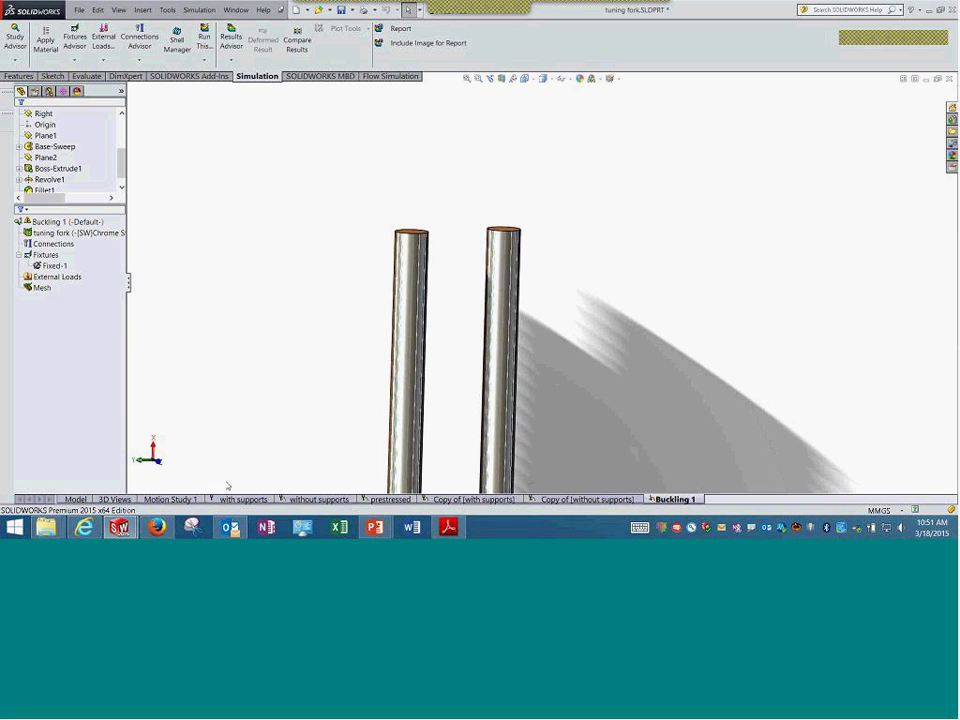
- Apply a normal force of 1 N per item to the end faces of both prongs in Buckling 1
right_click(40, 276)
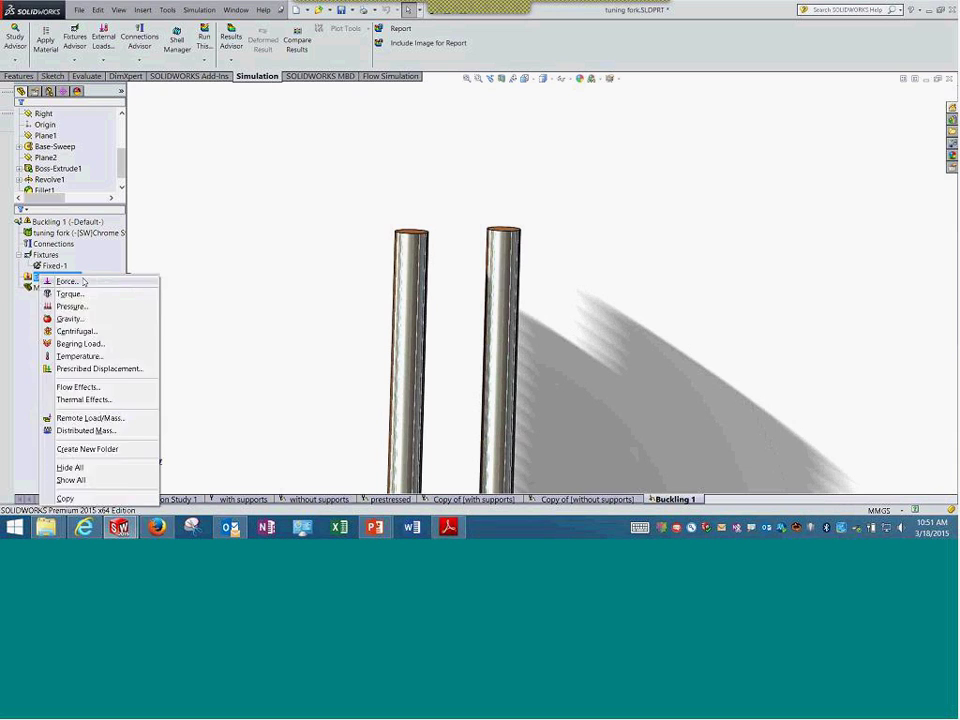
click(78, 281)
middle_drag(351, 201, 347, 243)
click(411, 231)
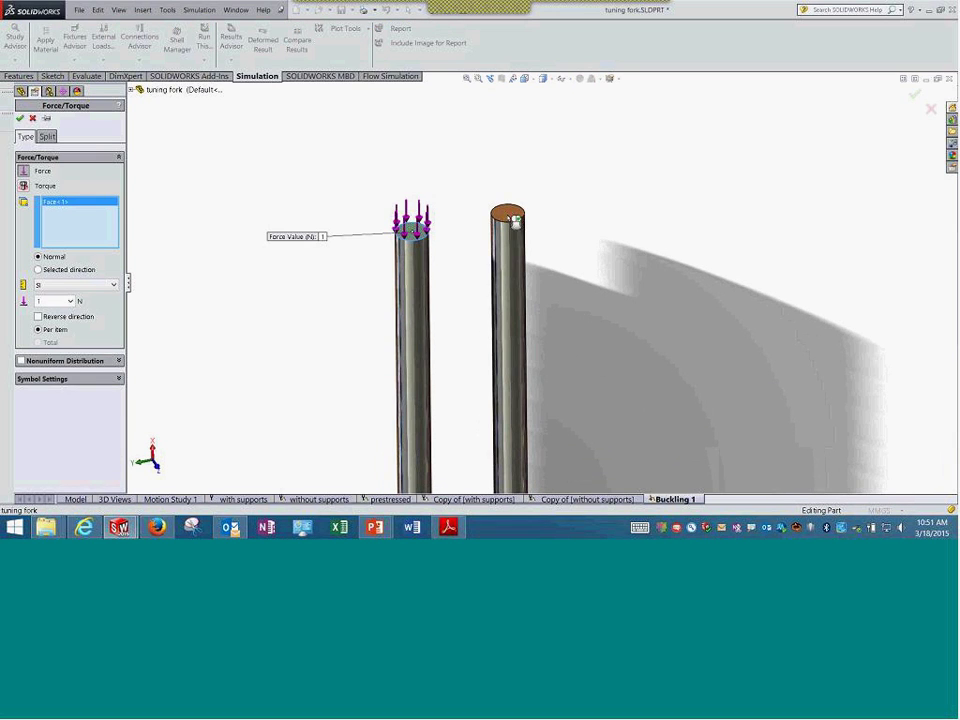
click(508, 213)
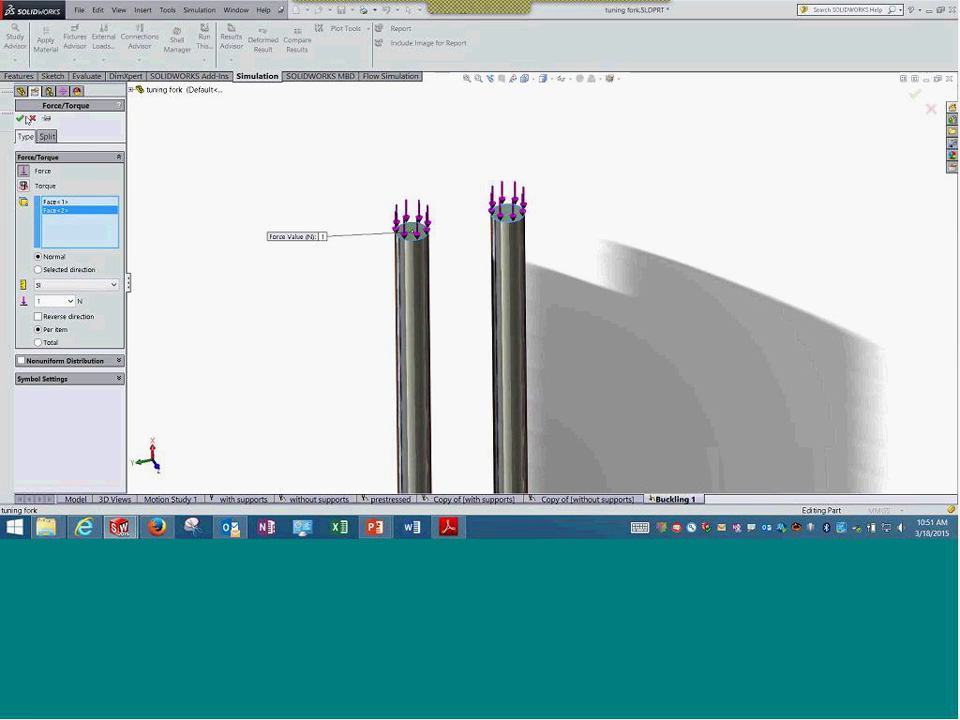
click(20, 91)
key(Return)
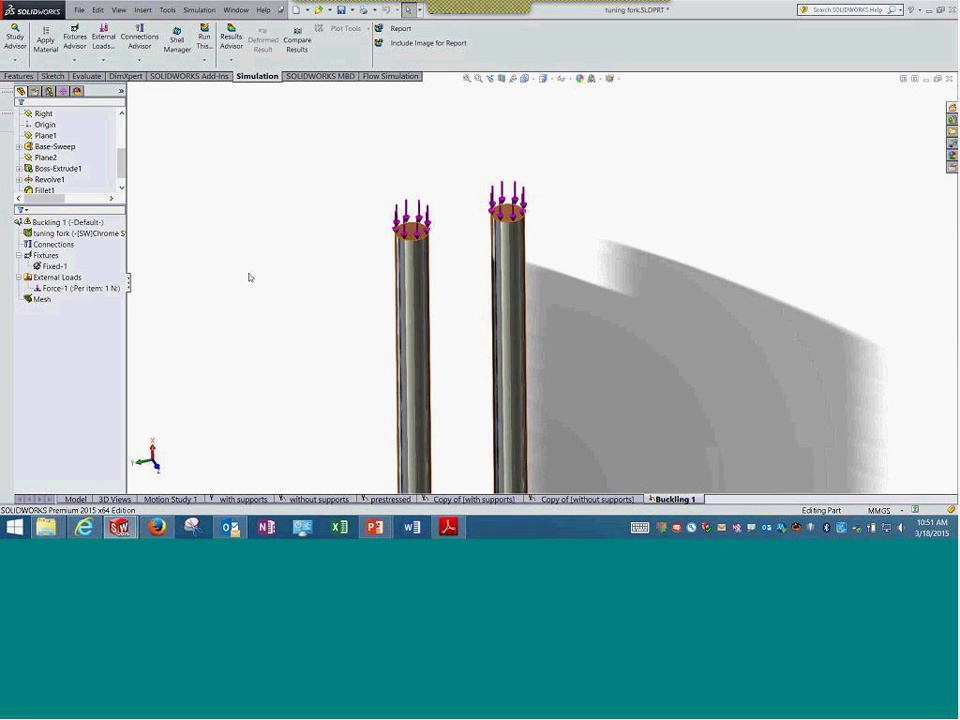
- Check Force-1 on the whole fork, widen the study tree, and run the Buckling 1 study
click(467, 78)
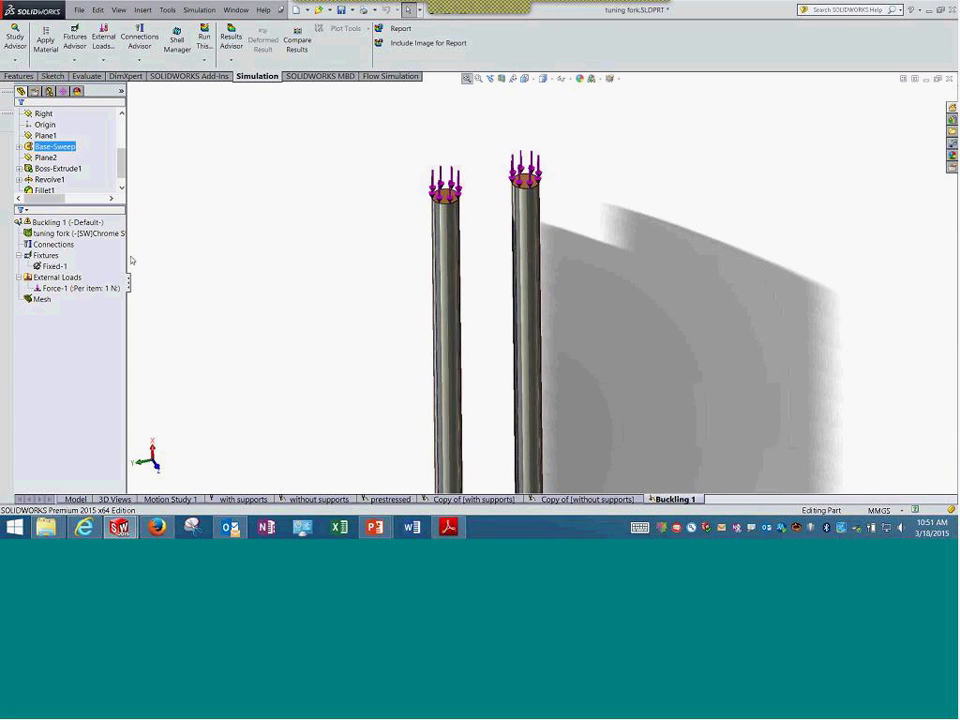
click(88, 289)
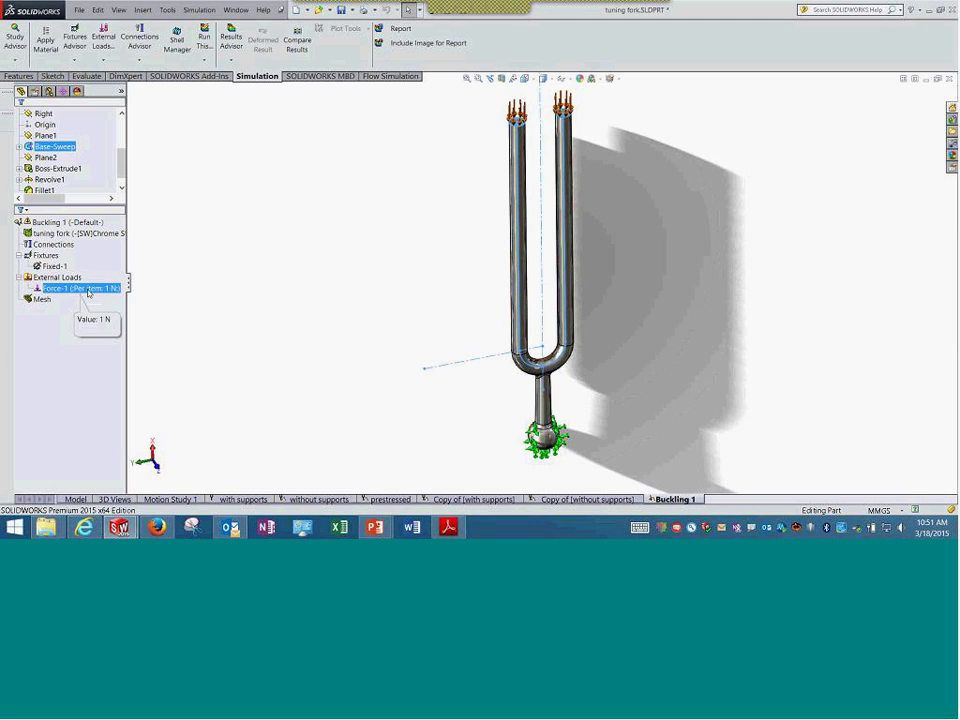
key(Escape)
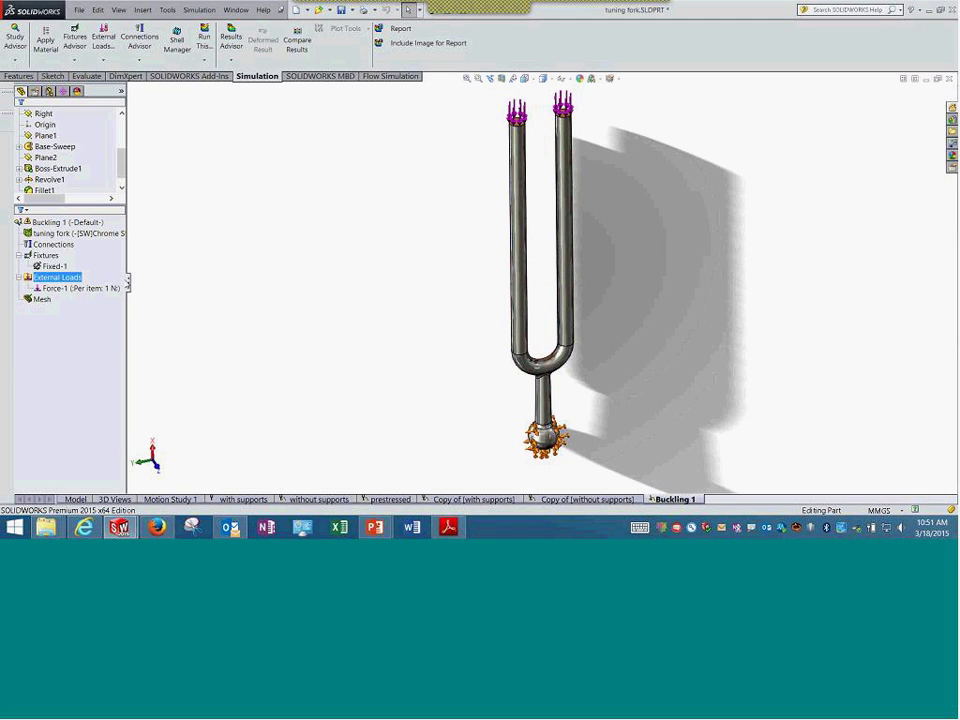
drag(128, 289, 180, 289)
click(70, 233)
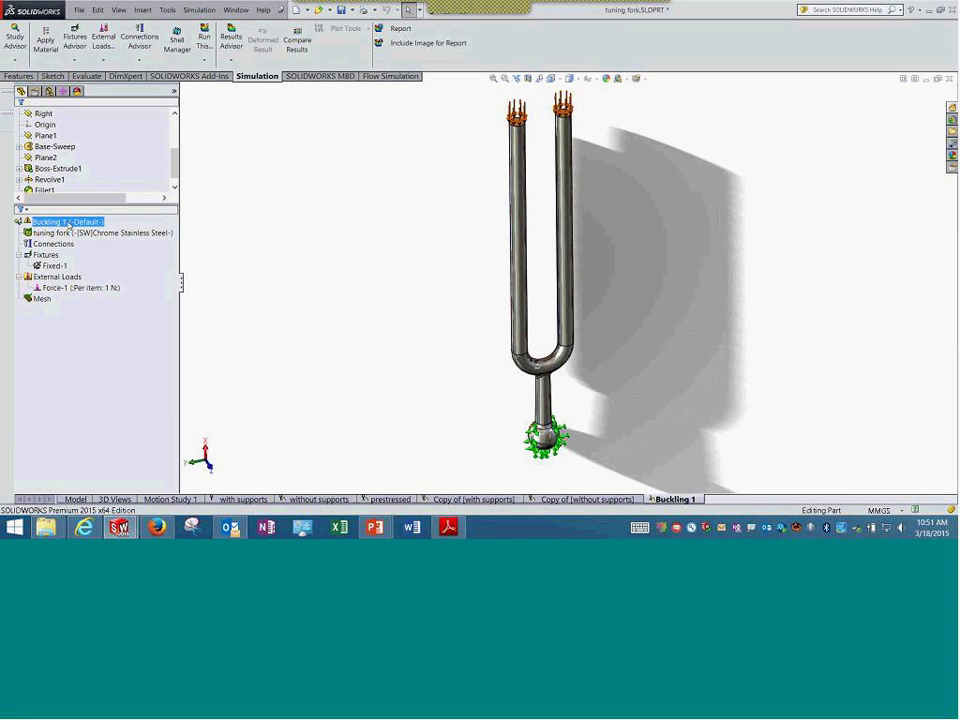
right_click(69, 223)
click(90, 241)
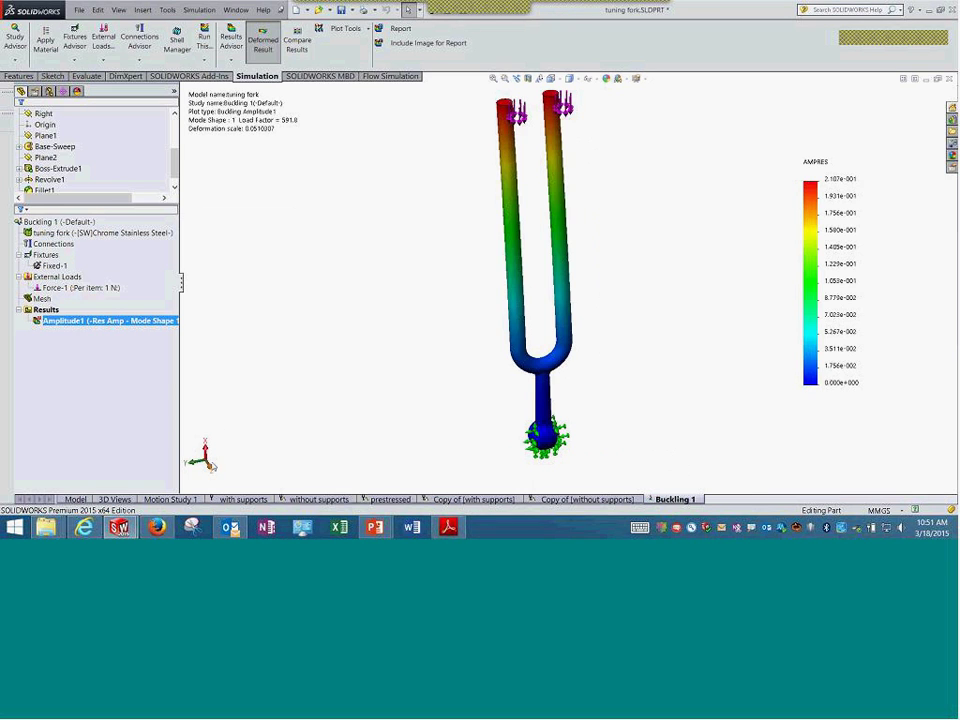
- Examine the fork's buckling mode shape from the front, back and top
click(210, 466)
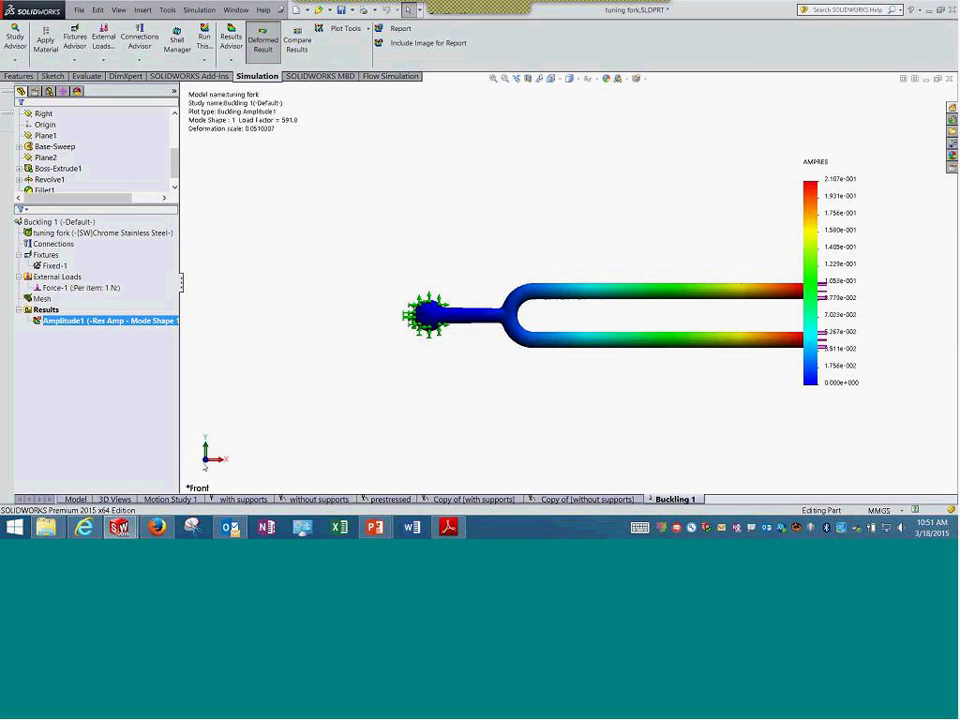
click(205, 465)
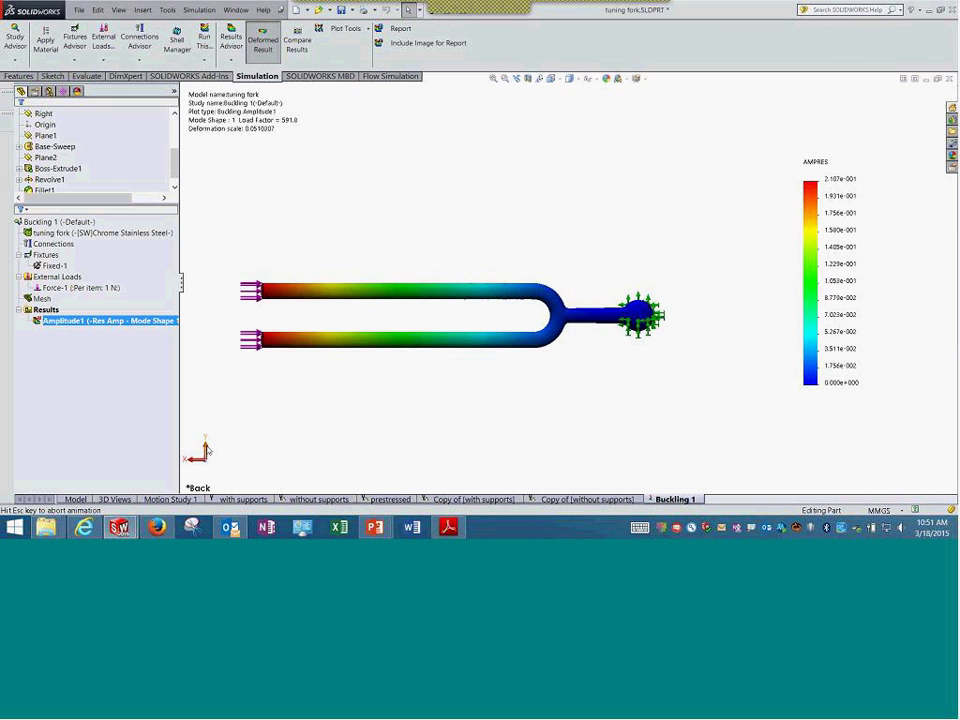
click(206, 450)
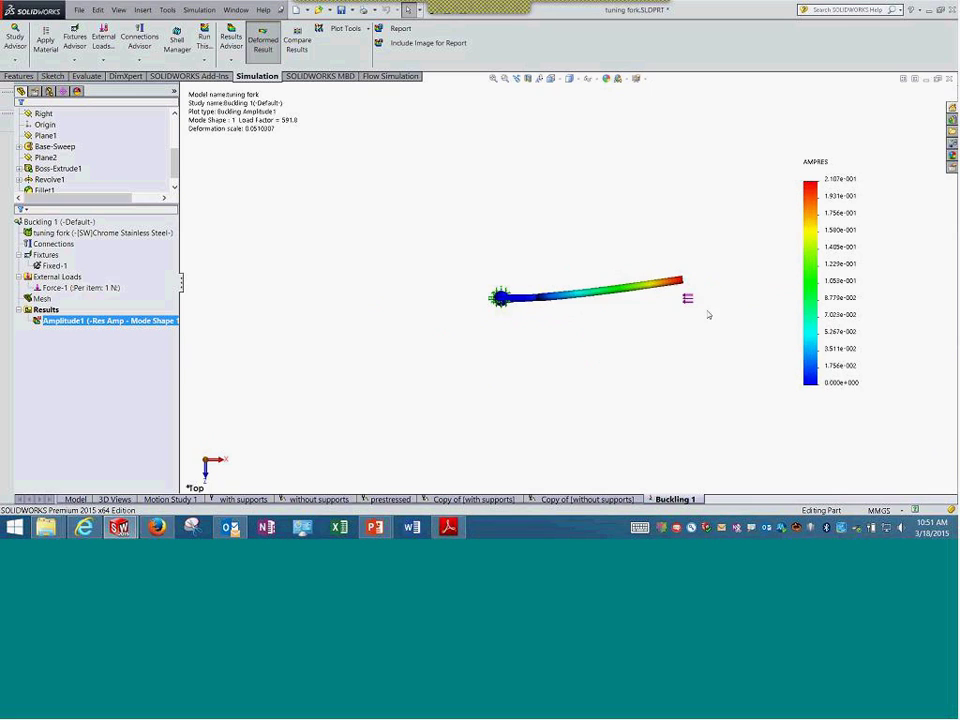
scroll(708, 314, down, 3)
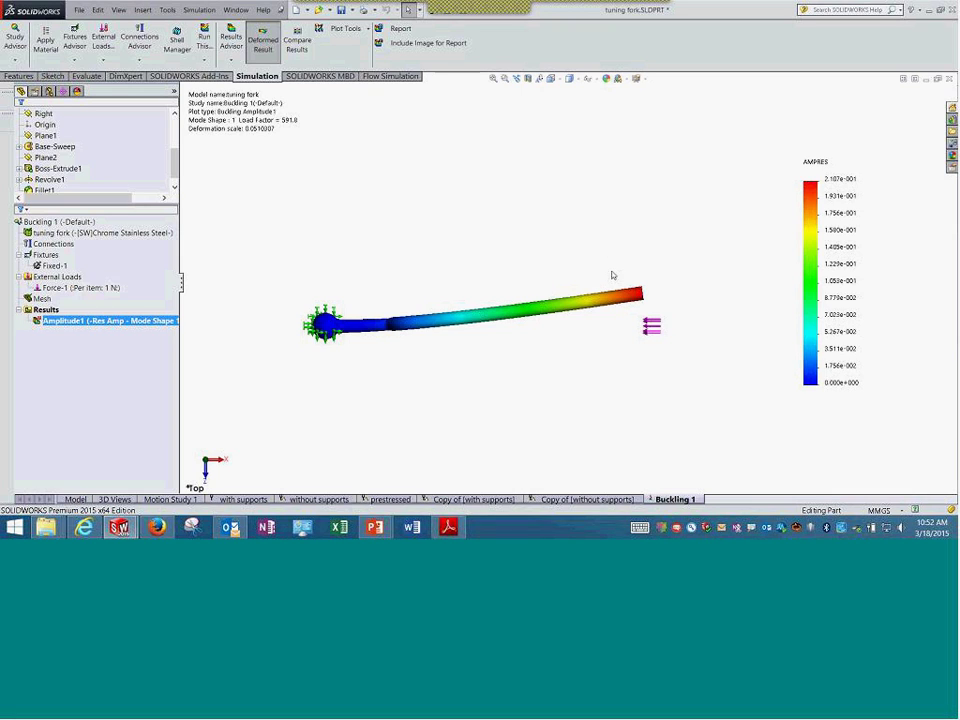
- Display the with supports study's Amplitude1 plot and examine its mode shape from the top and at an angle
click(239, 500)
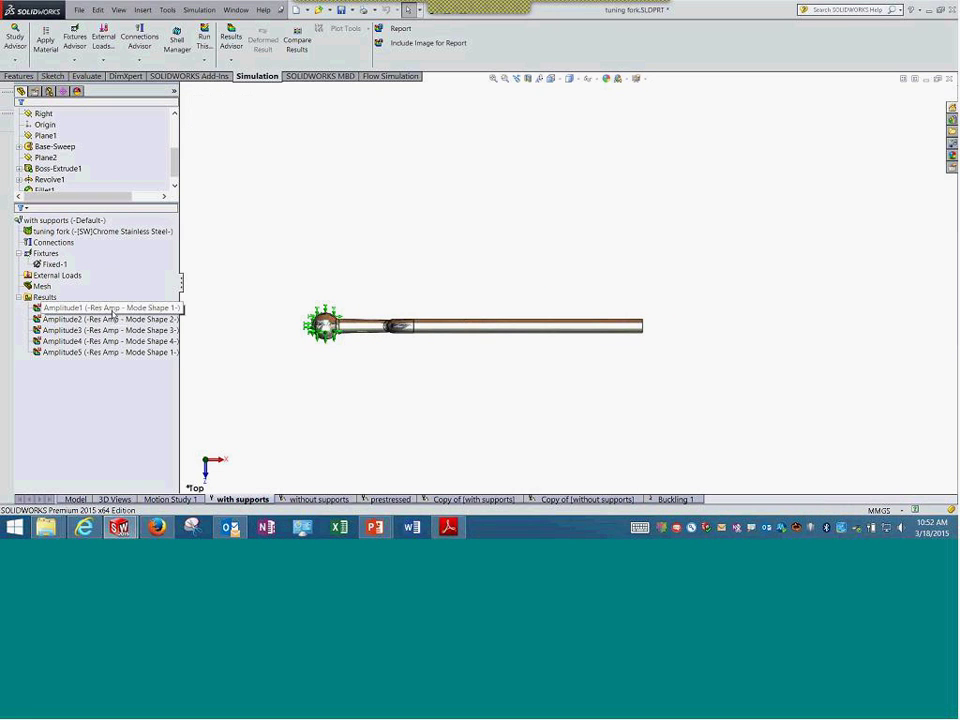
double_click(110, 308)
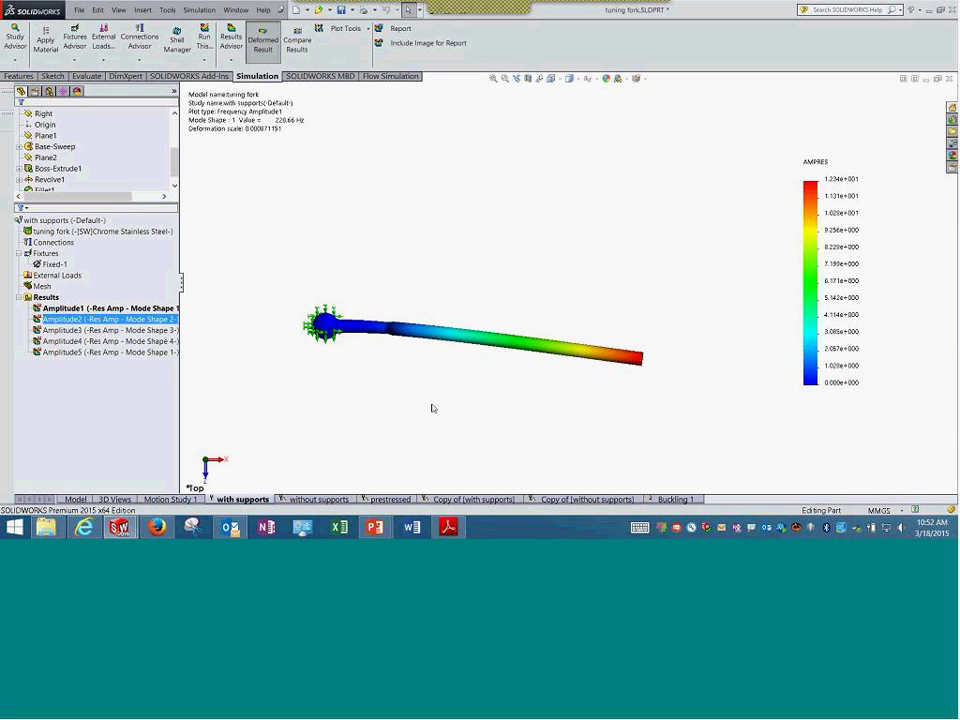
click(153, 307)
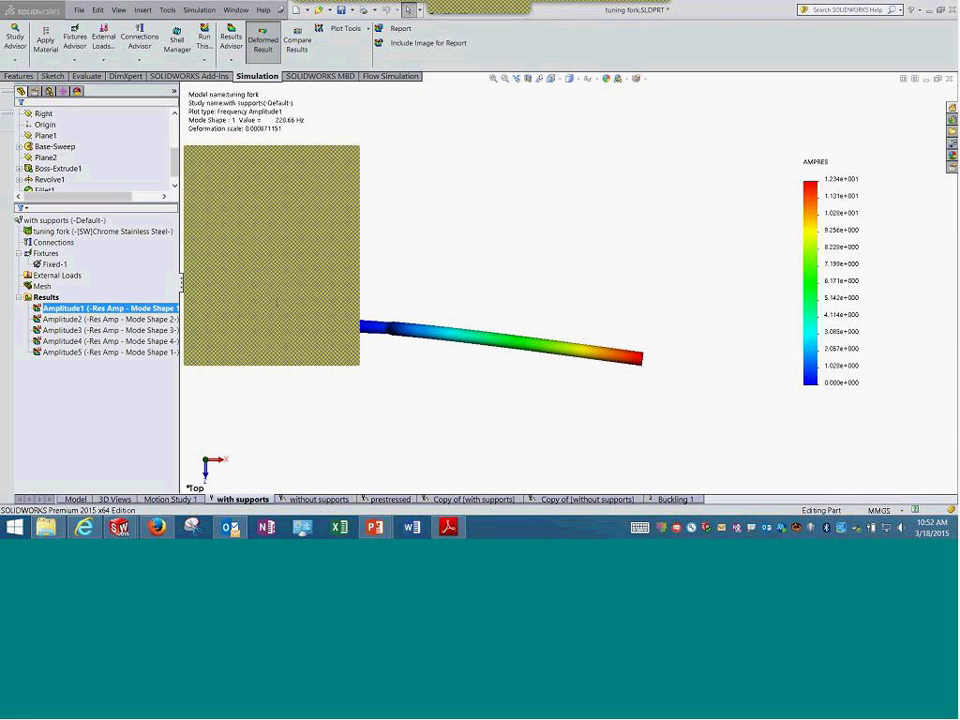
mouse_move(463, 390)
middle_down()
mouse_move(454, 233)
mouse_move(499, 229)
mouse_move(566, 257)
mouse_move(529, 271)
mouse_move(480, 265)
mouse_move(414, 279)
mouse_move(418, 328)
mouse_move(504, 347)
mouse_move(516, 308)
mouse_move(491, 435)
mouse_move(497, 349)
mouse_move(447, 367)
mouse_move(450, 375)
middle_up()
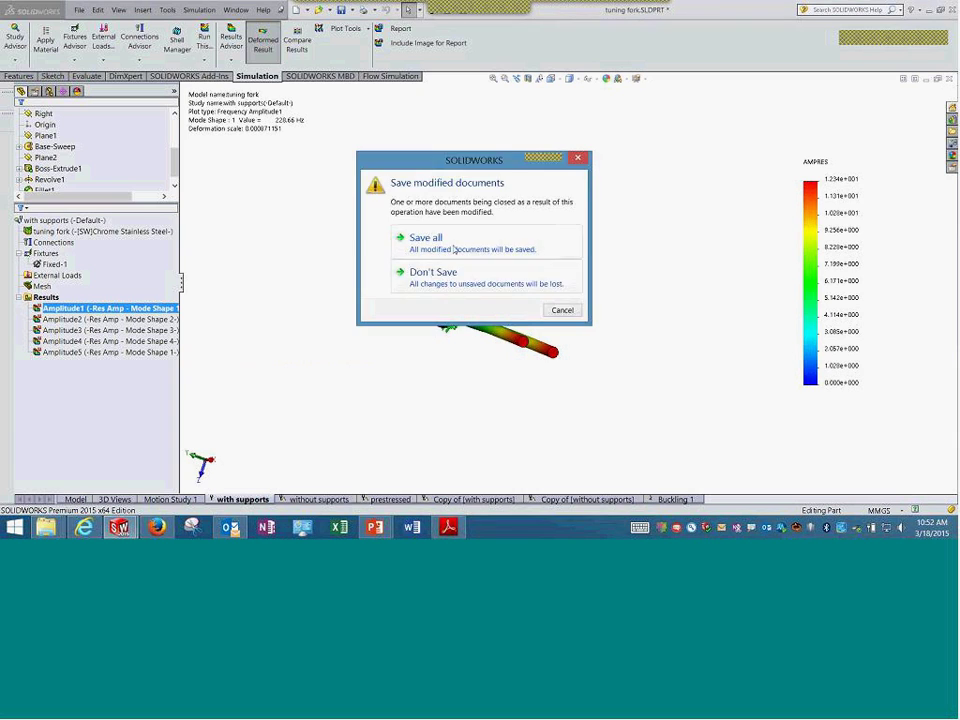
- Close the tuning fork part with all modifications saved, and reopen the recent assembly Scaffolding.SLDASM
click(452, 246)
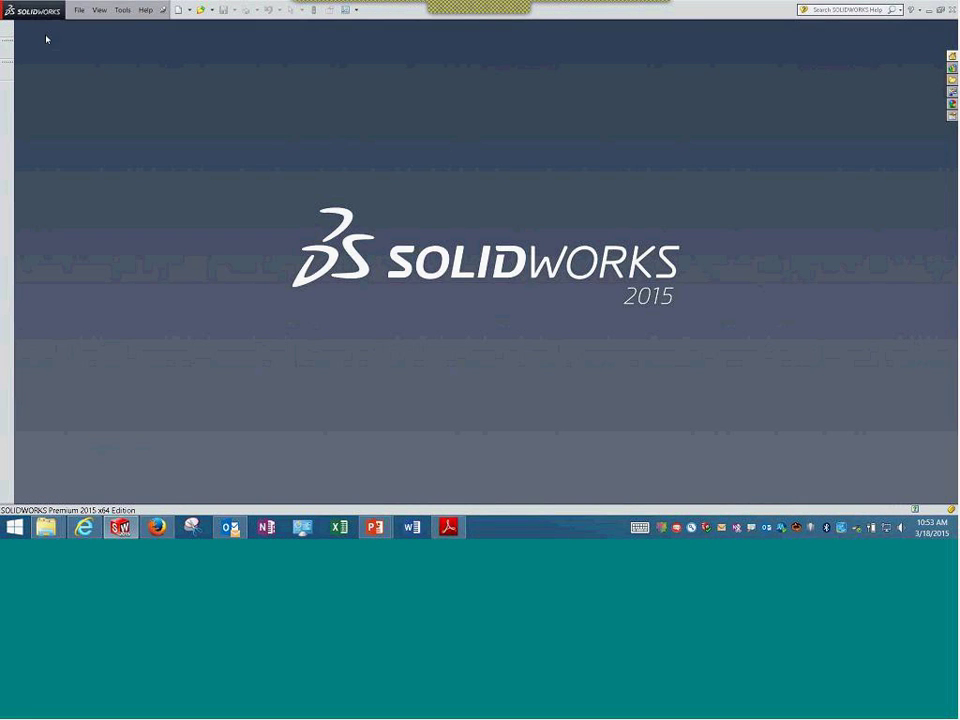
click(79, 10)
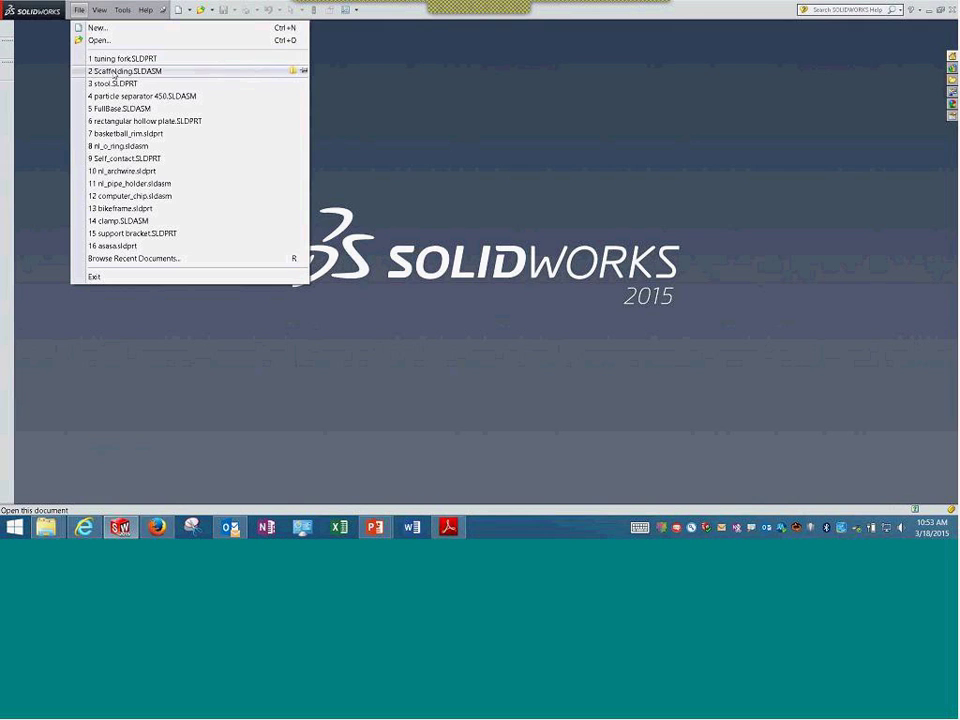
click(116, 72)
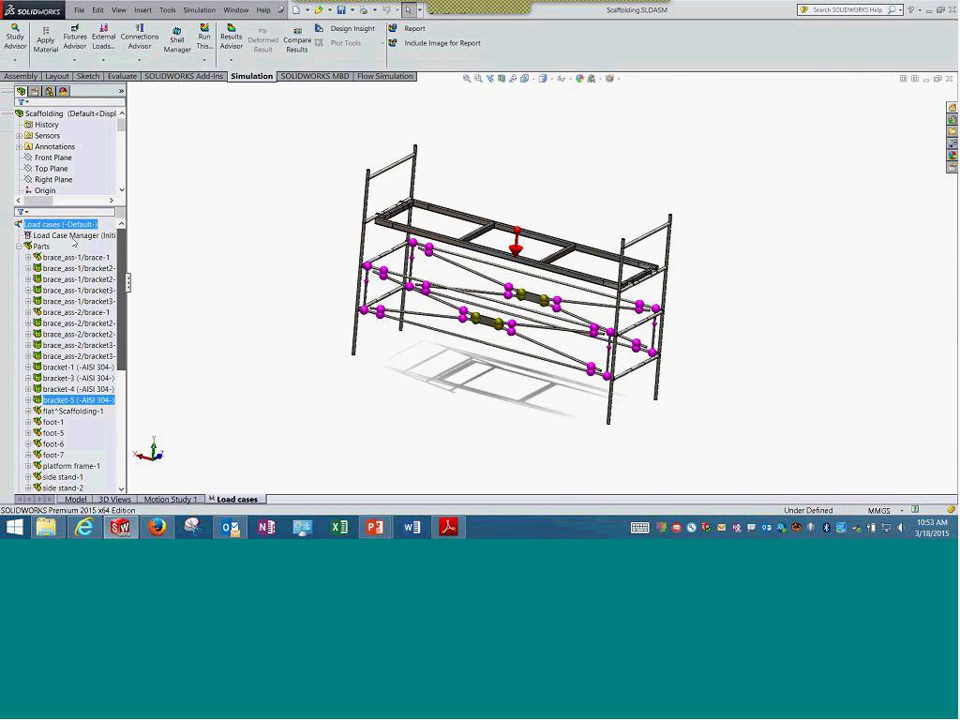
- Show the Load Case Manager of the scaffold's Load cases study
right_click(68, 236)
click(86, 246)
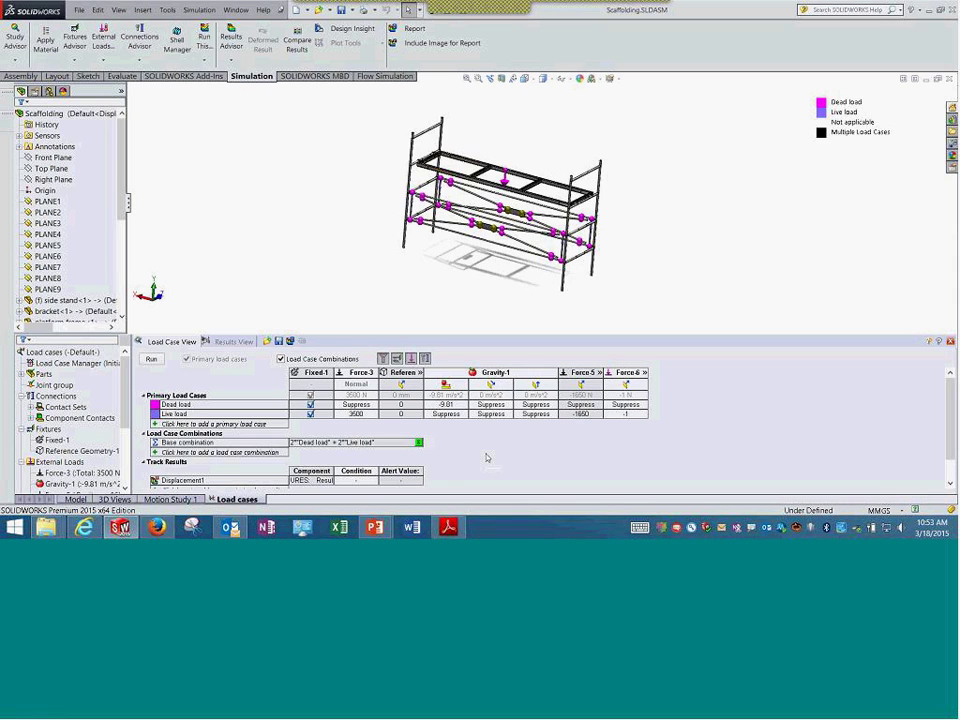
- Run the Dead load and Live load cases together with the Base combination in the Load Case Manager
scroll(487, 458, down, 1)
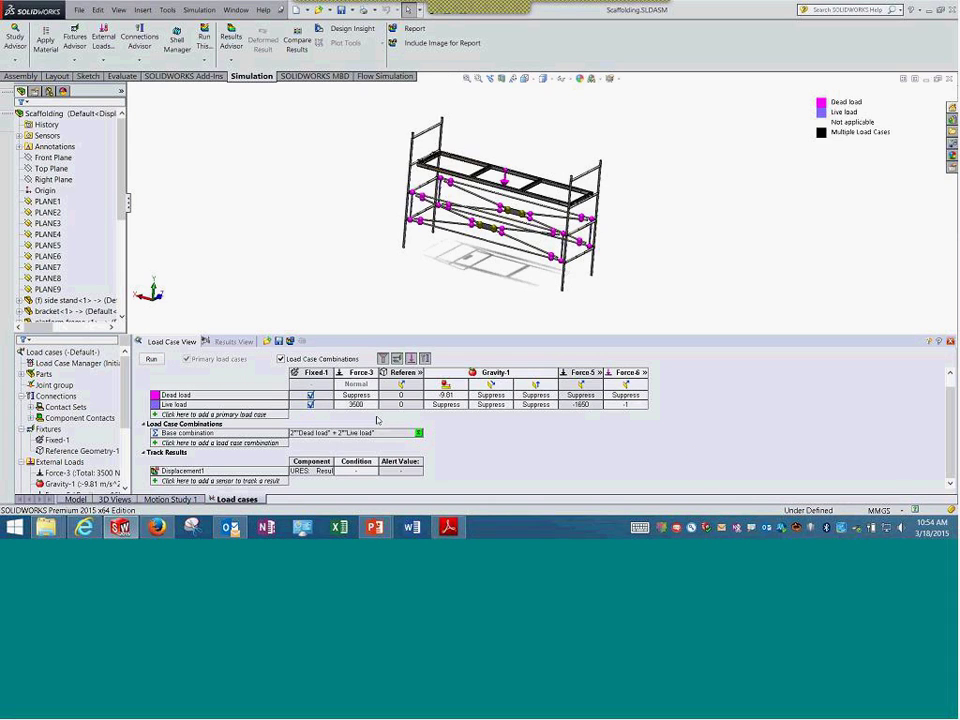
click(146, 360)
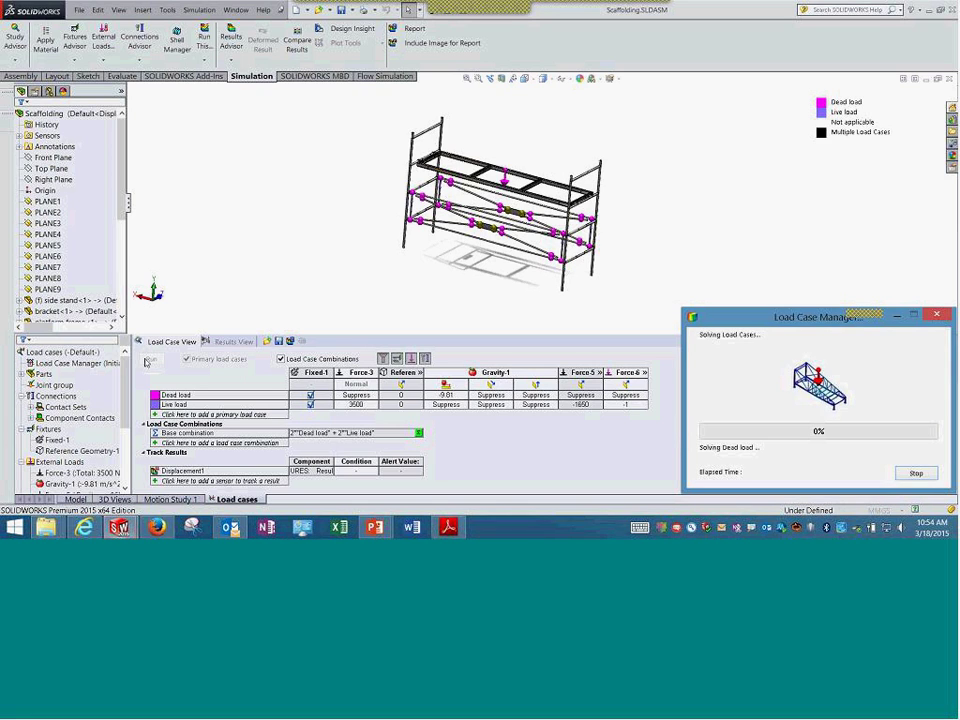
drag(814, 551, 814, 318)
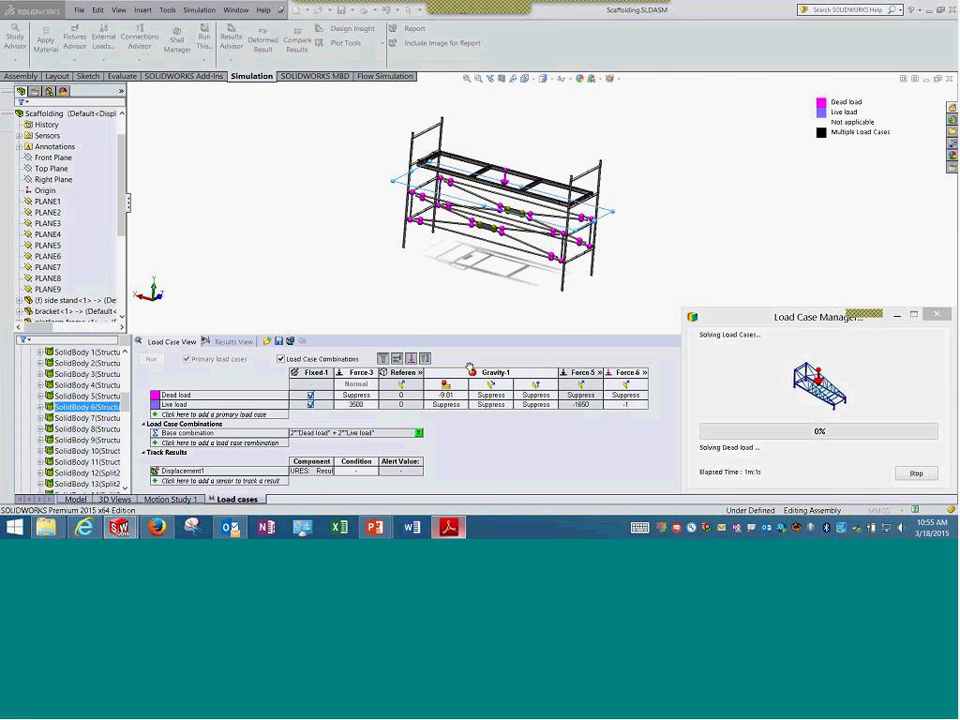
- Switch to the simulation training manual in Adobe Reader and find the title page of Lesson 5 Submodeling, past the load case results
key(alt+Tab)
scroll(488, 350, down, 10)
scroll(492, 353, down, 20)
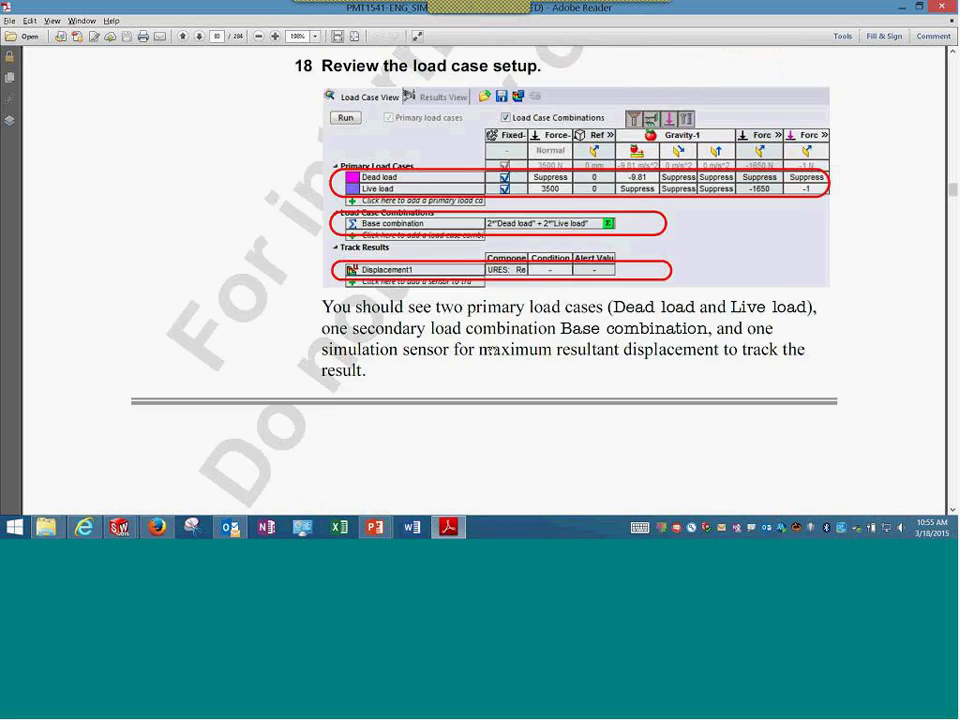
scroll(490, 350, down, 5)
scroll(492, 351, down, 8)
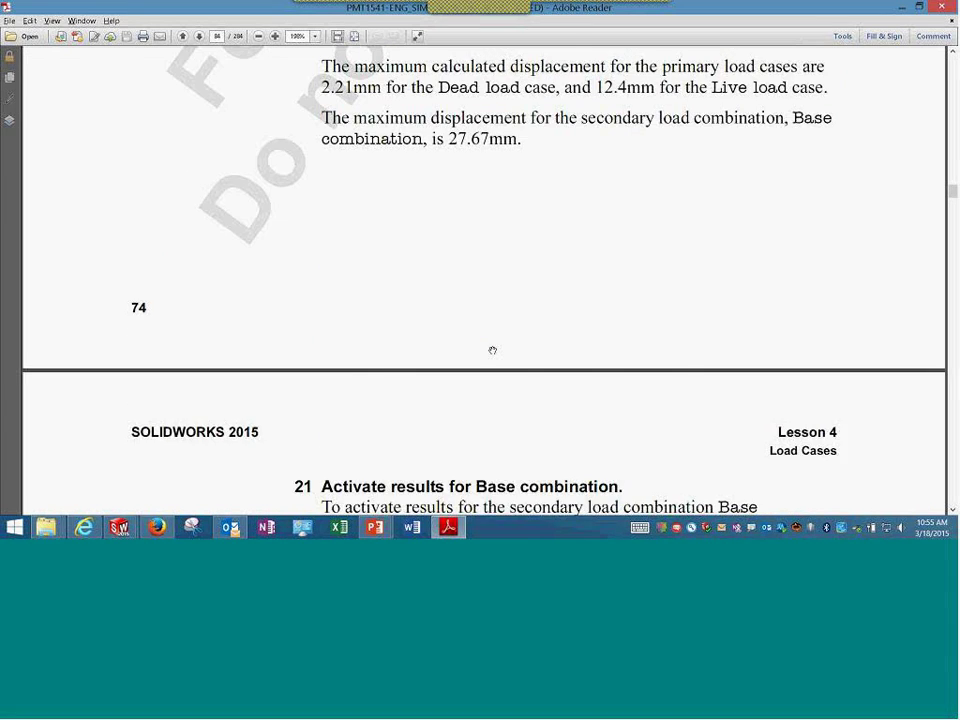
scroll(492, 351, down, 20)
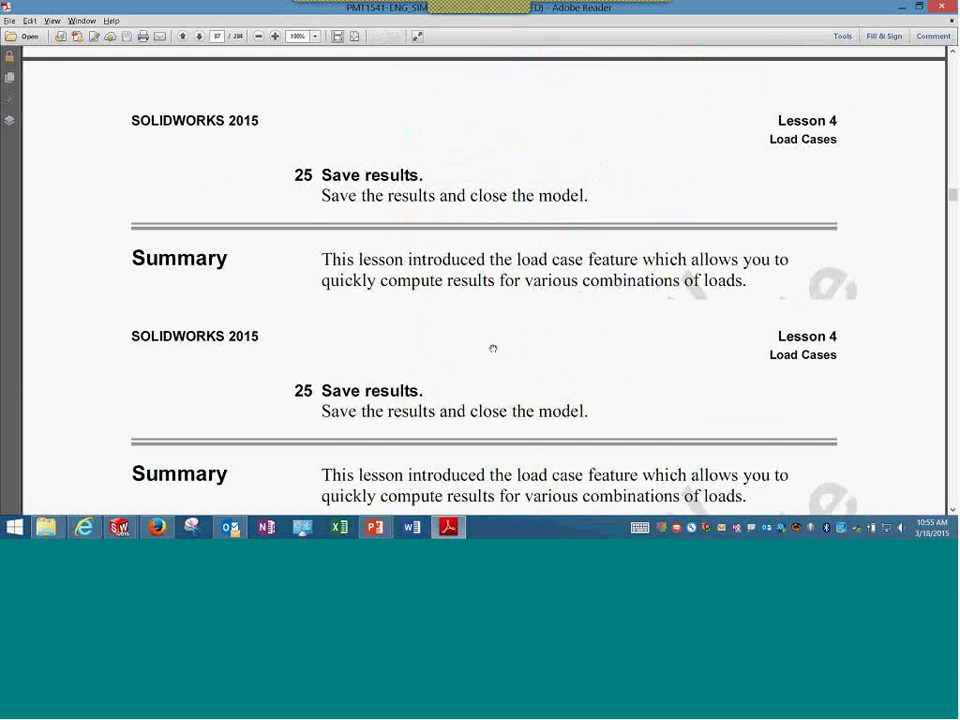
scroll(493, 348, down, 15)
scroll(493, 347, down, 15)
scroll(493, 346, down, 6)
scroll(493, 346, up, 7)
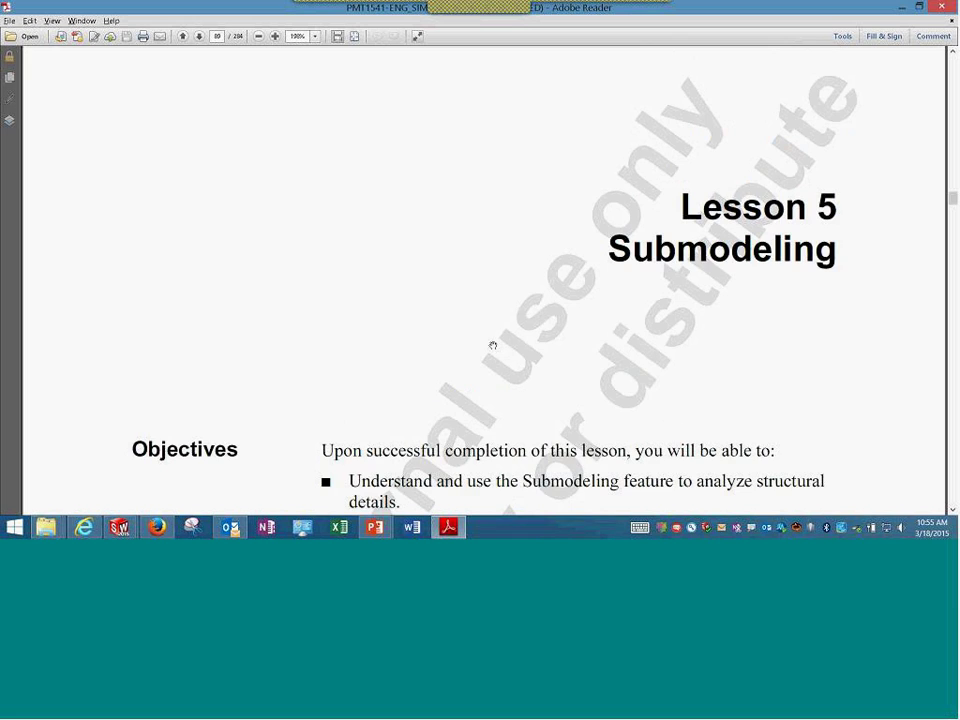
scroll(493, 346, down, 1)
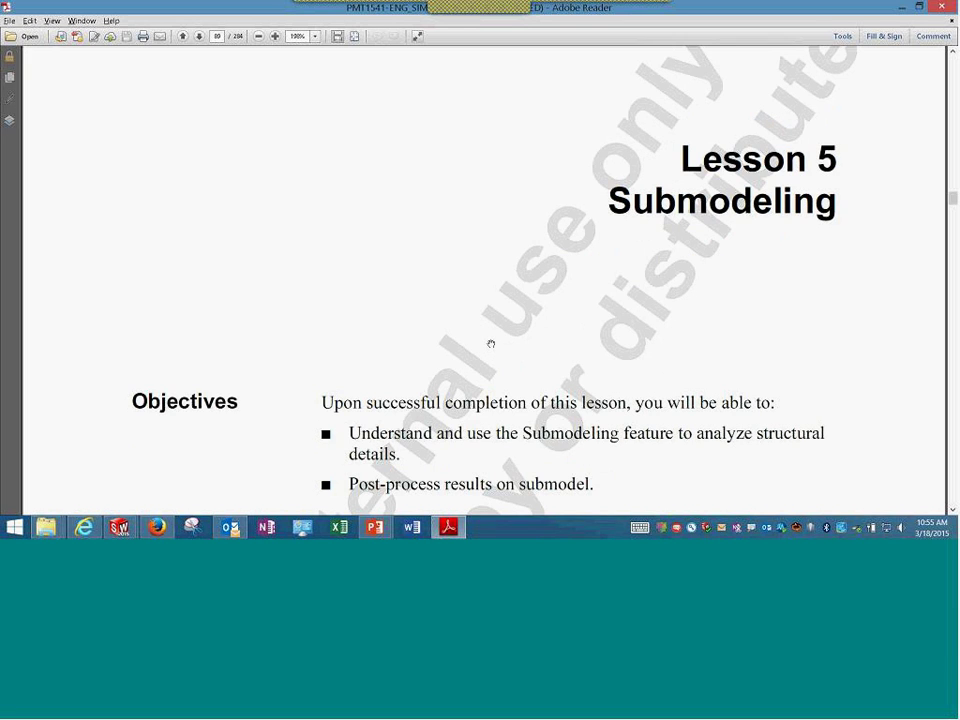
- Read the Lesson 5 objectives and the introduction explaining submodeling and the parent study
scroll(491, 344, down, 3)
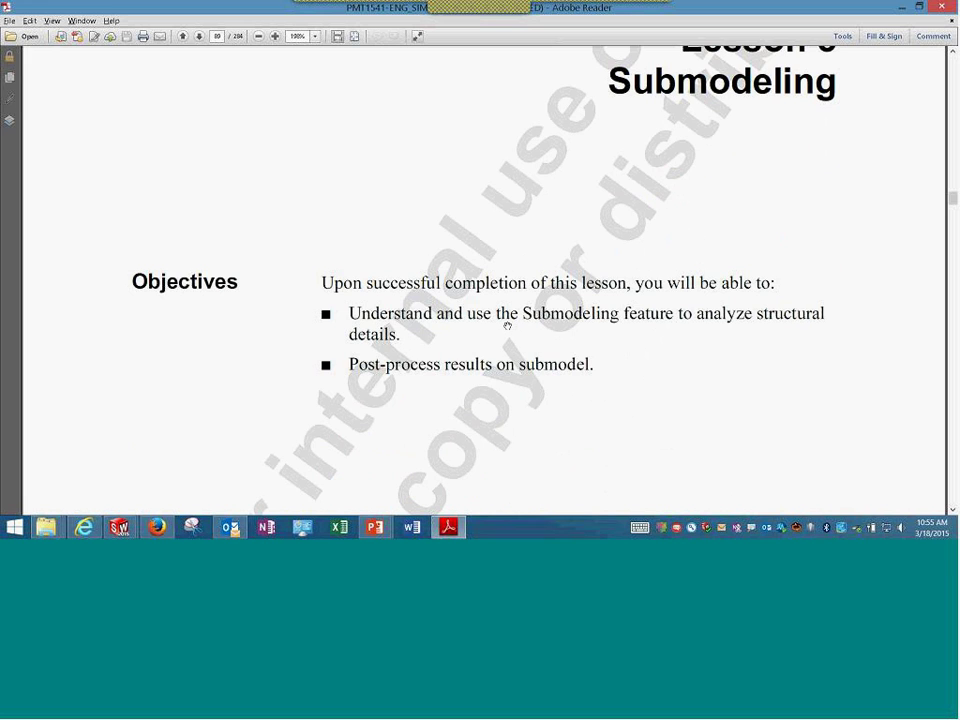
scroll(507, 326, down, 6)
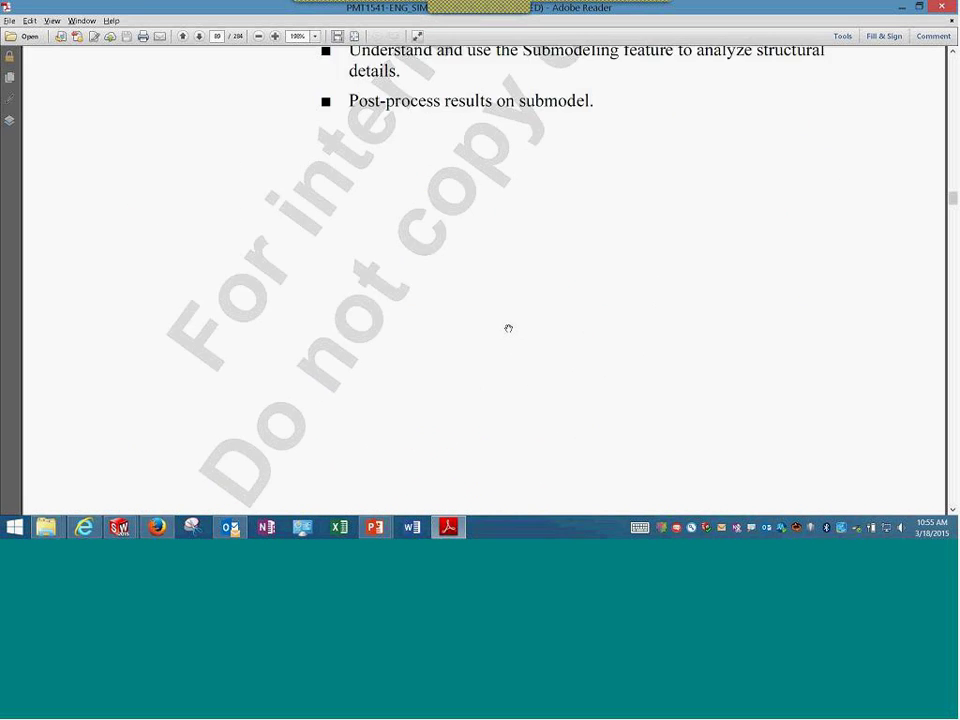
scroll(508, 328, down, 7)
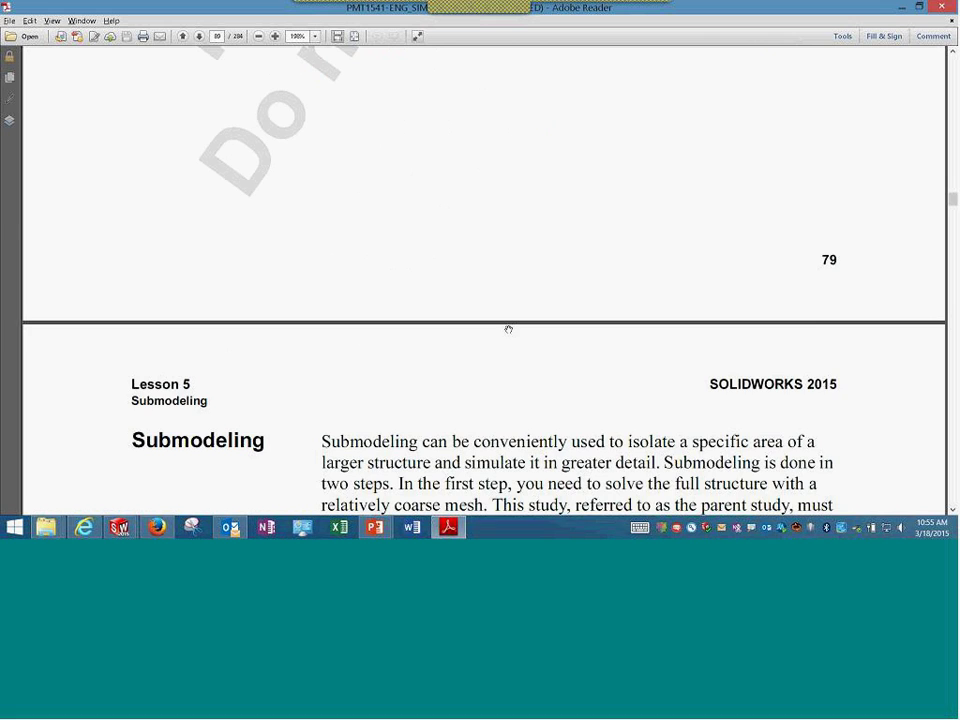
scroll(508, 328, down, 7)
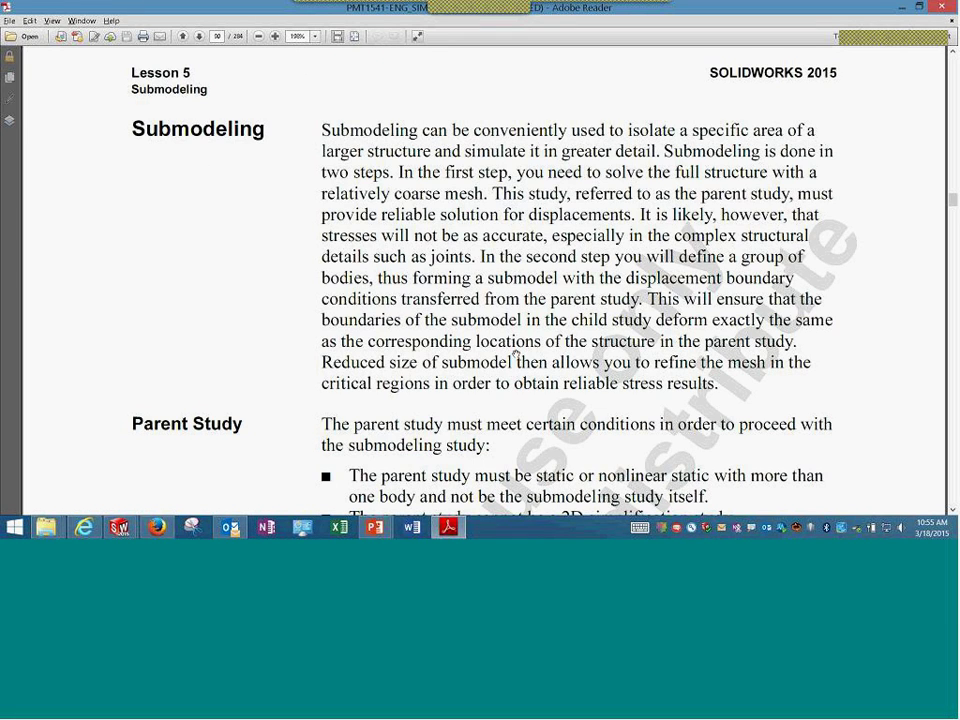
scroll(515, 354, up, 3)
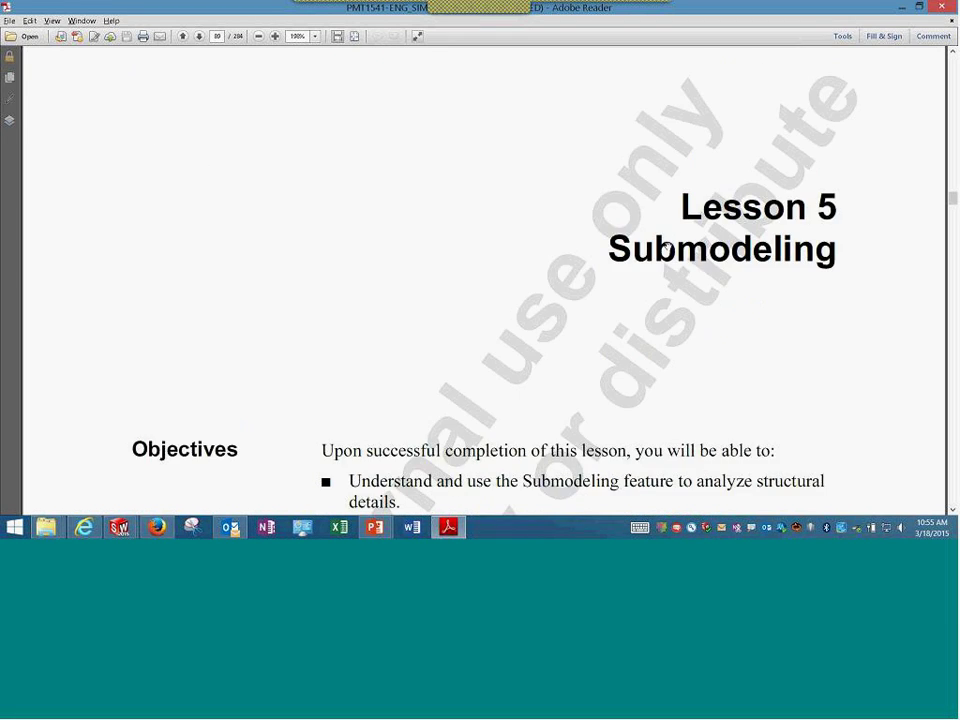
scroll(411, 392, down, 10)
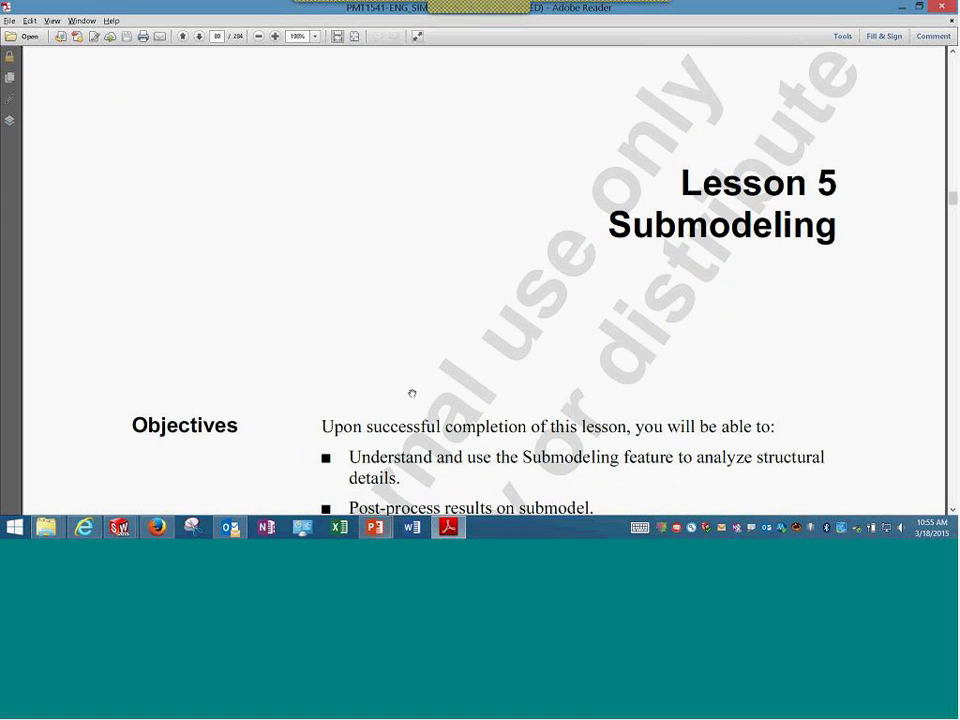
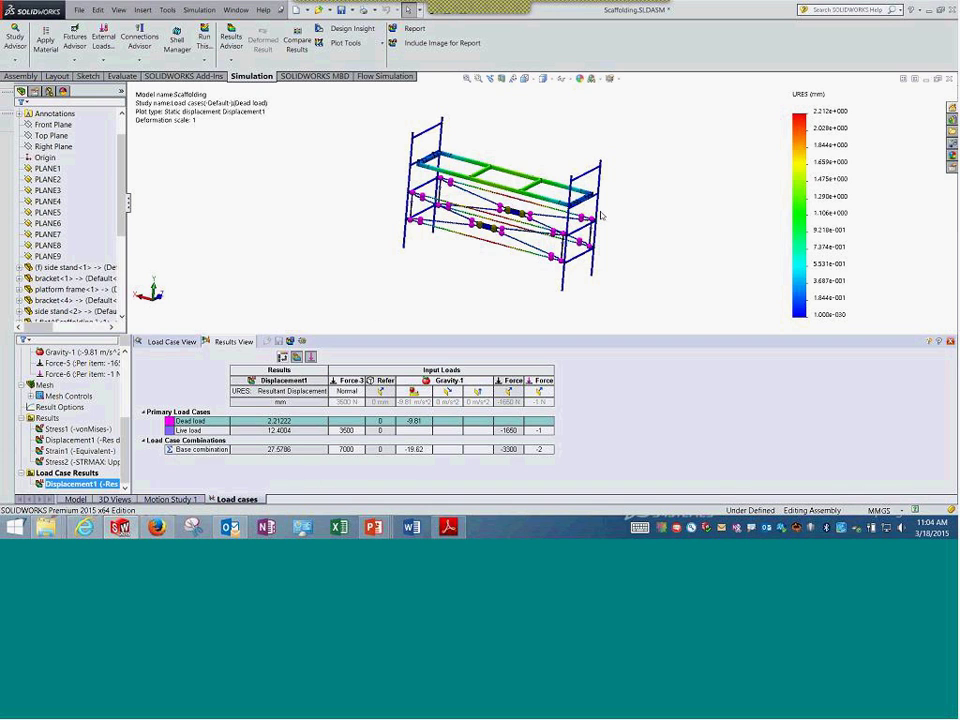
- End the slide show in PowerPoint, return to SOLIDWORKS and show the scaffolding model instead of the Load cases study
key(alt+Tab)
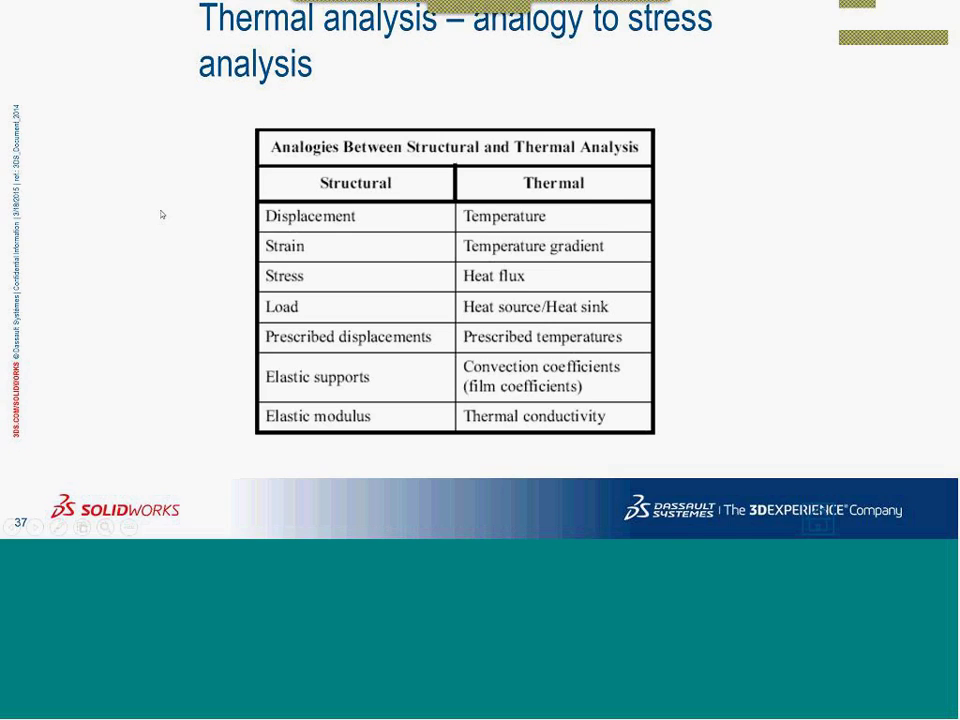
key(Escape)
click(120, 524)
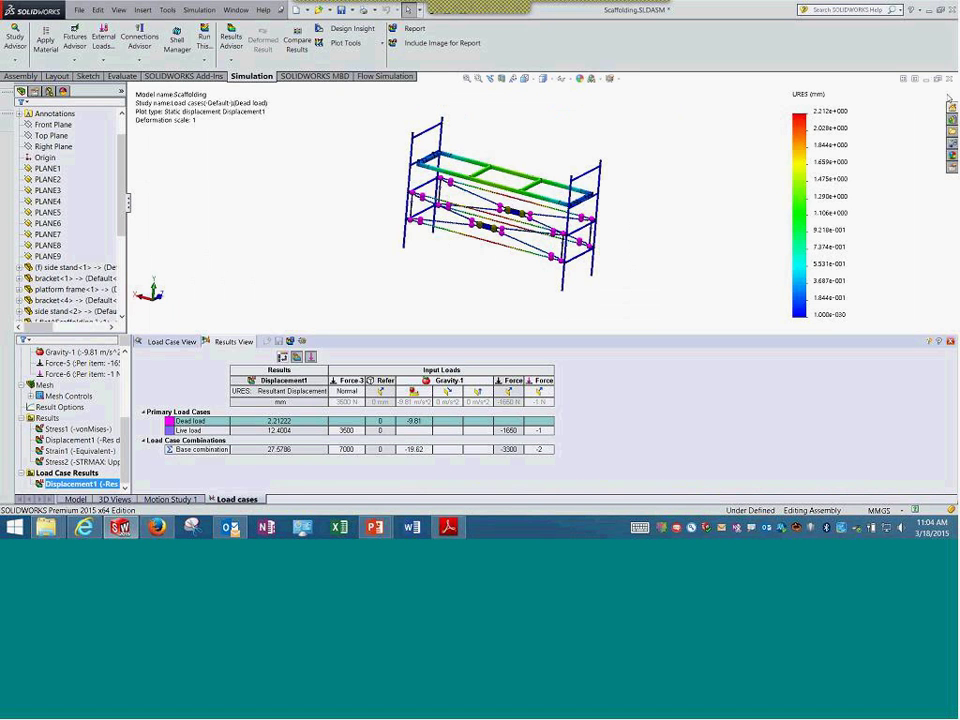
click(75, 502)
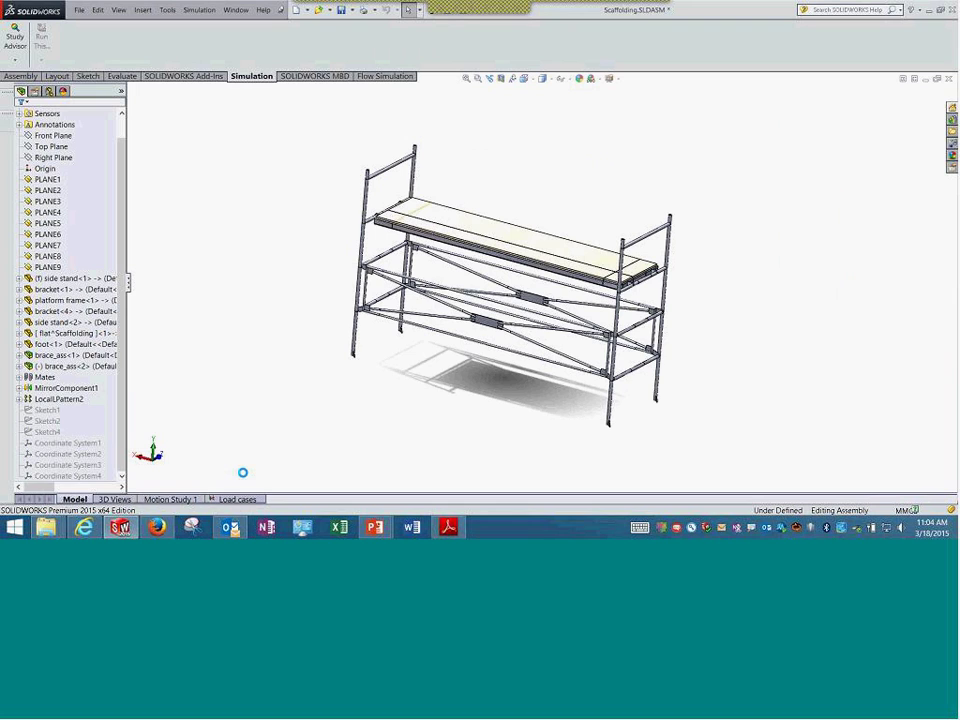
right_click(215, 499)
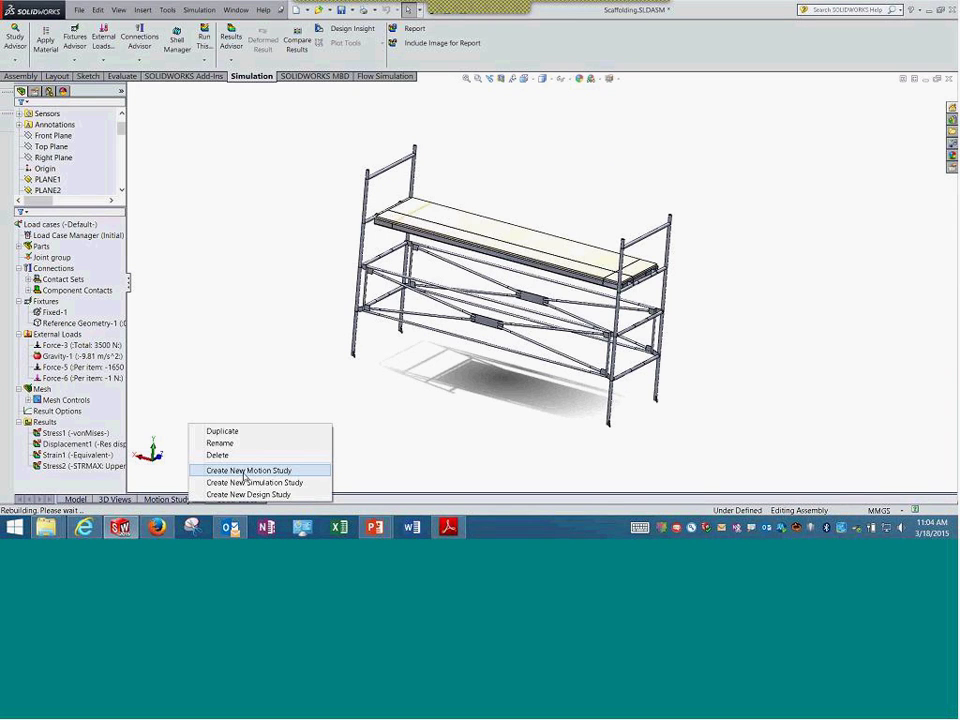
click(77, 499)
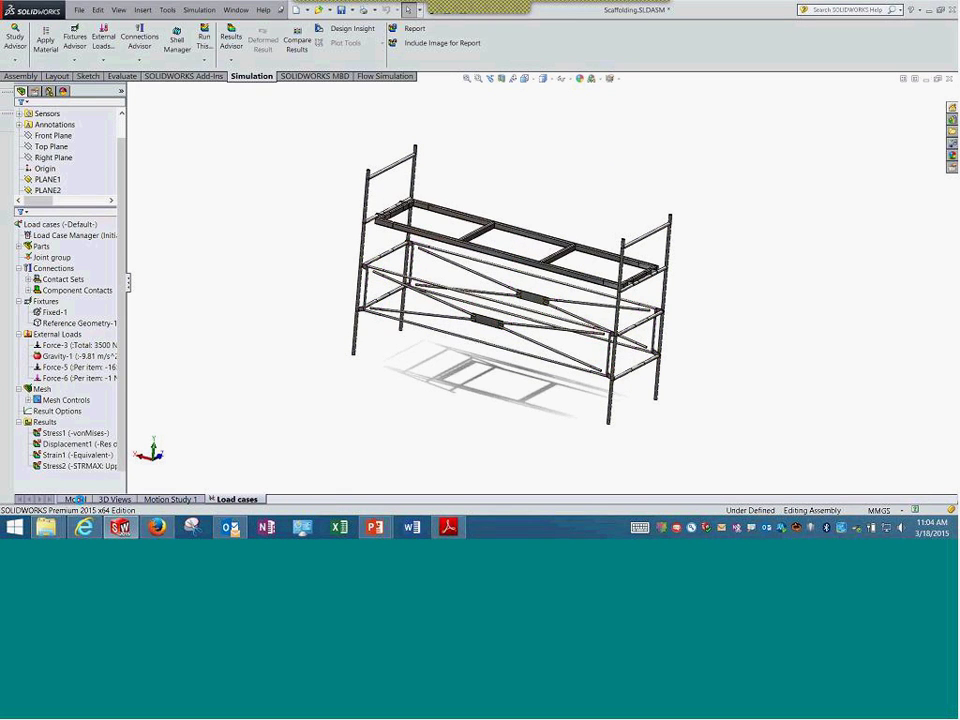
- Browse to the Lesson05 folder, sort its files by size, and try to open Scaffolding.SLDASM without showing the already opened document
click(80, 10)
click(96, 49)
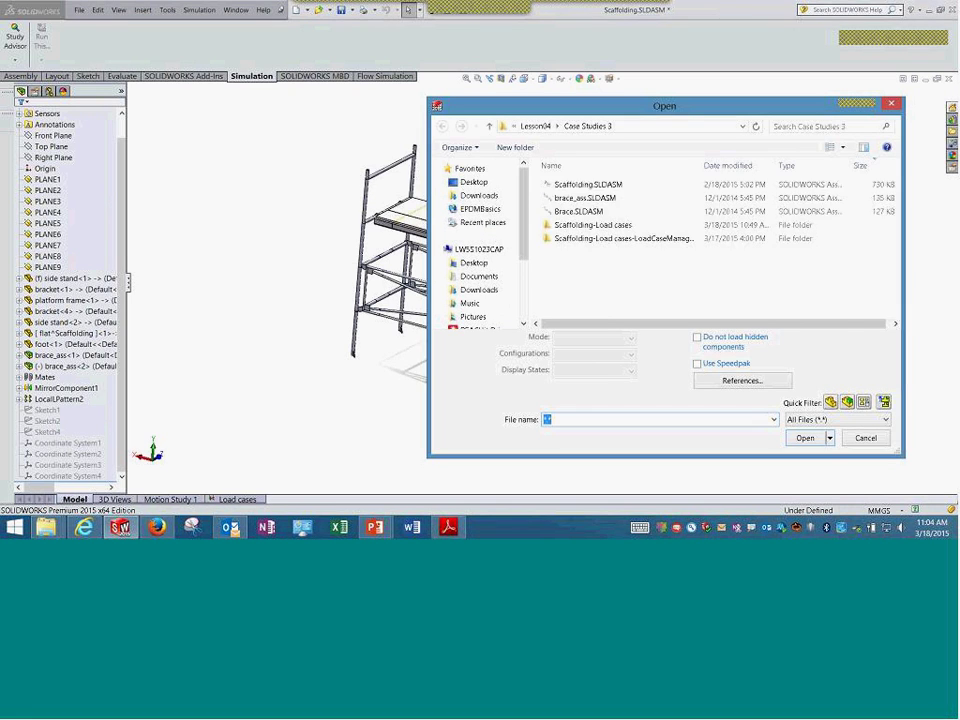
click(535, 126)
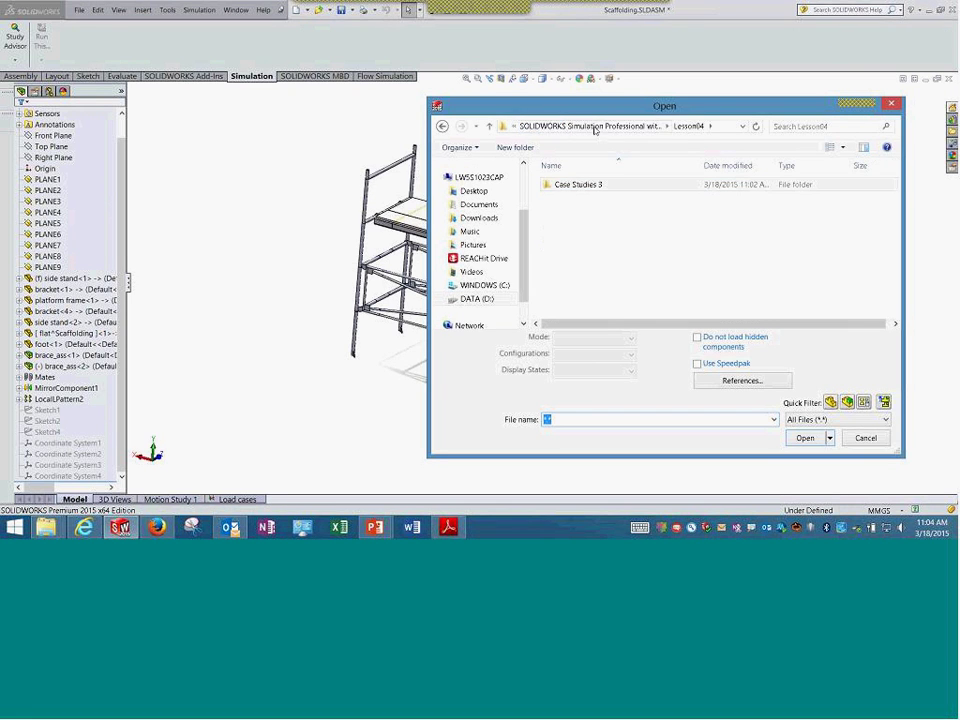
click(595, 127)
double_click(575, 239)
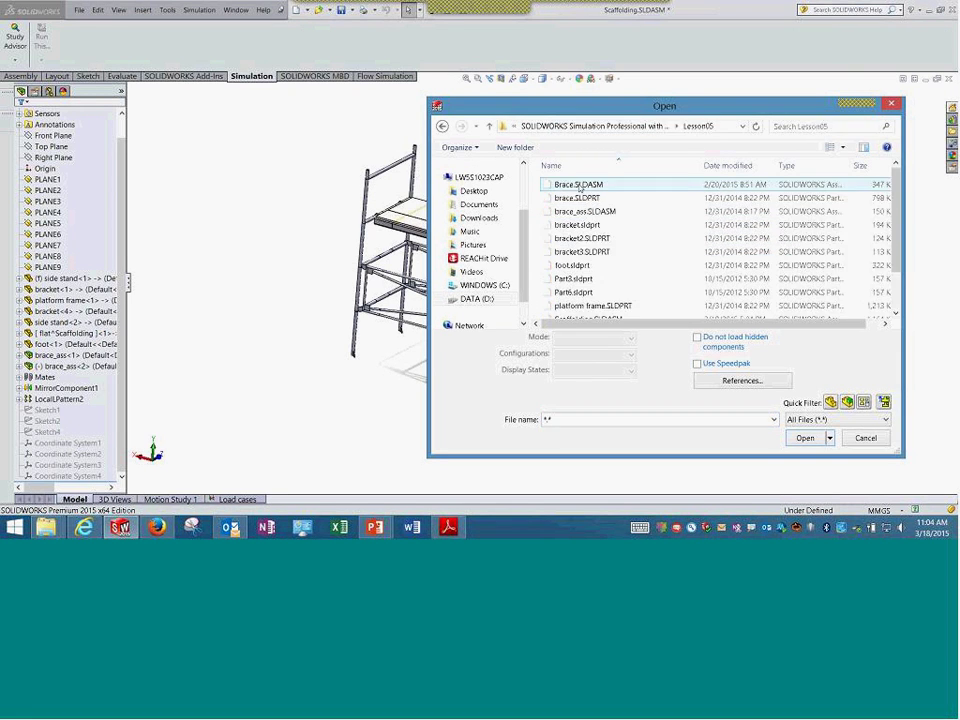
click(866, 165)
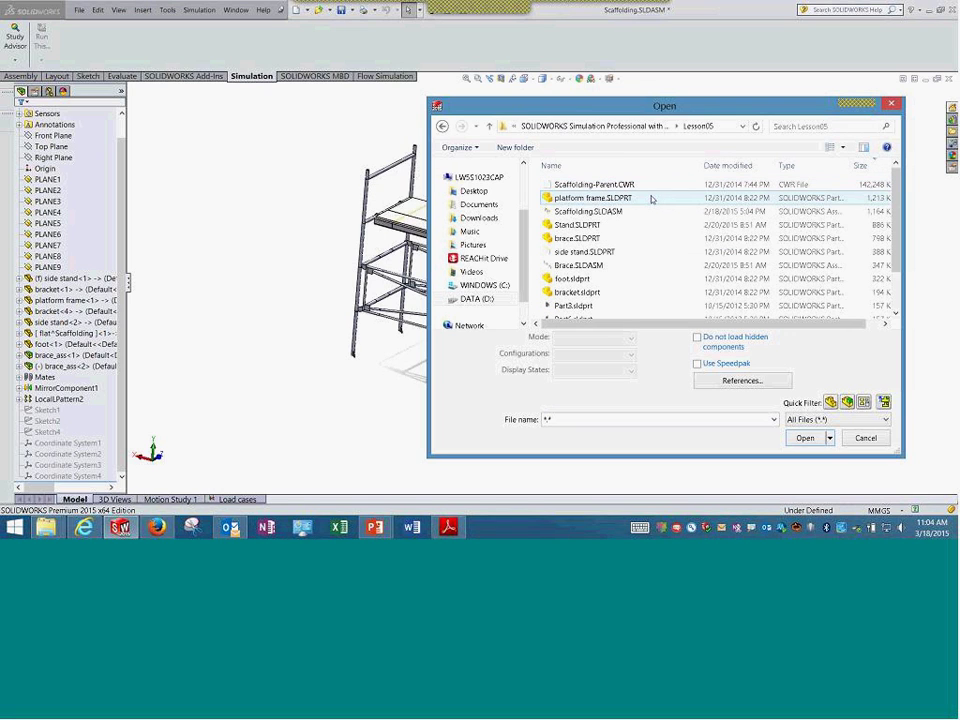
click(632, 213)
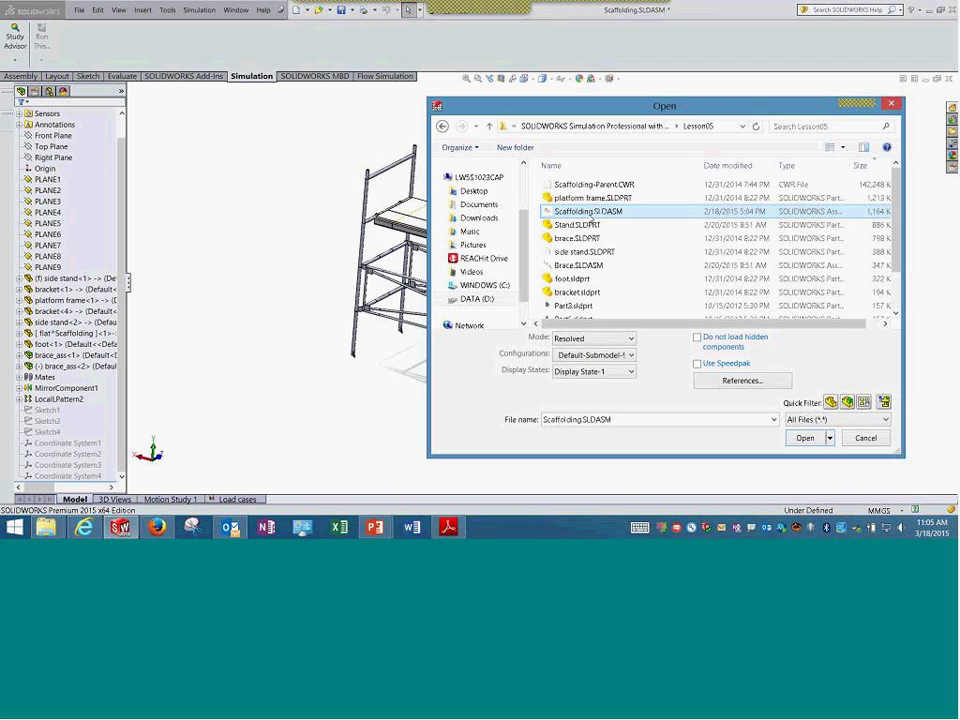
double_click(591, 213)
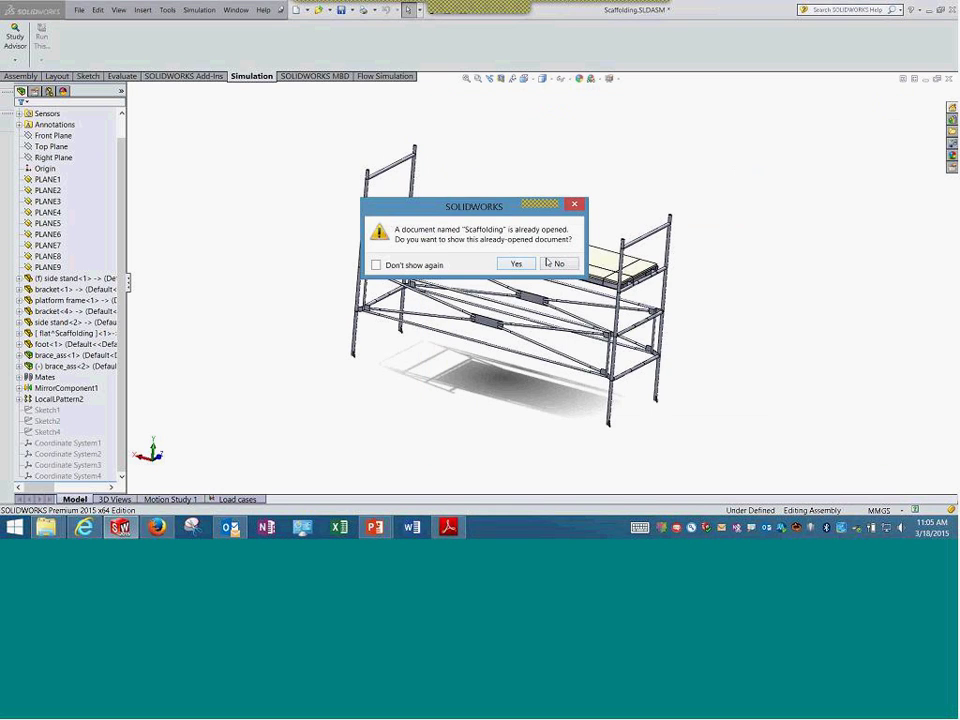
click(549, 263)
- Close the open Lesson 4 scaffolding assembly and open Scaffolding.SLDASM from the Lesson05 folder
click(461, 248)
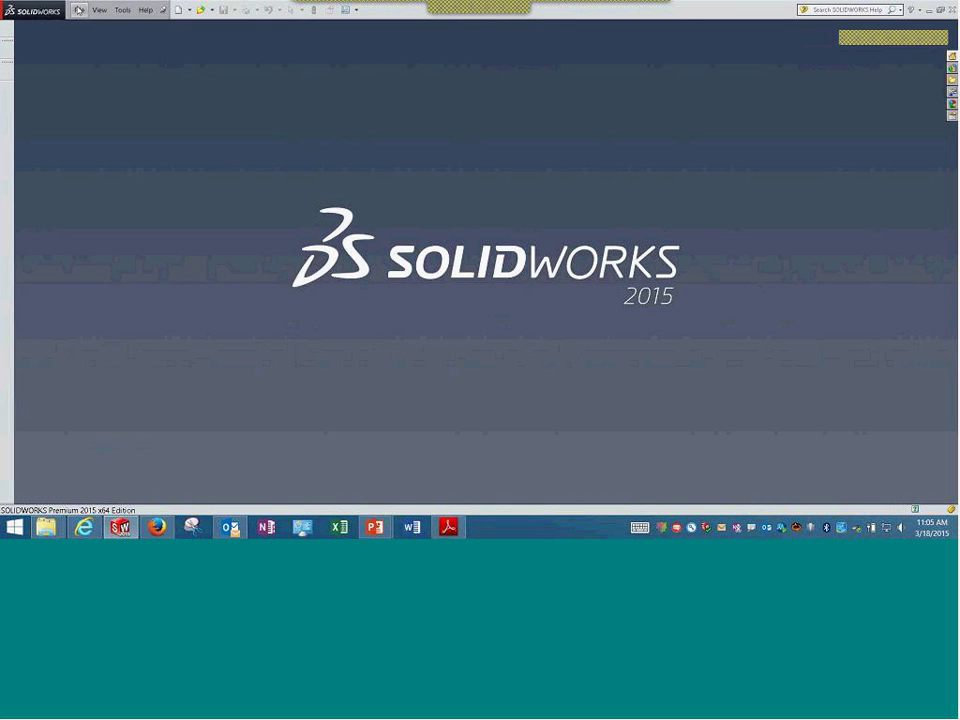
click(79, 10)
click(96, 40)
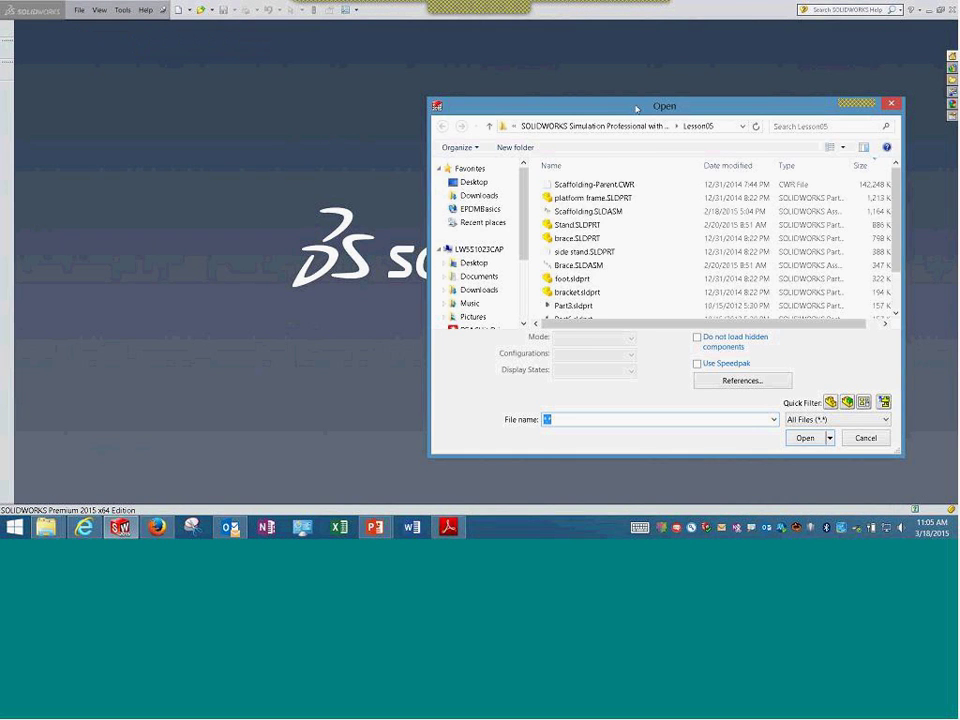
click(605, 214)
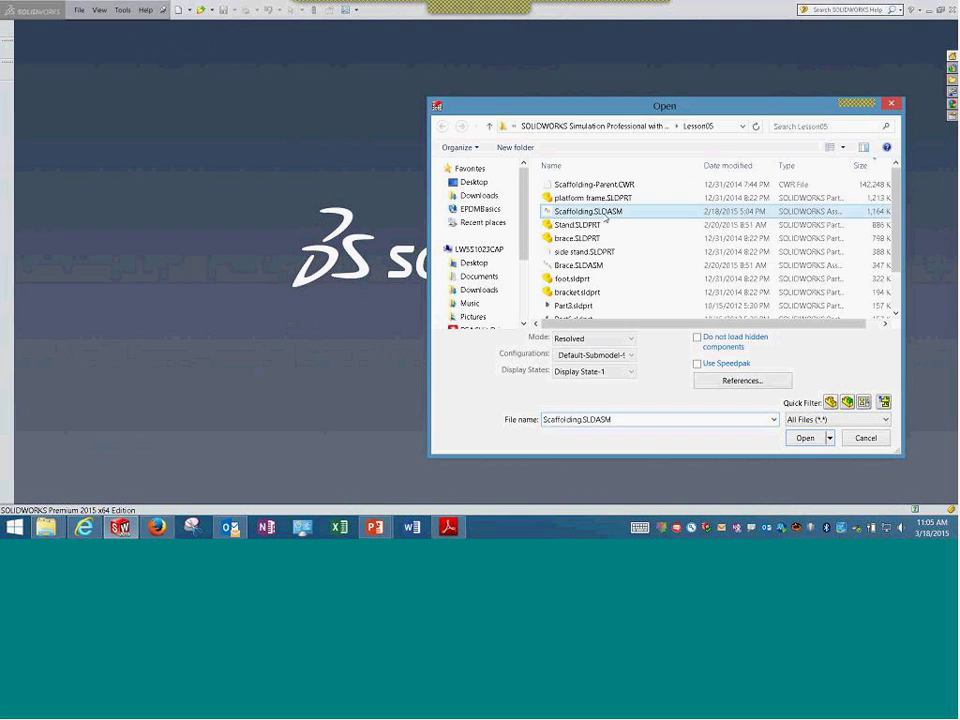
double_click(605, 214)
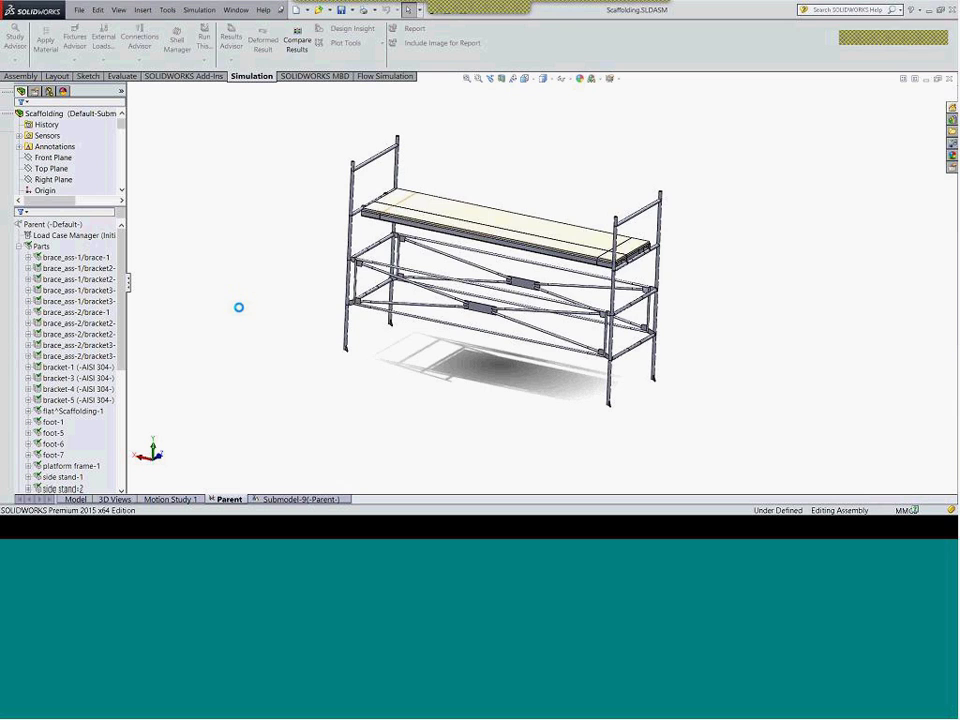
key(alt+Tab)
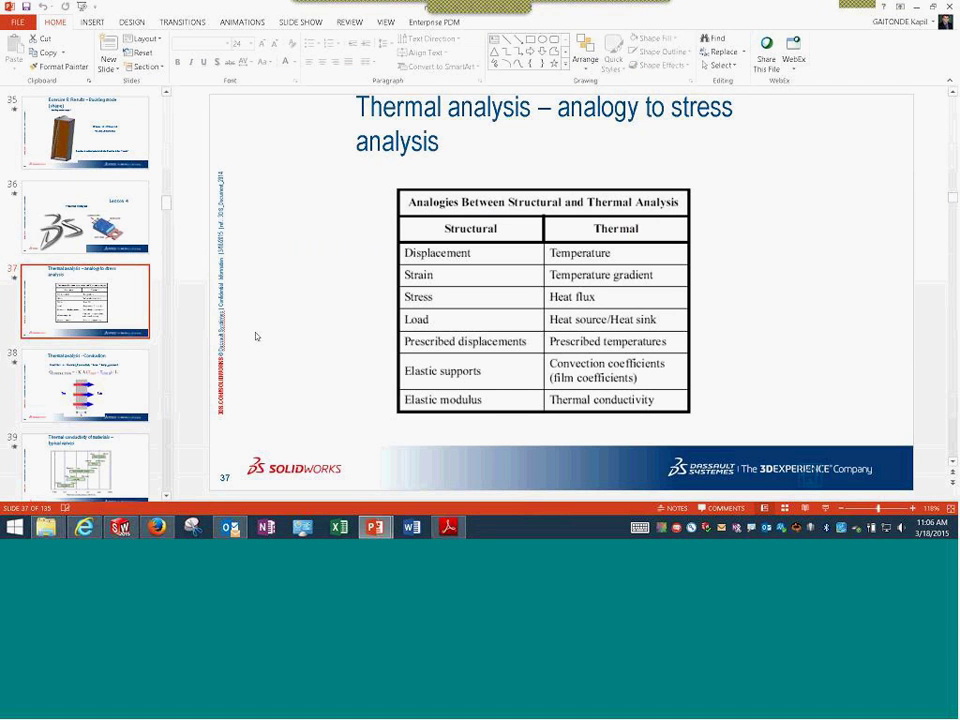
click(916, 7)
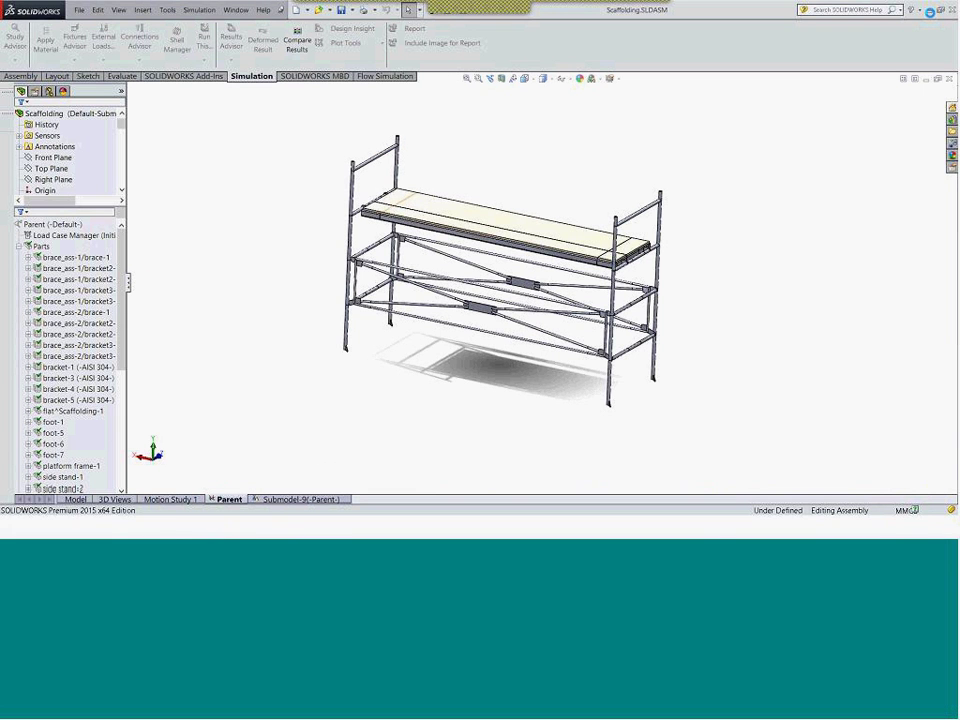
key(alt+Tab)
key(alt+Tab)
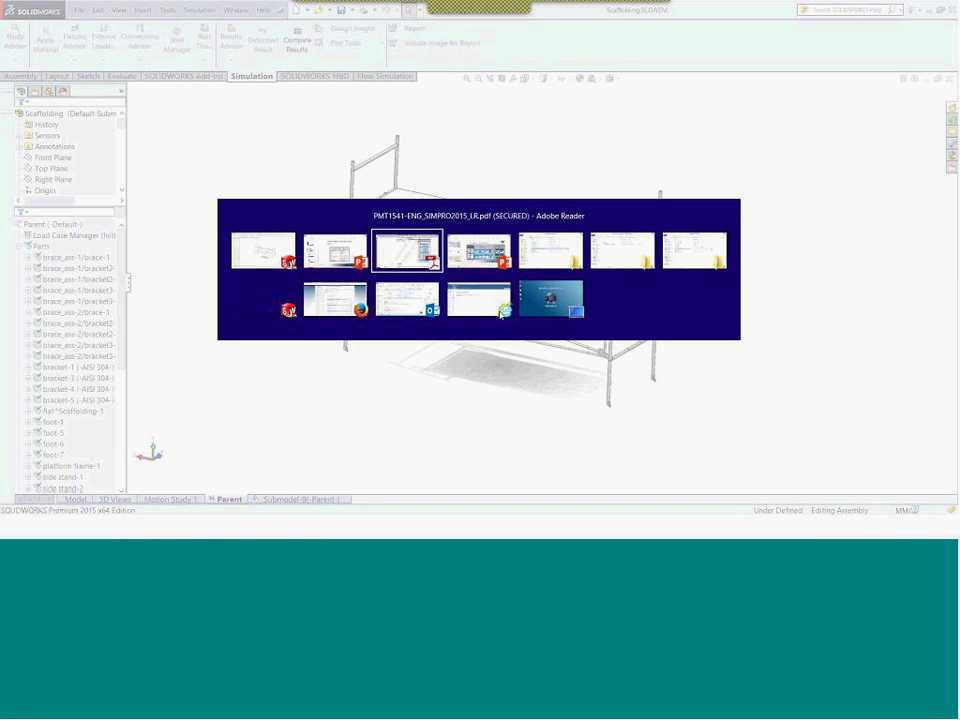
key(alt+Tab)
key(alt+Tab)
key(alt+Tab)
key(alt+Tab)
key(alt+Tab)
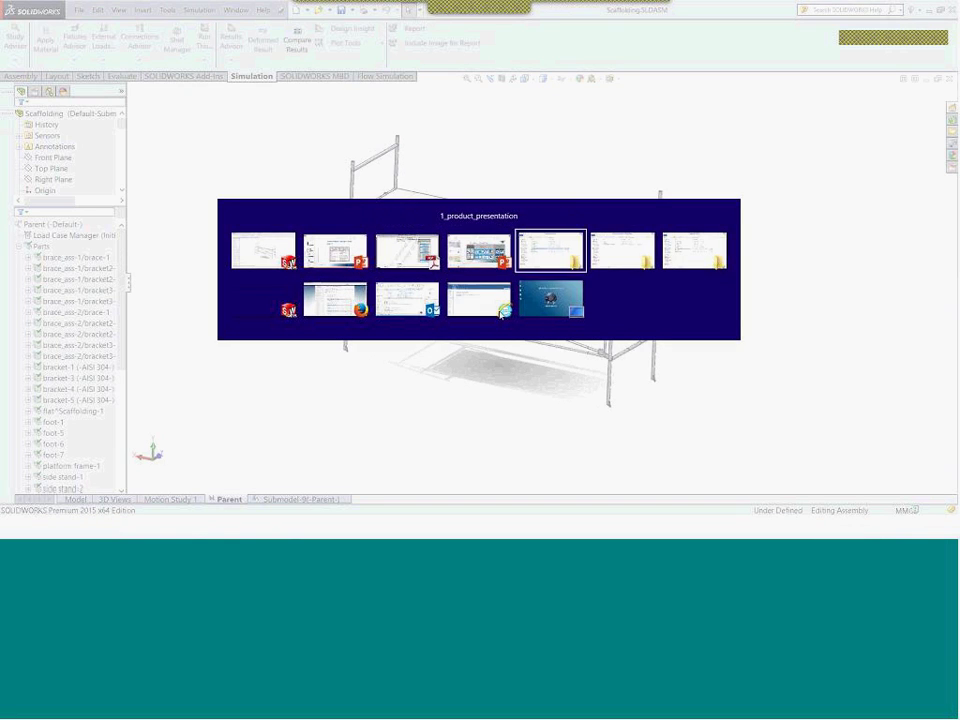
key(alt+Tab)
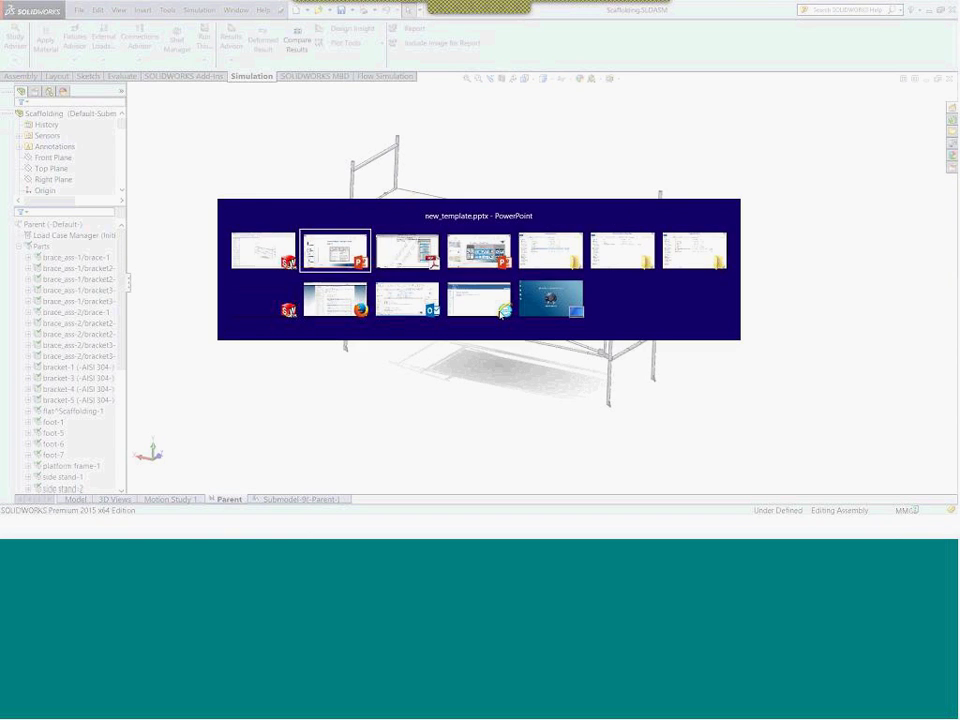
key(alt+Tab)
key(alt+Tab)
key(alt+Tab)
key(alt+Tab)
key(alt+Tab)
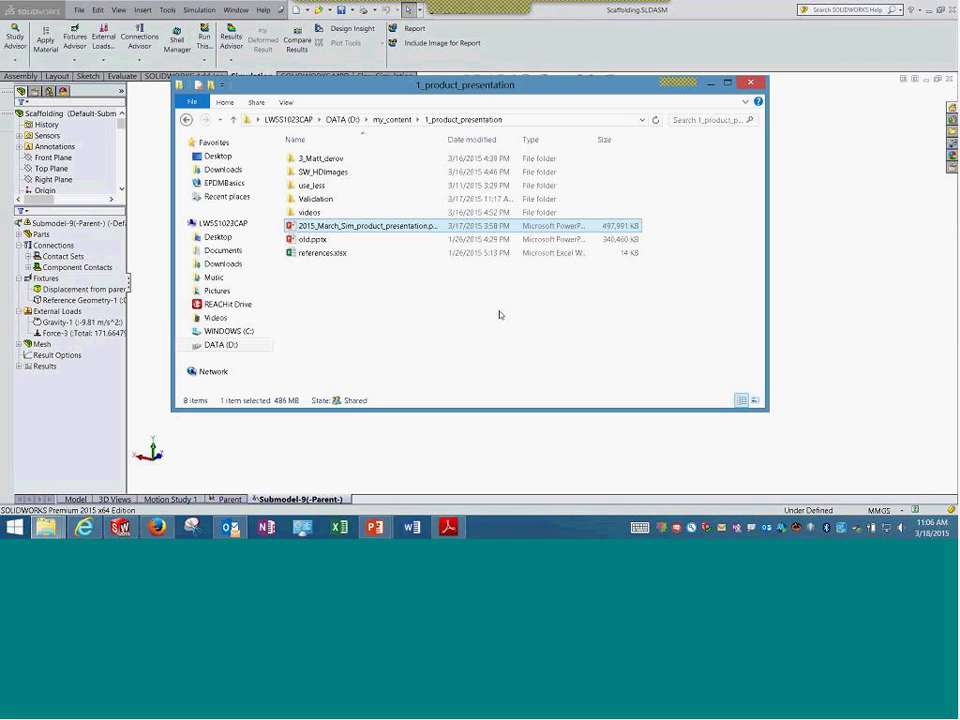
key(alt+Tab)
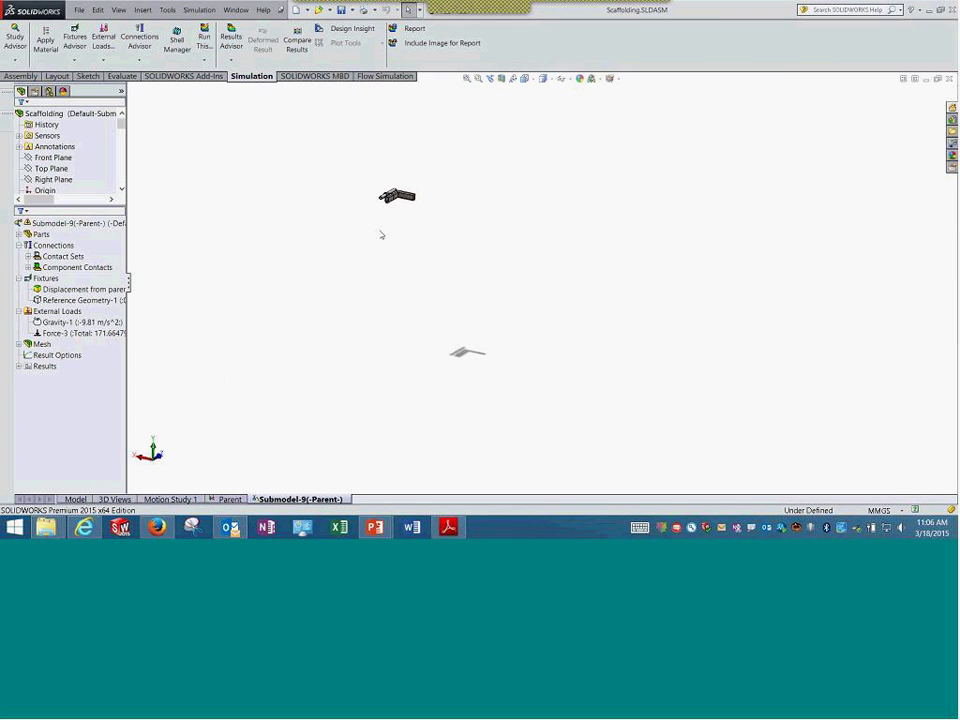
- Examine the included parts and the Excluded Bodies folder of the Submodel-9 study
middle_drag(360, 181, 392, 448)
scroll(394, 446, down, 3)
scroll(399, 441, up, 4)
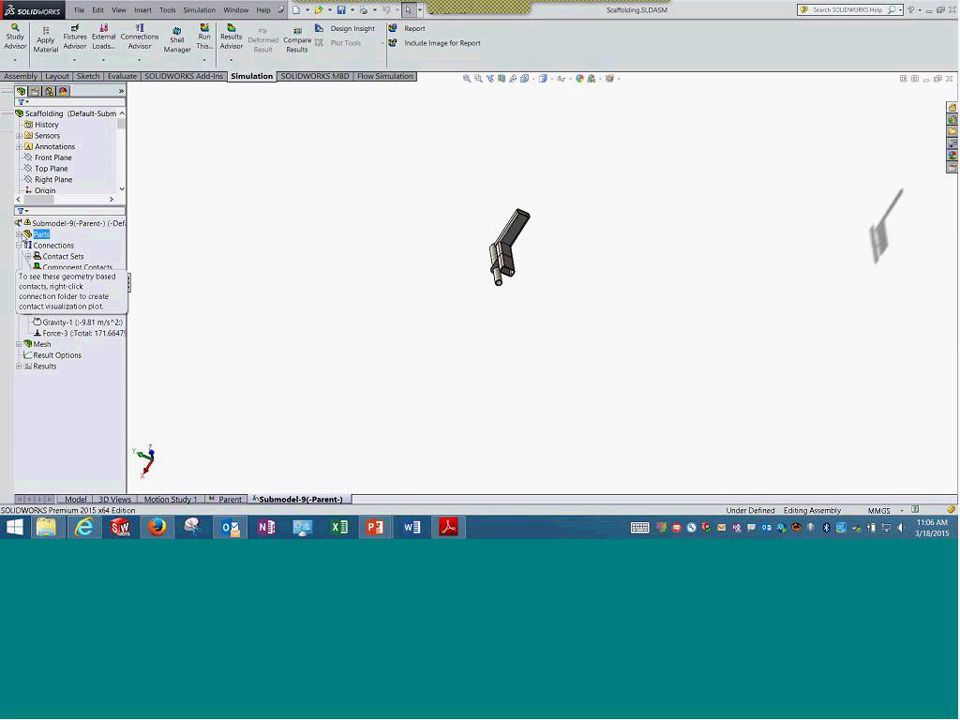
click(19, 234)
click(60, 256)
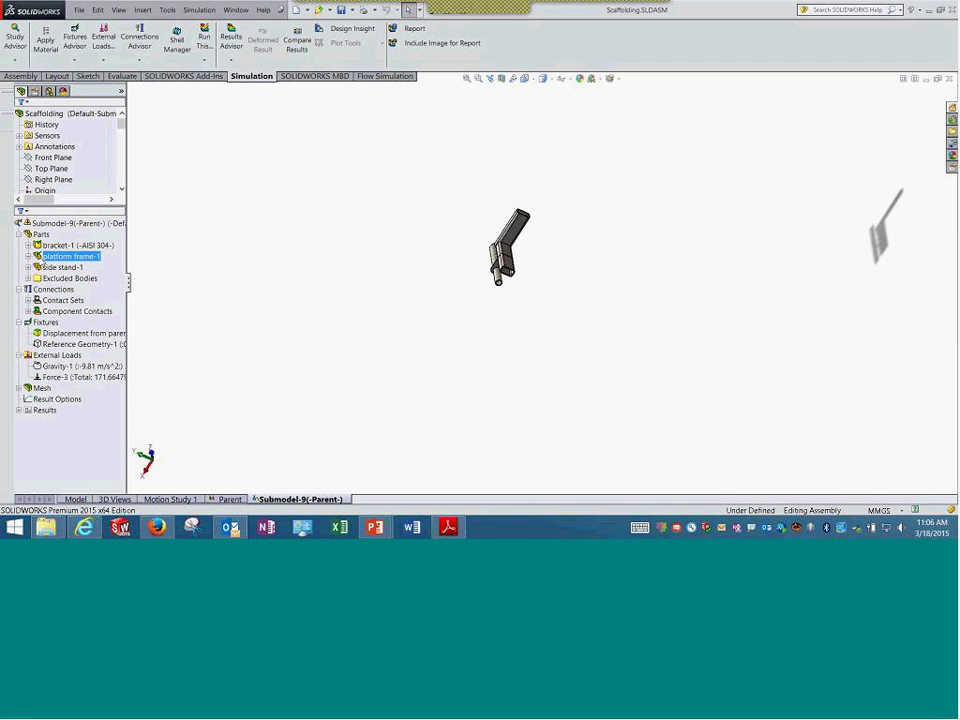
click(33, 279)
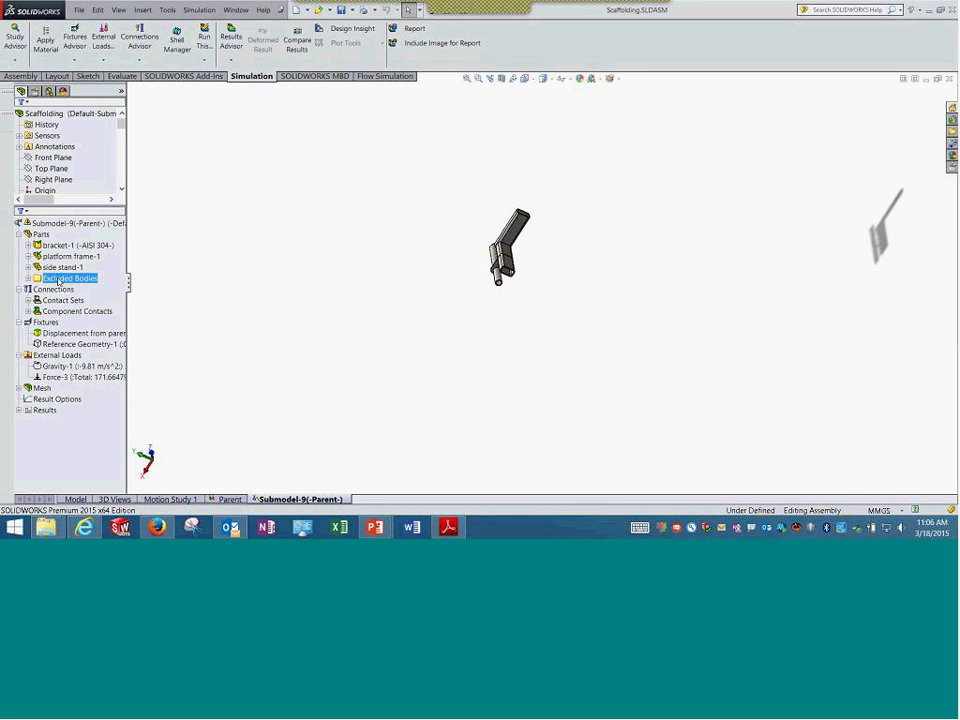
click(28, 278)
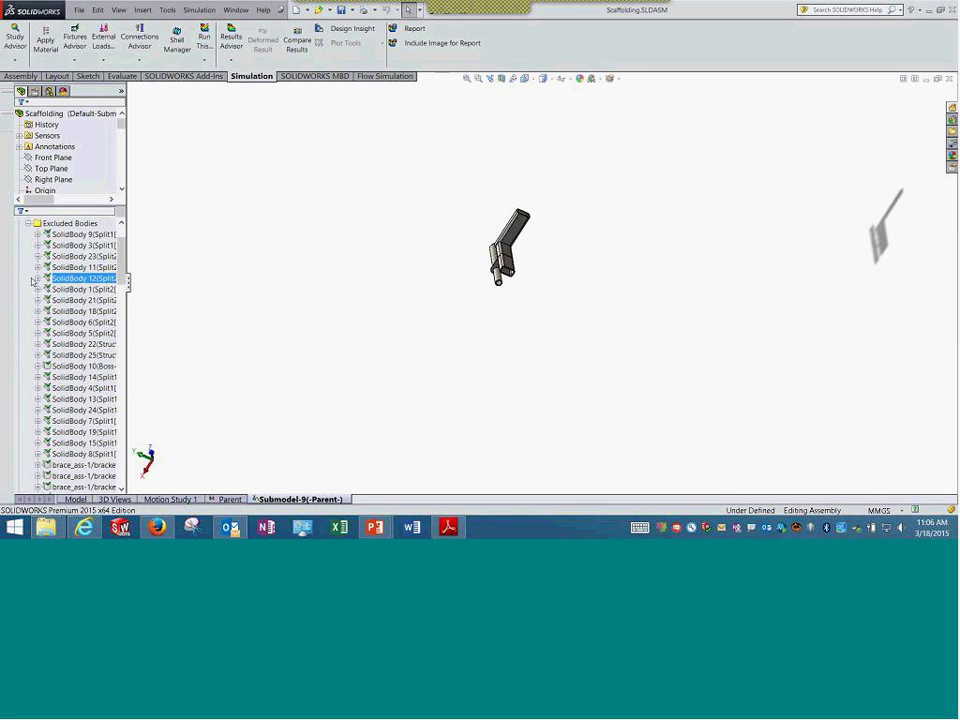
click(29, 226)
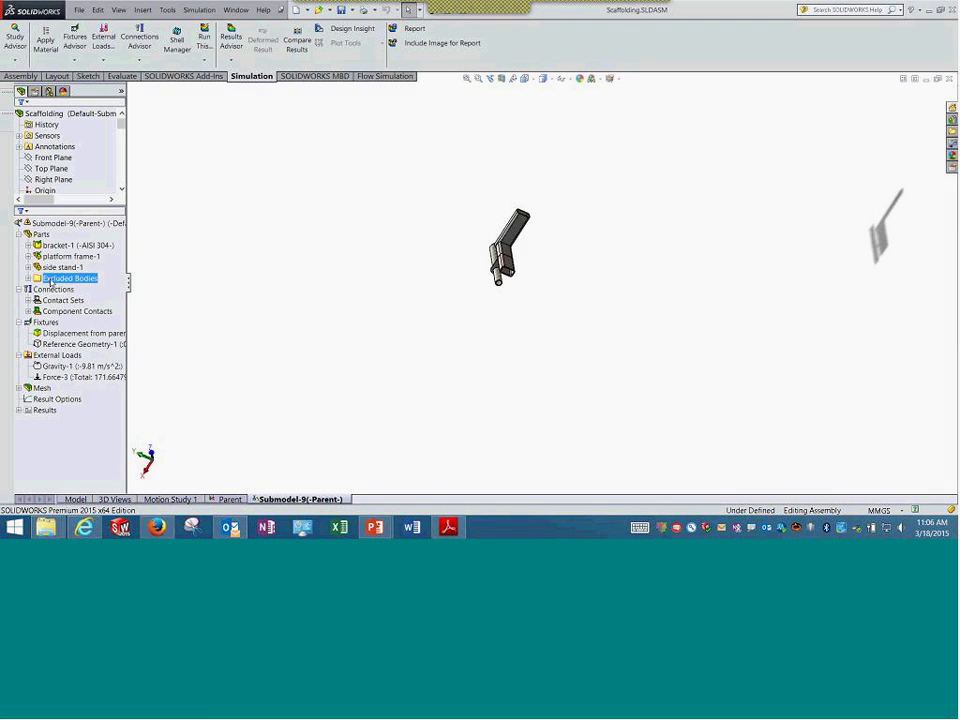
click(58, 246)
- List the scaffolding's configurations and expand Default to show its derived submodel configuration
click(49, 91)
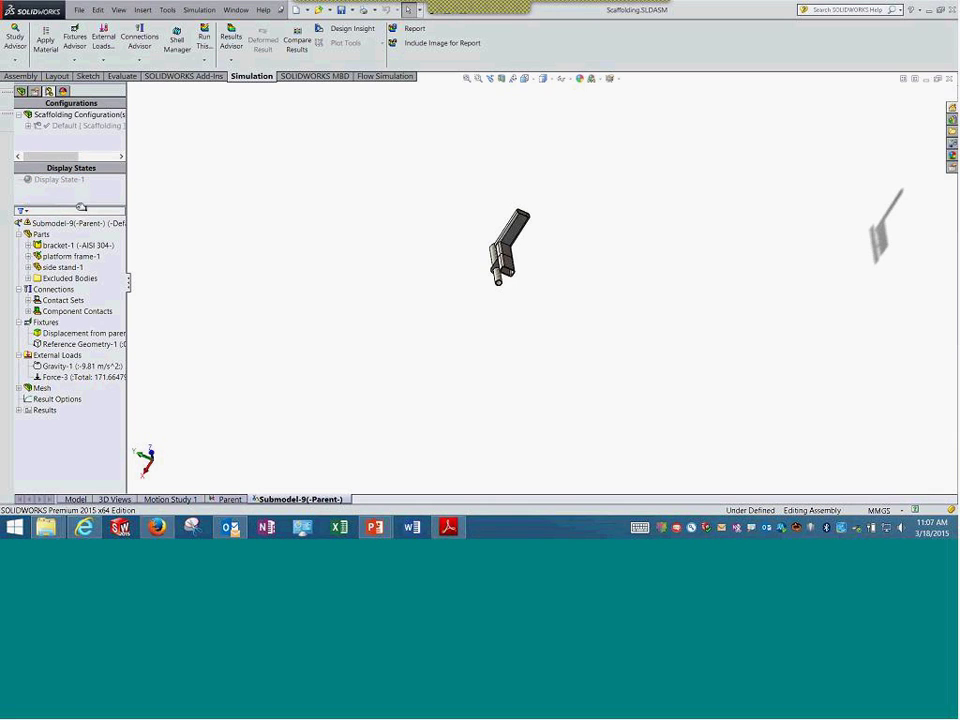
drag(62, 168, 62, 173)
click(28, 126)
click(75, 114)
- Switch to the Parent study and try to activate its Default configuration
click(214, 499)
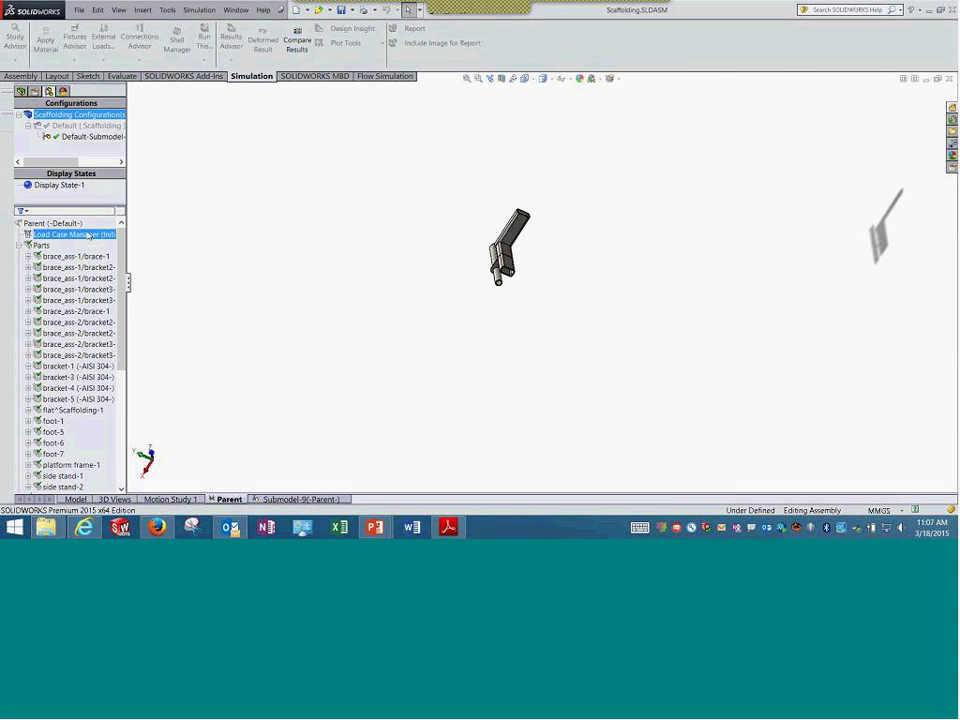
right_click(70, 225)
click(80, 229)
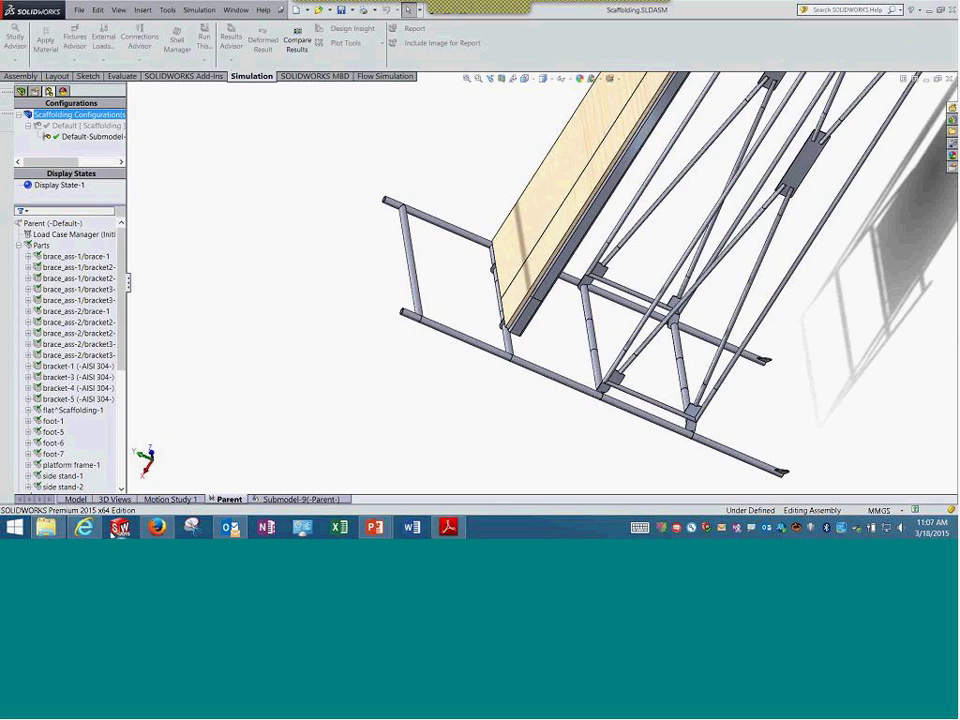
mouse_move(157, 527)
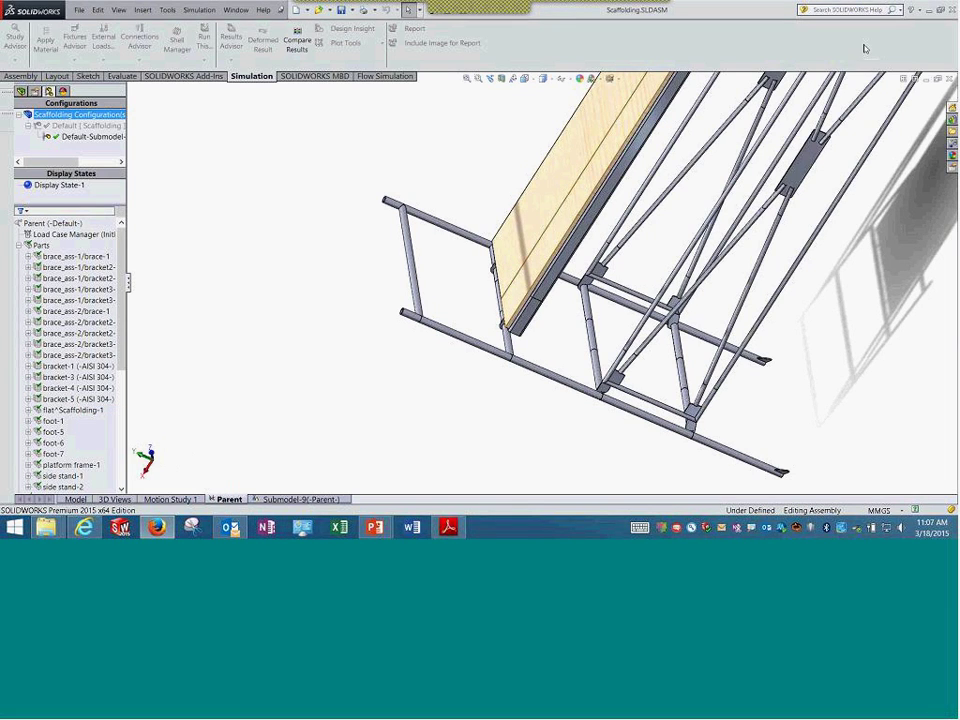
click(938, 78)
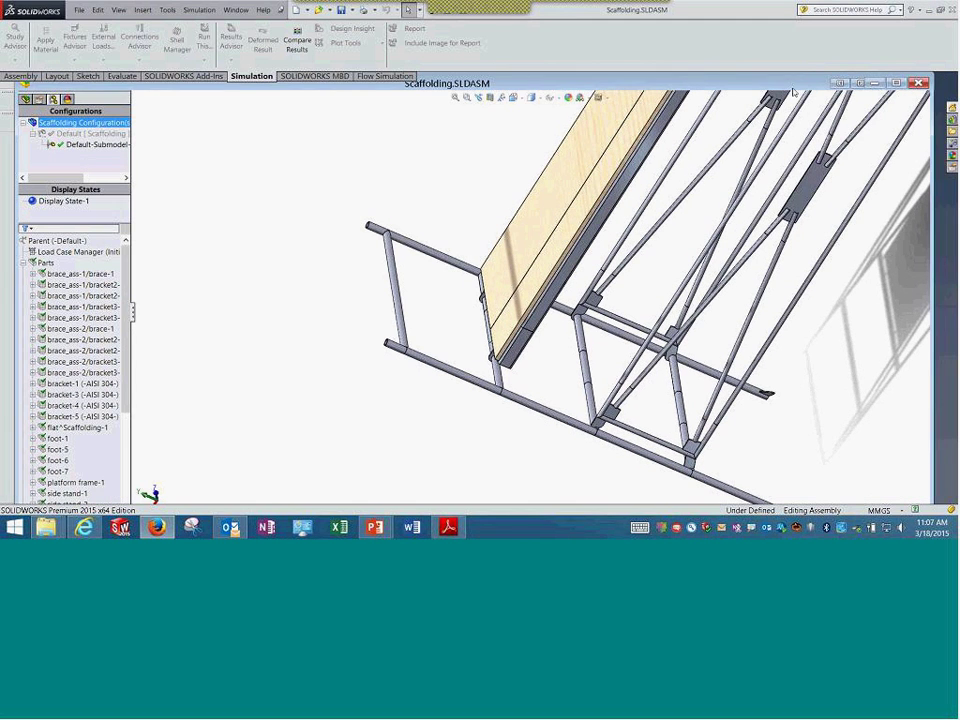
drag(793, 92, 831, 214)
click(876, 223)
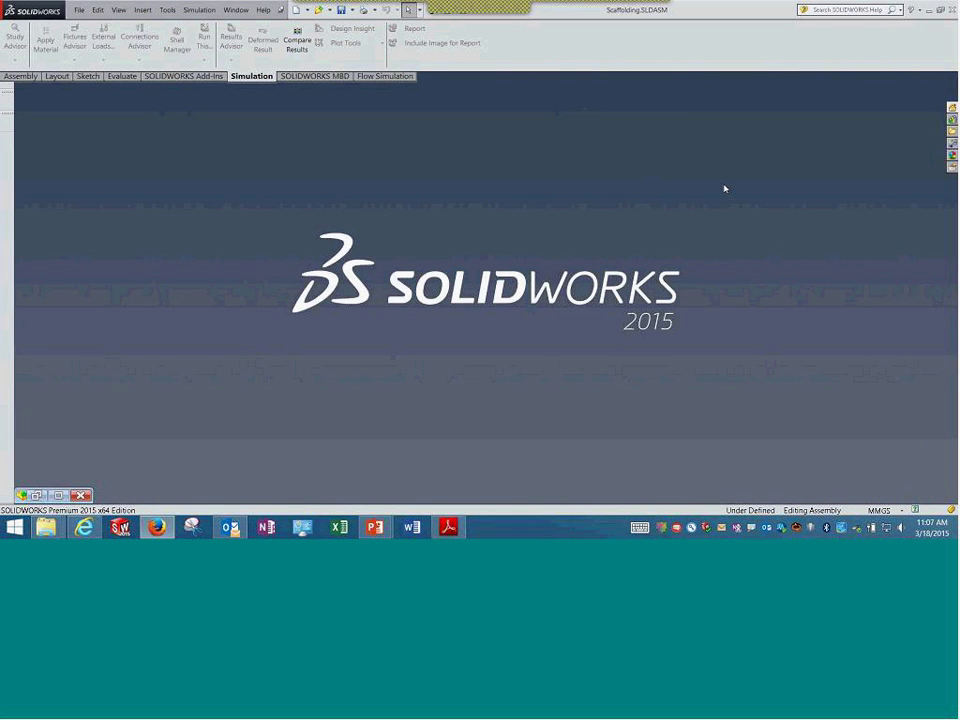
key(super+d)
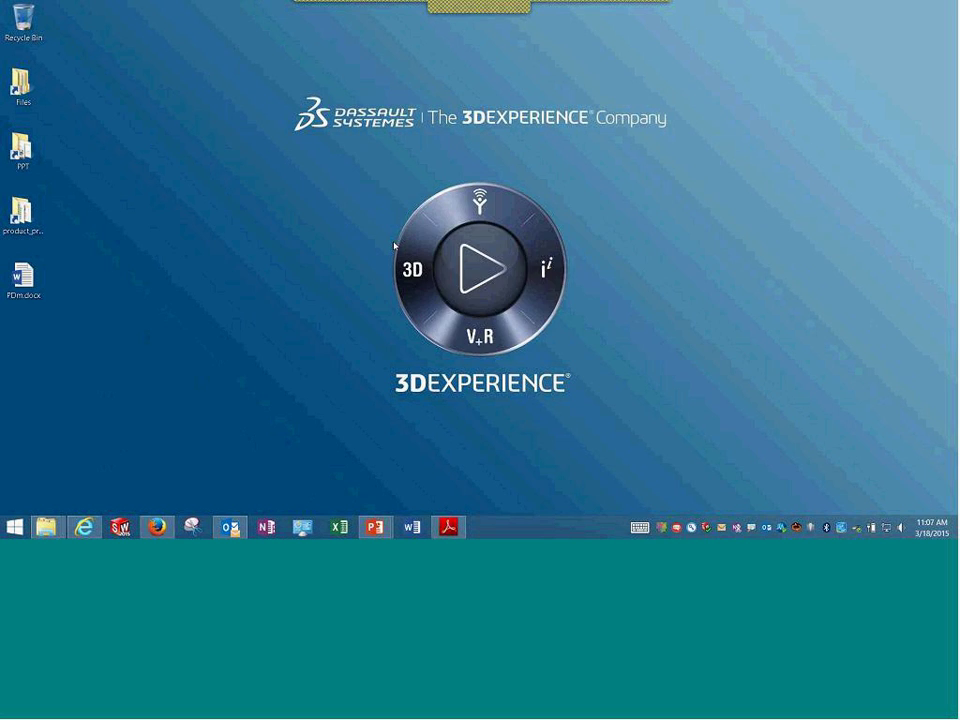
key(alt+Tab)
key(alt+Tab)
key(alt+Tab)
key(alt+Tab)
key(alt+Tab)
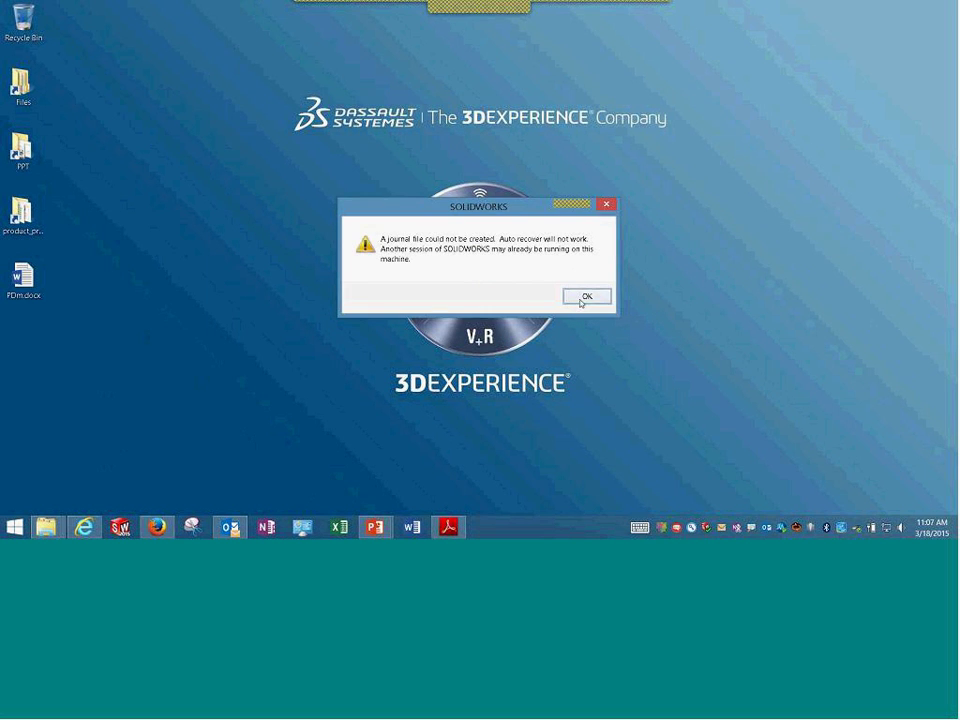
- Dismiss the journal file warning, return to the SOLIDWORKS session with Scaffolding.SLDASM and maximize its document window
click(585, 296)
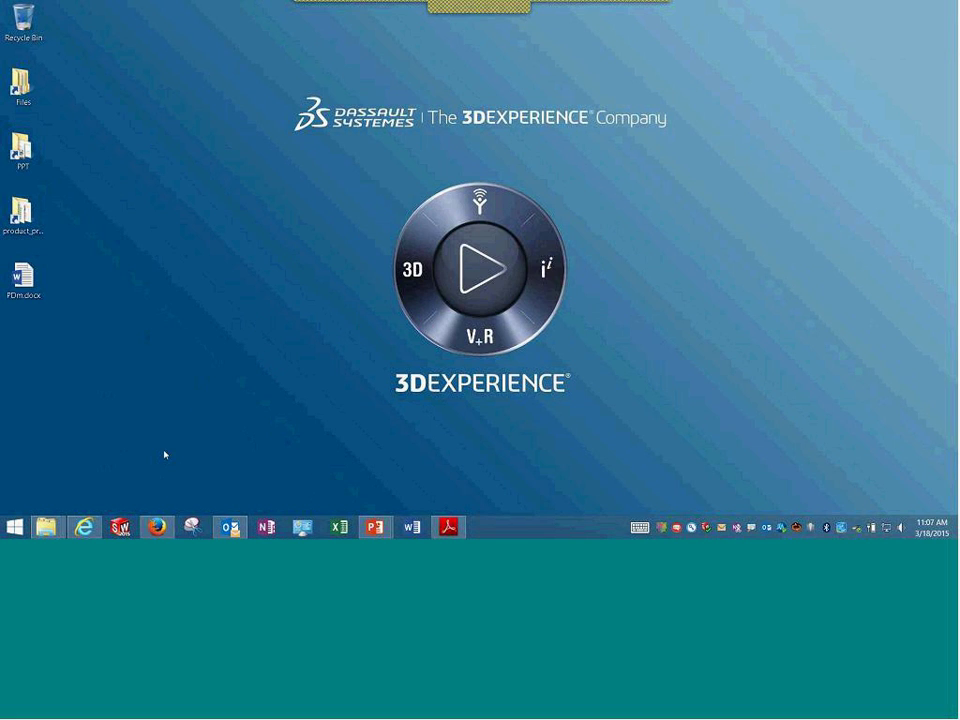
key(alt+Tab)
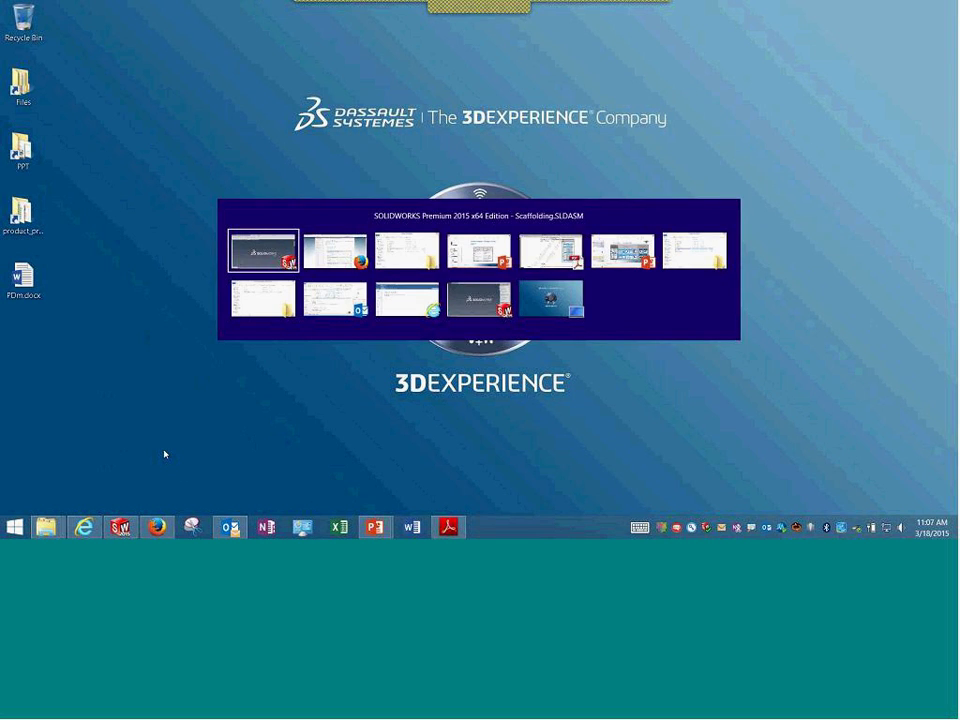
key(alt+Tab)
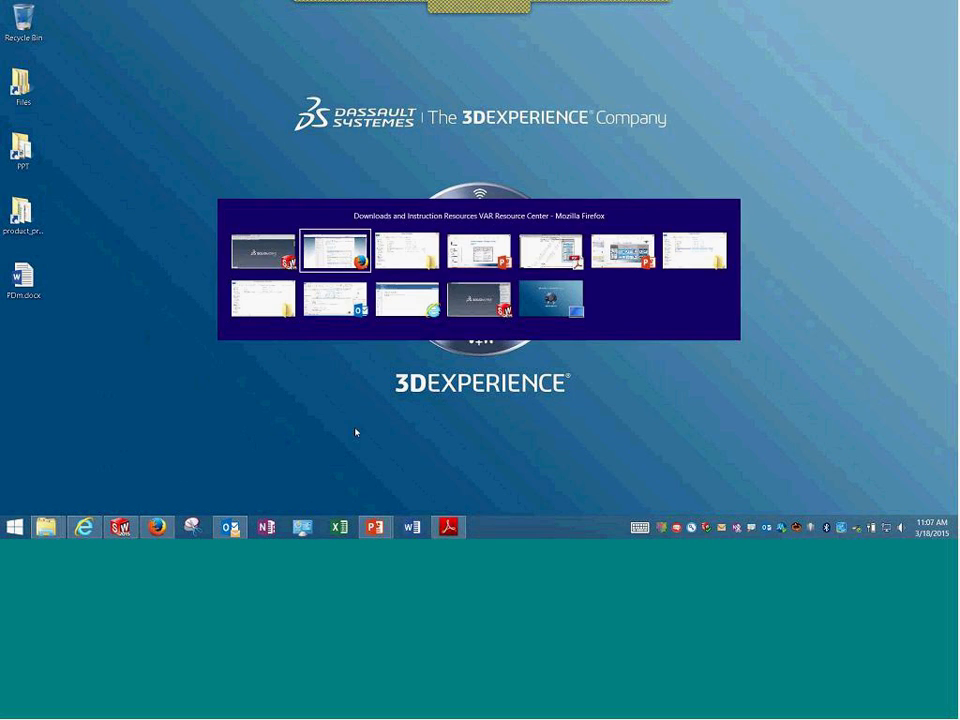
click(466, 302)
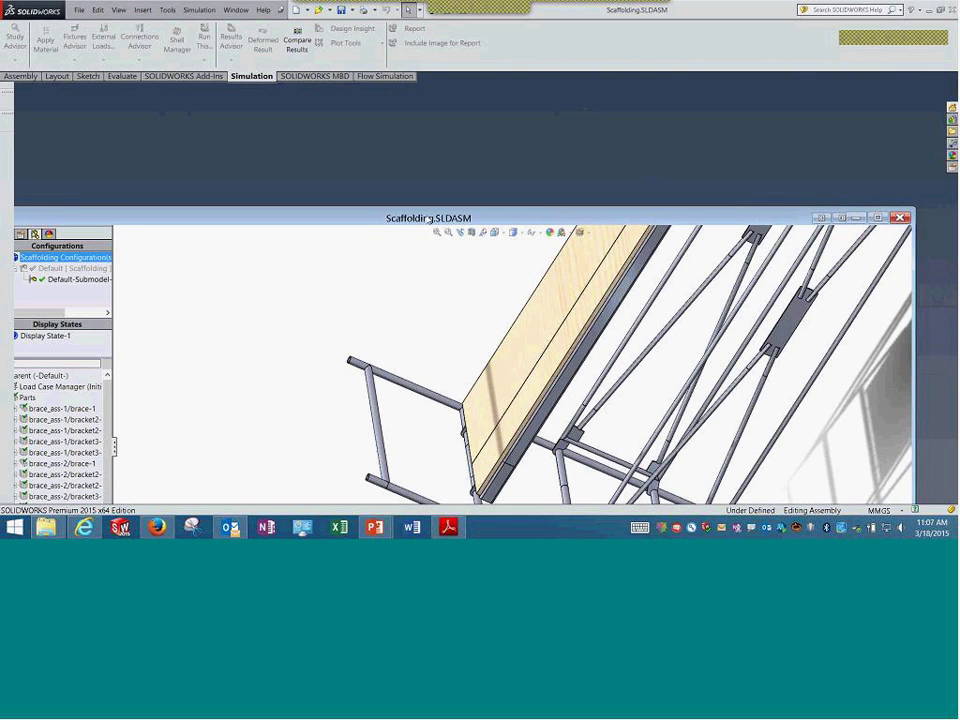
double_click(288, 215)
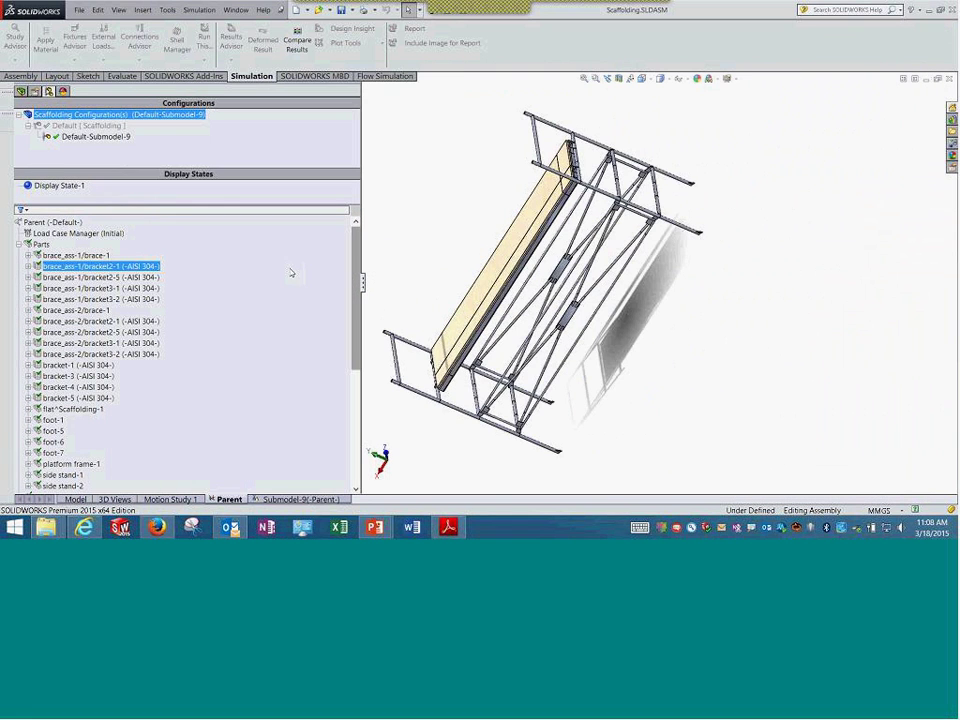
- Activate the Default configuration for the Parent study and review its parts and joint group on the scaffolding frame
right_click(60, 222)
click(84, 230)
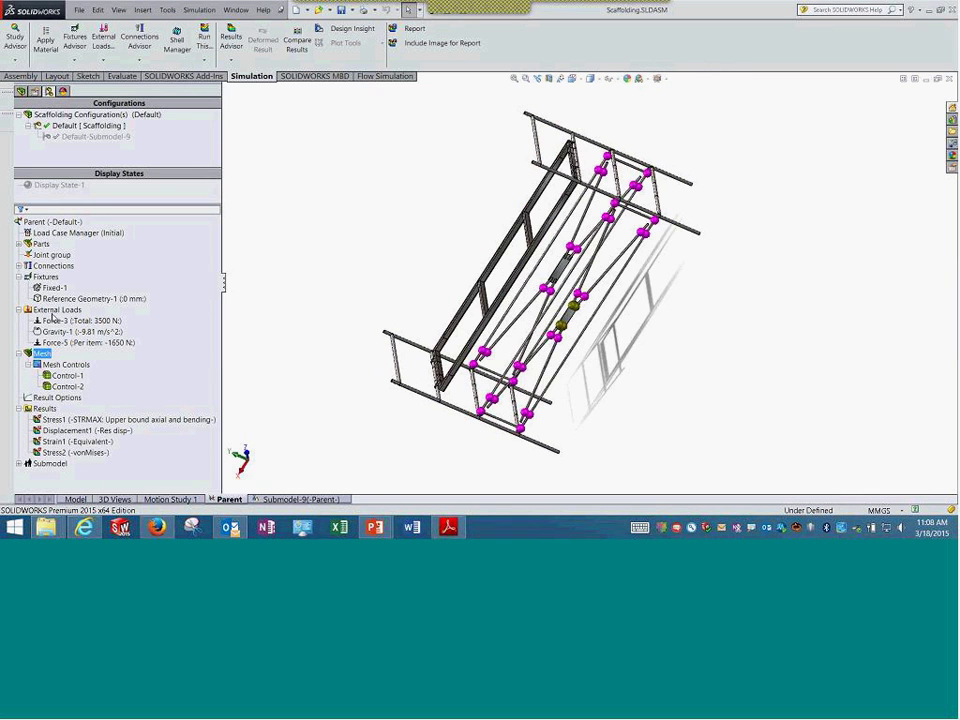
click(19, 244)
click(19, 244)
click(52, 255)
click(380, 275)
middle_drag(380, 275, 189, 381)
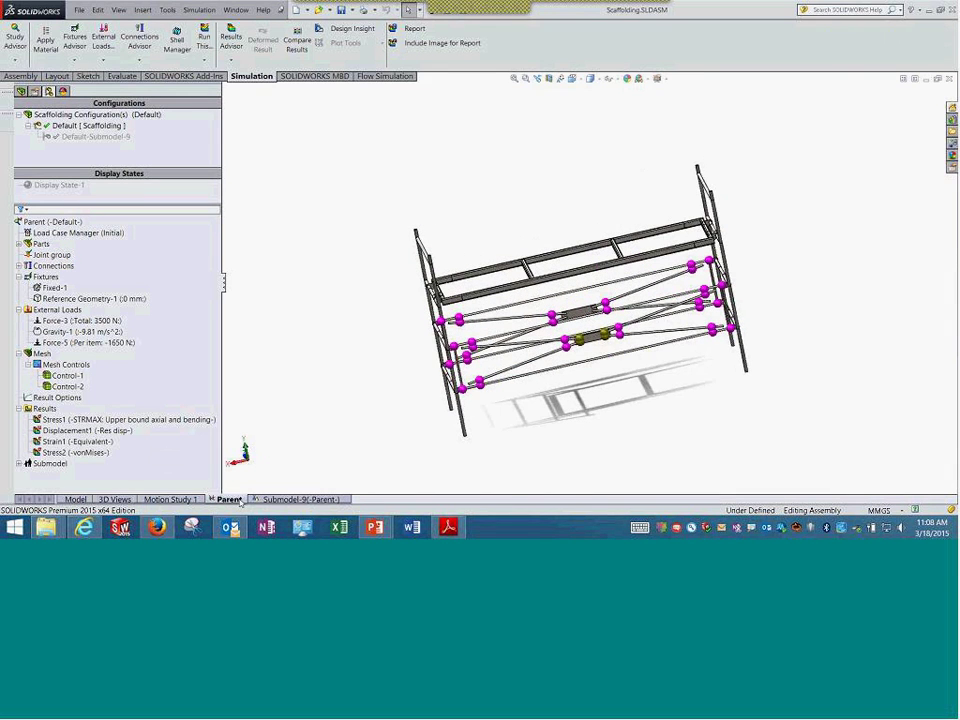
- Check the Parent study's available commands and expand its Submodel folder to show the existing submodel study
right_click(230, 499)
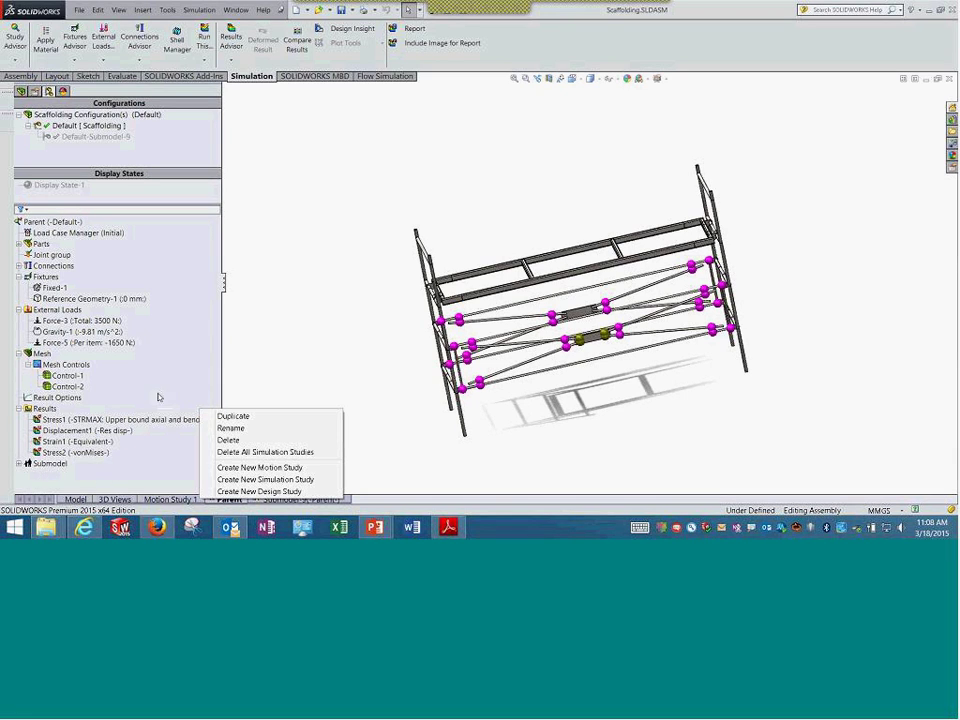
click(48, 463)
click(51, 472)
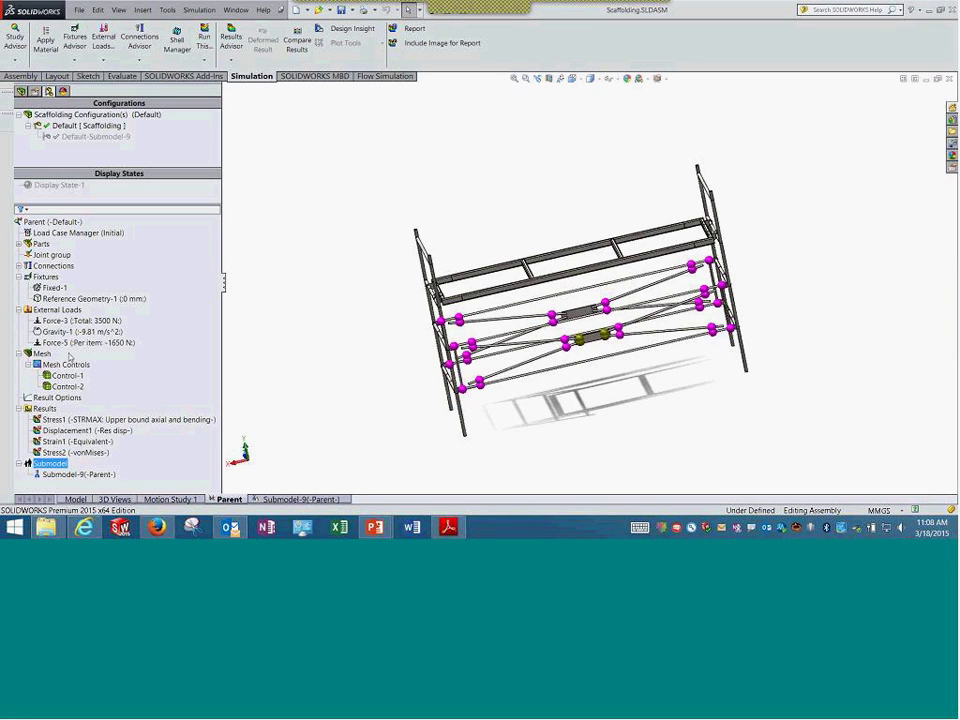
- Start creating a submodeling study from the Parent study and accept the Submodeling Information on advantages and limitations
right_click(60, 223)
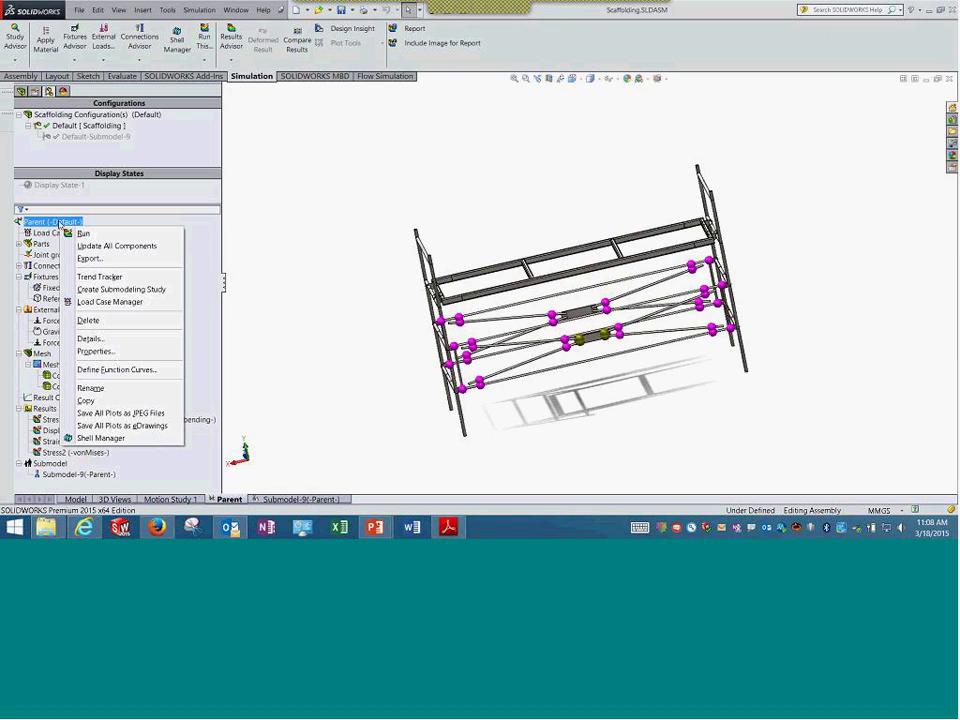
click(145, 290)
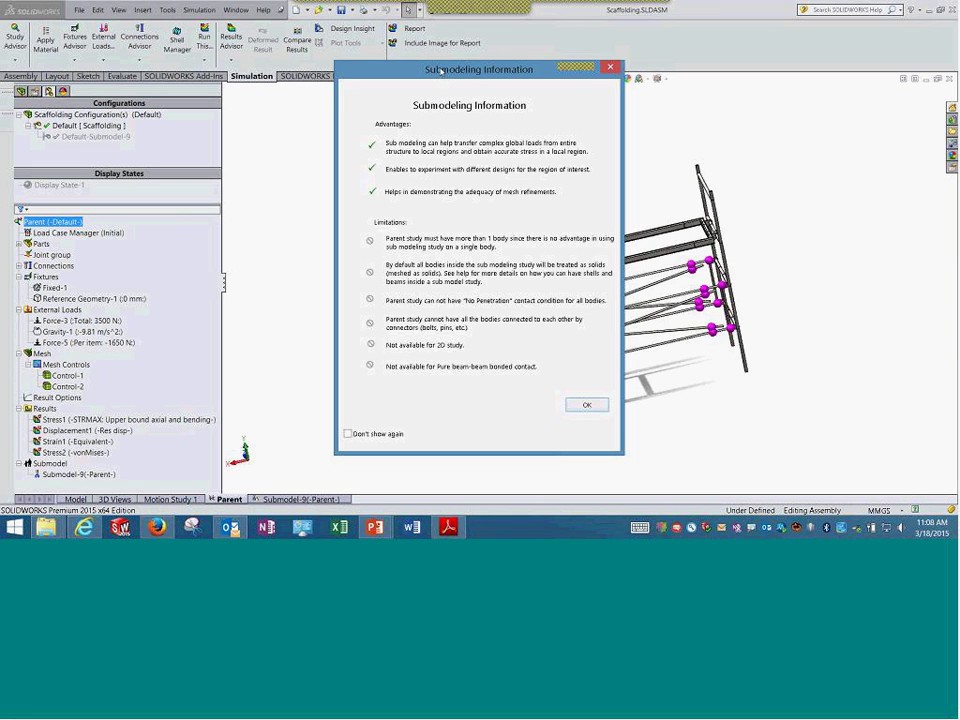
drag(437, 70, 406, 60)
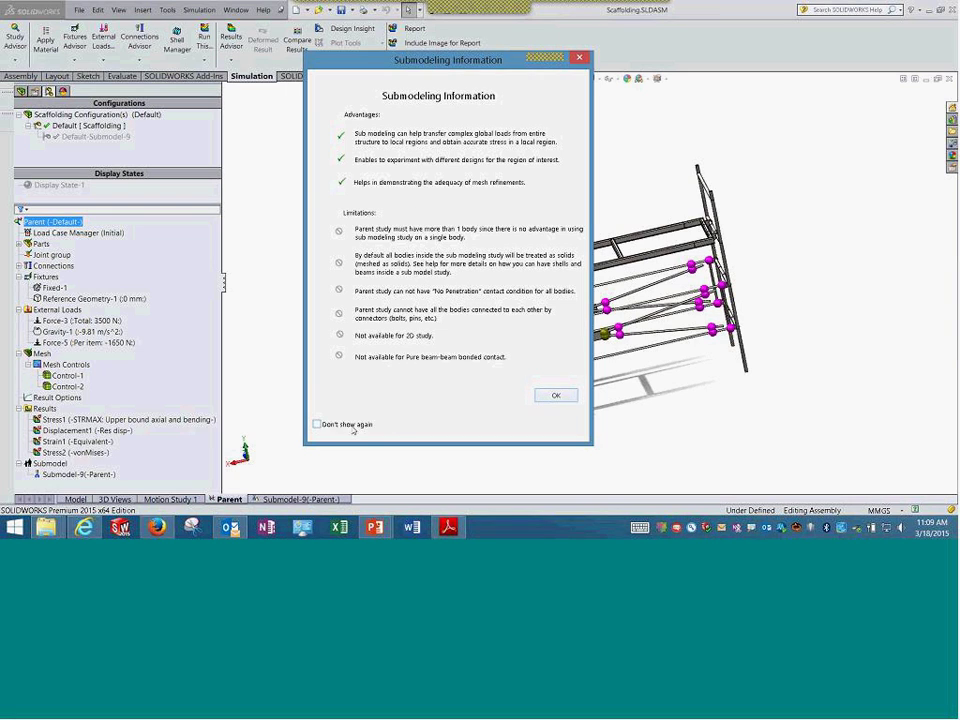
click(555, 396)
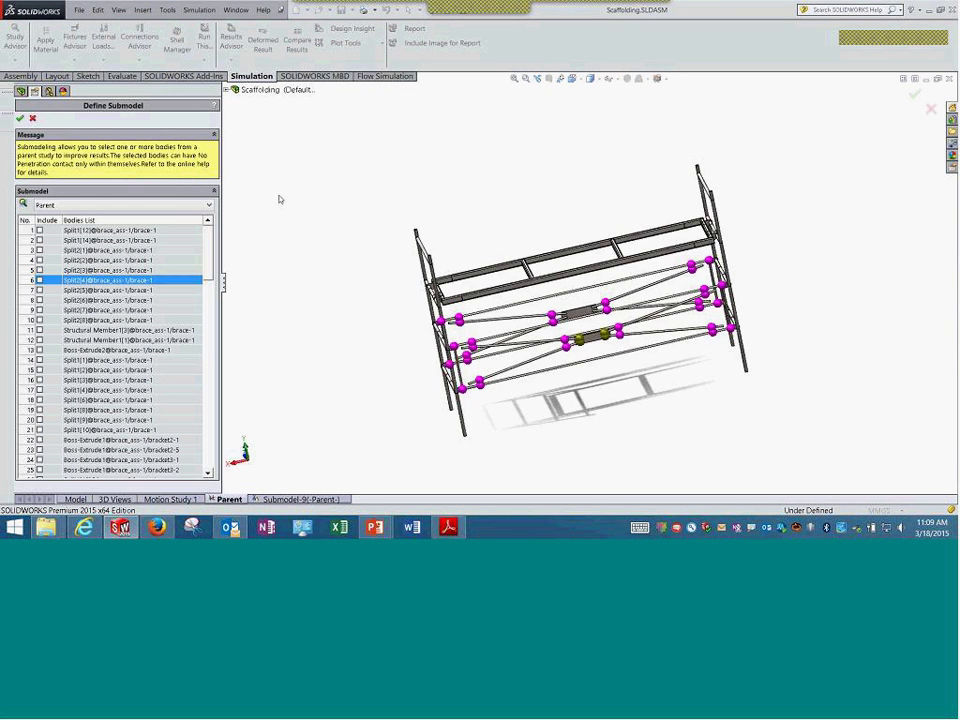
- Check the parent study selection for the submodel and look through the bodies list to its end
click(150, 205)
click(208, 208)
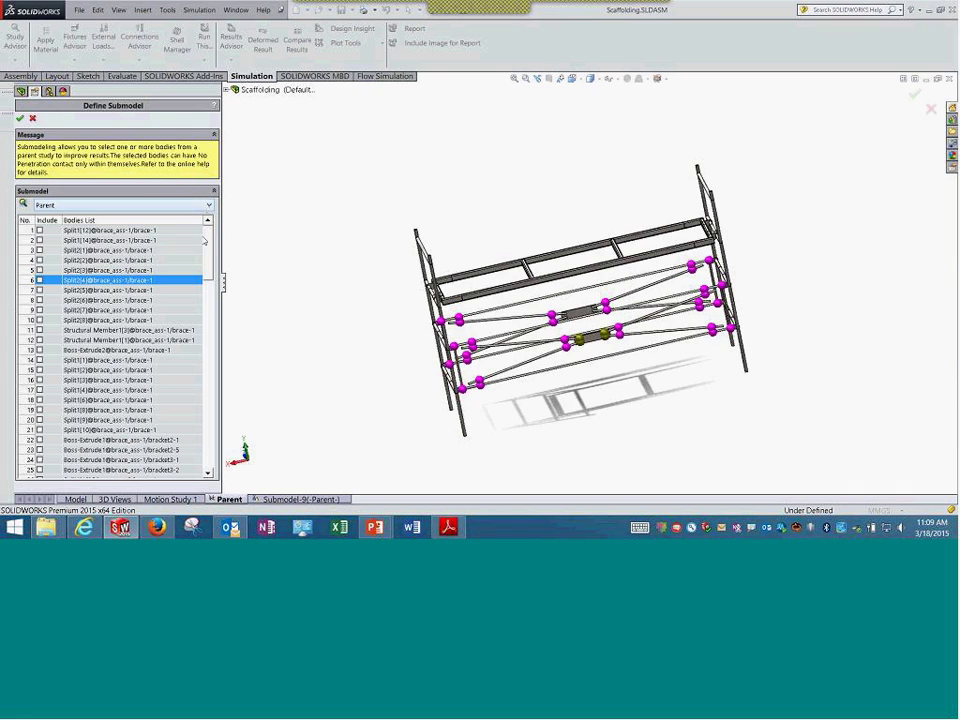
drag(207, 245, 206, 443)
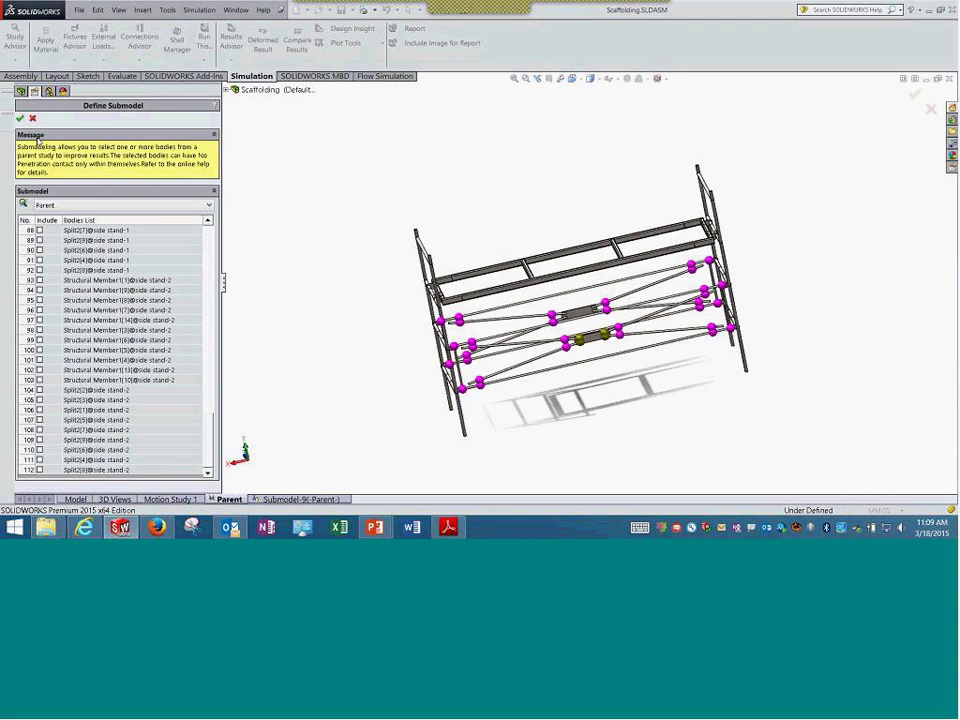
- Leave the submodel definition without creating one and activate the existing Submodel-9 study
click(24, 91)
click(85, 447)
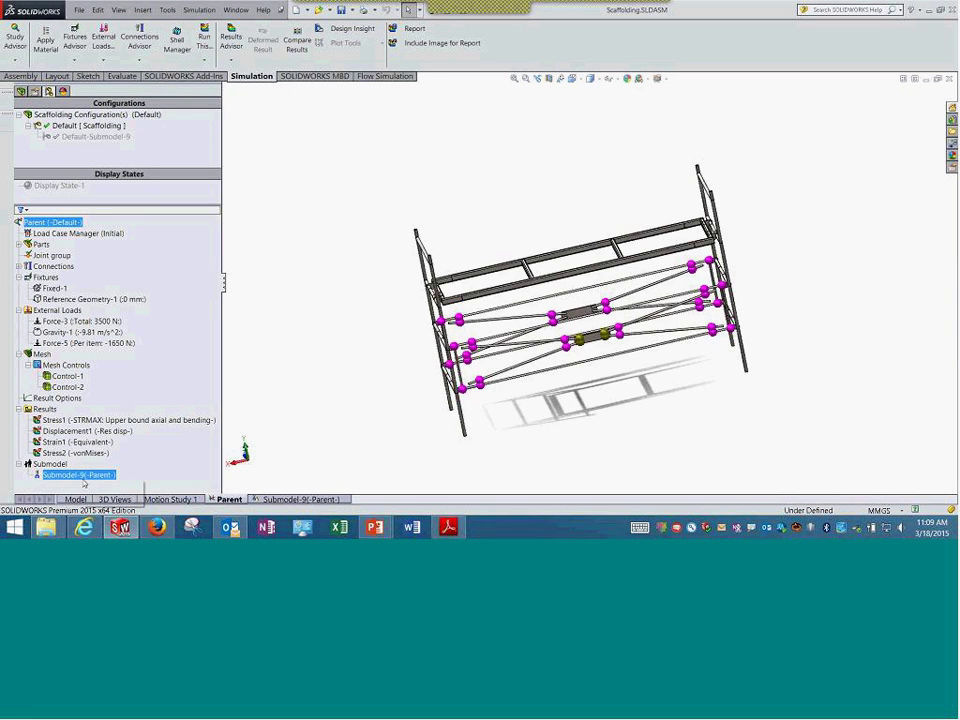
right_click(95, 476)
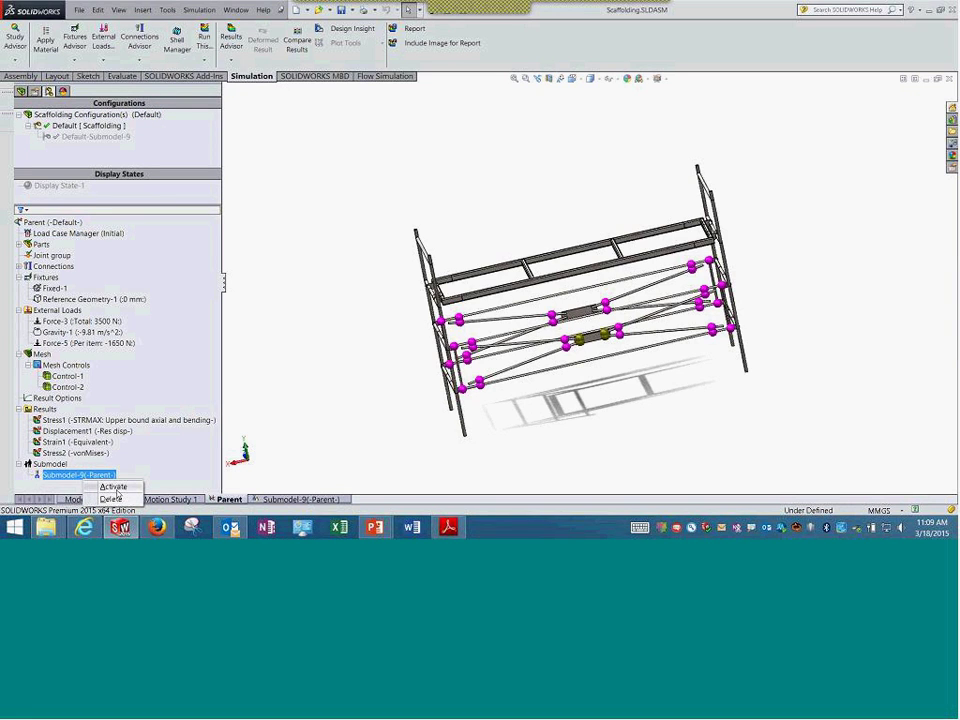
click(113, 486)
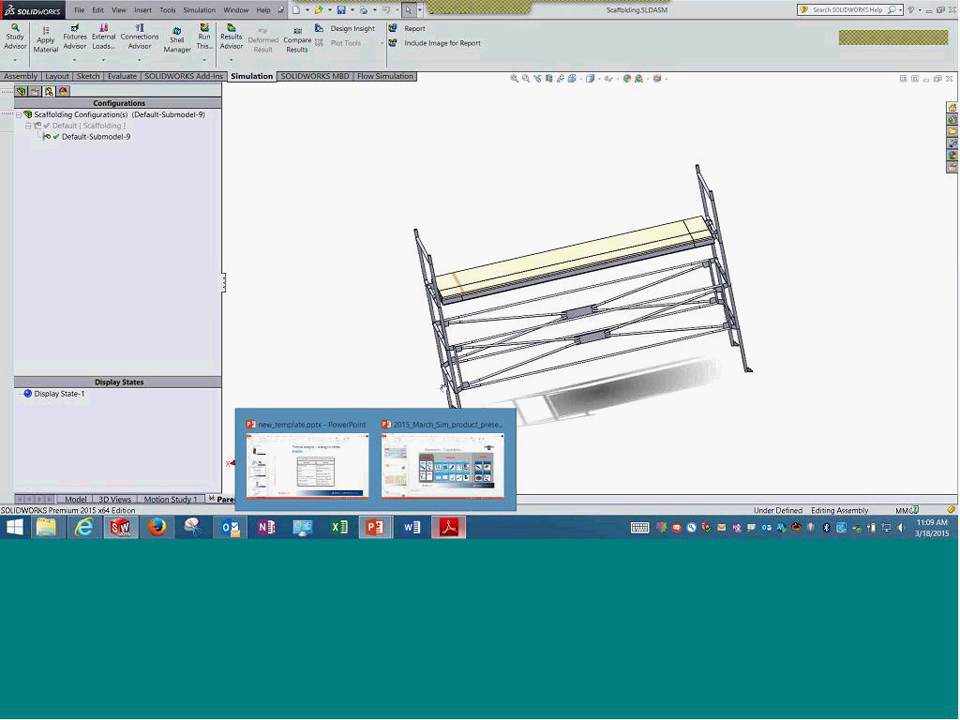
- Switch to the PDF training manual and review the submodeling lesson's pages on fixtures, loads, mesh, running the study and stress results
click(448, 526)
scroll(448, 334, down, 9)
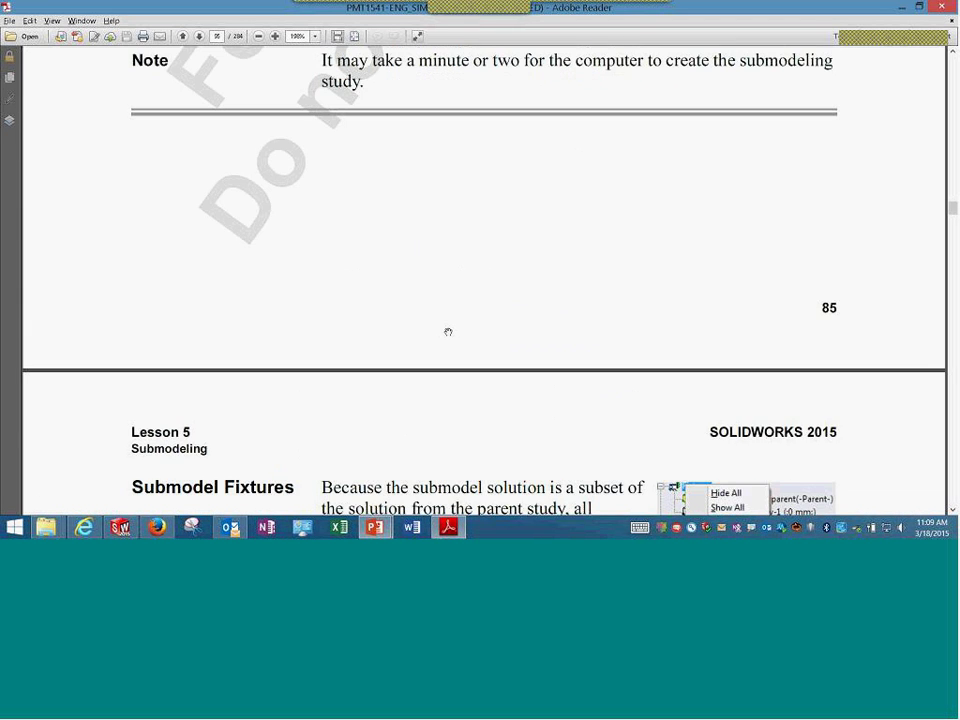
scroll(448, 332, down, 10)
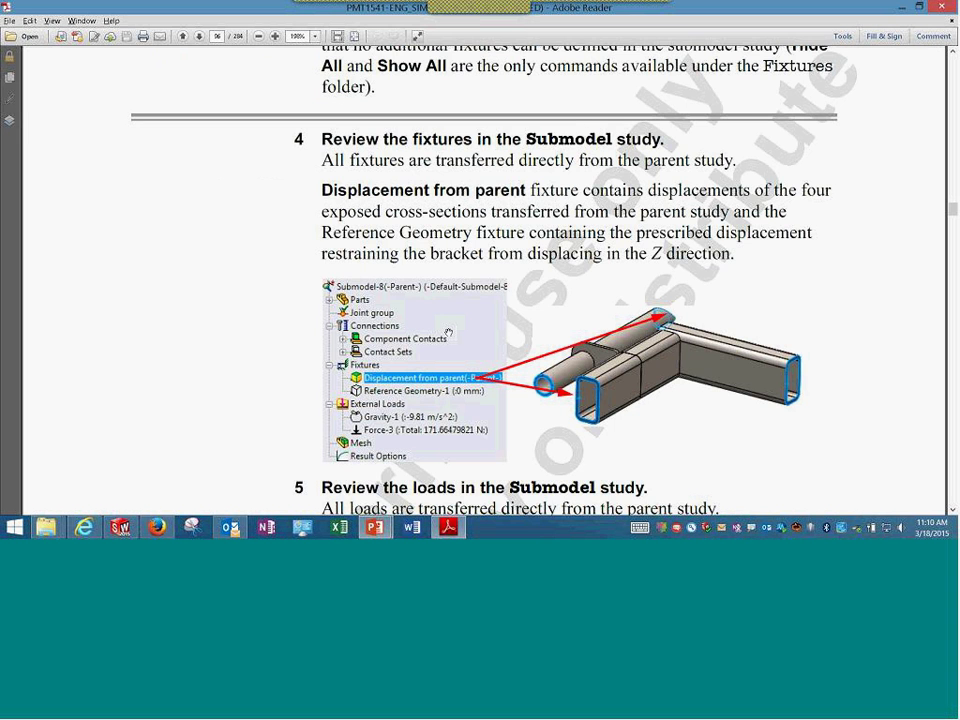
scroll(448, 332, down, 5)
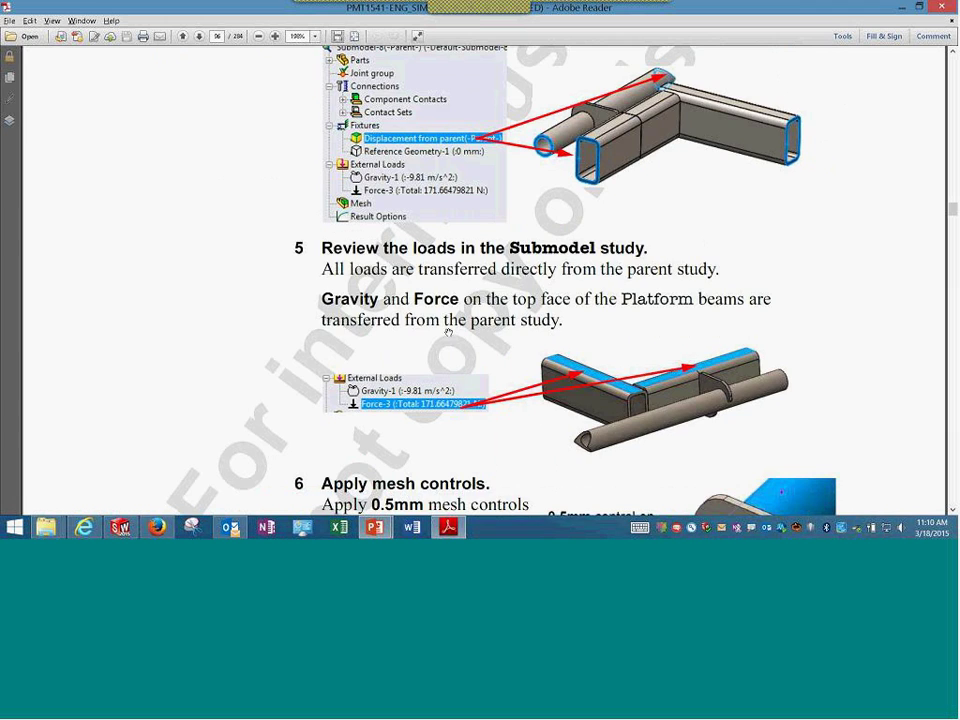
scroll(448, 332, down, 9)
scroll(448, 330, down, 6)
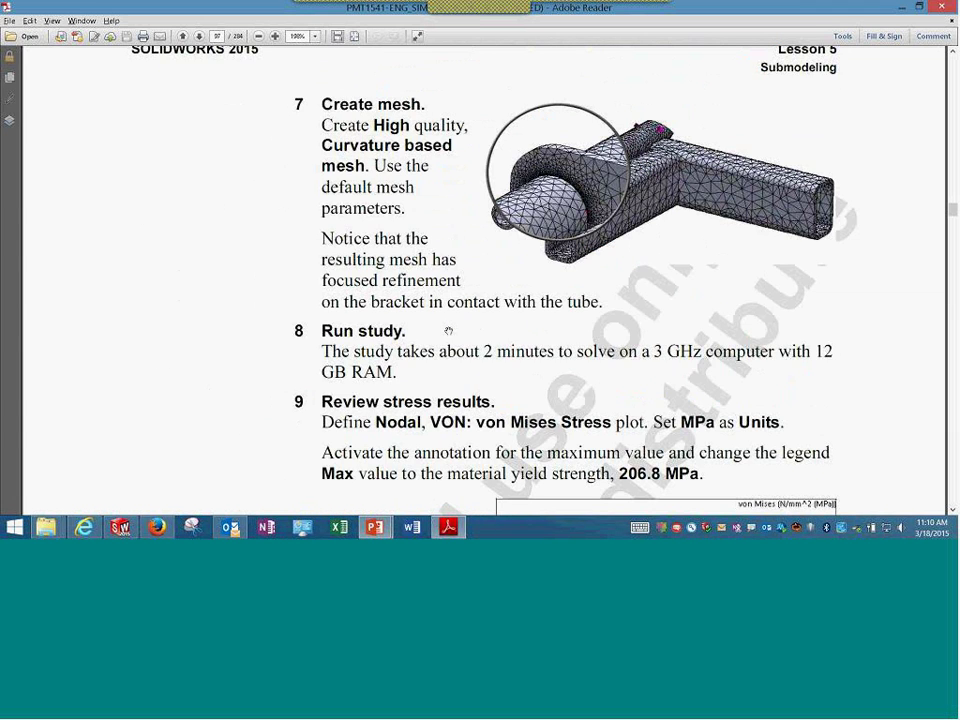
scroll(448, 332, down, 18)
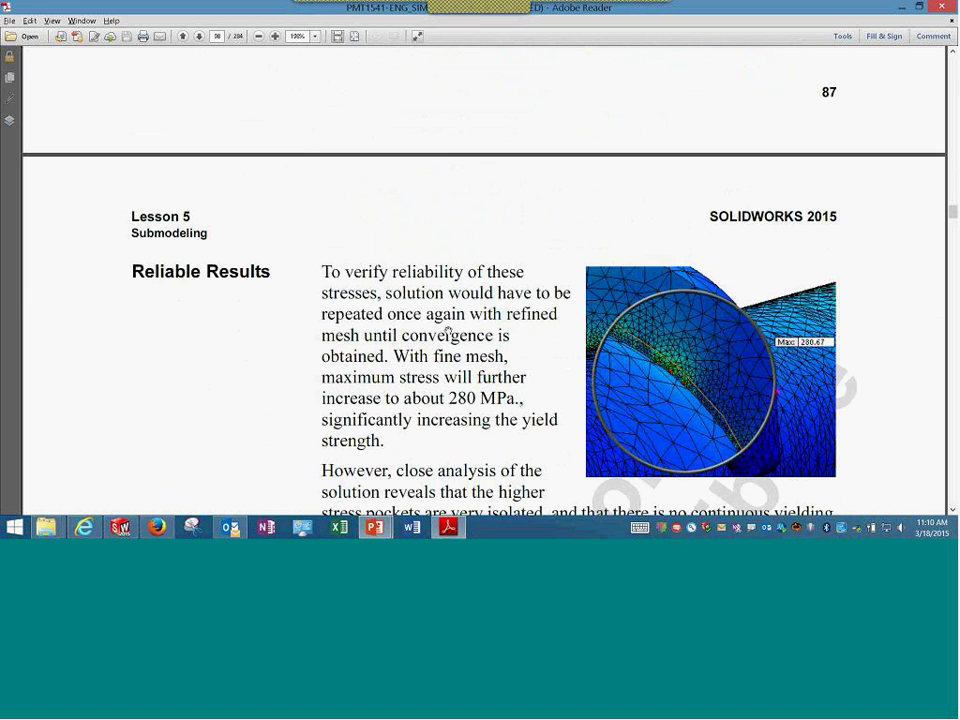
- Look through the submodeling lesson's summary and continue to the start of Lesson 6, Thermal Analysis
scroll(448, 332, down, 20)
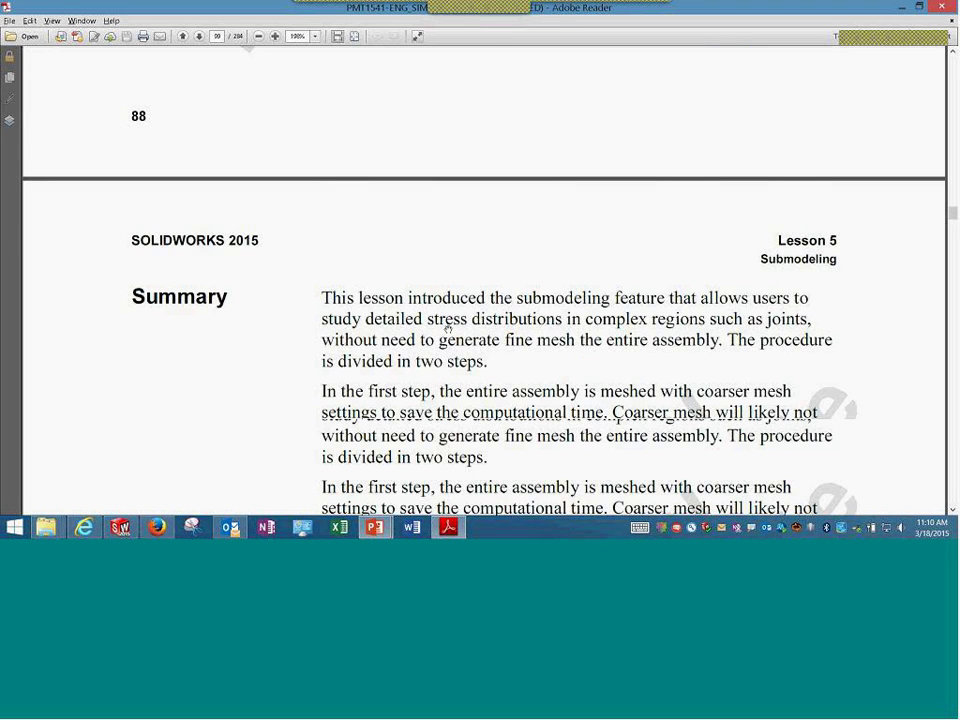
scroll(448, 328, down, 7)
scroll(448, 328, down, 12)
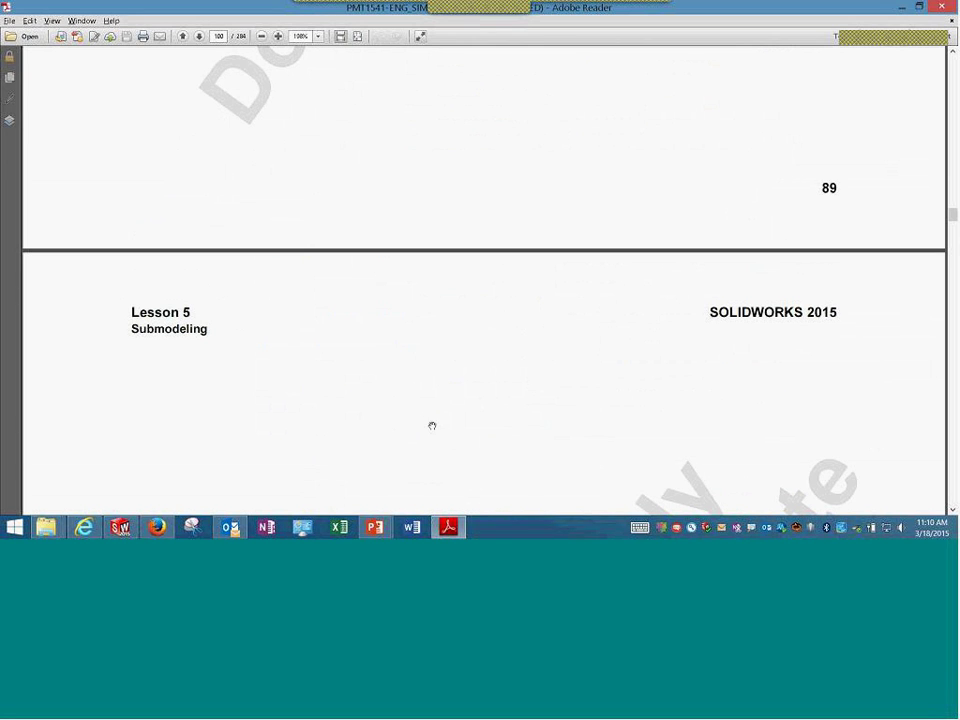
scroll(432, 424, down, 8)
scroll(431, 425, up, 8)
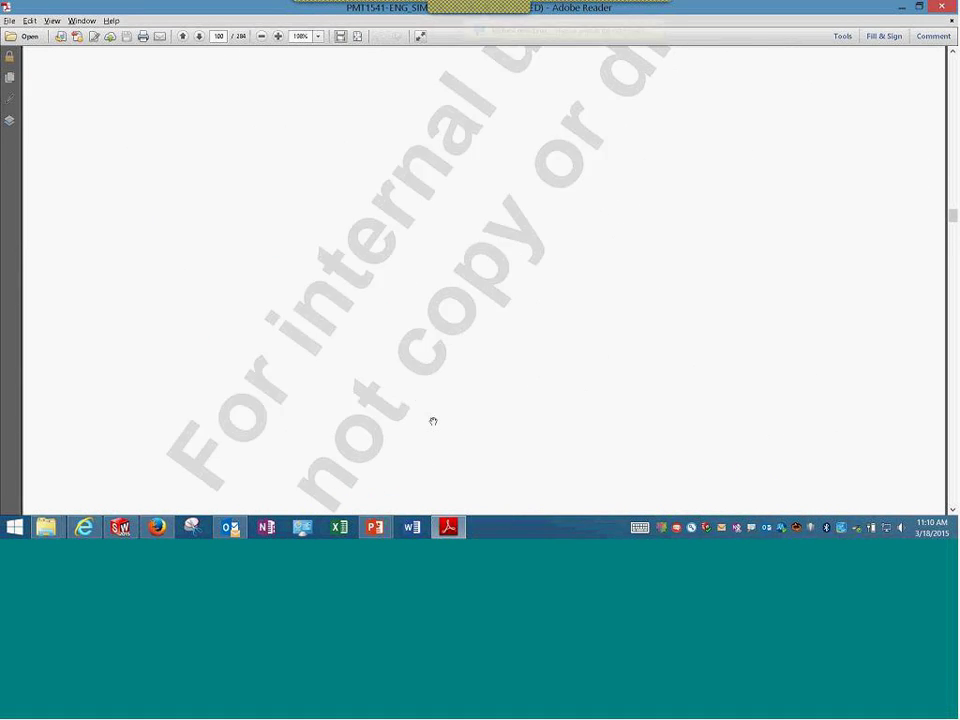
scroll(433, 421, down, 10)
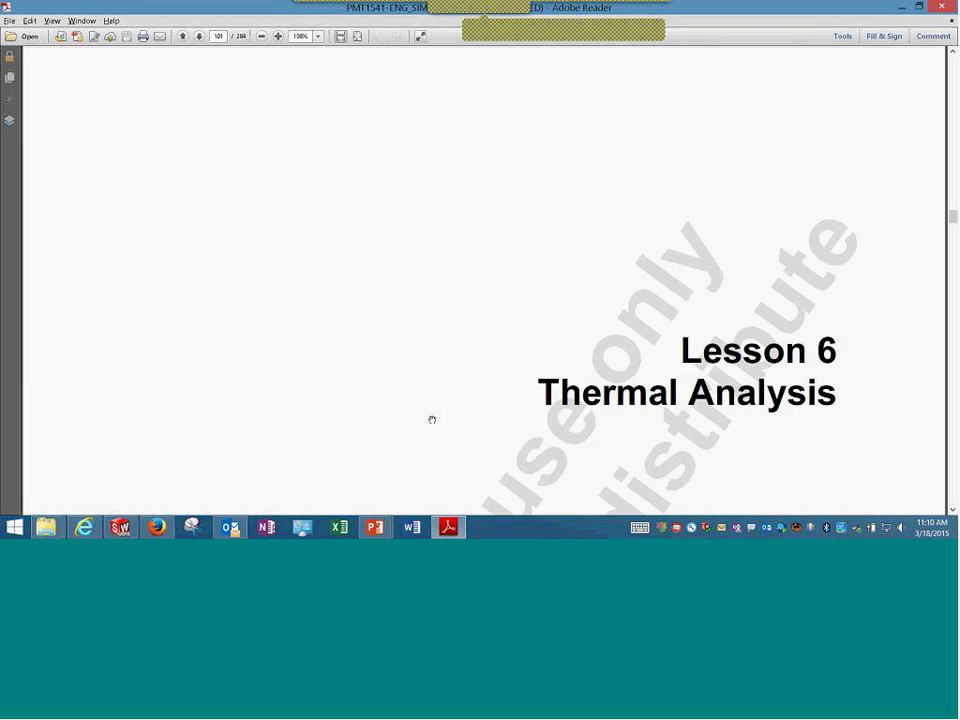
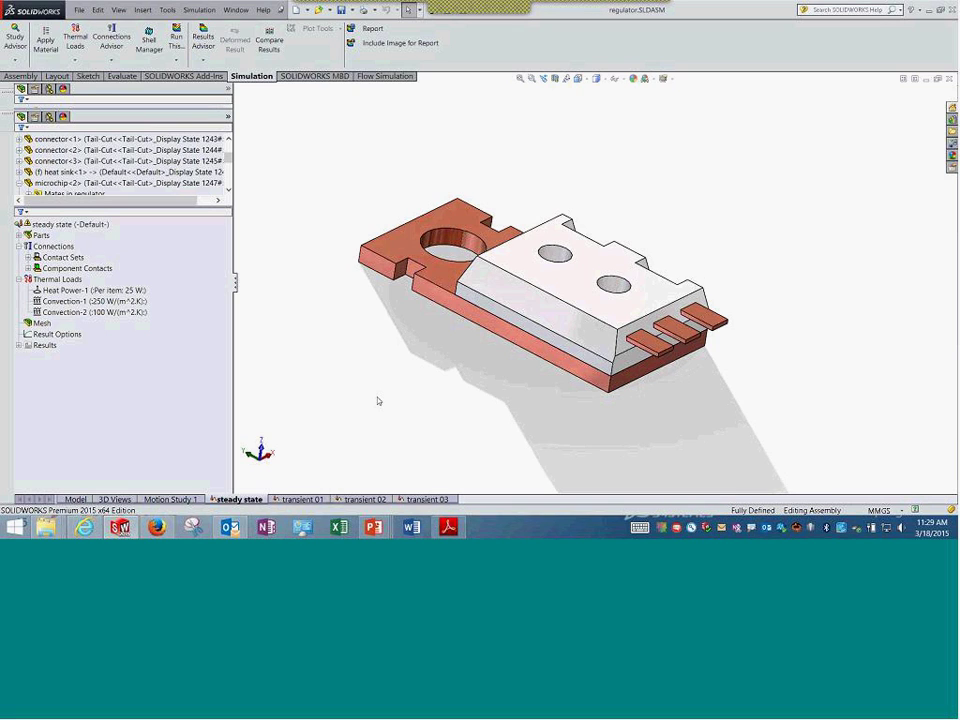
- Show the parts of the regulator's steady state thermal study and run the study
click(42, 323)
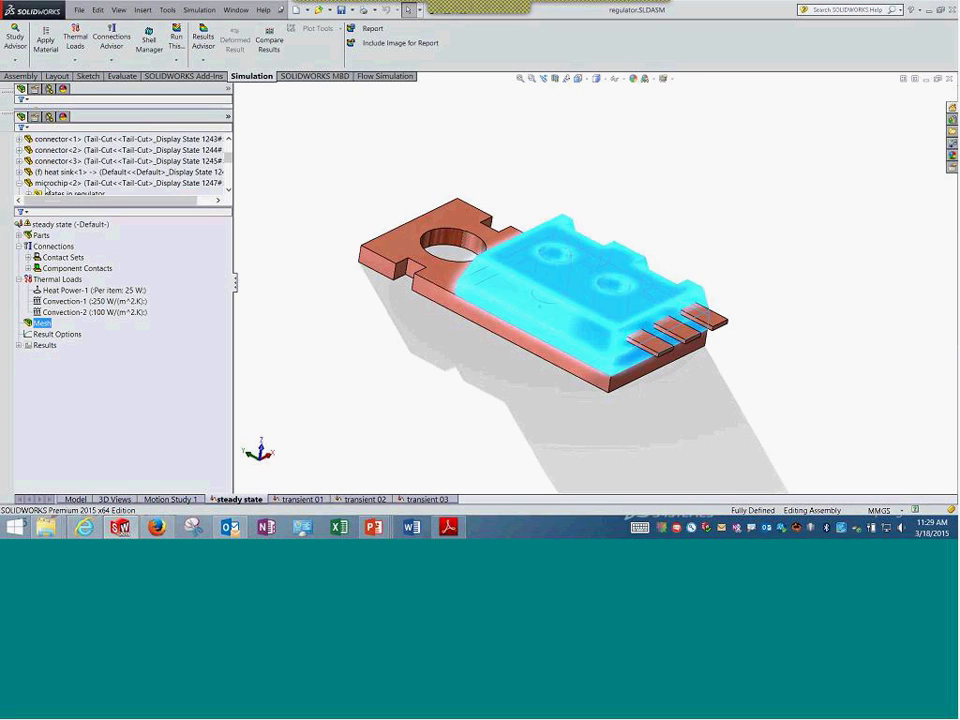
click(44, 187)
click(70, 224)
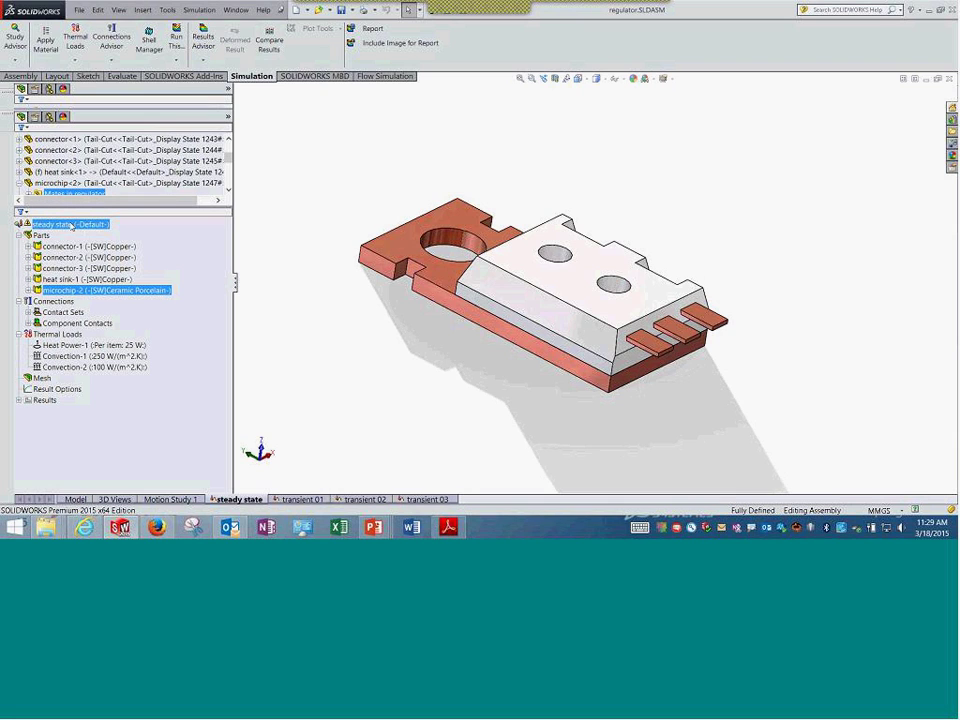
right_click(70, 224)
click(98, 244)
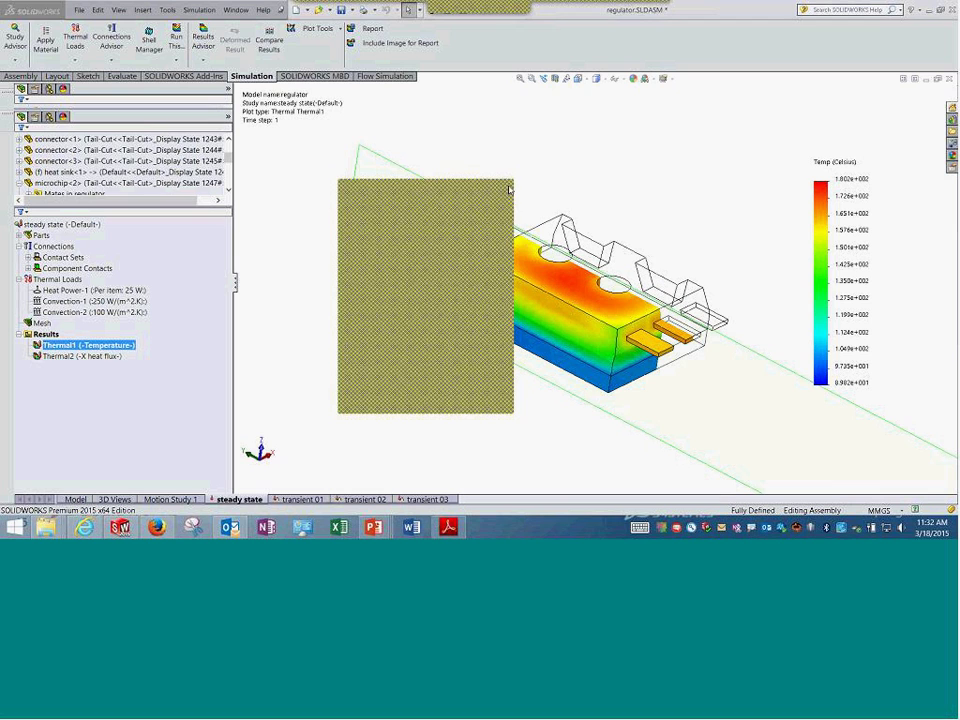
- Inspect the sectioned Thermal1 temperature plot from another angle and hide it to show the plain regulator model
middle_drag(384, 381, 308, 382)
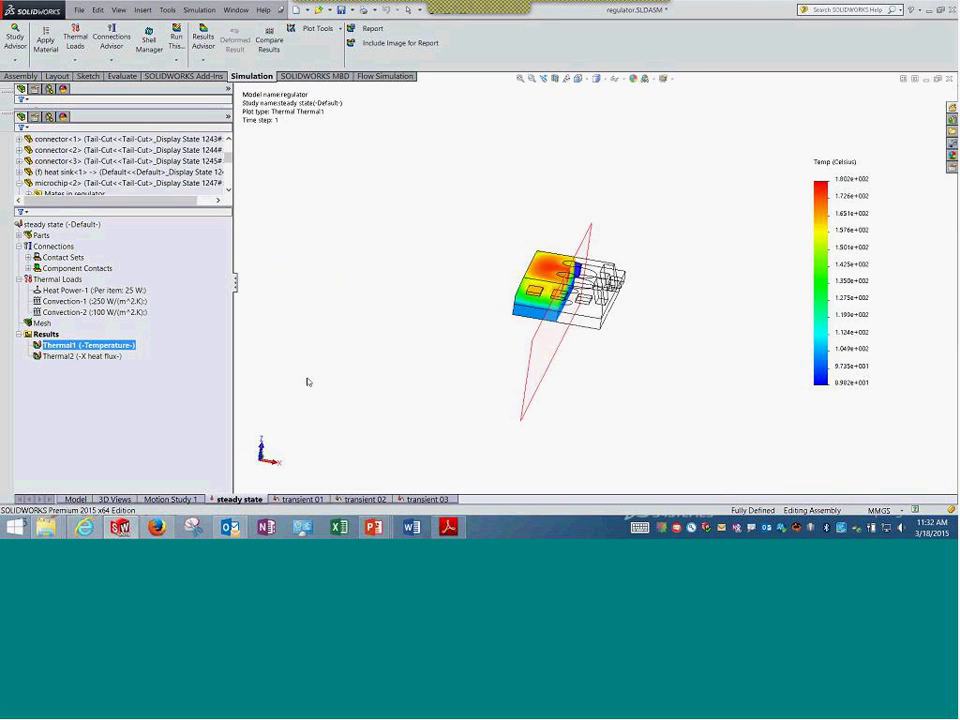
right_click(84, 399)
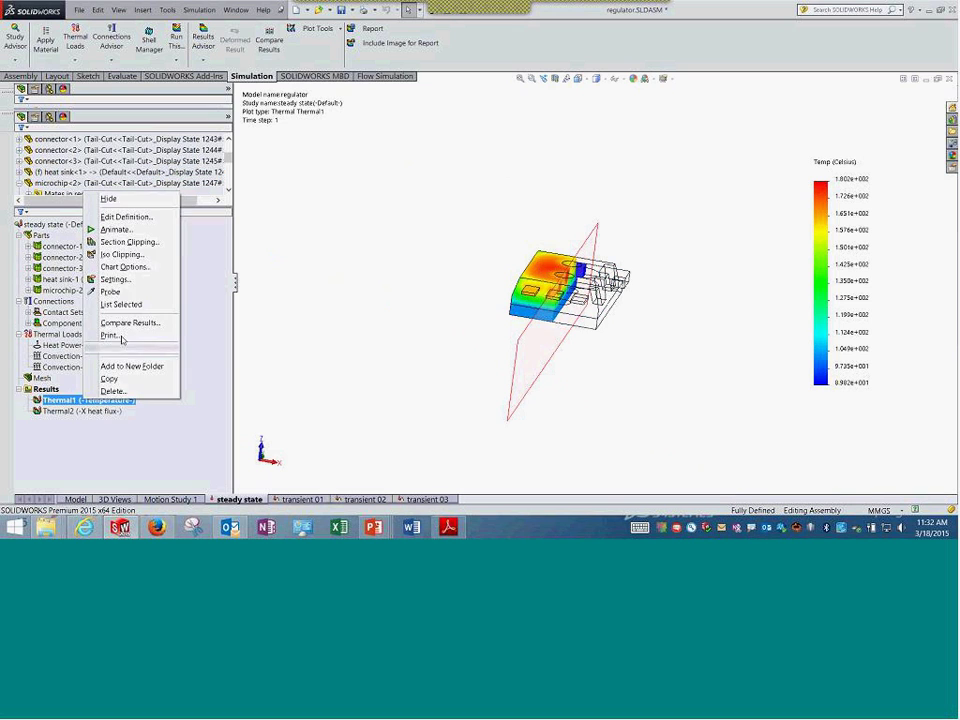
click(110, 199)
middle_drag(349, 294, 574, 336)
scroll(574, 336, up, 3)
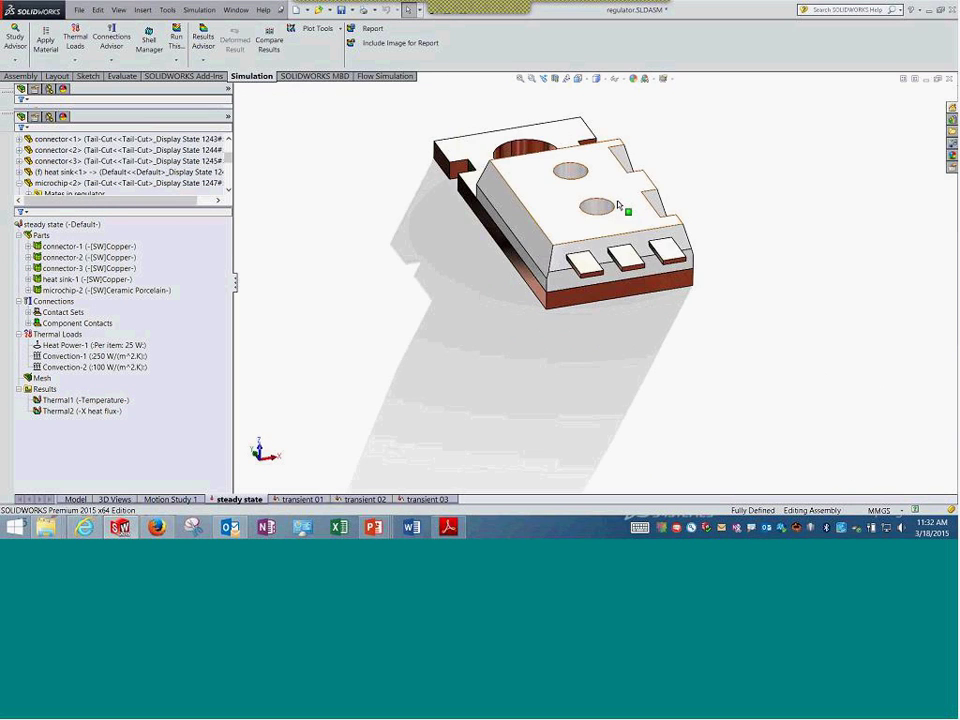
- Identify the connectors and the heat sink by highlighting them on the regulator model and in the study's parts list
click(595, 262)
click(667, 252)
middle_drag(448, 235, 568, 107)
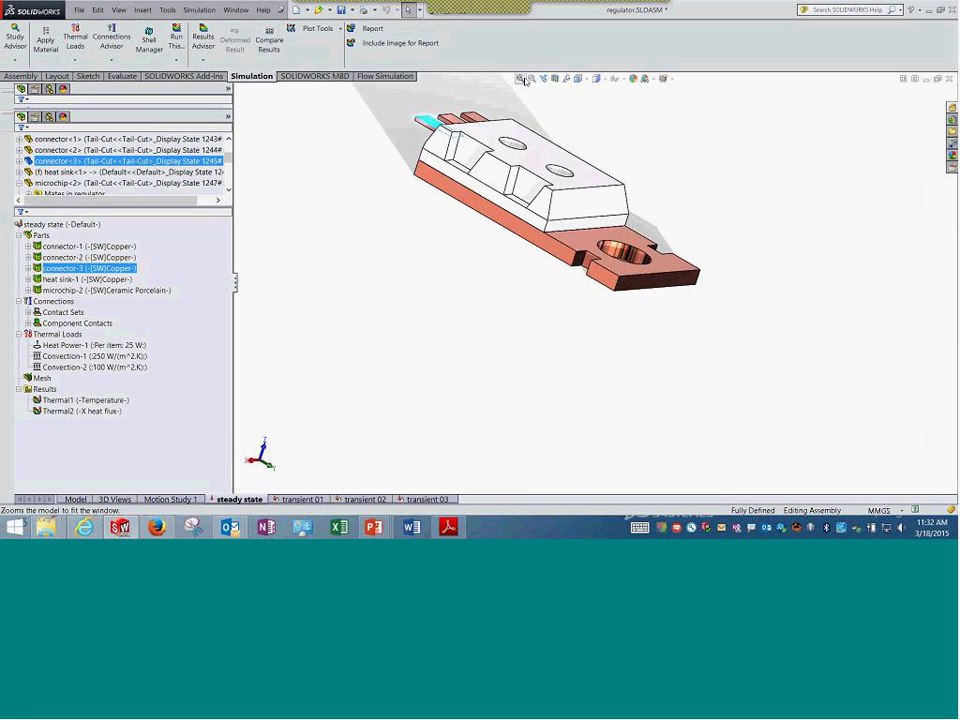
click(524, 80)
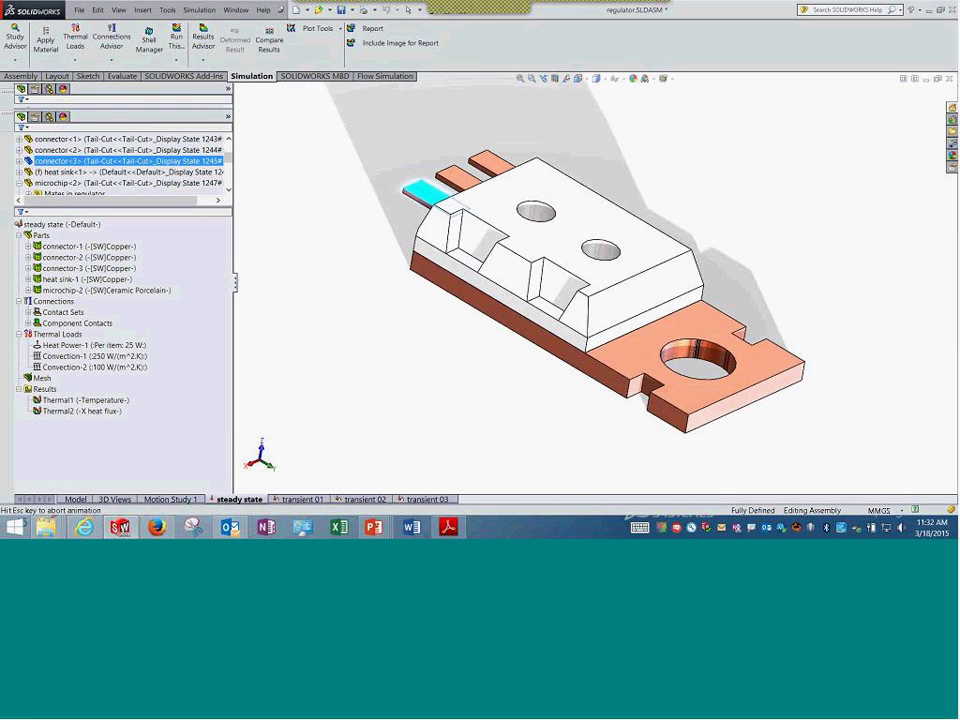
click(104, 248)
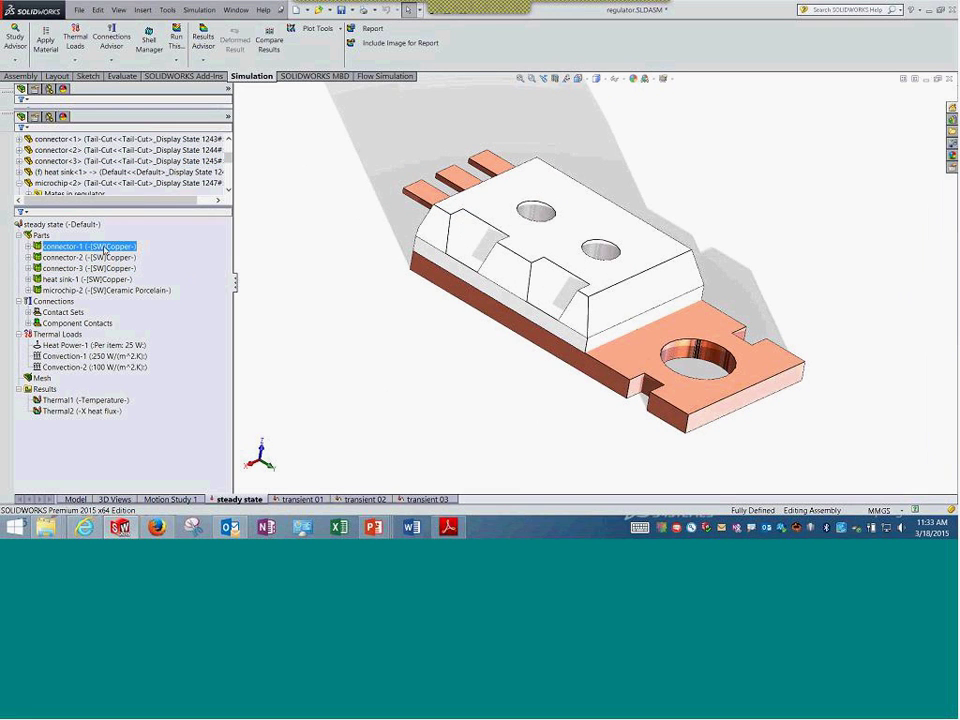
click(90, 257)
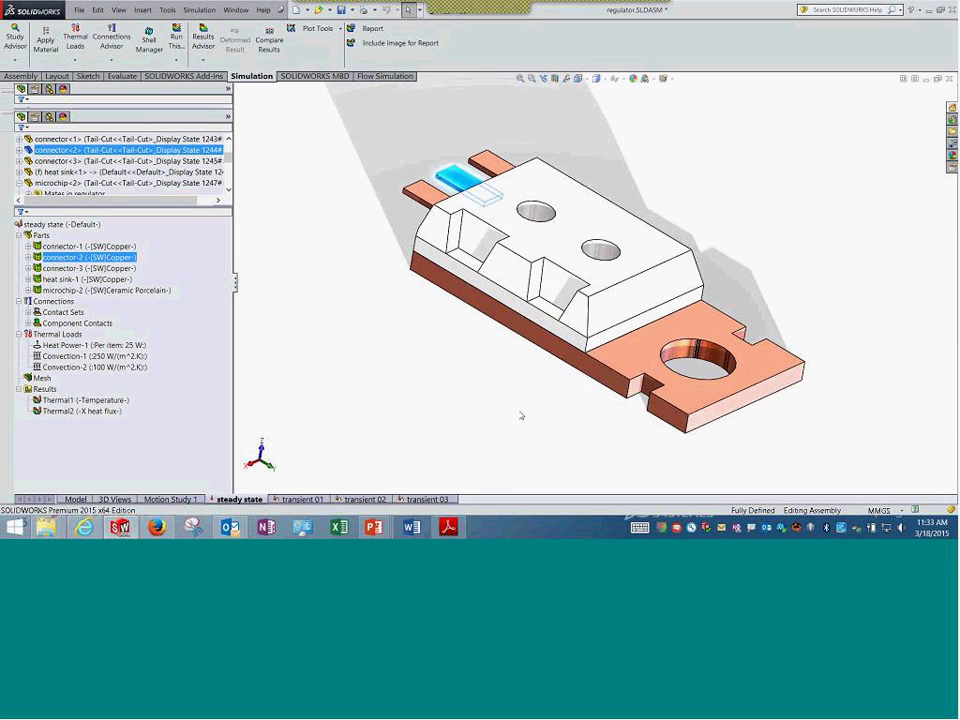
click(641, 360)
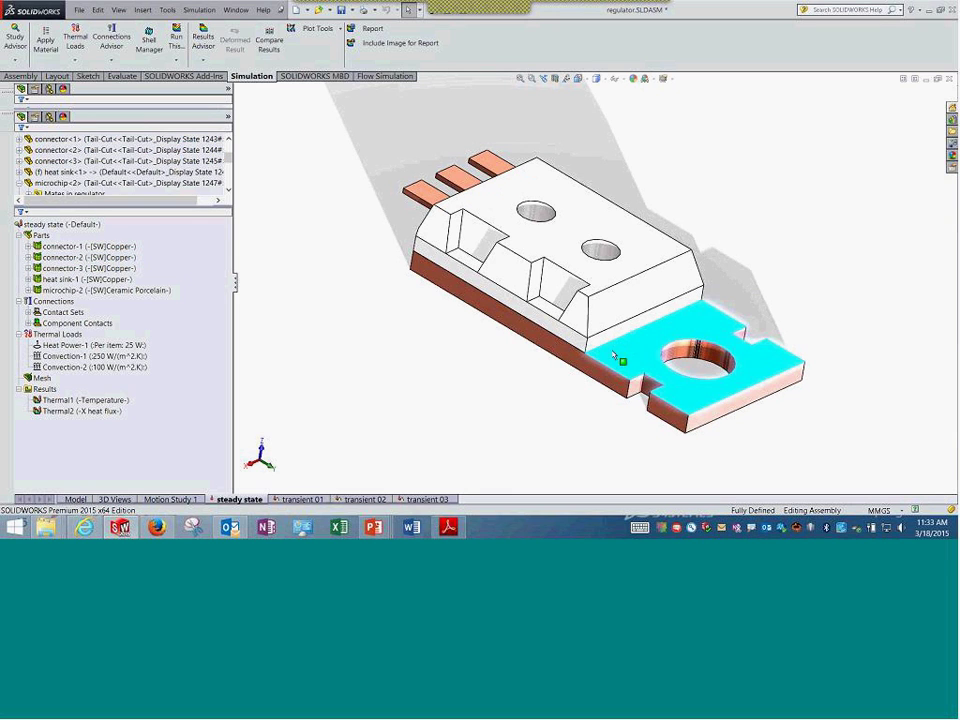
click(112, 280)
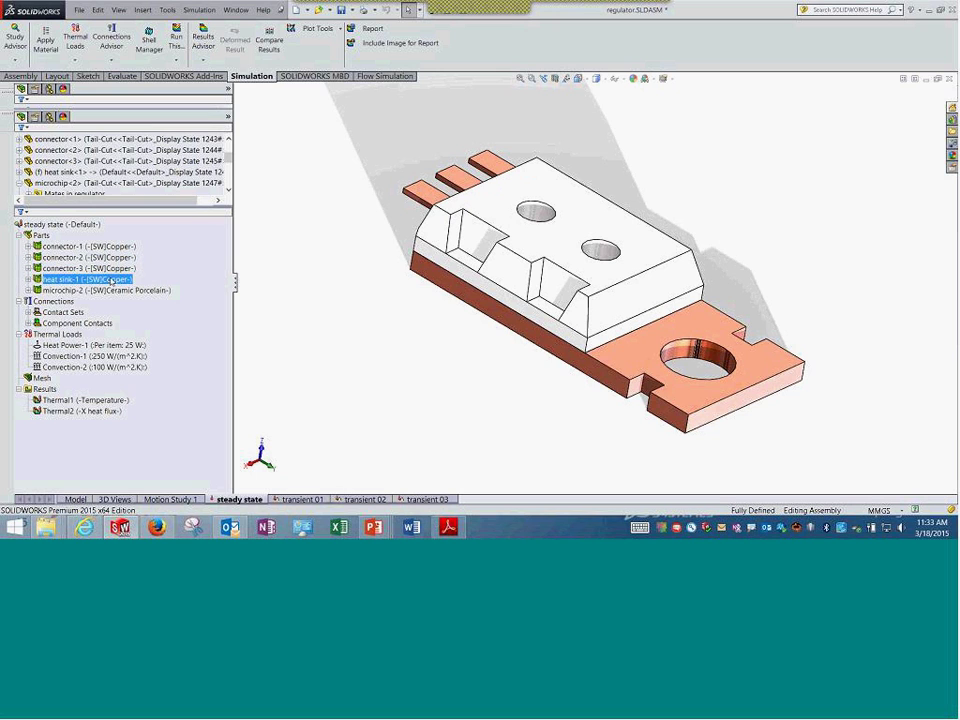
- Check the thermal properties of the Copper material assigned to connector-1 and close the material data without applying changes
click(108, 269)
click(110, 258)
click(113, 247)
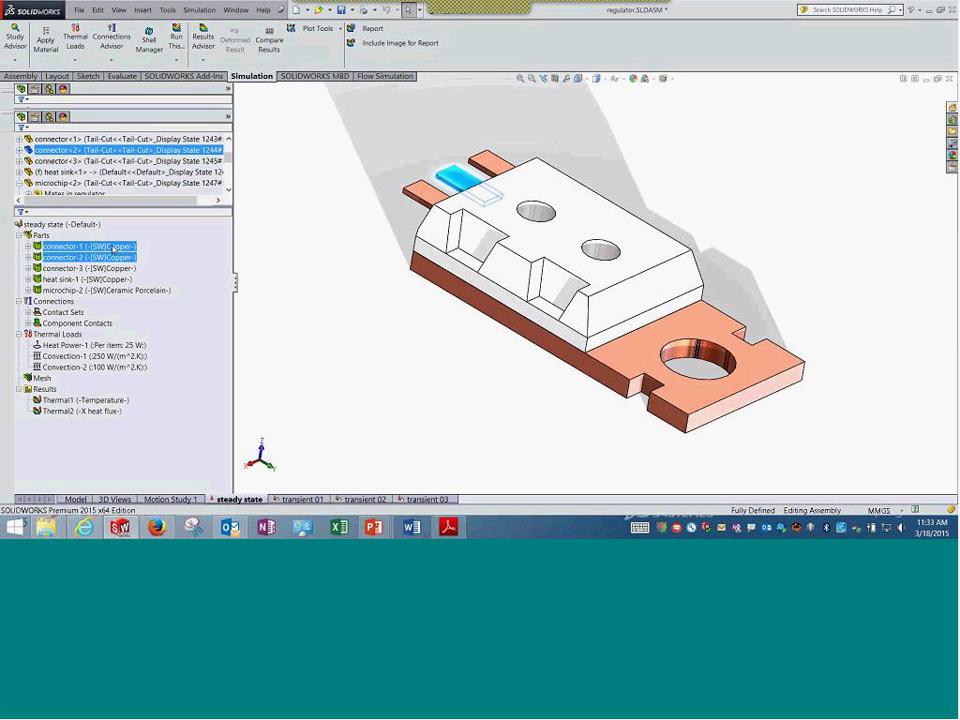
right_click(115, 247)
key(Escape)
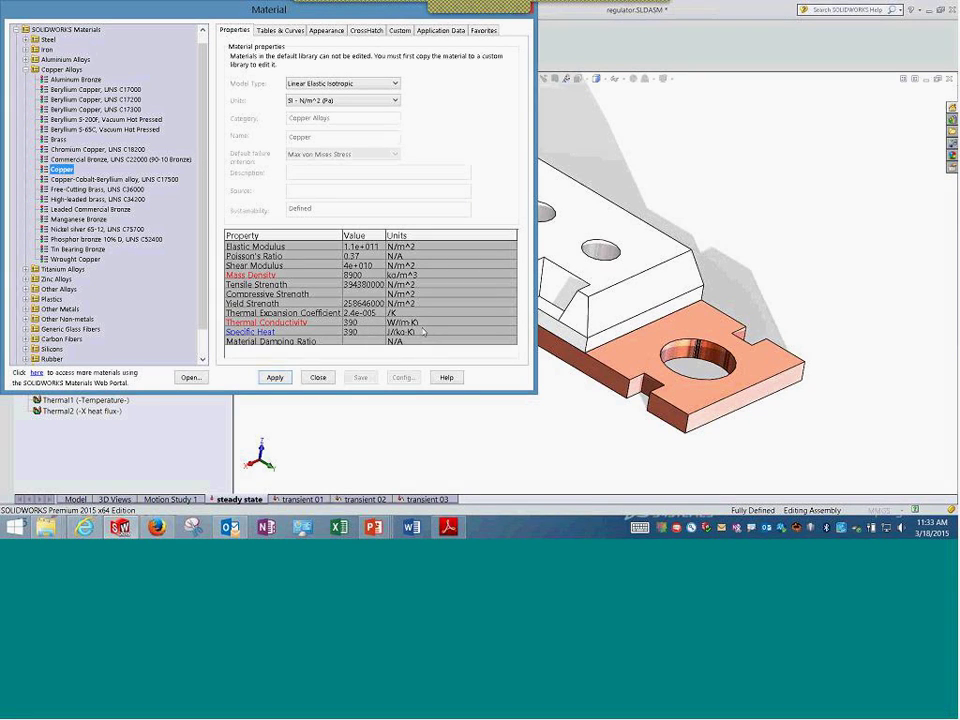
click(318, 378)
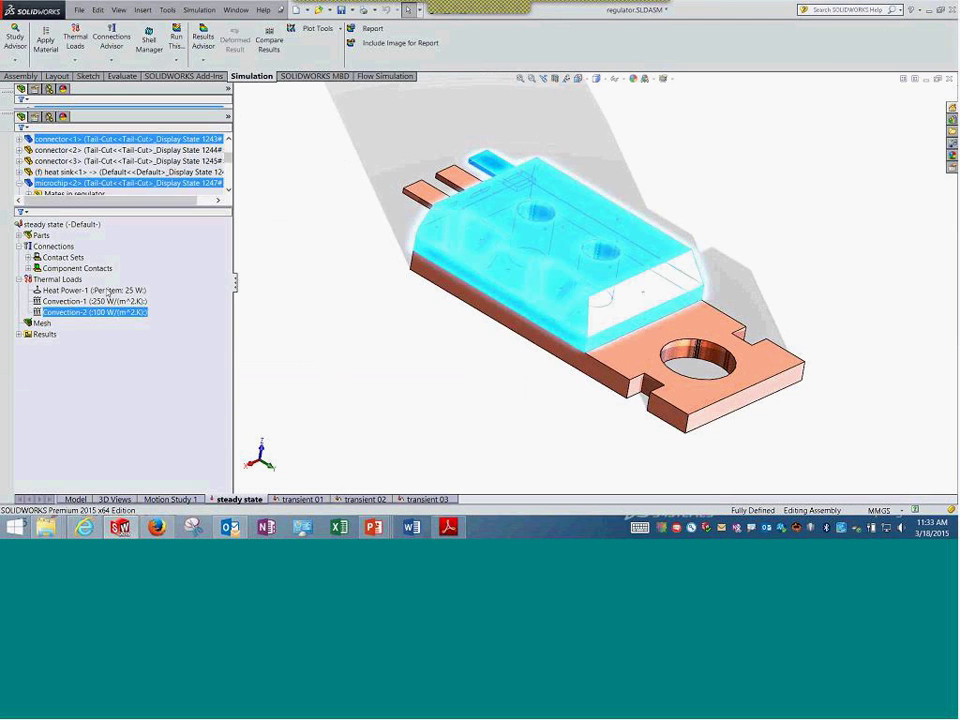
- Check the thermal properties of the microchip's Ceramic Porcelain material and close the material data without applying changes
double_click(45, 238)
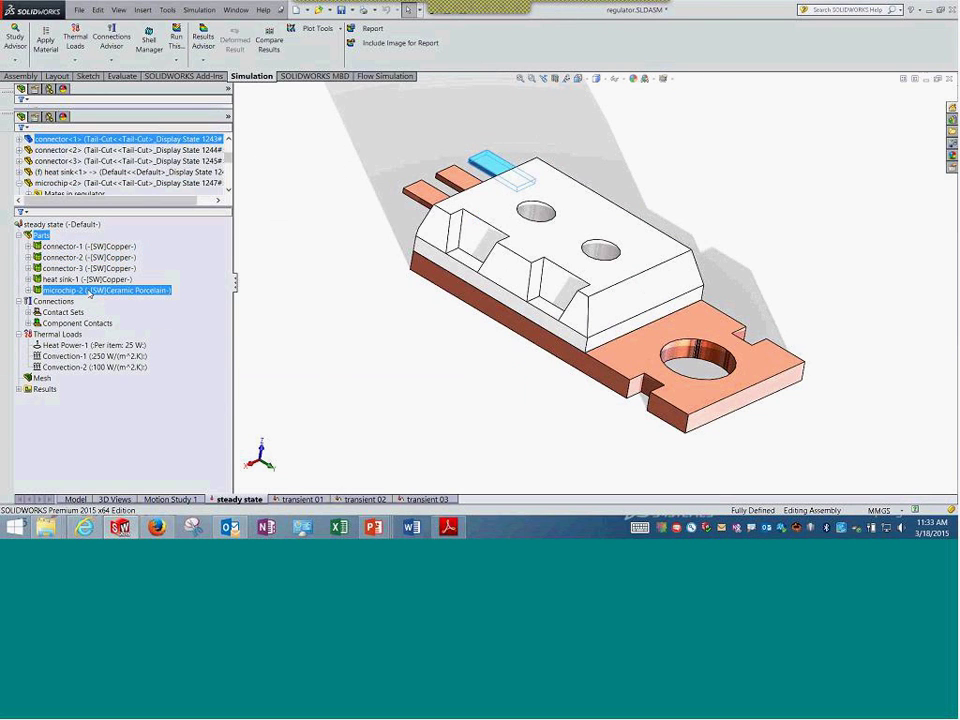
right_click(92, 290)
click(140, 297)
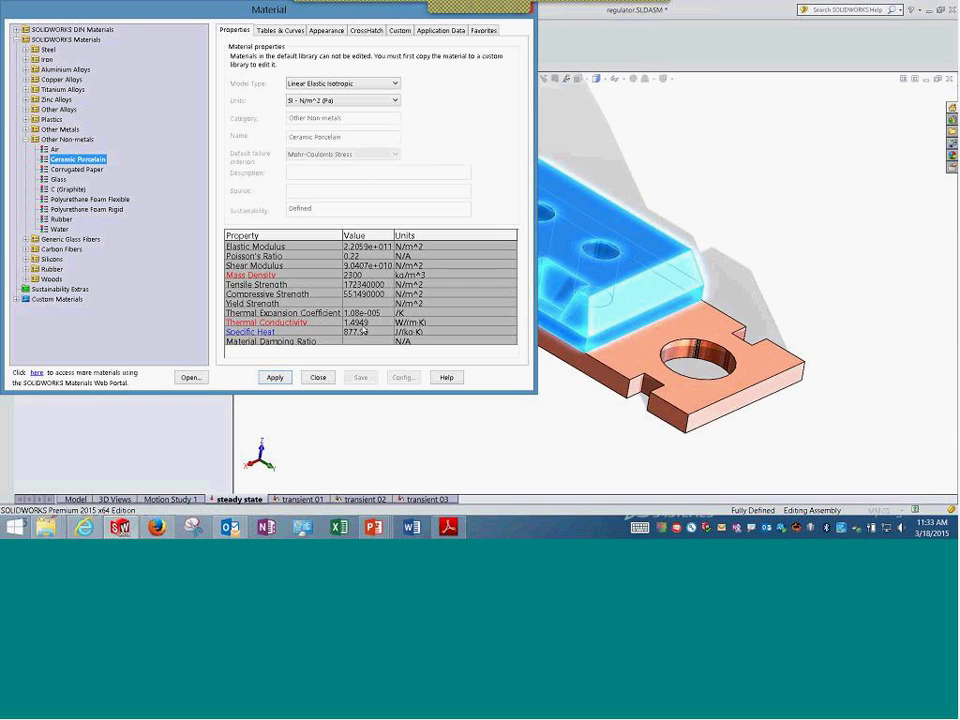
click(318, 377)
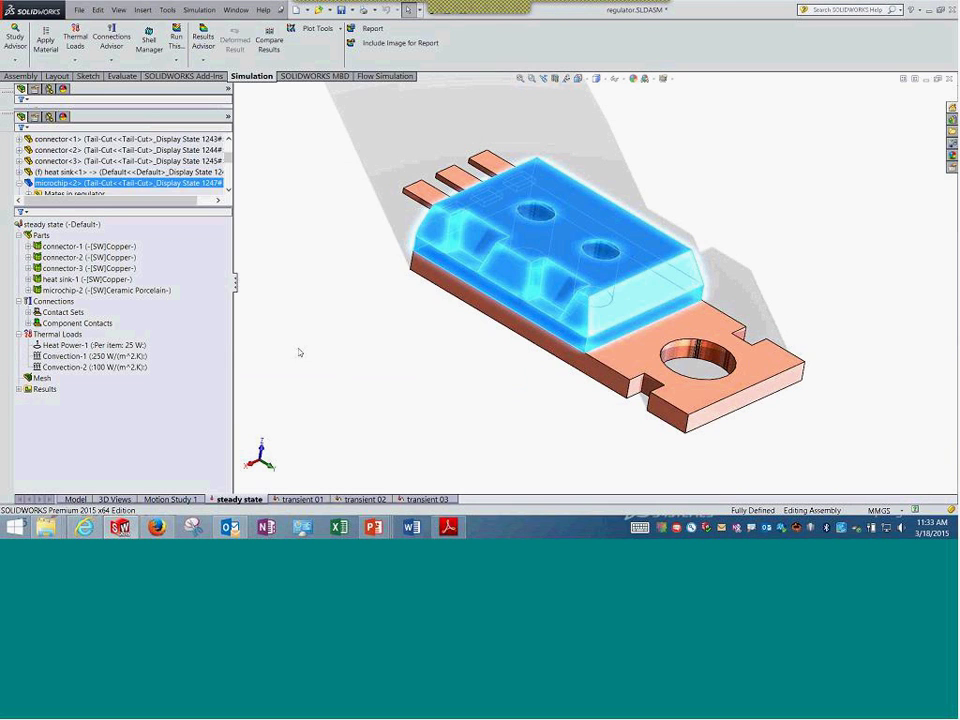
- Expand the study's contact sets and component contacts to show the thermal resistance contact and the global bonded contact
middle_drag(371, 324, 13, 285)
click(28, 312)
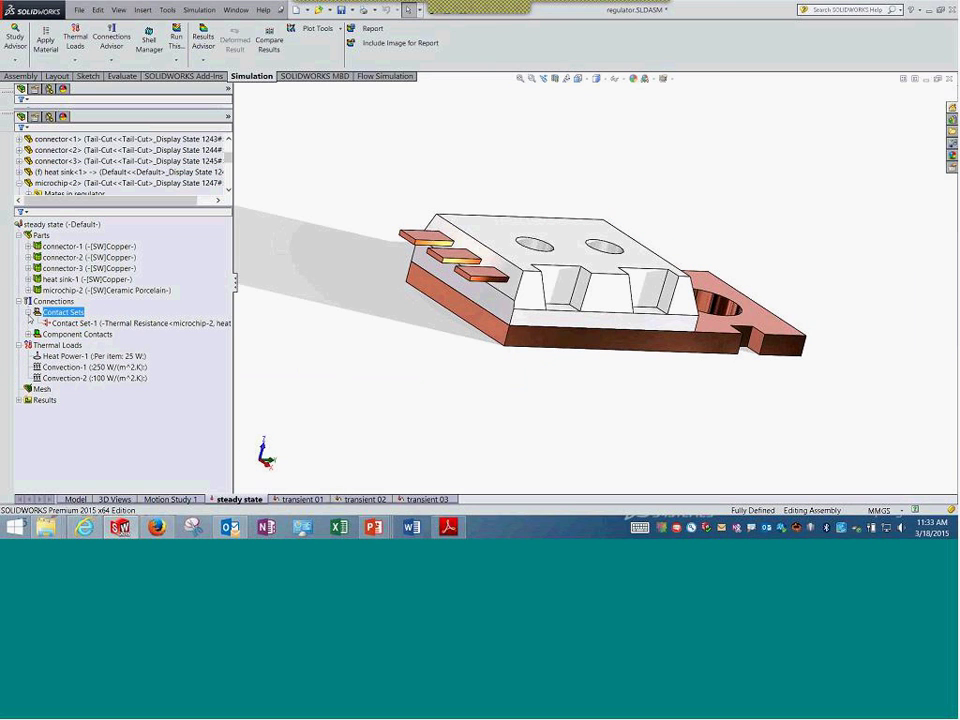
click(47, 323)
click(28, 334)
click(289, 302)
- Open the definition of the thermal resistance contact set between the microchip and the heat sink
click(116, 323)
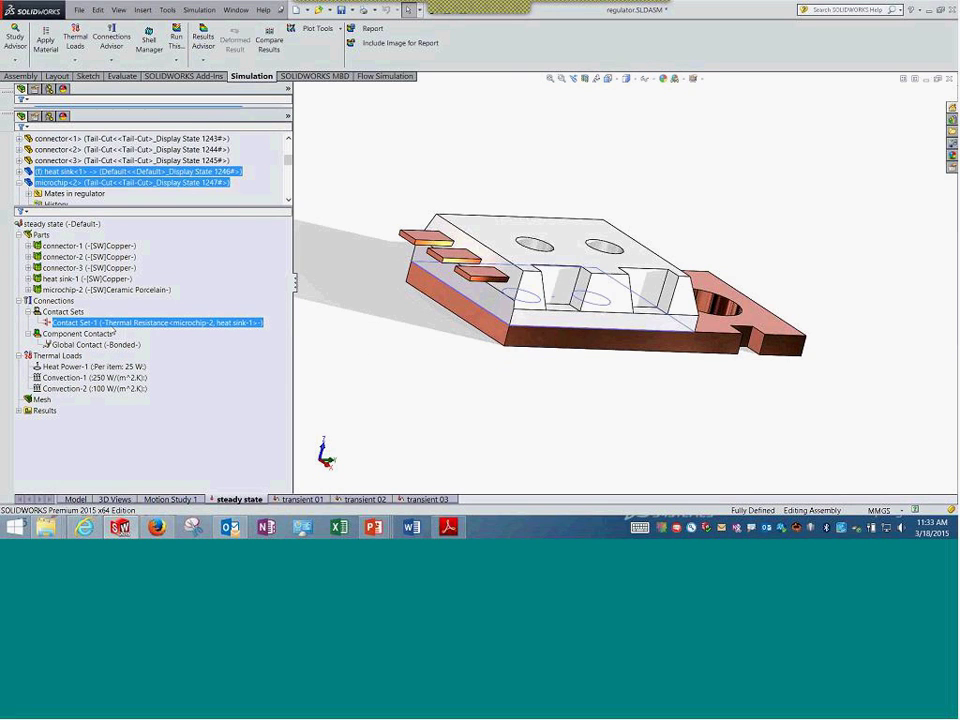
right_click(116, 323)
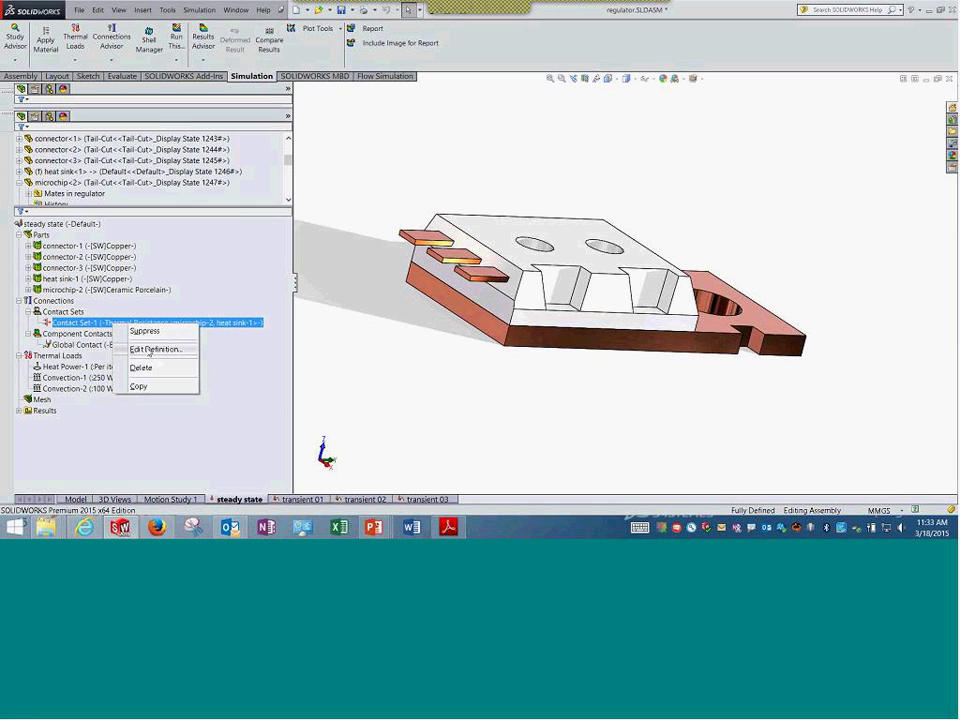
click(150, 350)
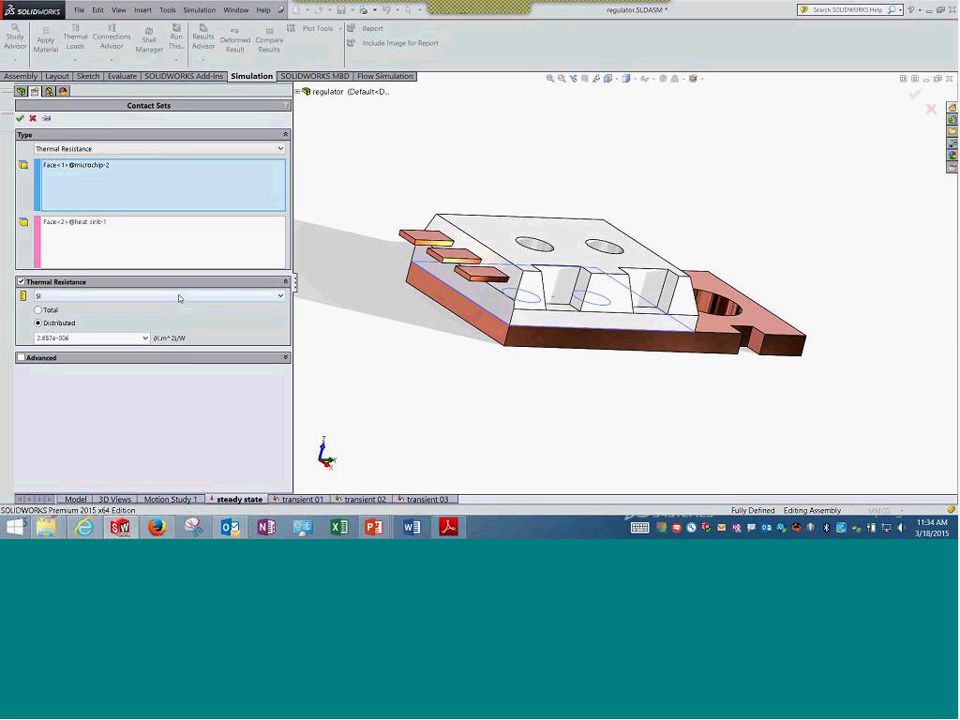
- Review the contact set's microchip and heat sink faces, contact types, distributed thermal resistance and advanced options, and close it without applying changes
click(94, 167)
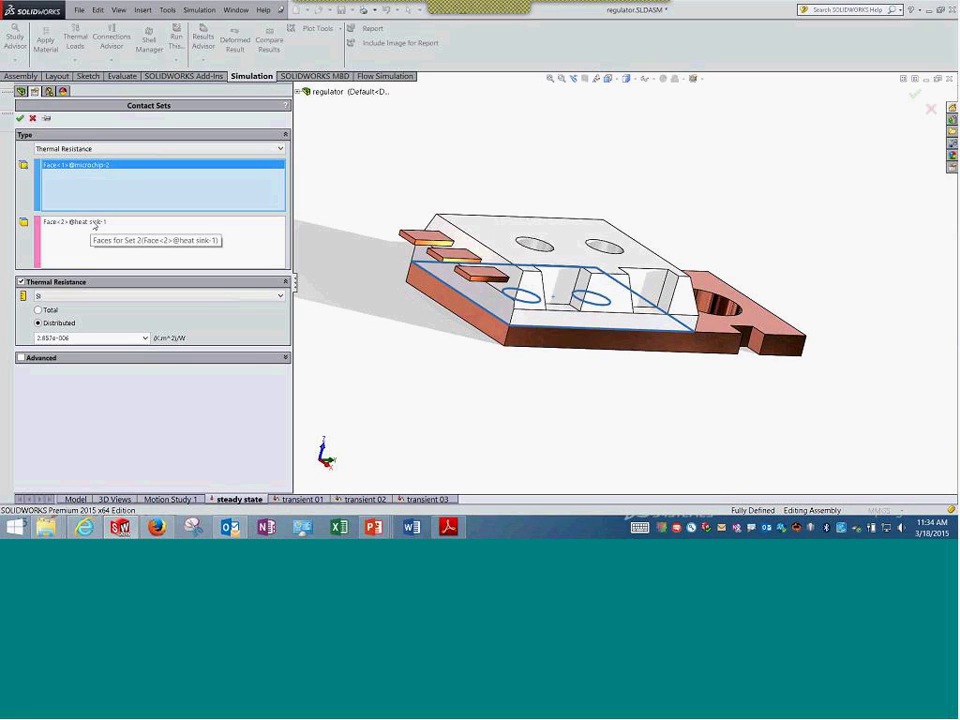
click(95, 224)
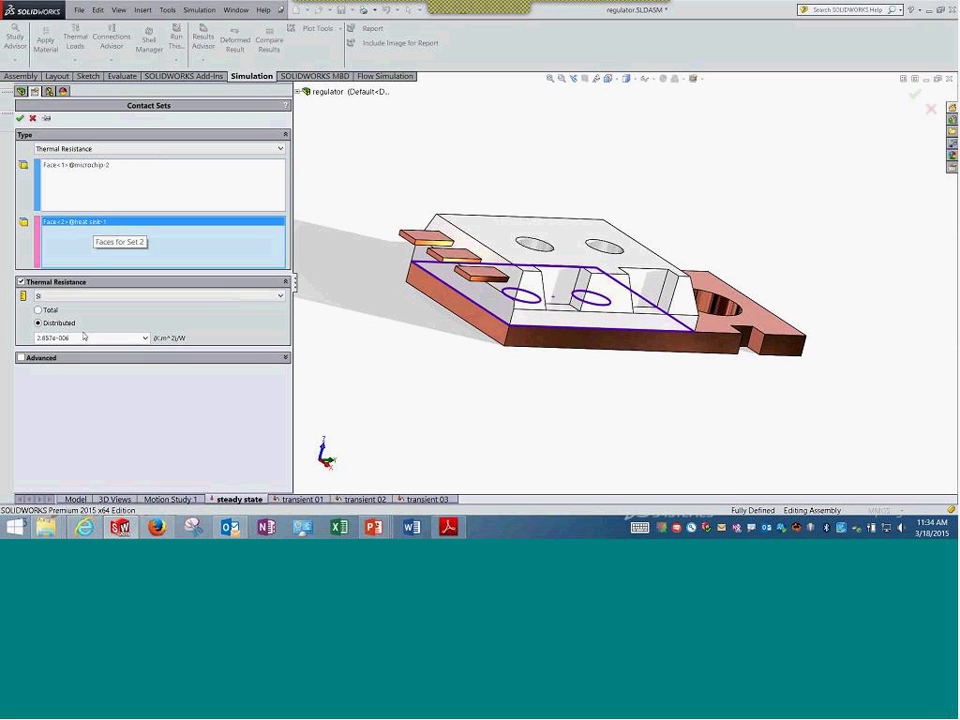
click(88, 149)
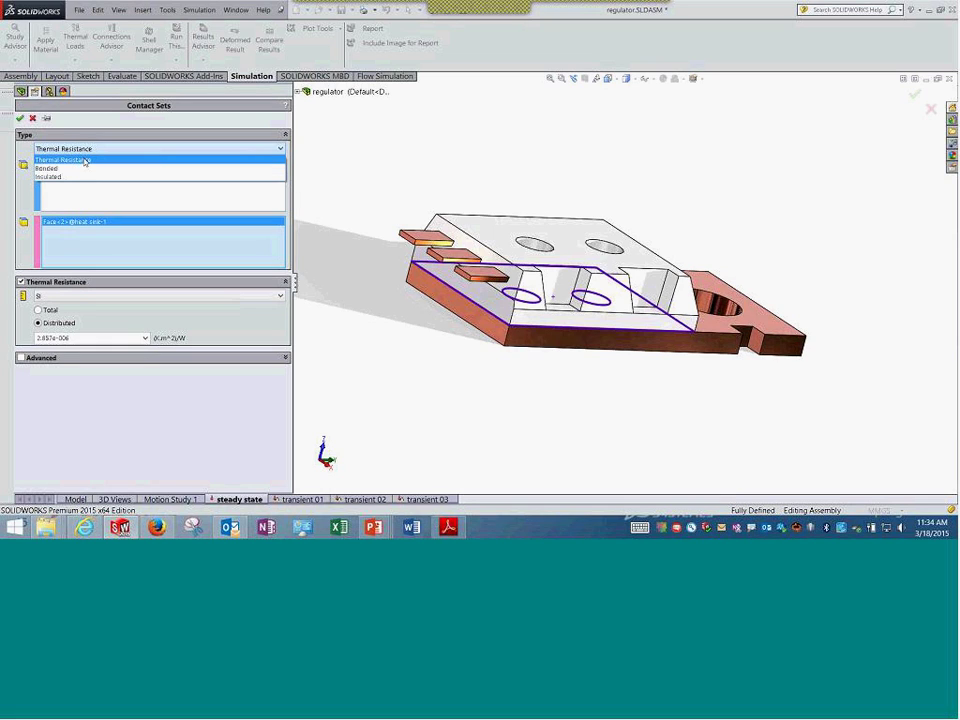
click(86, 161)
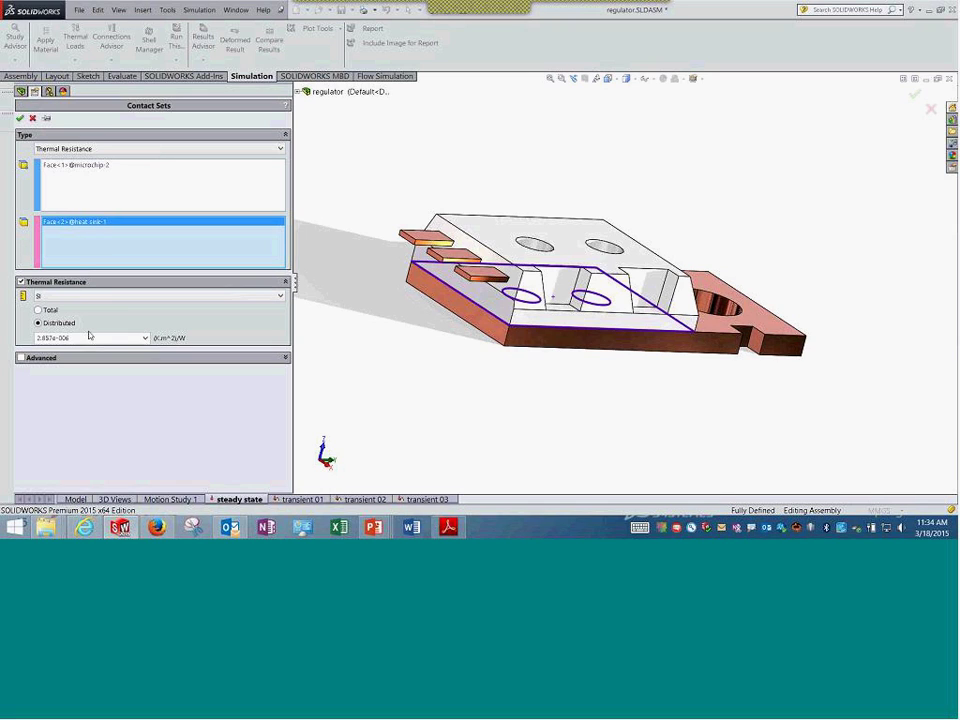
drag(94, 340, 2, 328)
click(20, 358)
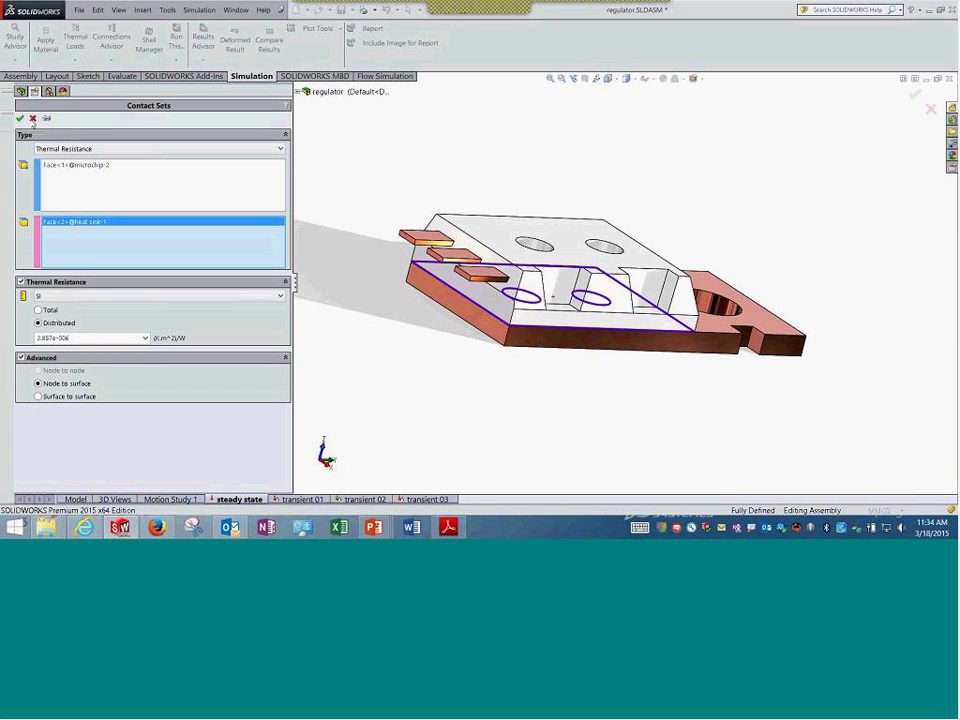
click(32, 120)
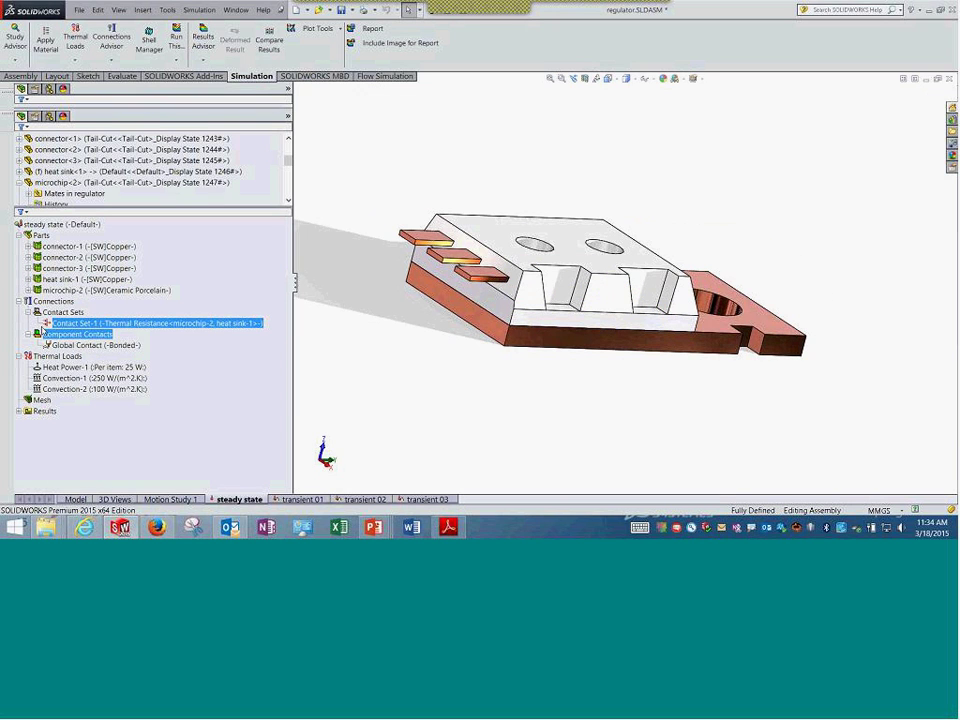
- Collapse the study's contact sets, component contacts and the connections group containing them
click(28, 312)
click(28, 323)
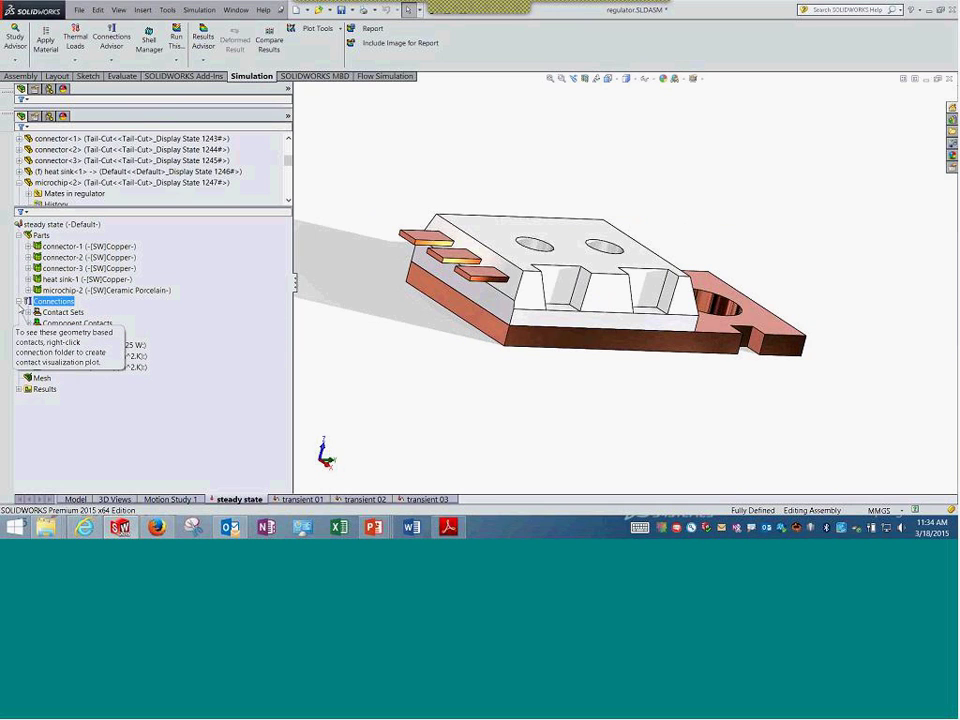
click(19, 302)
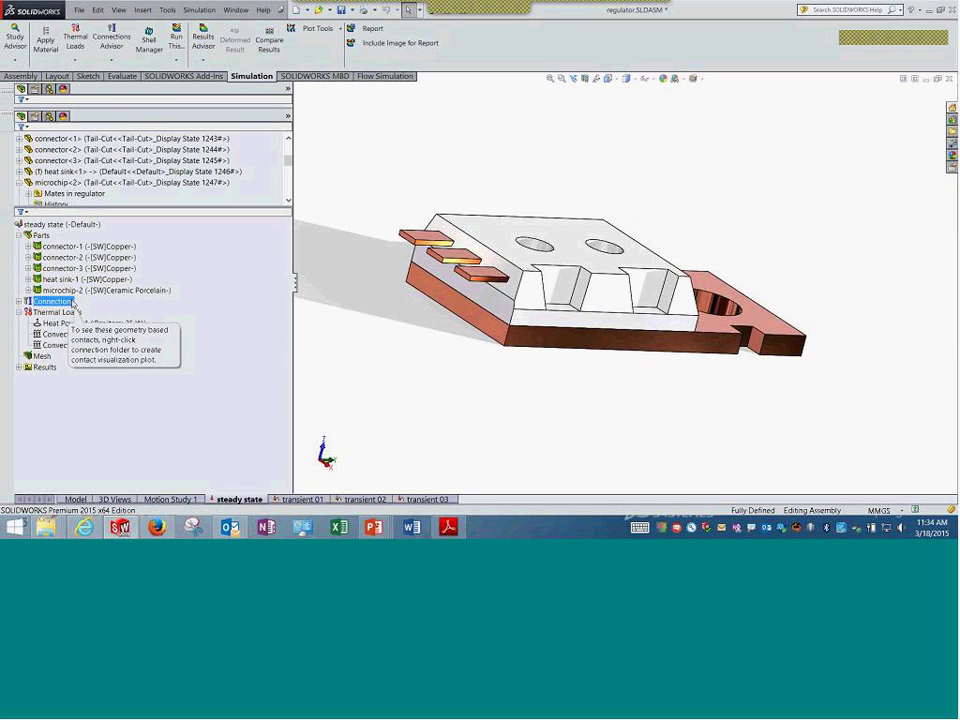
- Open a new radiation thermal load to examine its surface-to-ambient parameters, emissivity and view factor, and cancel it
click(60, 313)
right_click(62, 316)
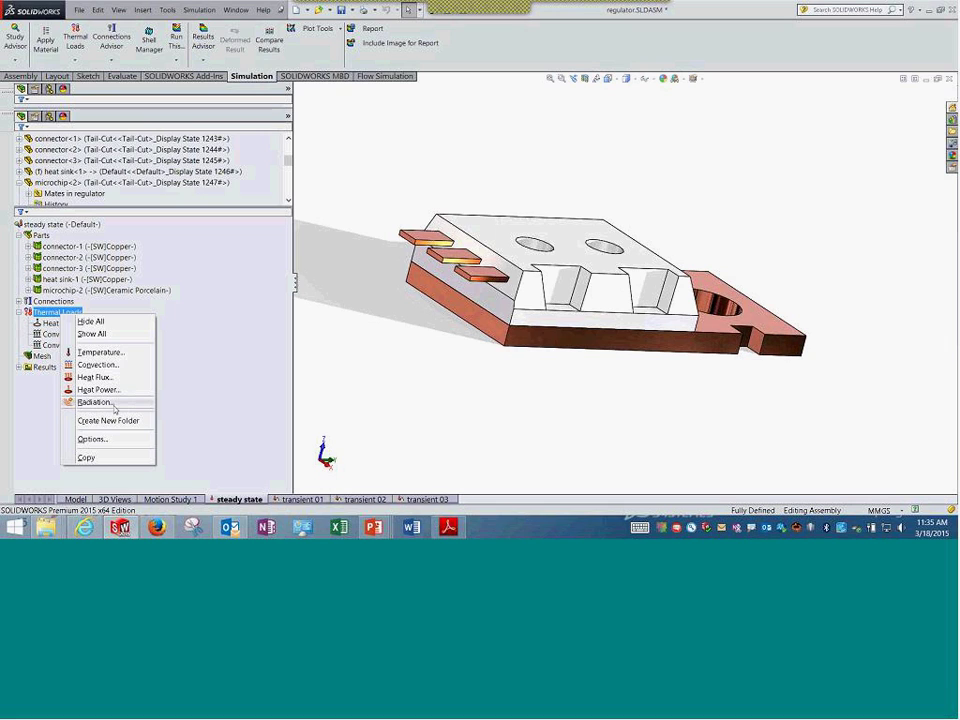
click(112, 403)
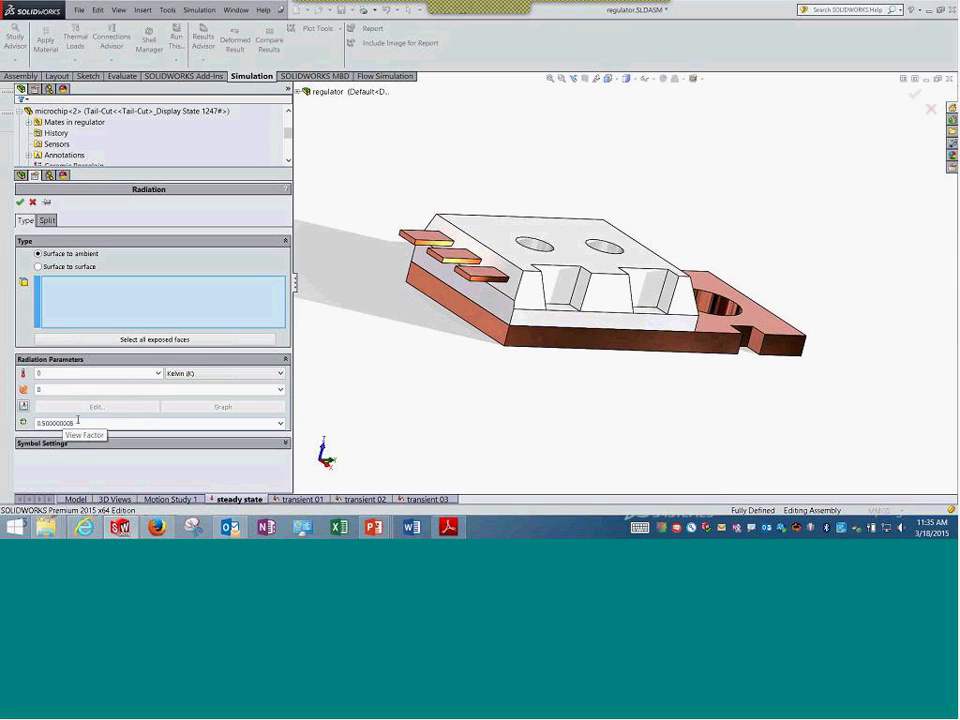
double_click(64, 424)
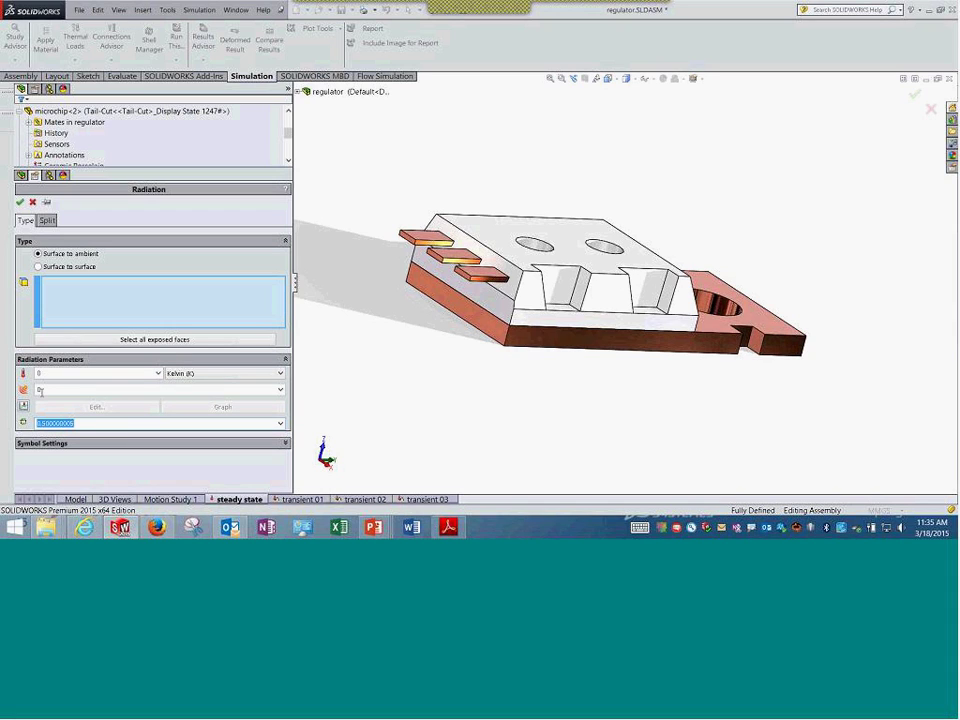
double_click(47, 390)
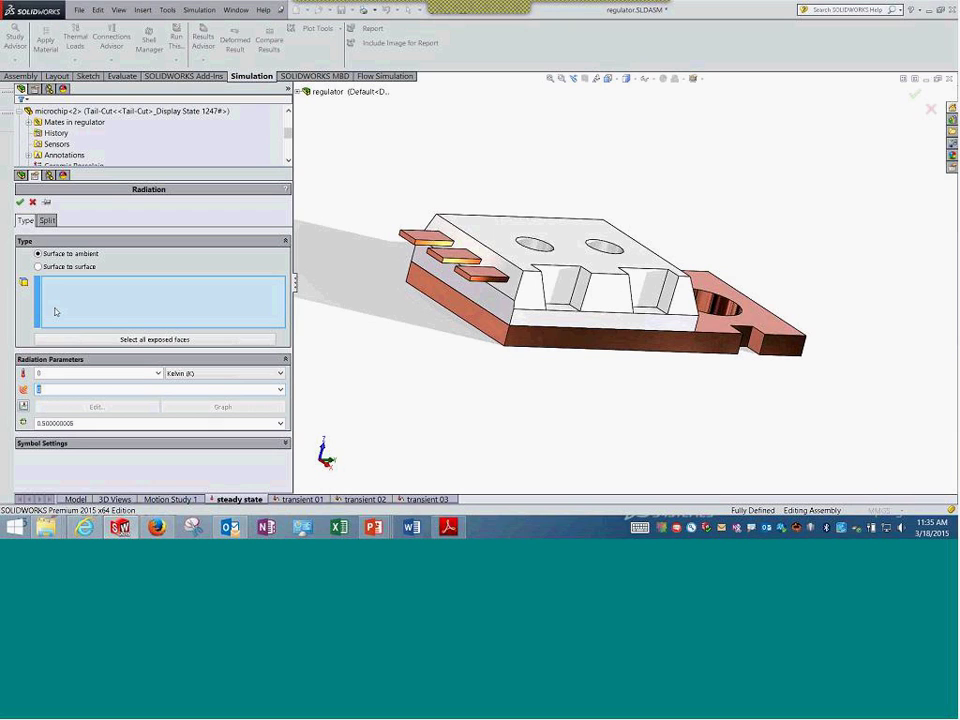
click(33, 202)
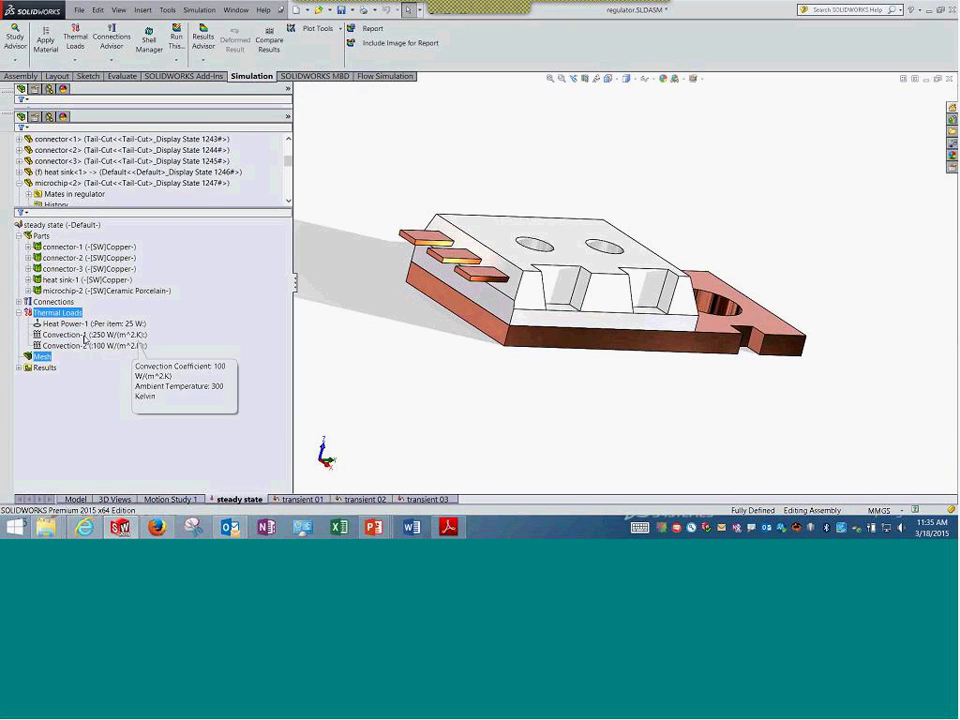
- Review the definition of the microchip's heat power load, including its selected entity and power value, and close it without changes
click(88, 323)
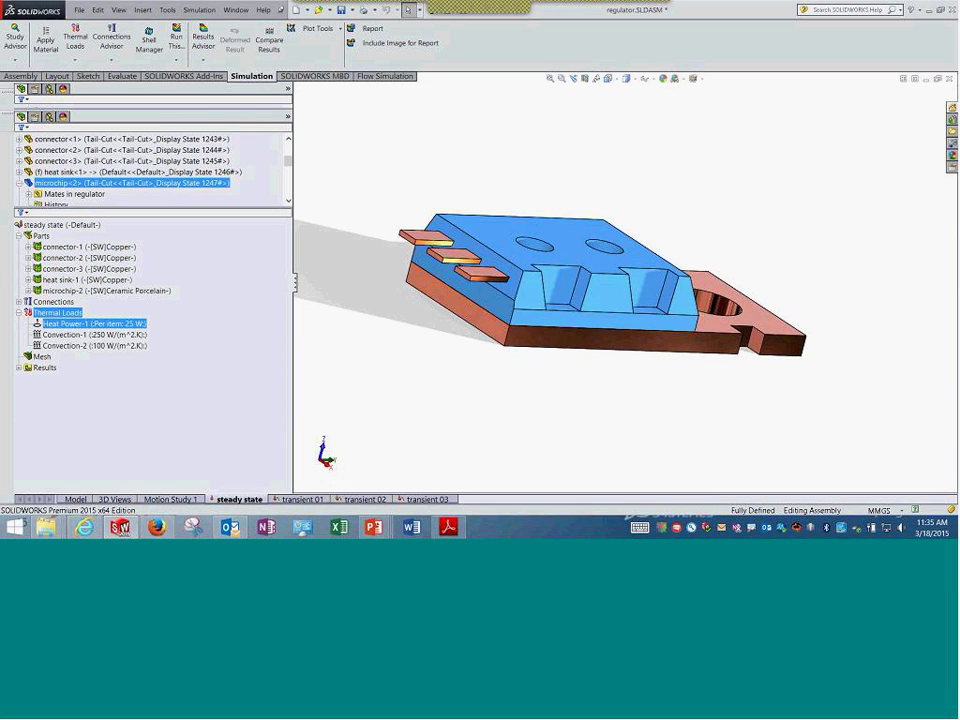
right_click(88, 324)
click(145, 374)
mouse_move(381, 392)
middle_down()
mouse_move(378, 246)
mouse_move(394, 259)
mouse_move(373, 313)
mouse_move(382, 386)
middle_up()
drag(86, 388, 2, 380)
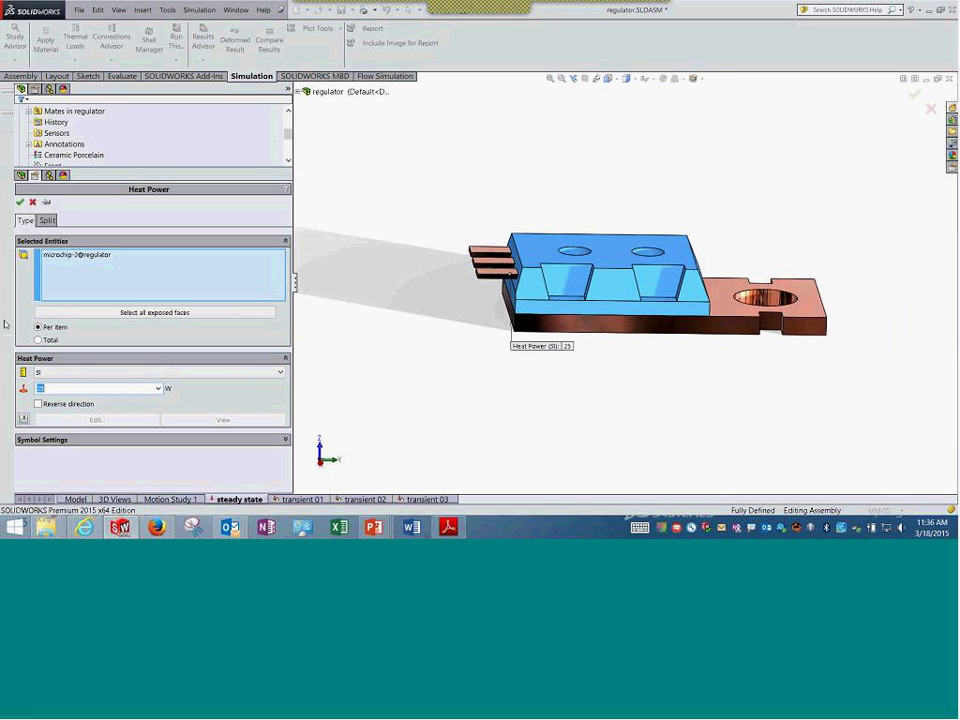
click(79, 256)
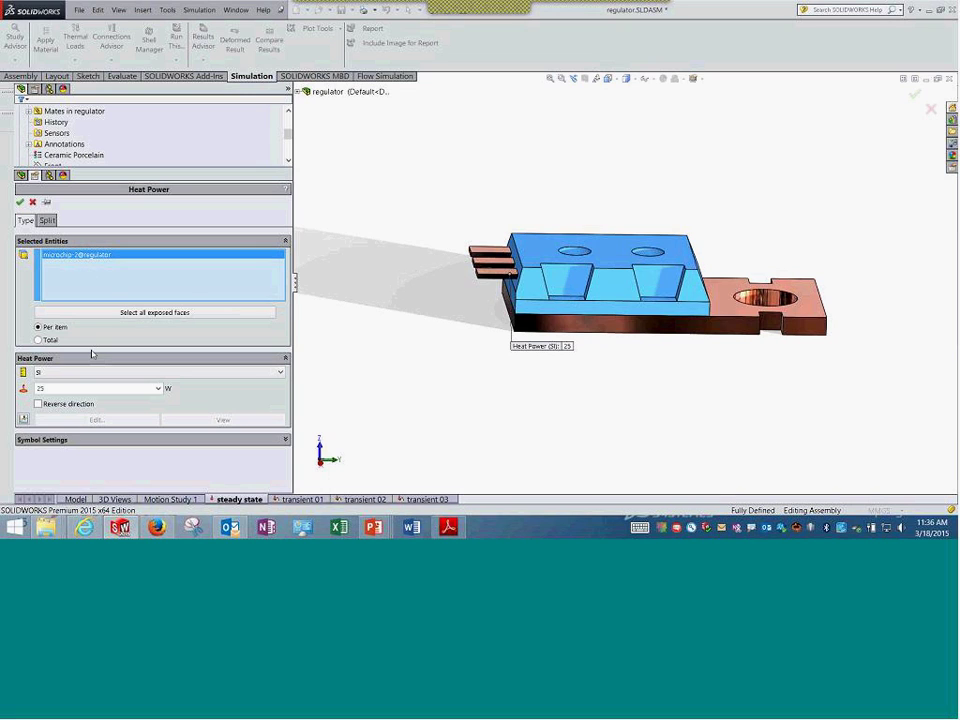
click(32, 202)
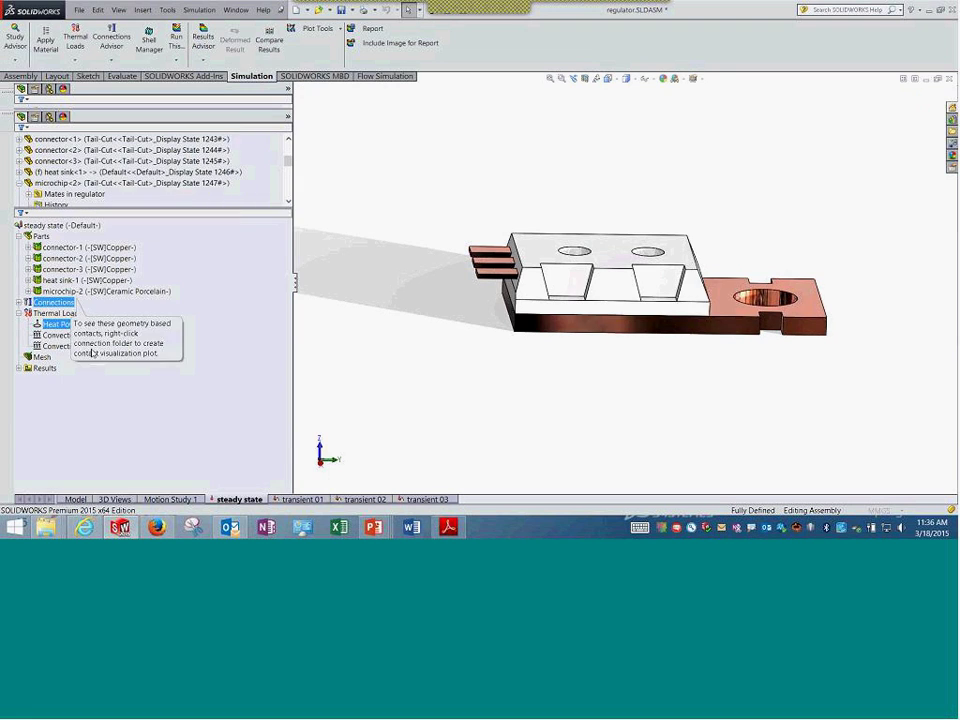
- Highlight the faces of both convection loads and review the heat sink convection's faces, coefficient and bulk ambient temperature
click(106, 337)
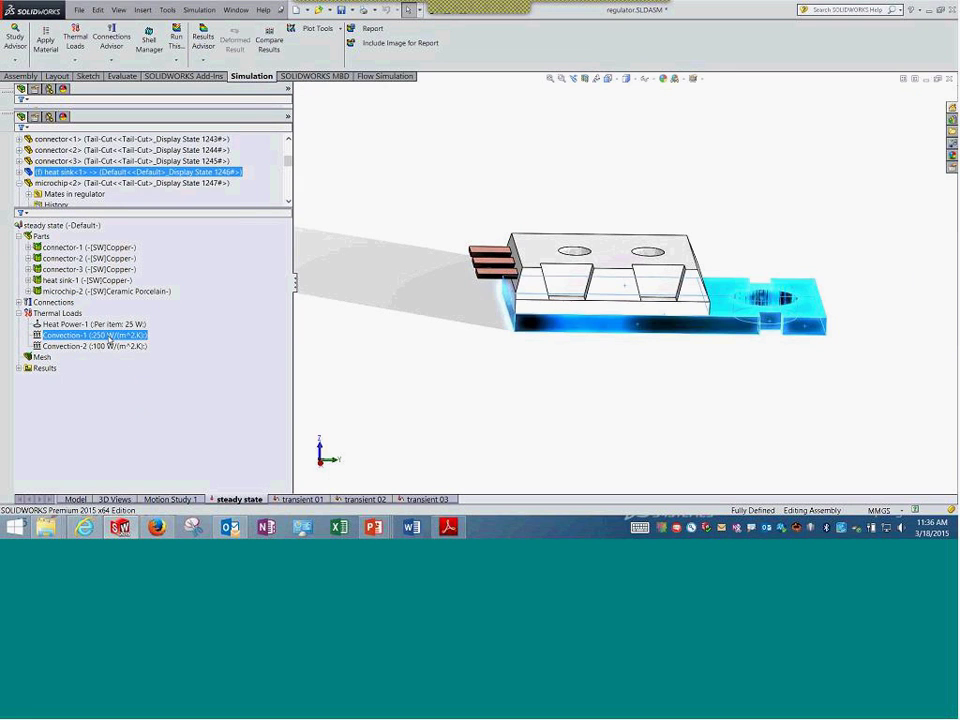
click(107, 347)
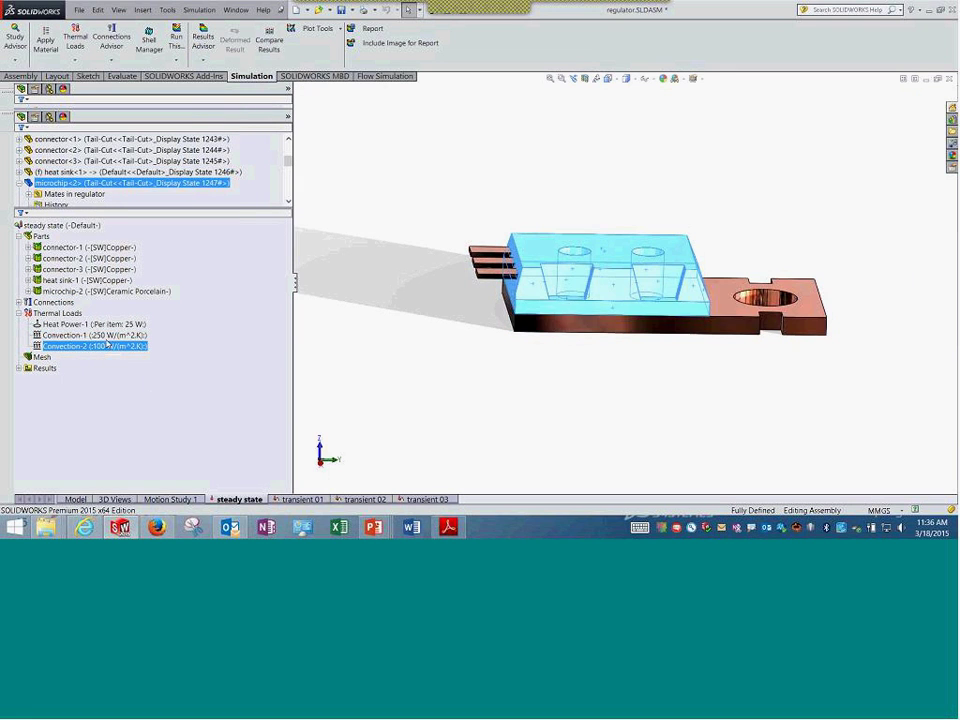
click(107, 337)
right_click(108, 337)
click(130, 388)
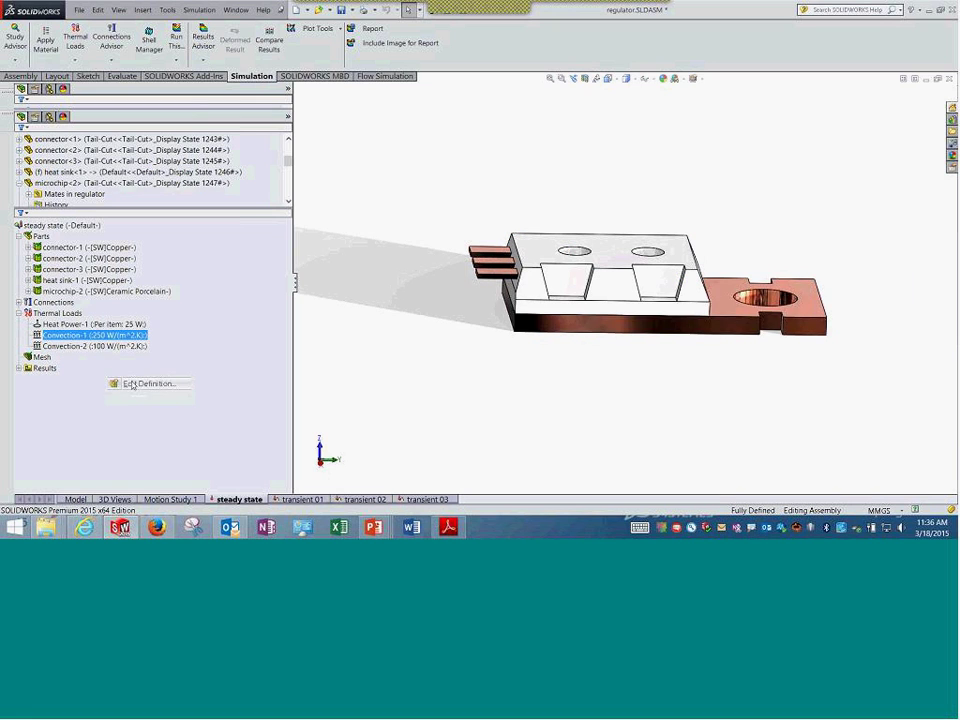
middle_drag(596, 351, 566, 240)
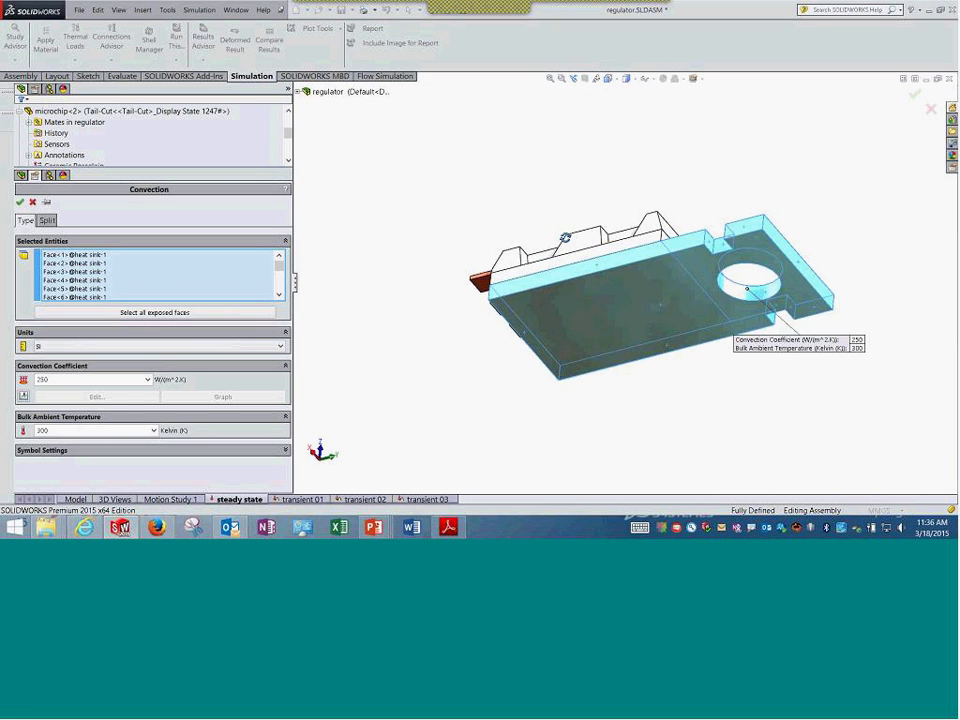
click(80, 280)
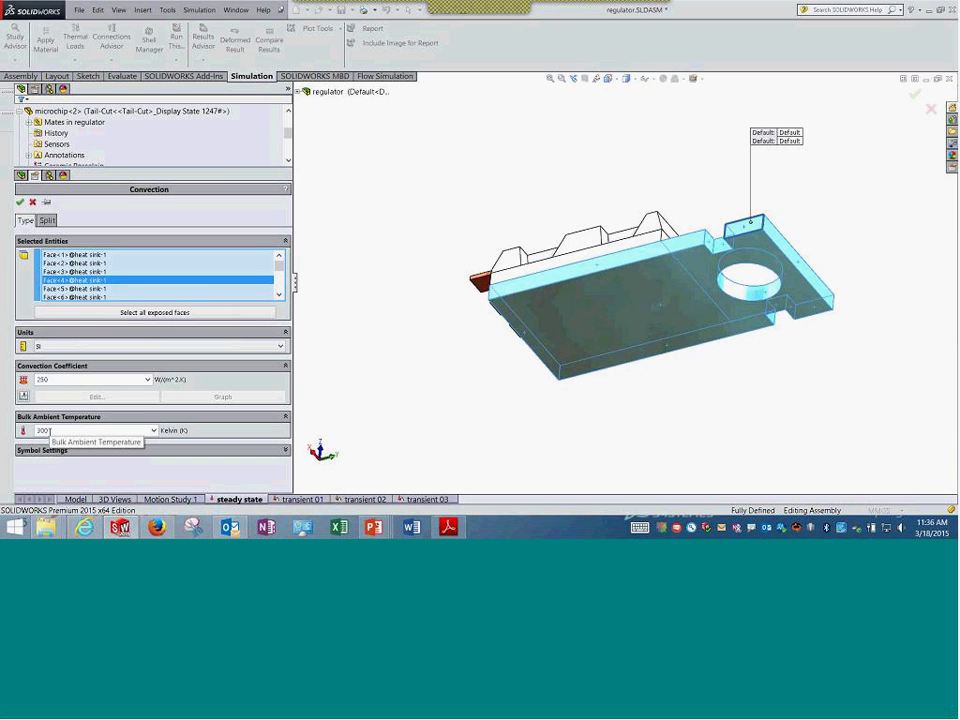
middle_drag(364, 281, 380, 240)
click(19, 201)
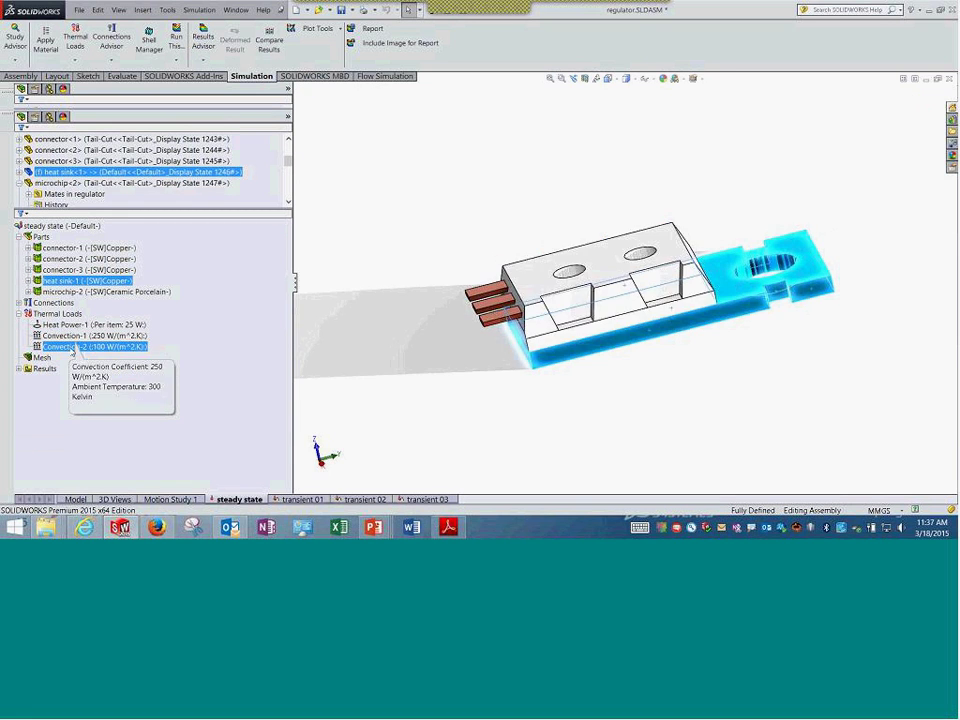
click(70, 339)
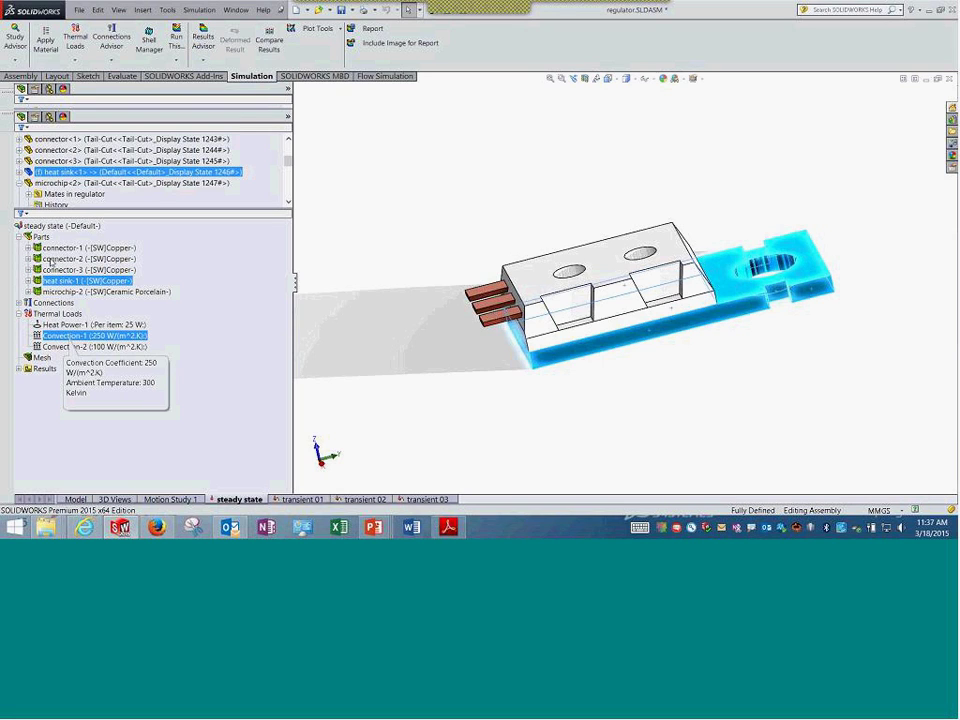
- Review the steady state study's properties, including solution type, solver, advanced tolerance options and remarks, and cancel without changes
click(40, 236)
click(60, 226)
right_click(60, 226)
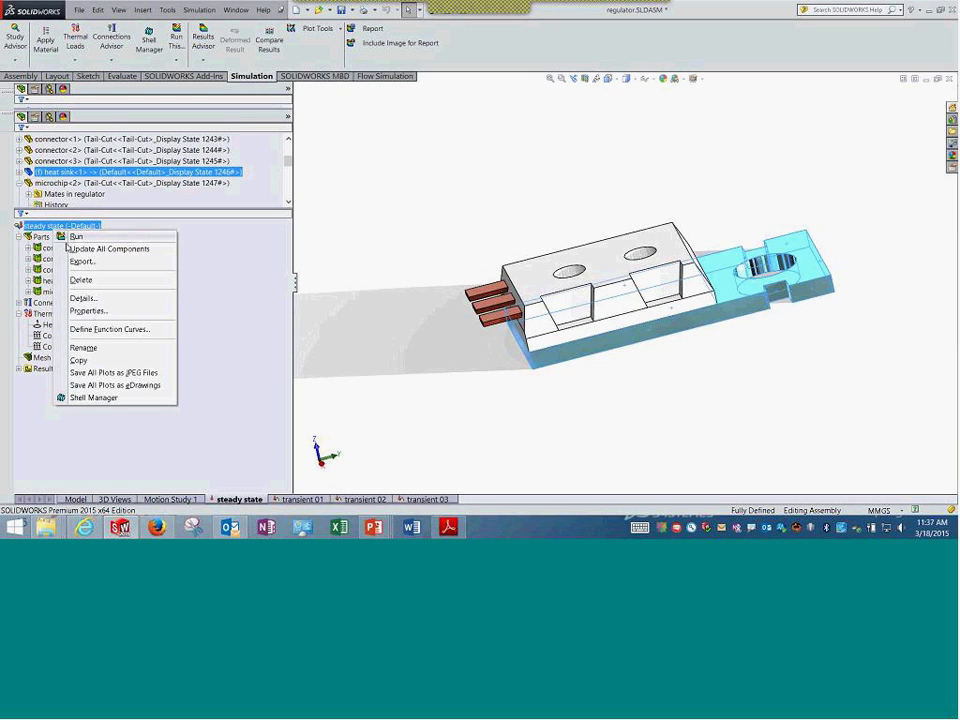
click(95, 312)
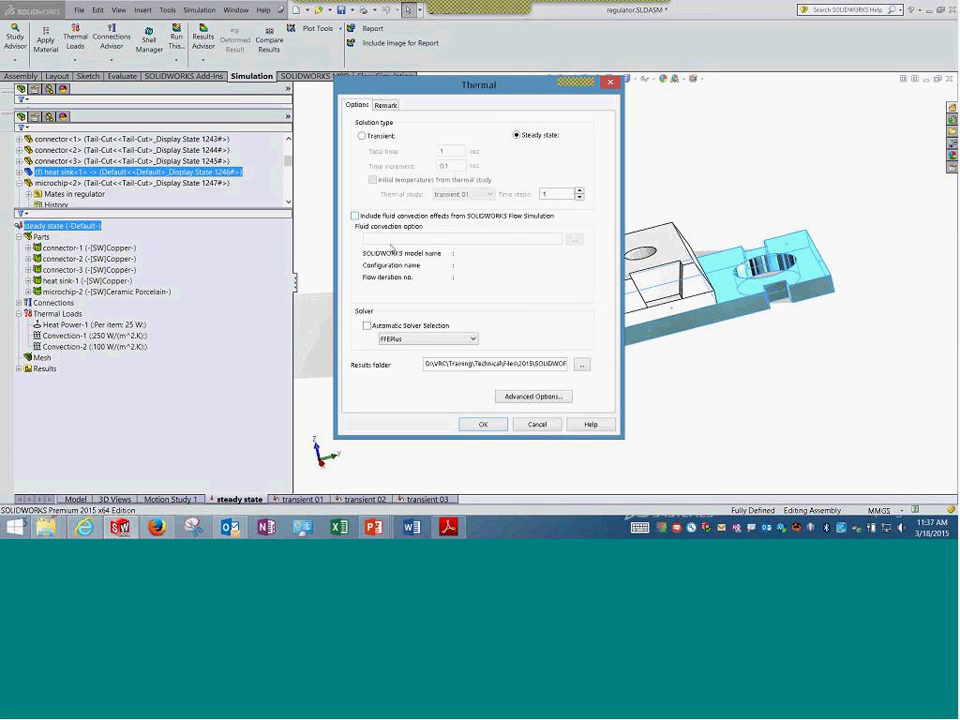
click(505, 397)
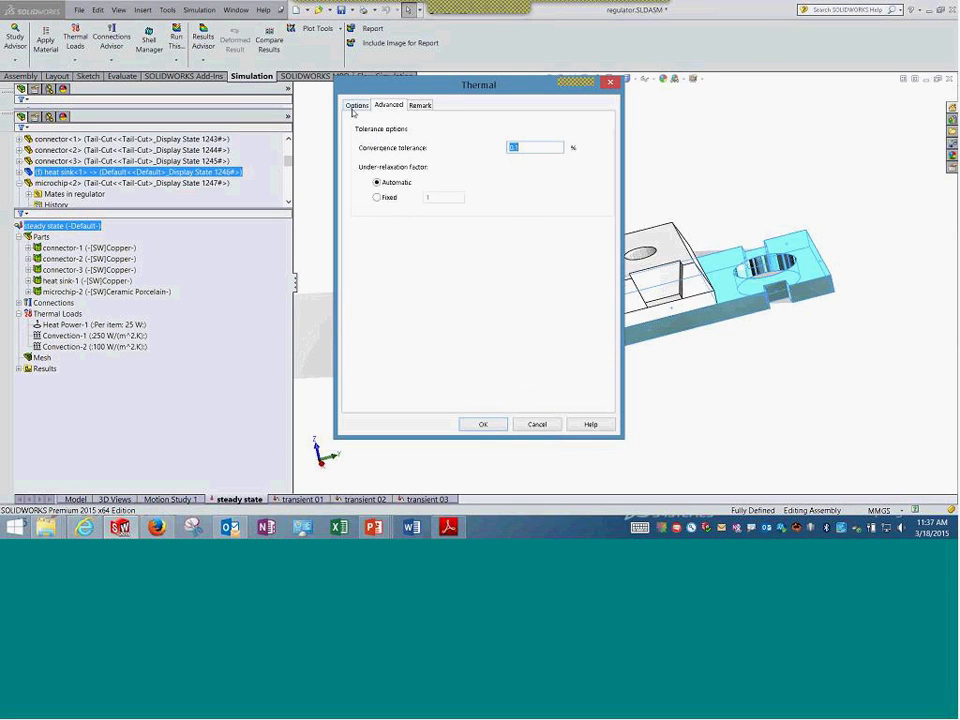
click(356, 106)
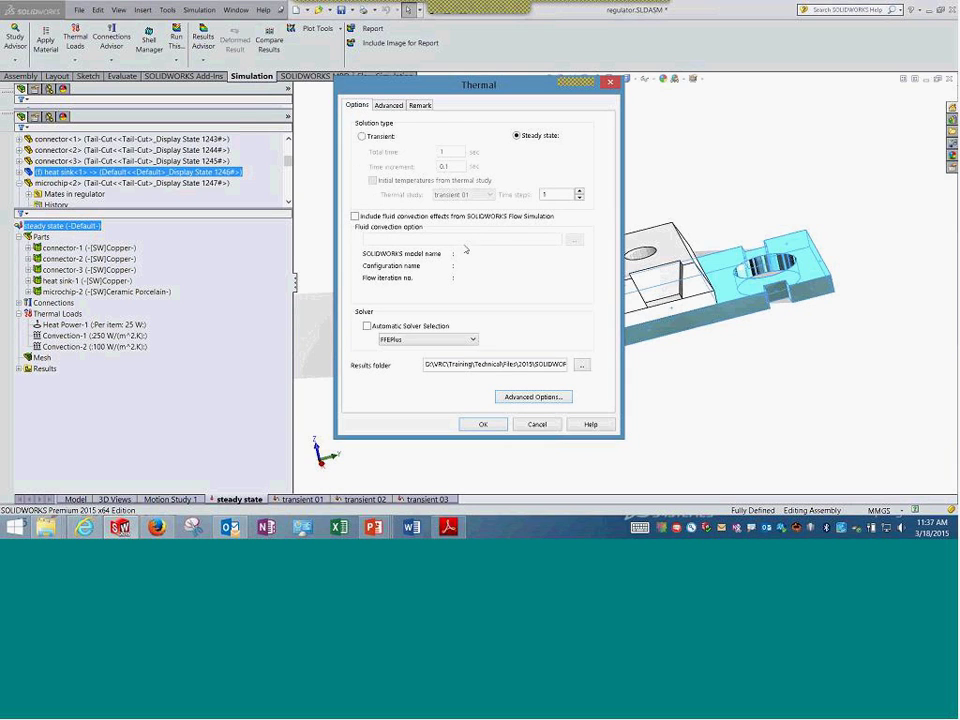
drag(434, 93, 323, 65)
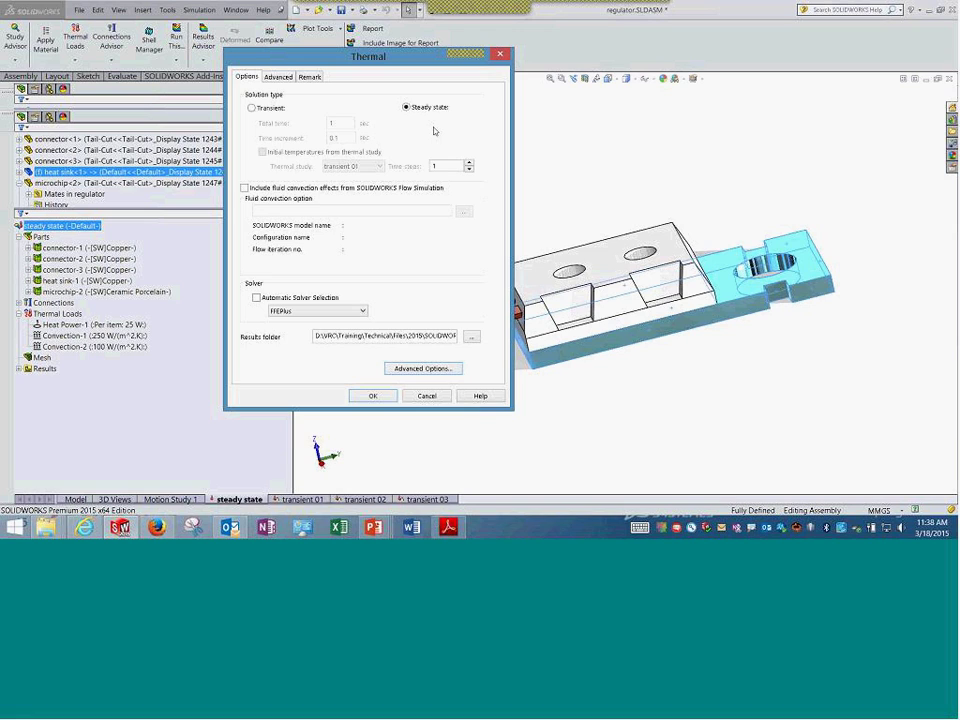
click(274, 77)
click(247, 77)
click(309, 77)
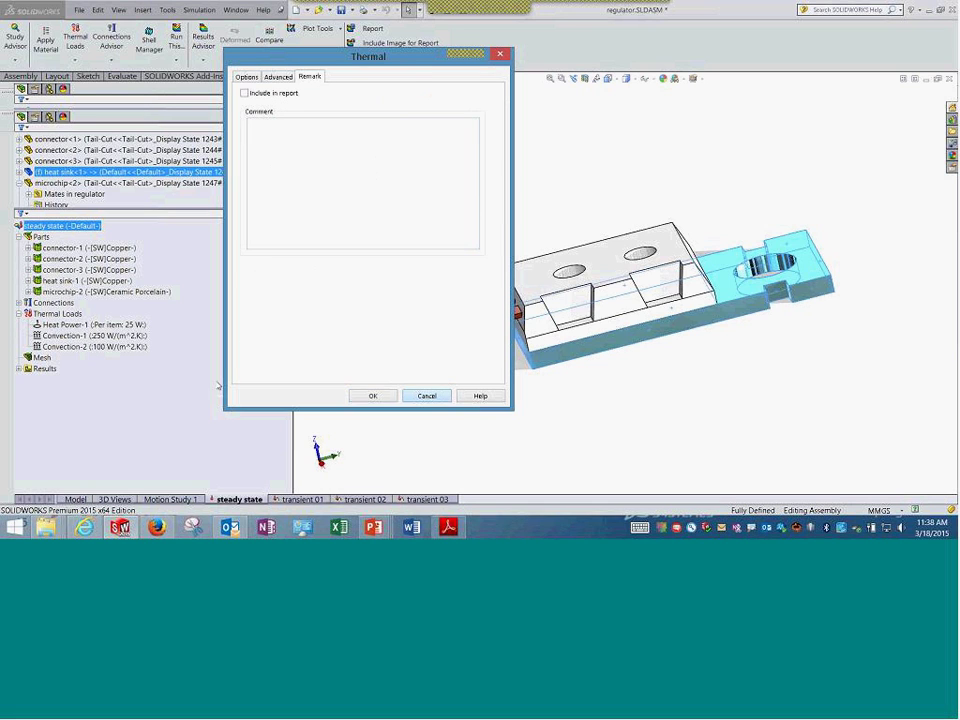
click(425, 396)
- Expand the steady state study's results and display the temperature plot
double_click(44, 368)
click(66, 380)
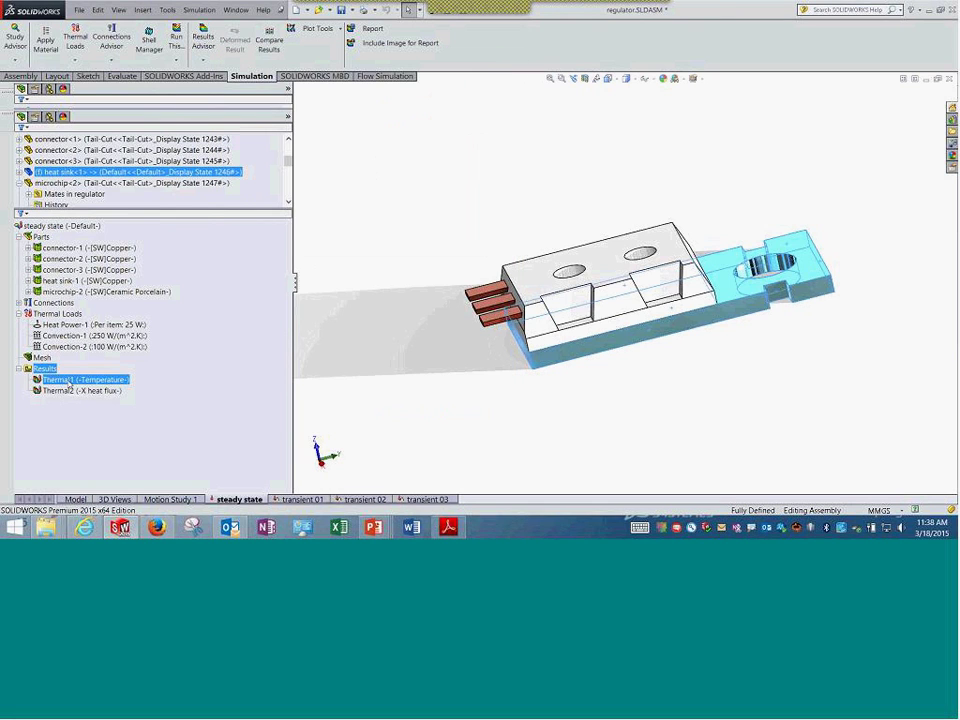
double_click(68, 381)
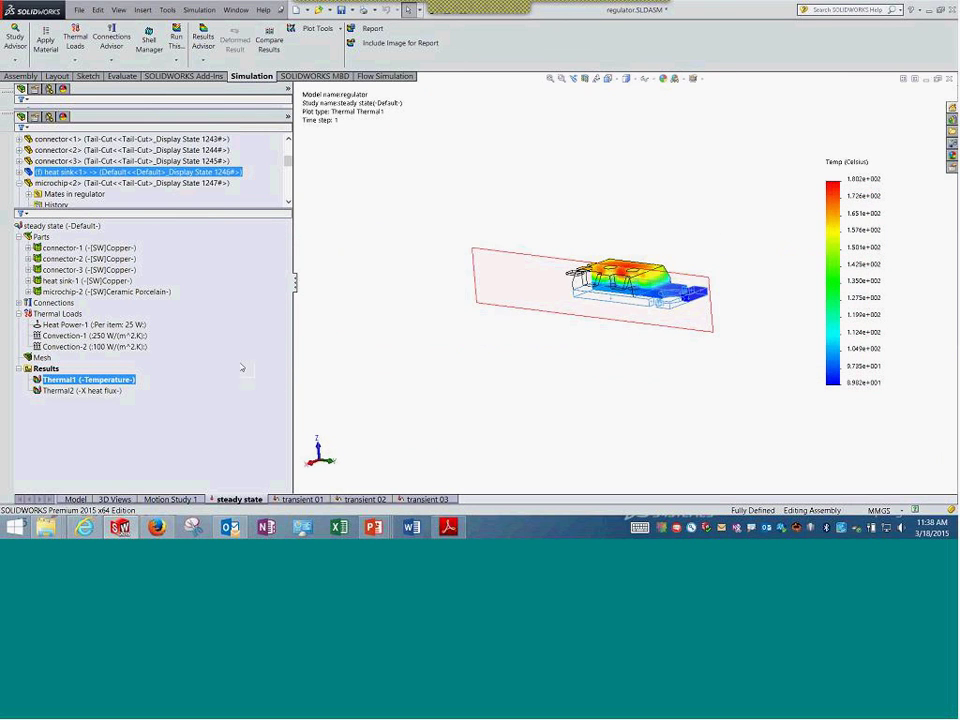
- Define a new thermal plot of the steady state results showing the X temperature gradient (GRADX) in K/m
right_click(66, 379)
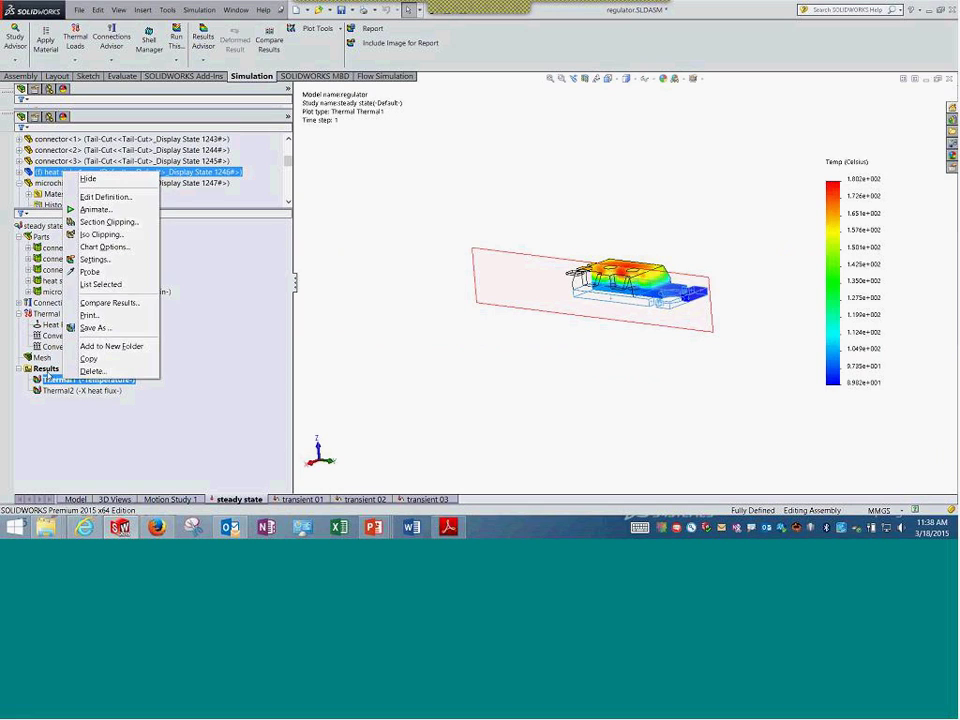
right_click(55, 369)
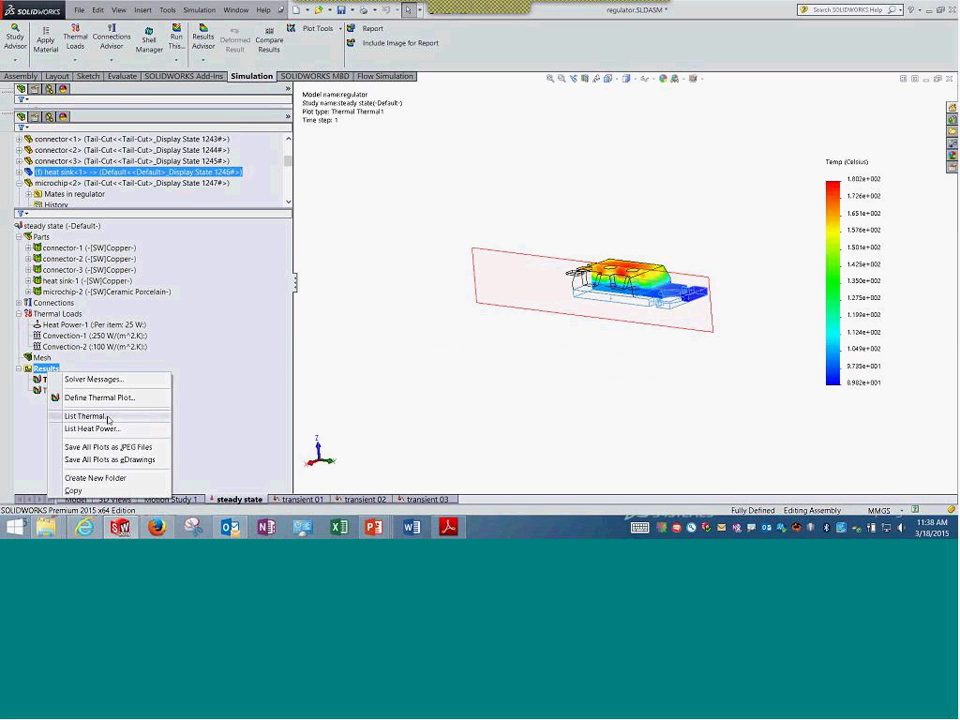
click(100, 397)
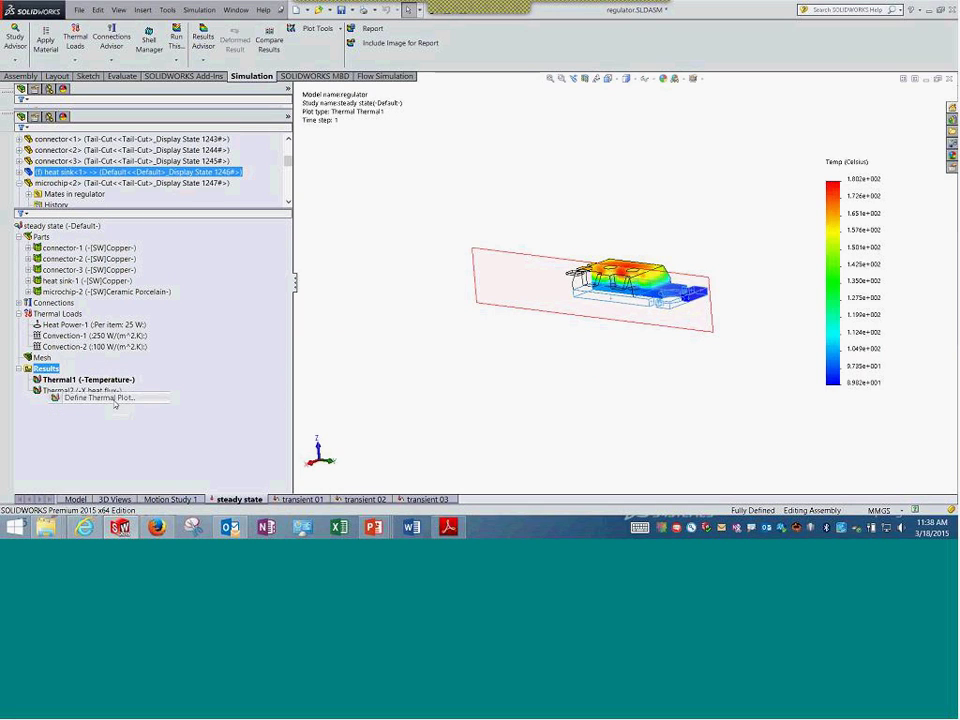
click(120, 171)
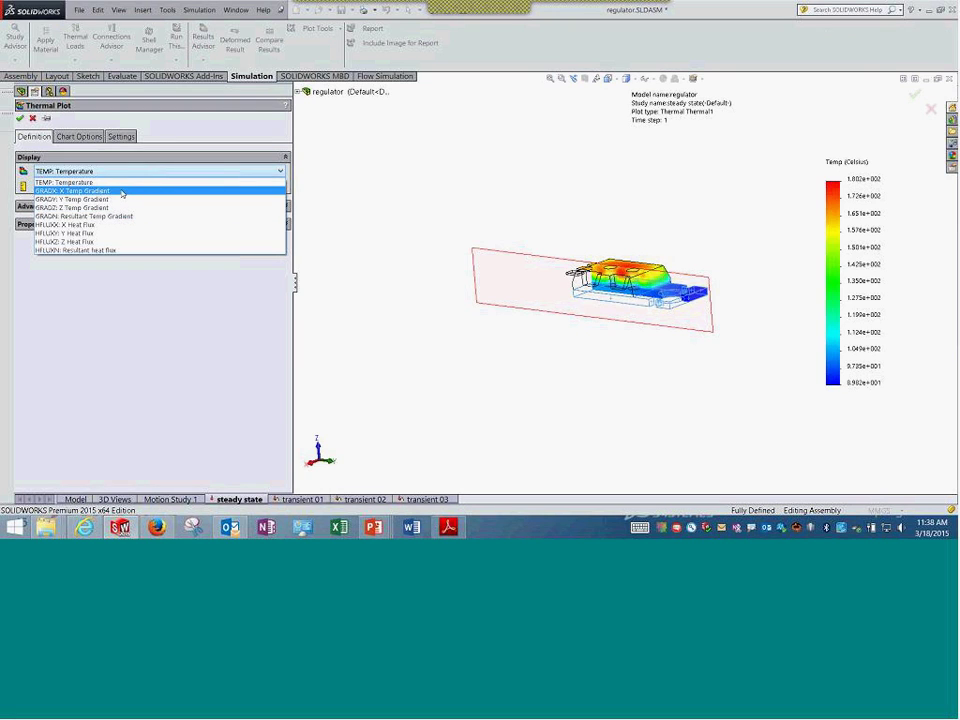
click(122, 191)
click(20, 118)
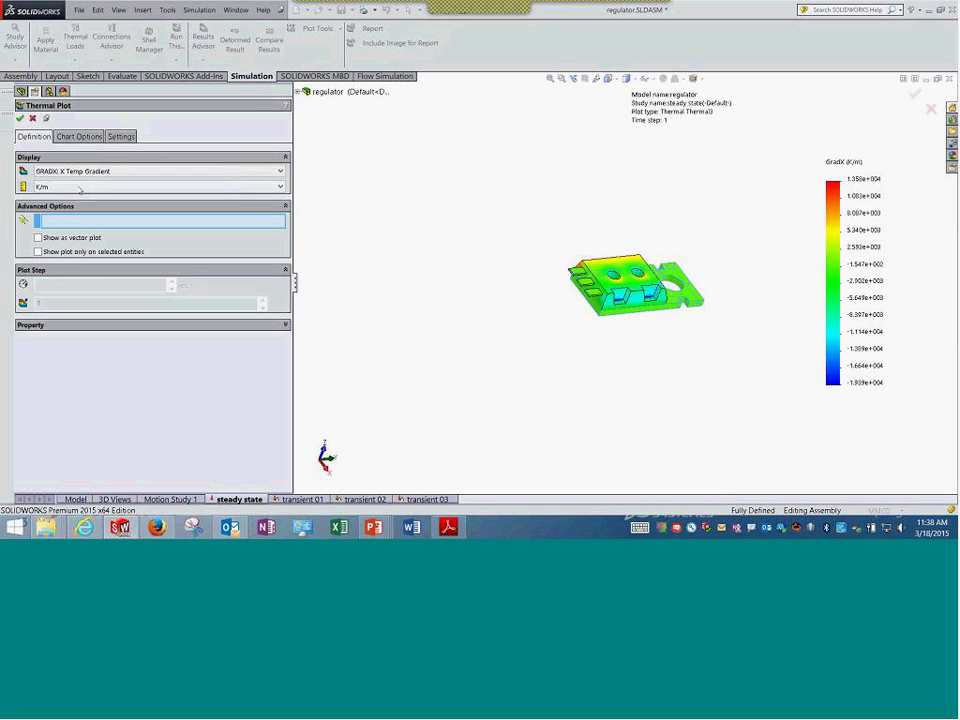
- Create an X heat flux plot (HFLUXX) in W/m^2 and inspect it around the heat sink's hole
click(92, 172)
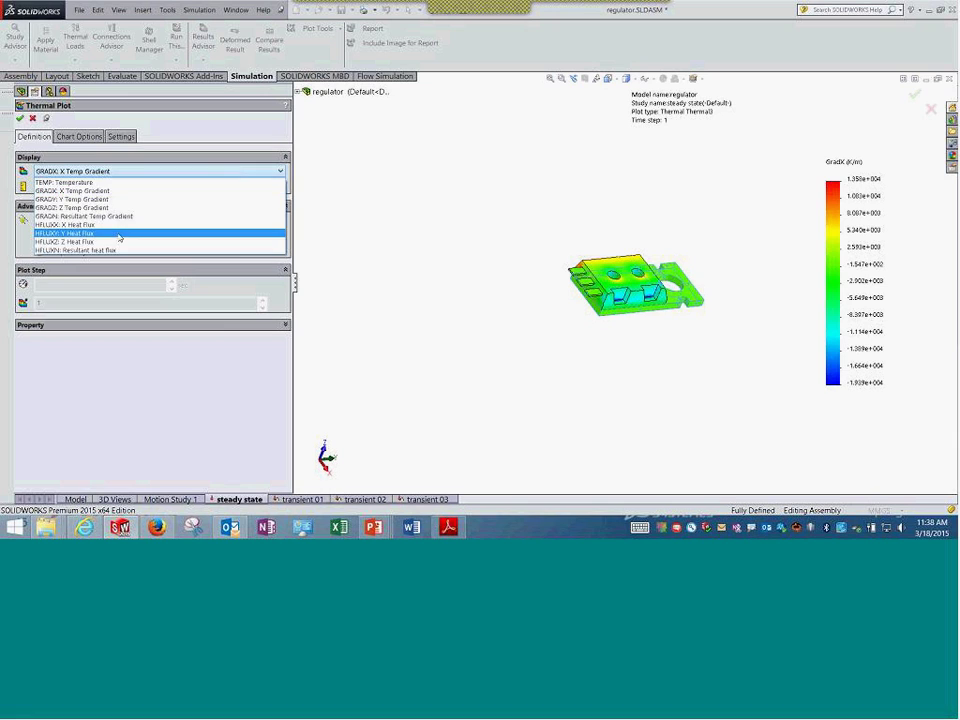
click(115, 224)
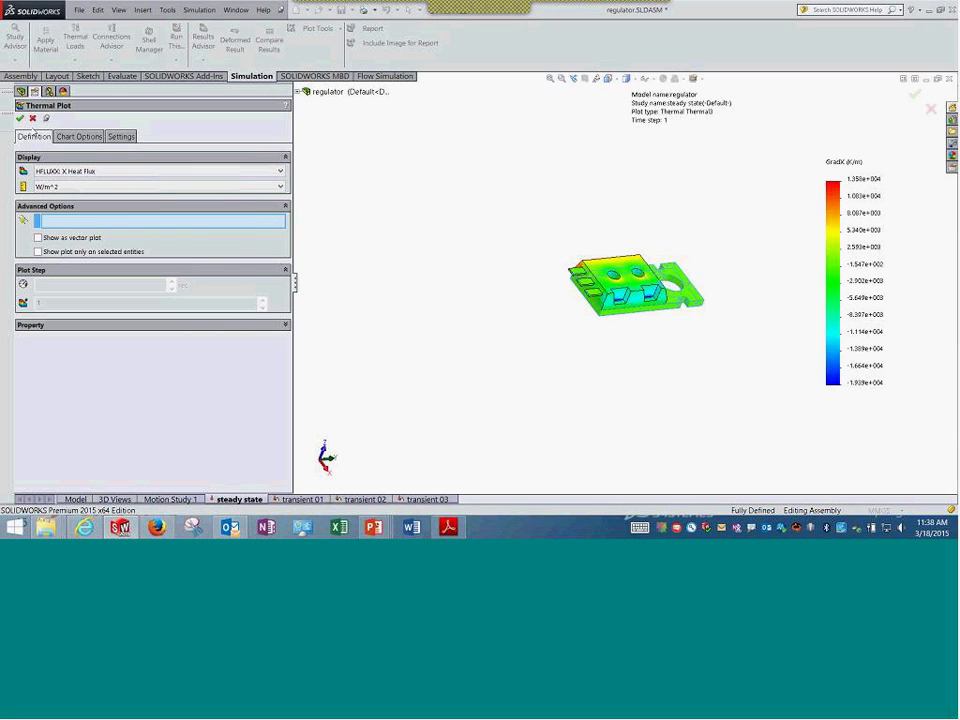
click(19, 118)
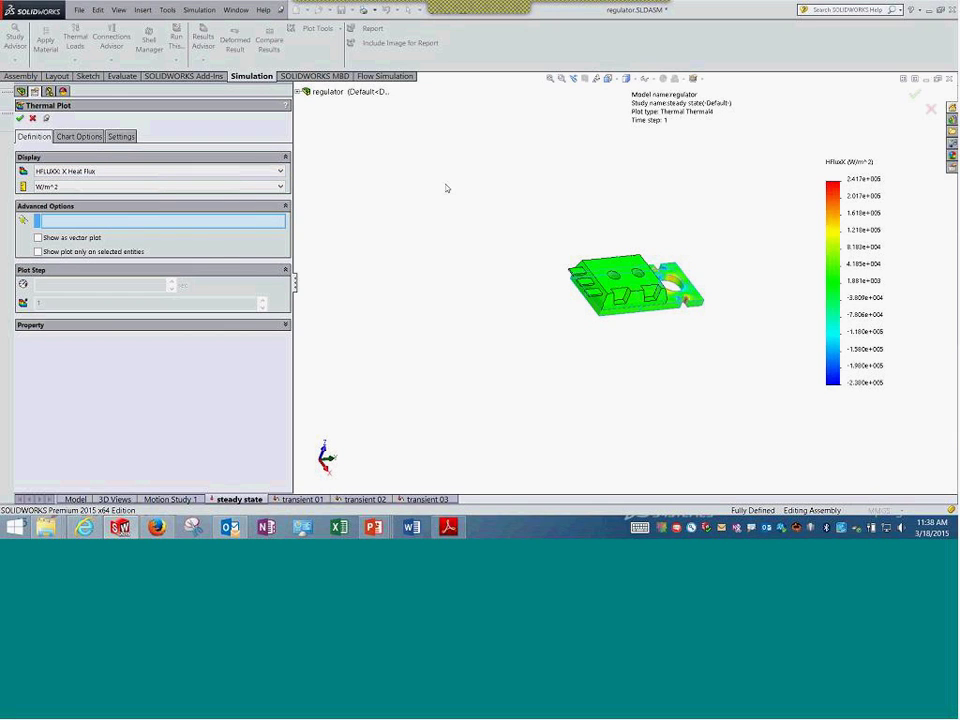
middle_drag(660, 318, 688, 306)
scroll(681, 306, down, 10)
scroll(483, 222, up, 10)
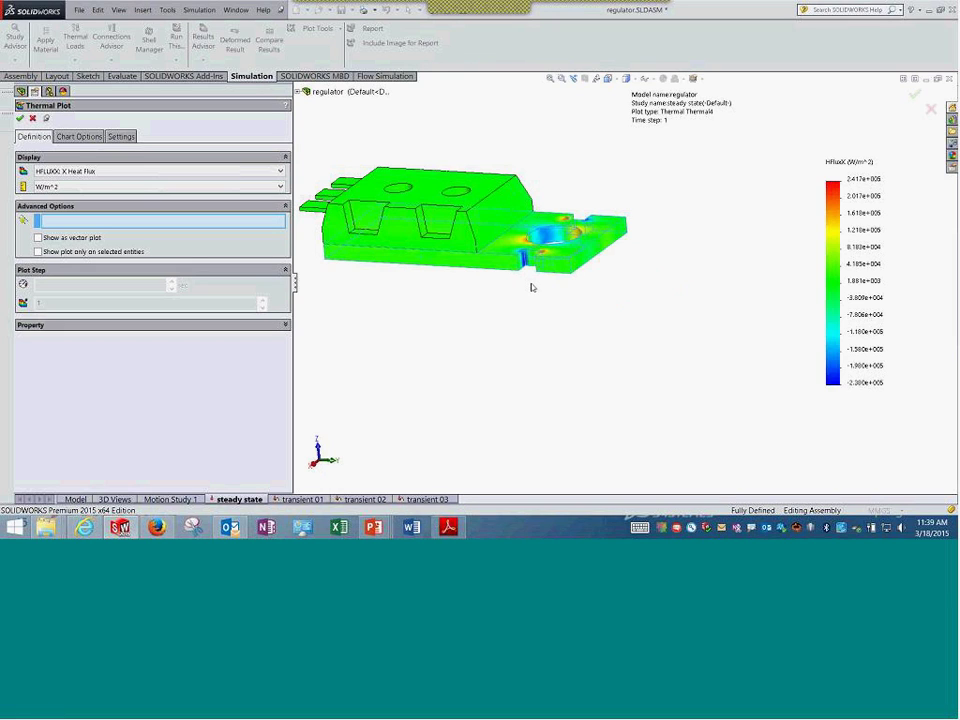
- Create a resultant heat flux plot (HFLUXN) in W/m^2 and inspect the heat sink from the underside and from above
click(144, 172)
click(100, 242)
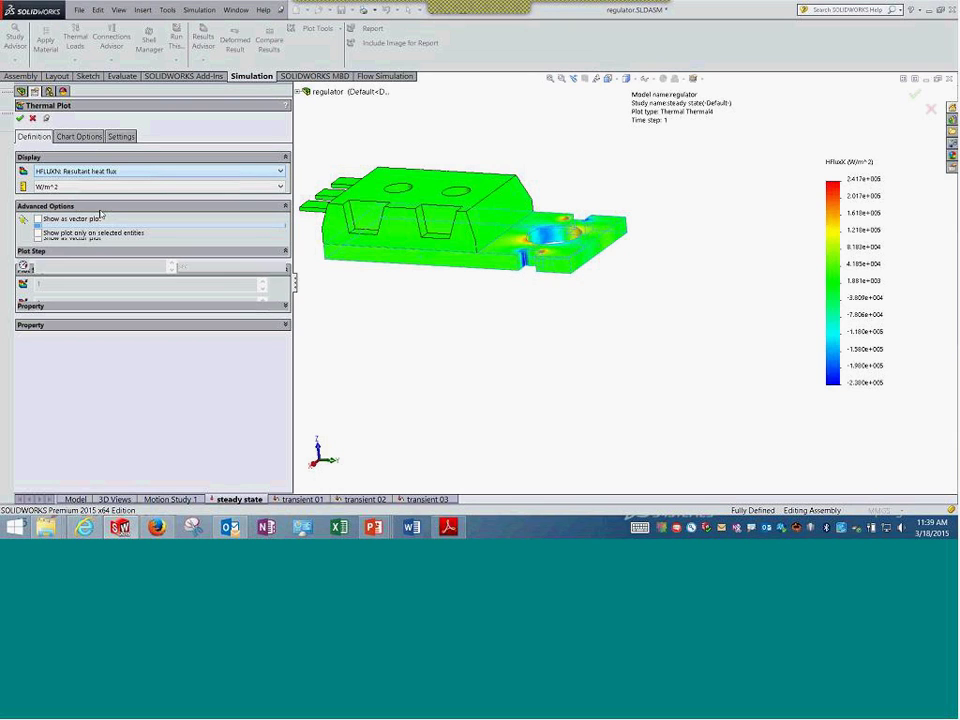
middle_drag(345, 289, 520, 200)
scroll(572, 258, down, 5)
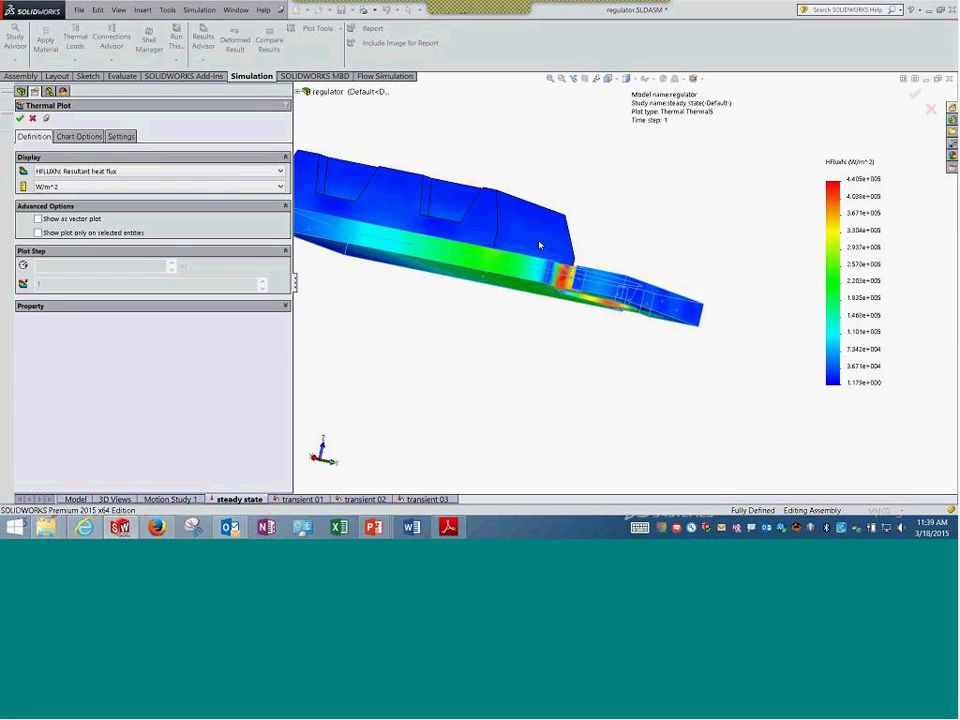
middle_drag(446, 242, 570, 349)
scroll(561, 364, up, 5)
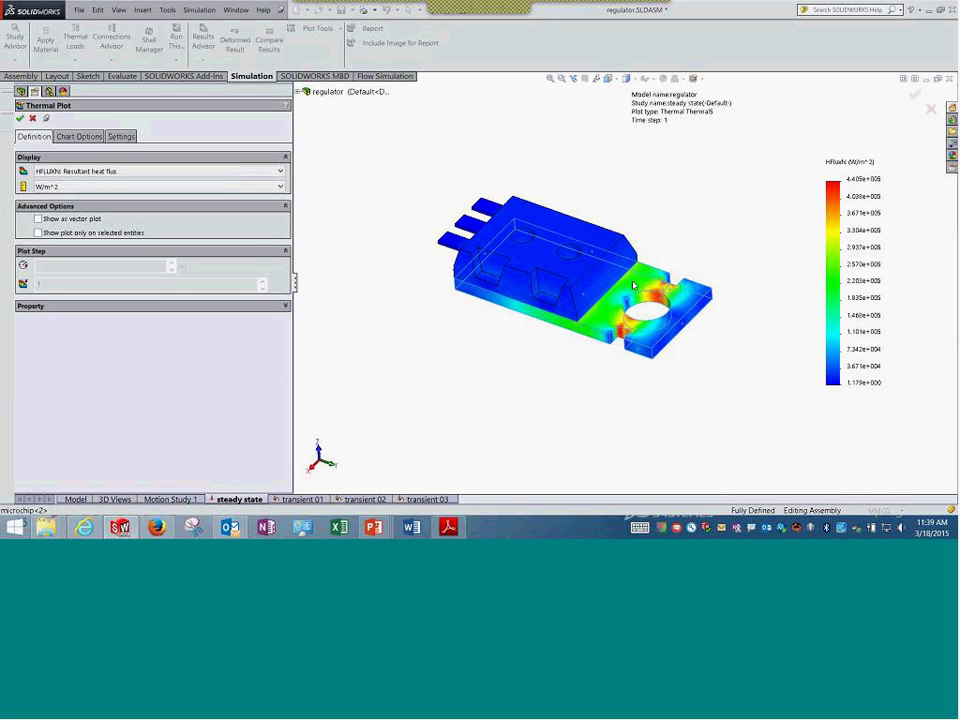
- Create a resultant temperature gradient plot (GRADN) in K/m, inspect it on the microchip, and finish defining thermal plots
click(137, 173)
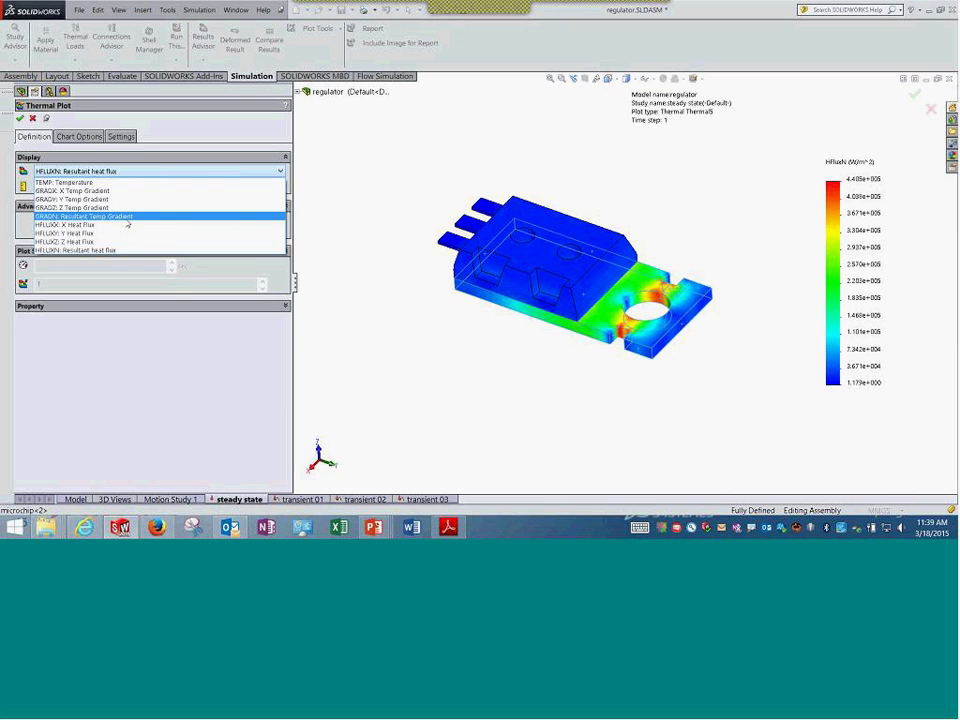
click(127, 224)
click(120, 172)
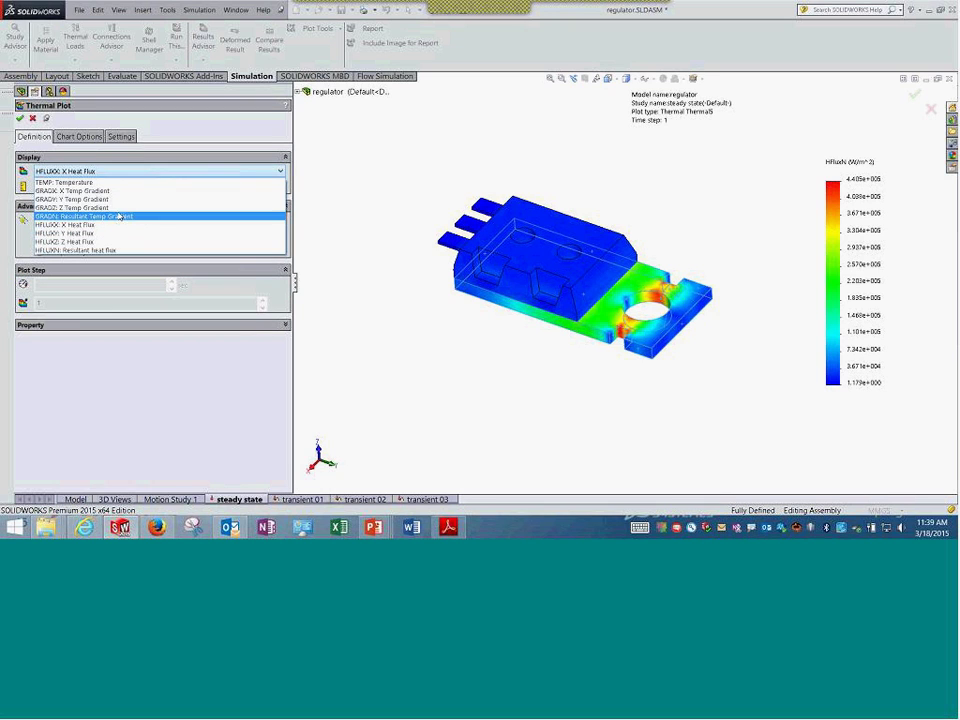
click(118, 216)
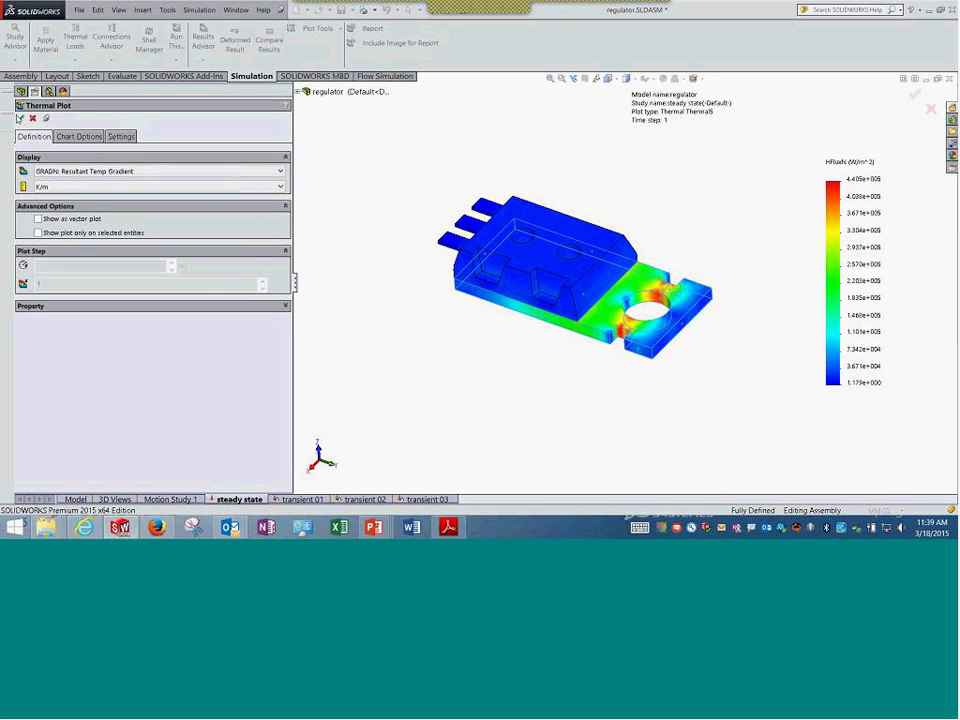
click(19, 118)
middle_drag(491, 314, 497, 201)
scroll(590, 306, down, 5)
scroll(574, 304, up, 3)
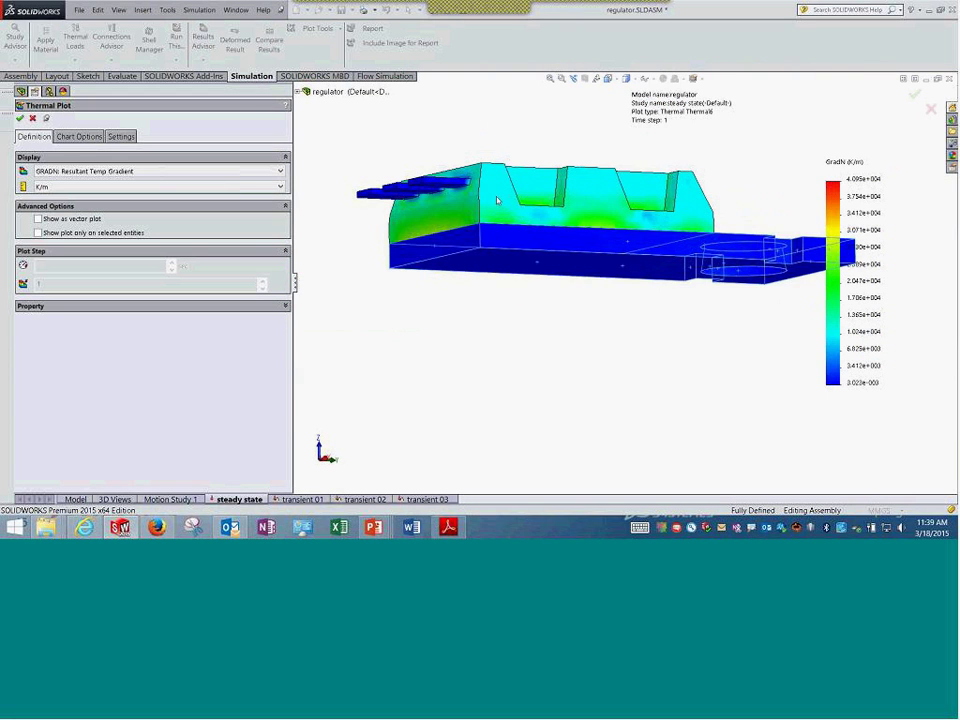
scroll(497, 201, up, 4)
middle_drag(690, 219, 626, 275)
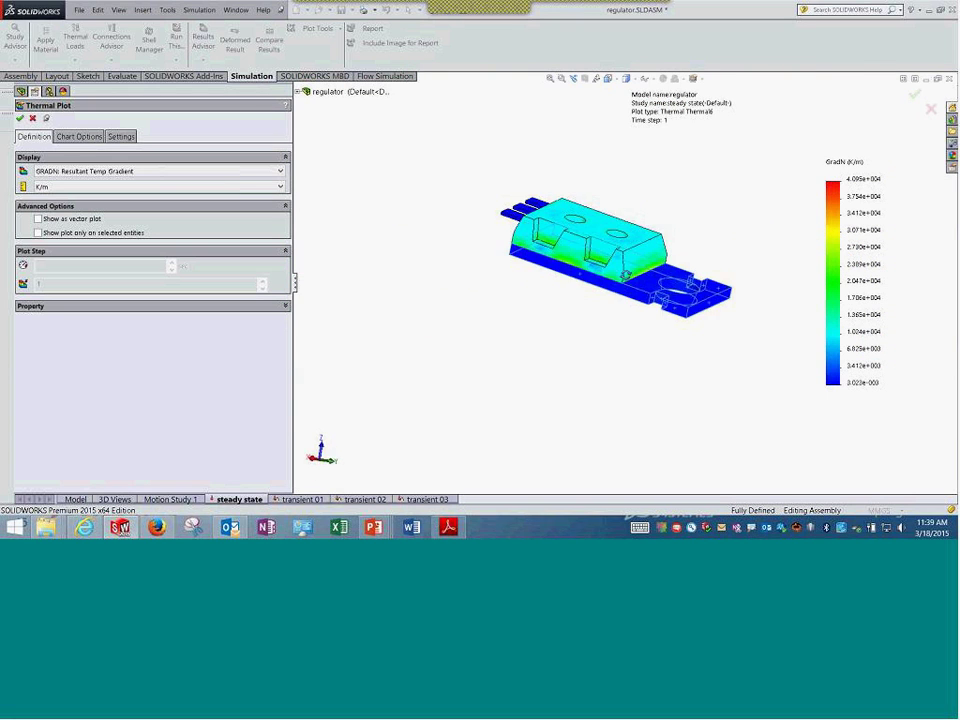
scroll(626, 275, down, 1)
click(551, 79)
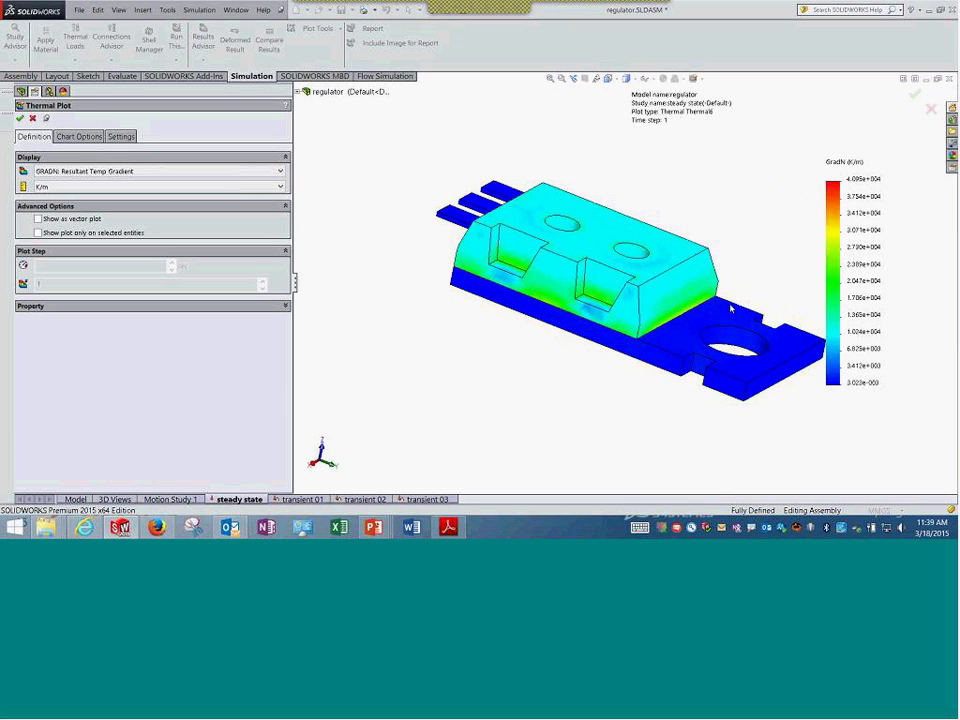
right_click(347, 327)
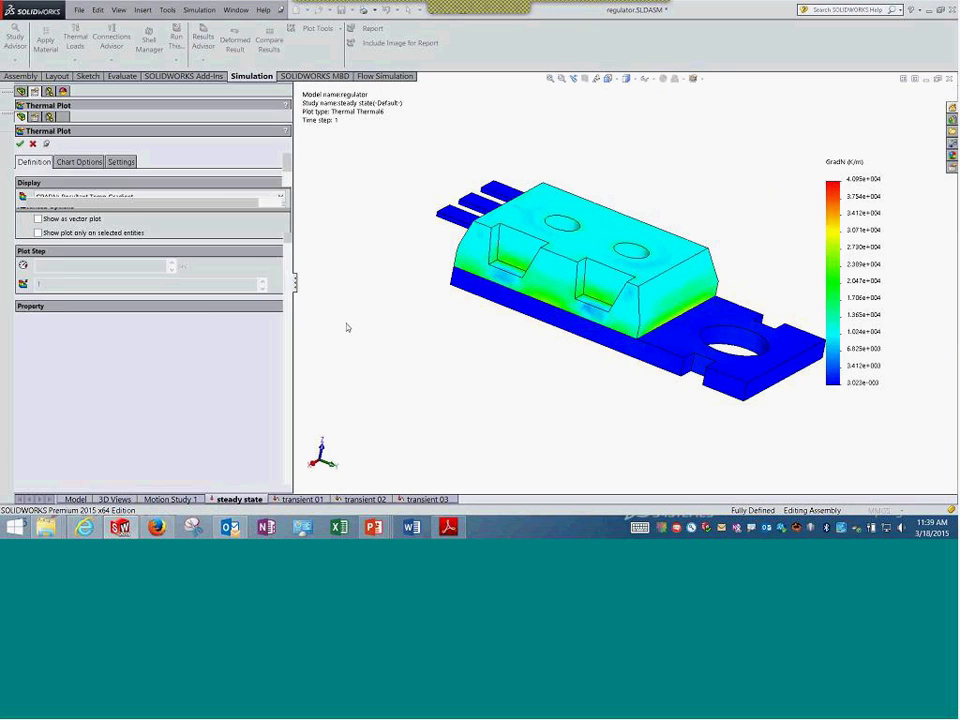
- Display the saved result plots one after another, from resultant heat flux back through the X plots to temperature
click(85, 427)
double_click(85, 424)
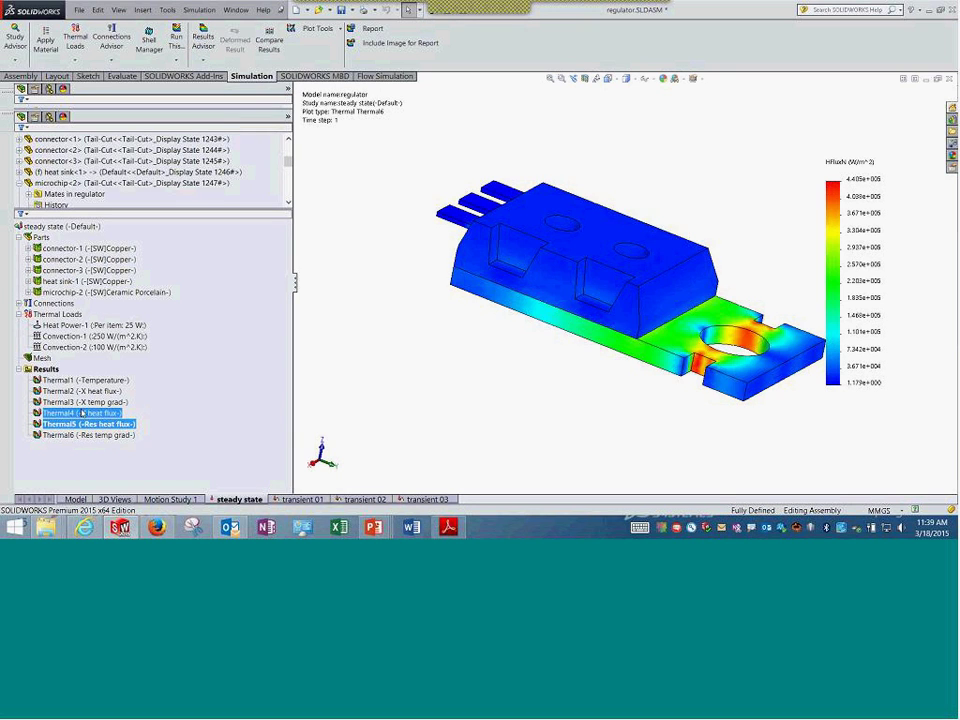
double_click(85, 413)
click(88, 401)
double_click(88, 401)
double_click(88, 391)
click(88, 383)
double_click(88, 382)
middle_drag(460, 296, 482, 300)
scroll(482, 300, up, 3)
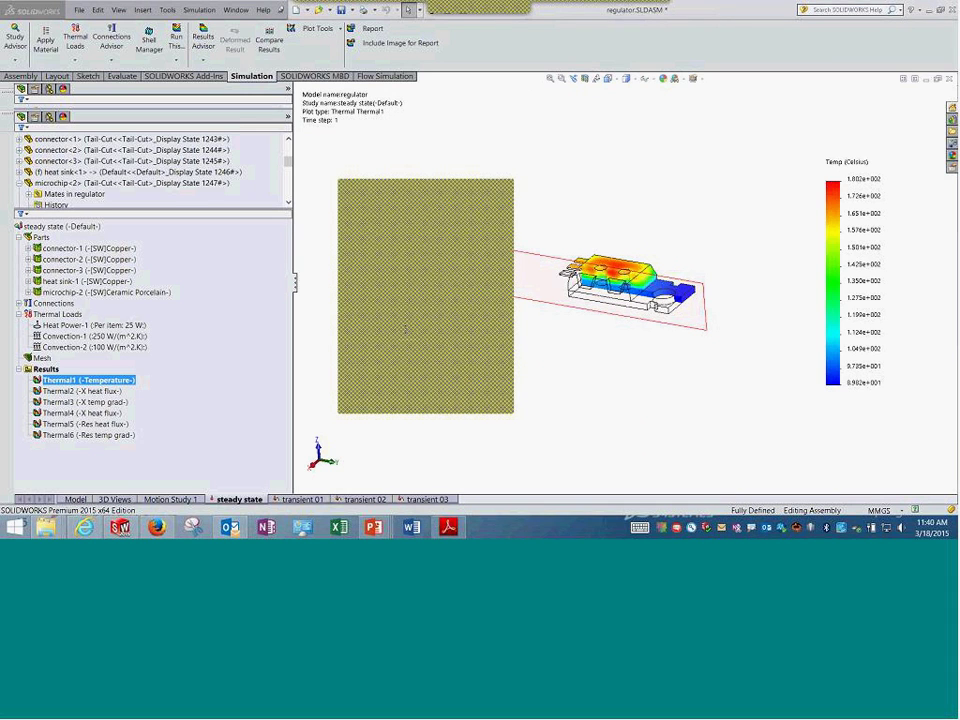
- Save the regulator assembly and close it
click(88, 281)
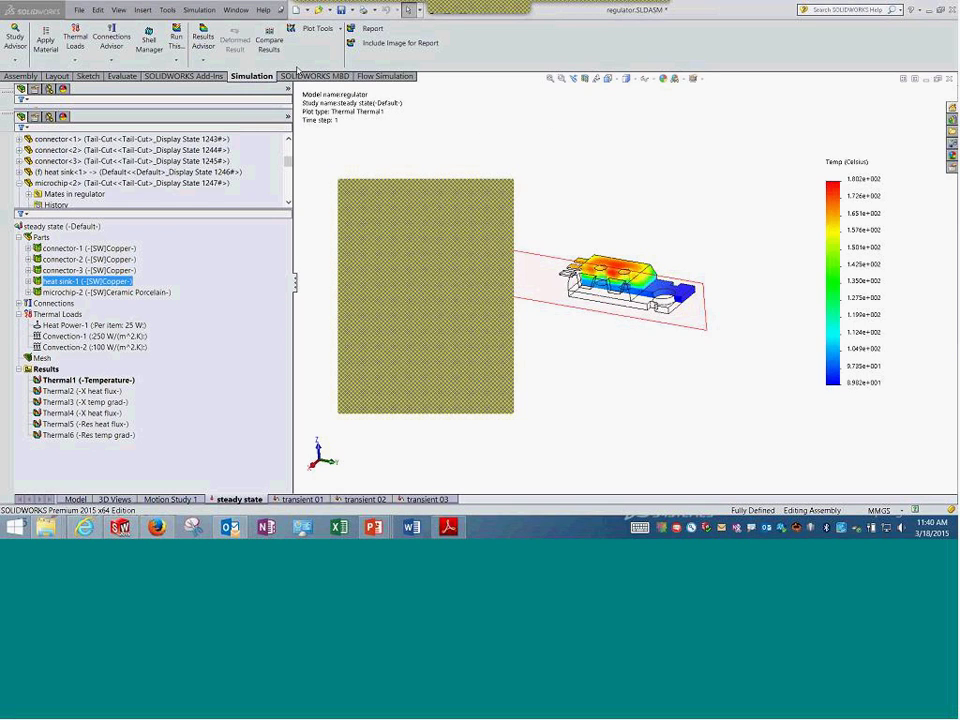
key(ctrl+s)
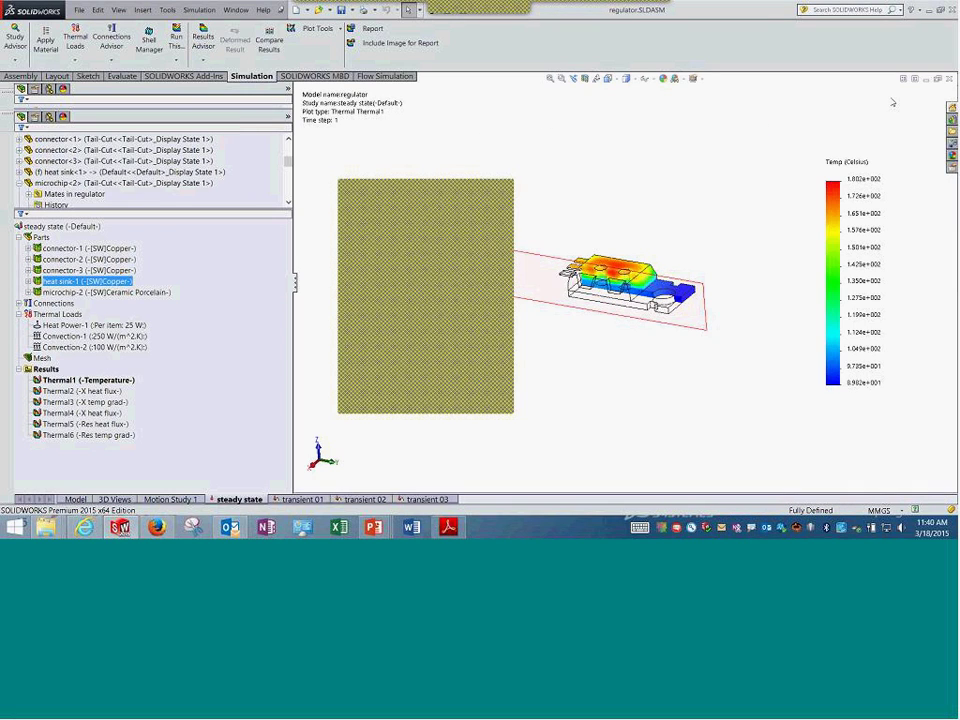
key(ctrl+w)
- Open cup.SLDPRT from the Exercises folder of Lesson06
click(79, 10)
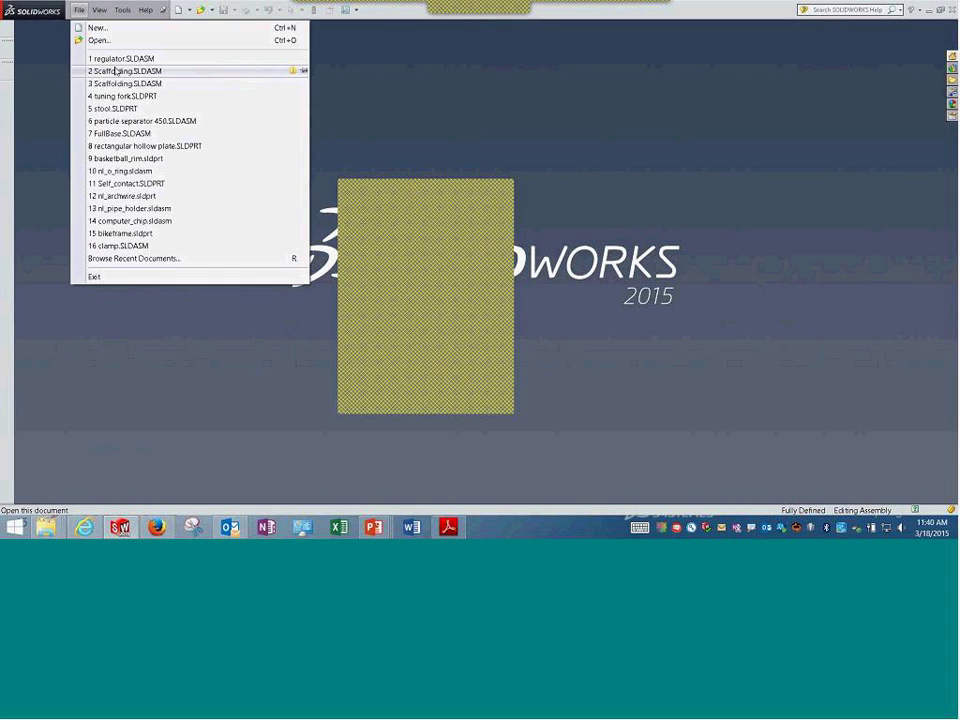
click(114, 58)
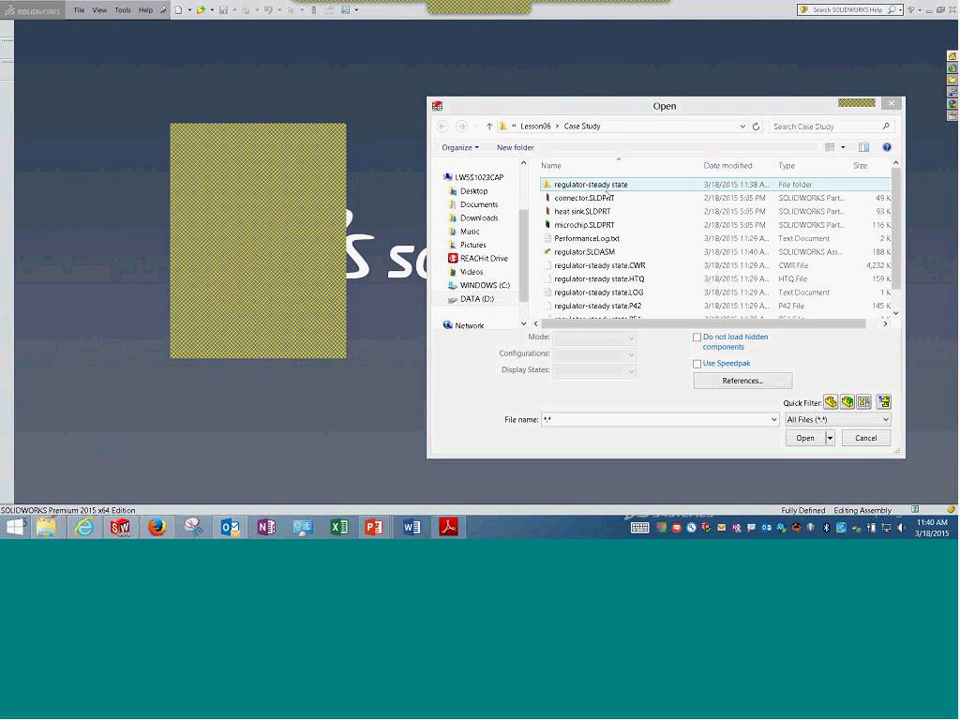
click(597, 252)
click(535, 126)
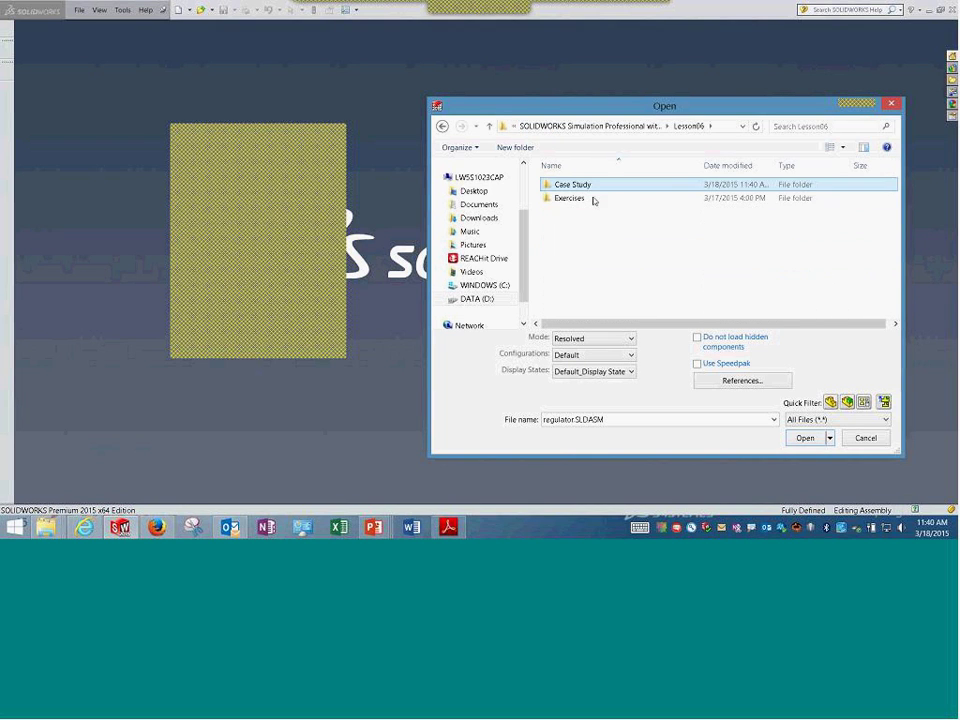
double_click(593, 199)
click(591, 187)
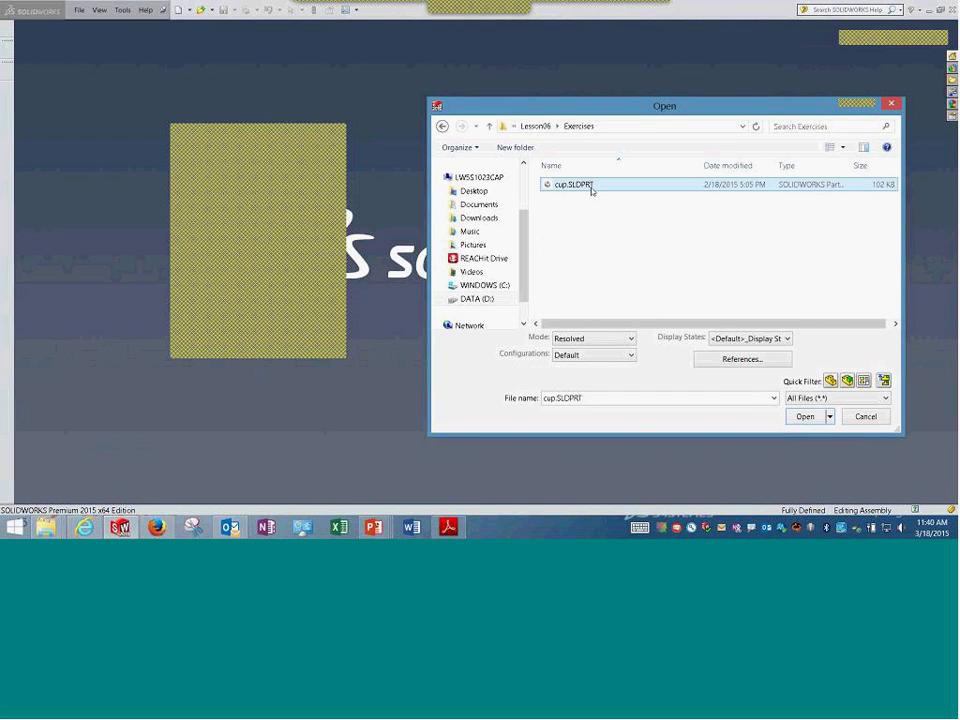
double_click(591, 187)
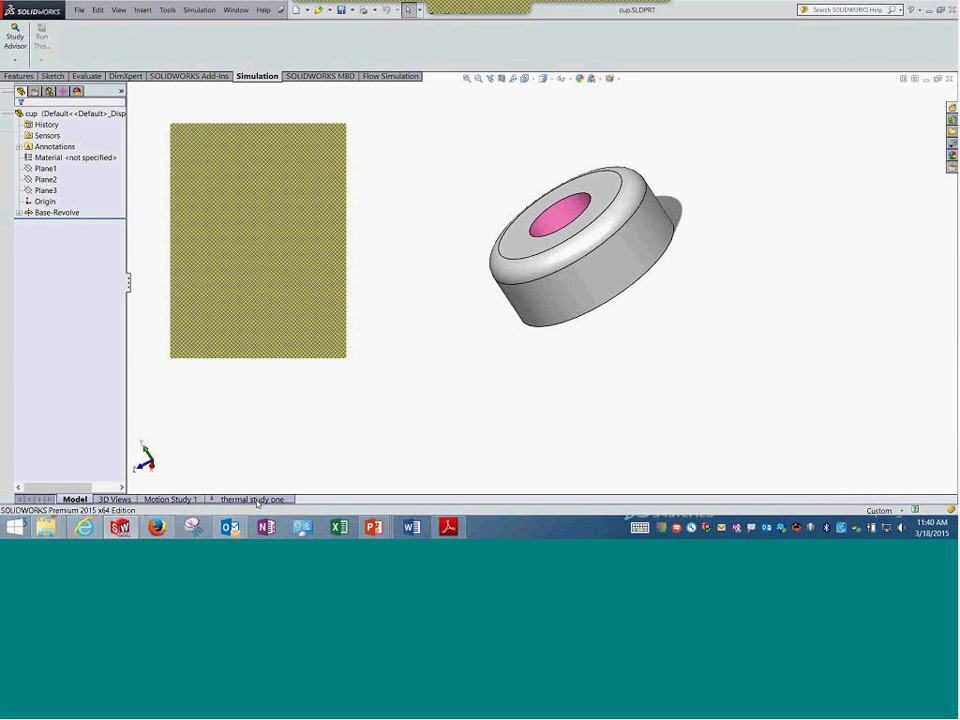
- Activate the cup's study "thermal study one" and run it
click(252, 499)
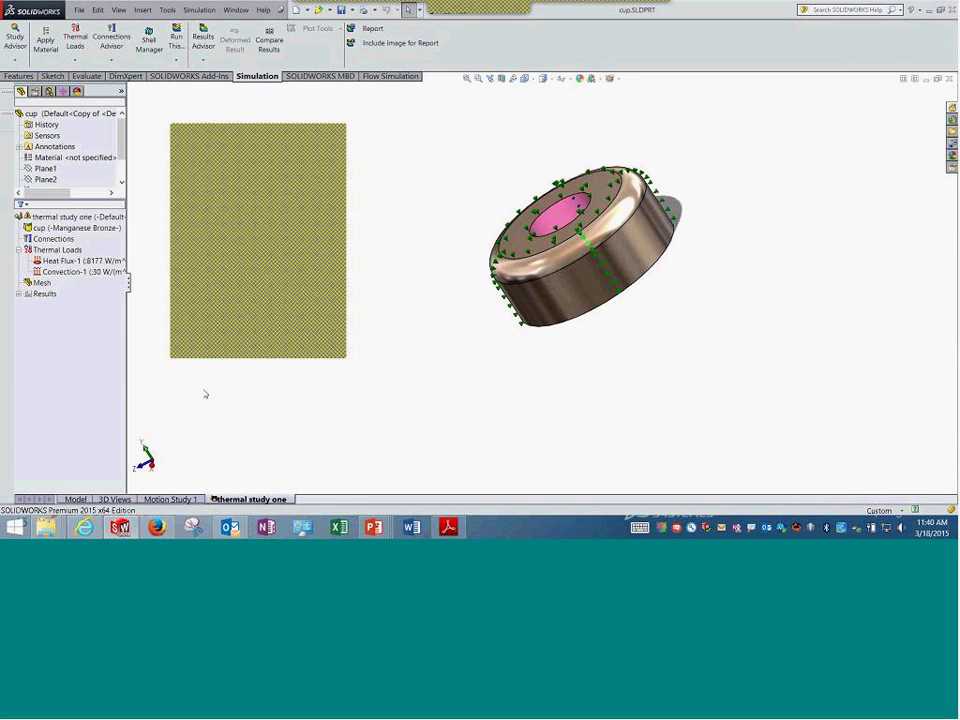
right_click(86, 217)
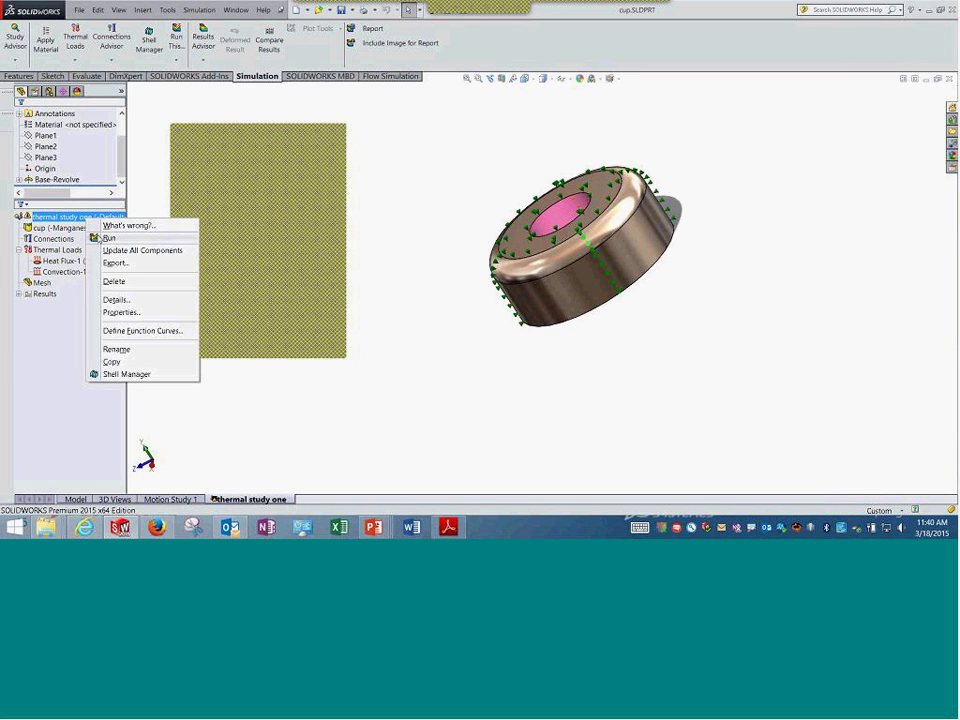
click(108, 238)
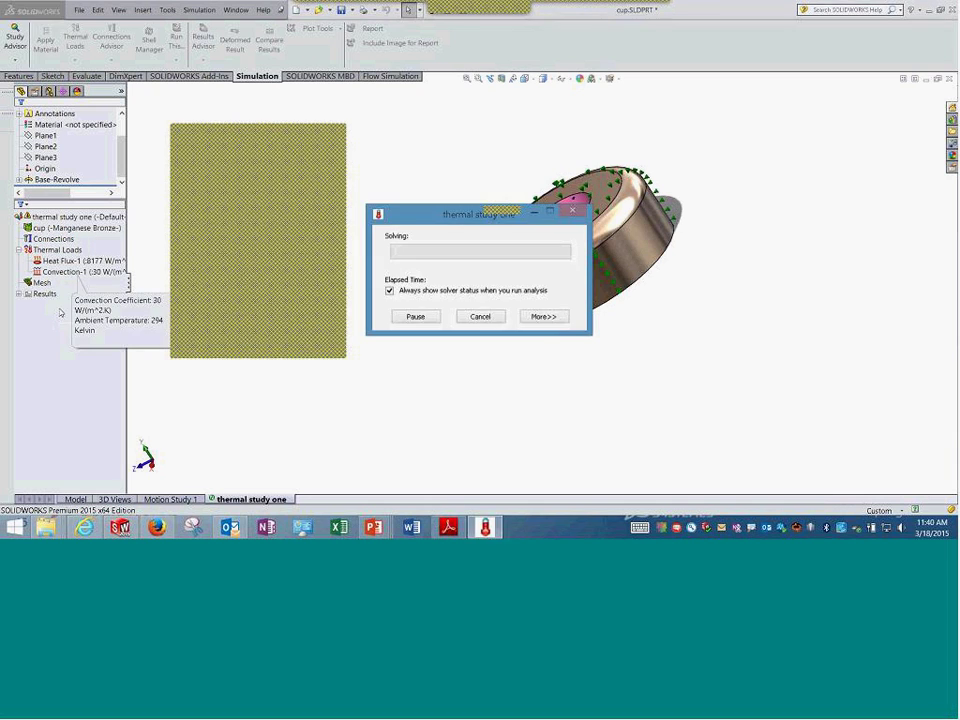
click(75, 217)
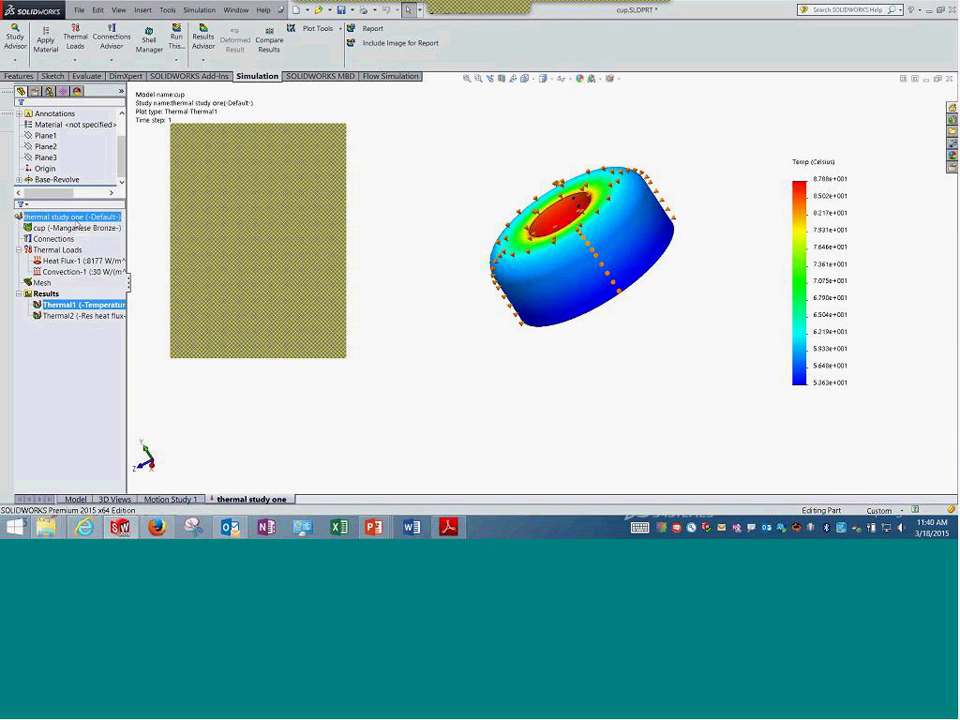
- Check the properties of thermal study one and close the cup part
right_click(77, 222)
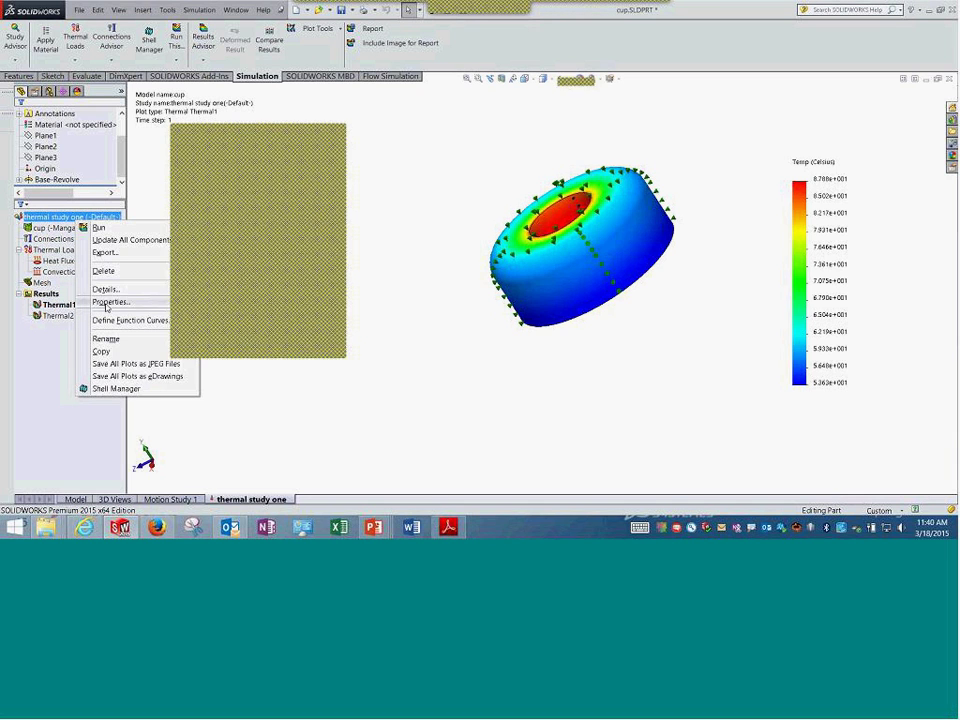
click(100, 302)
click(483, 424)
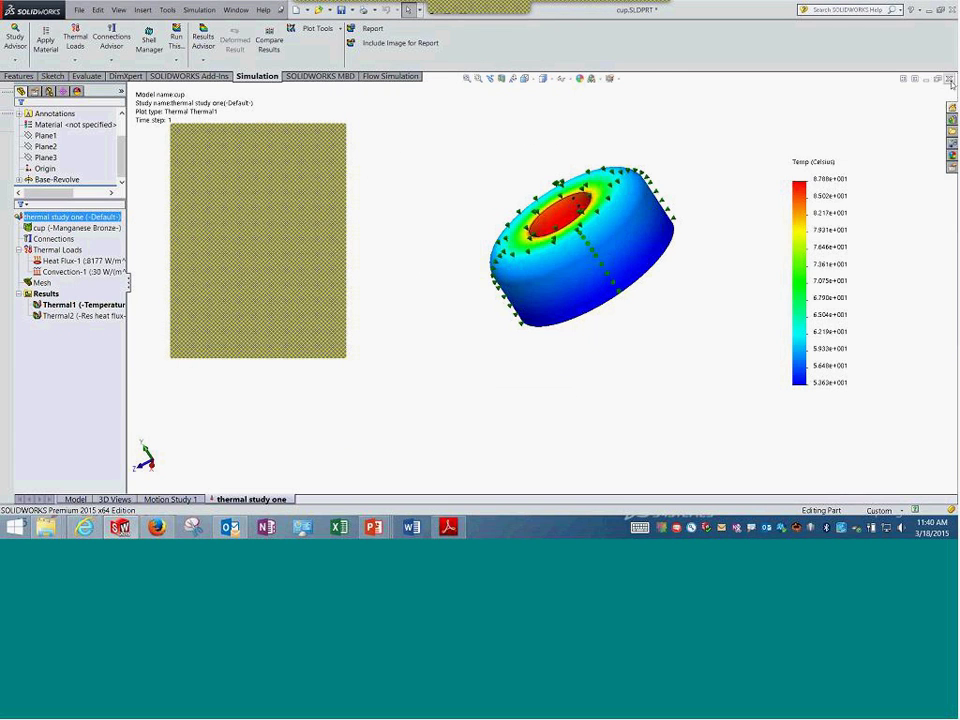
click(506, 243)
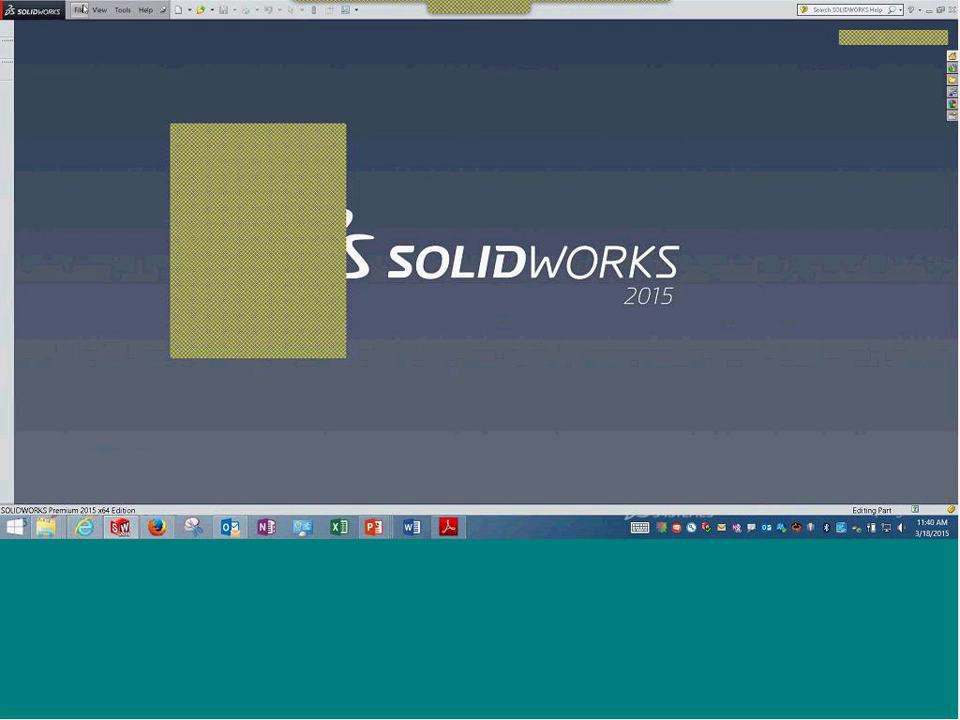
click(79, 10)
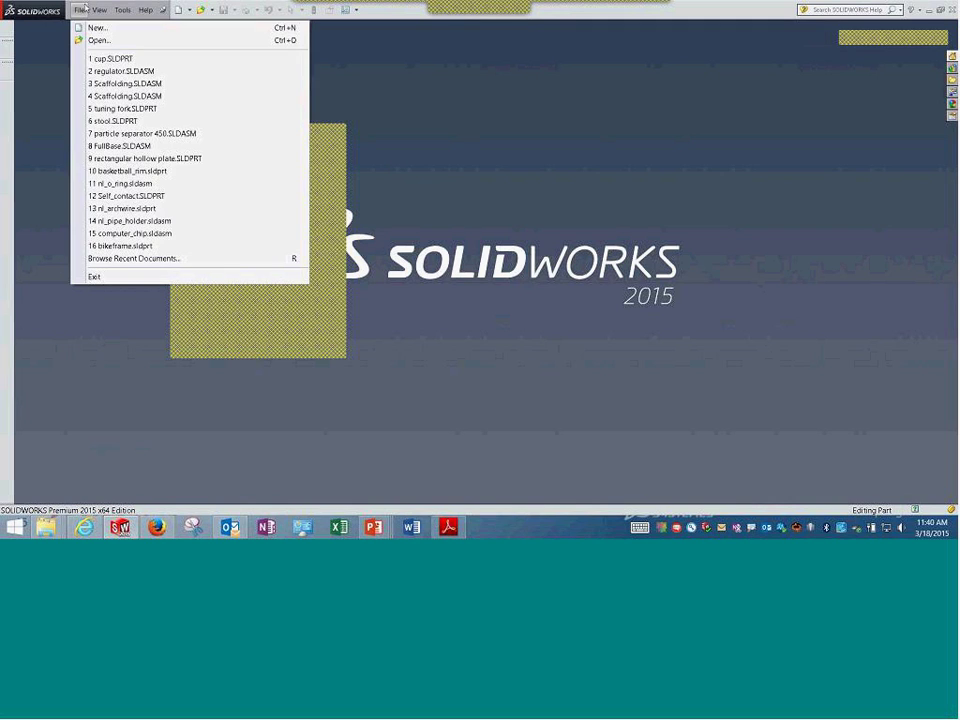
click(105, 34)
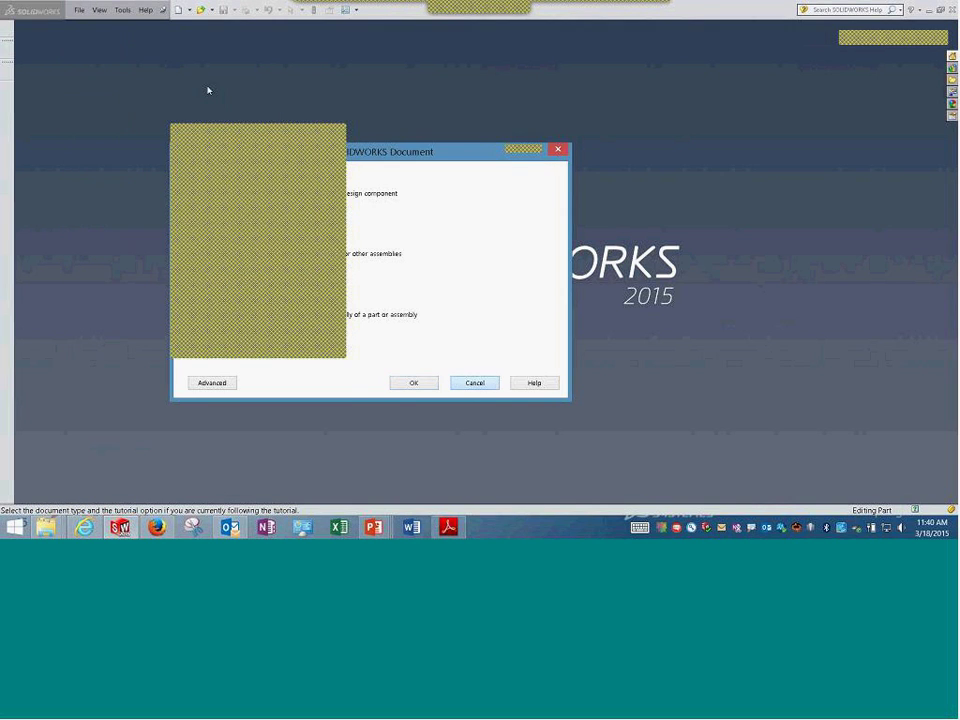
key(Escape)
- Open light.SLDASM from the Case Study folder of Lesson07
click(80, 11)
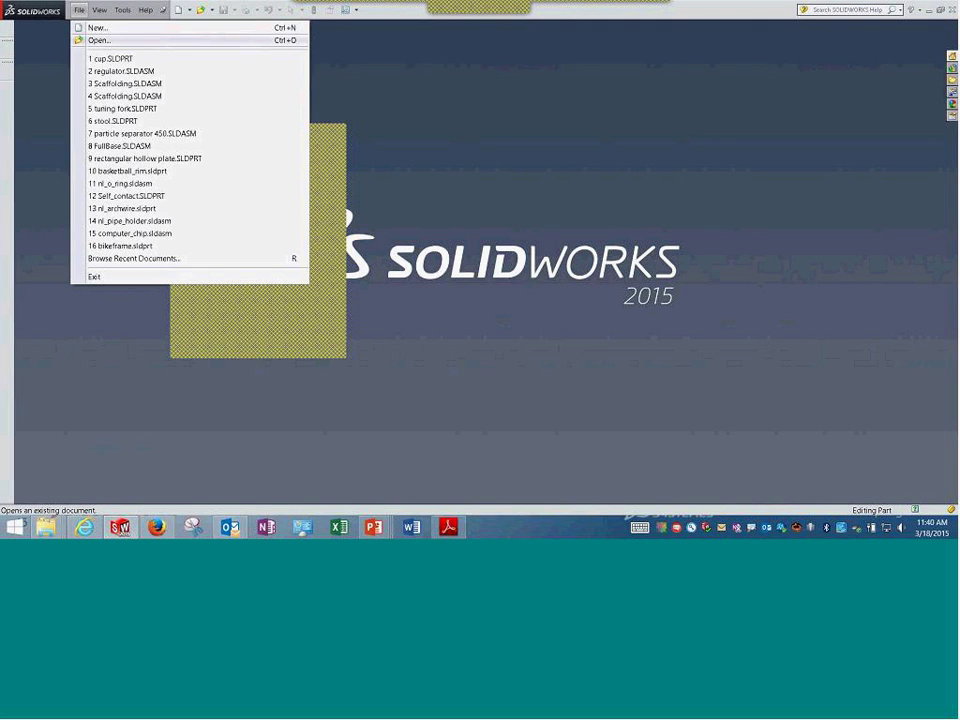
click(80, 38)
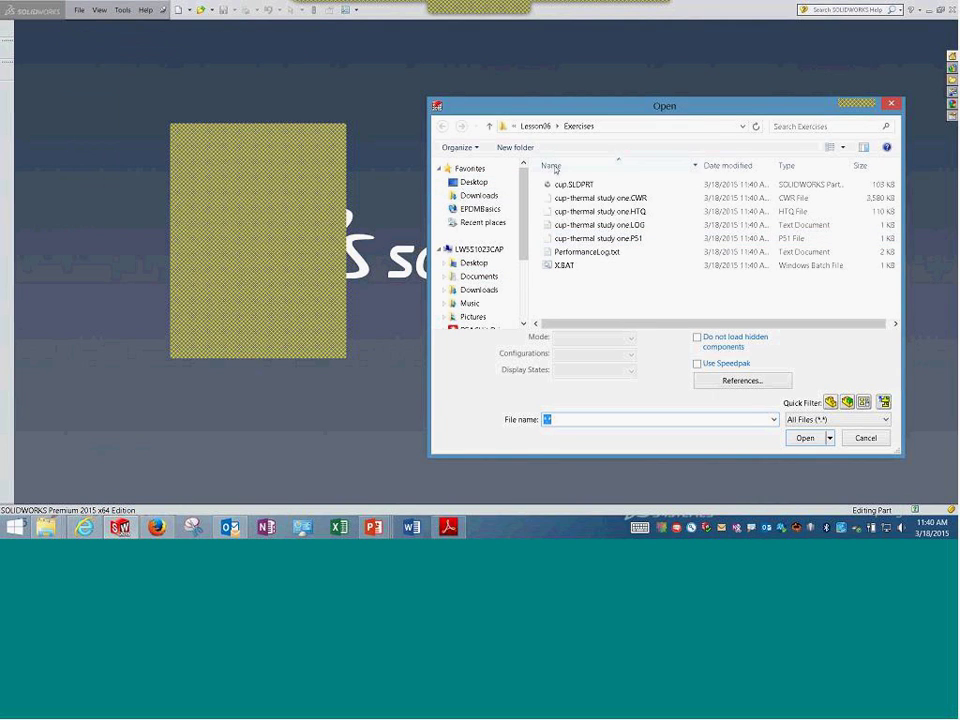
click(537, 126)
click(548, 127)
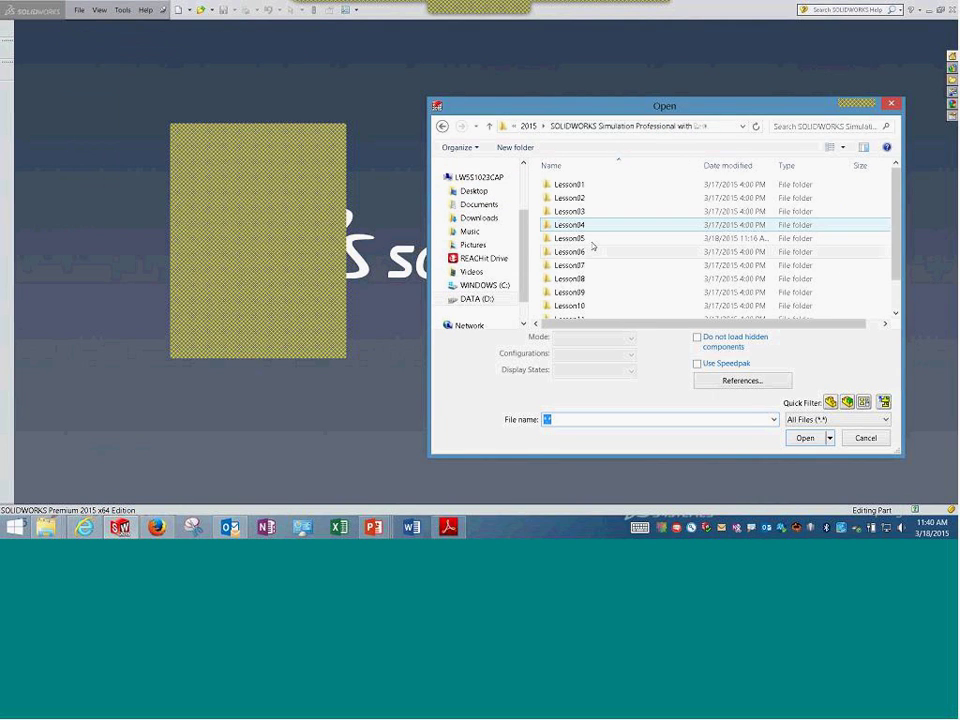
scroll(590, 268, down, 1)
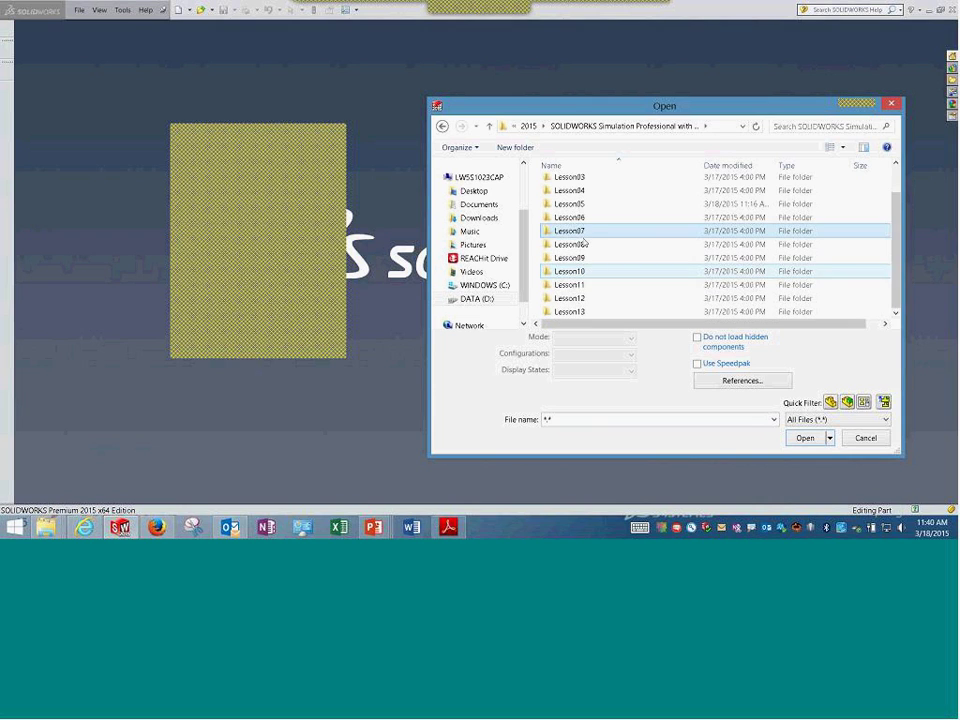
double_click(586, 229)
double_click(586, 187)
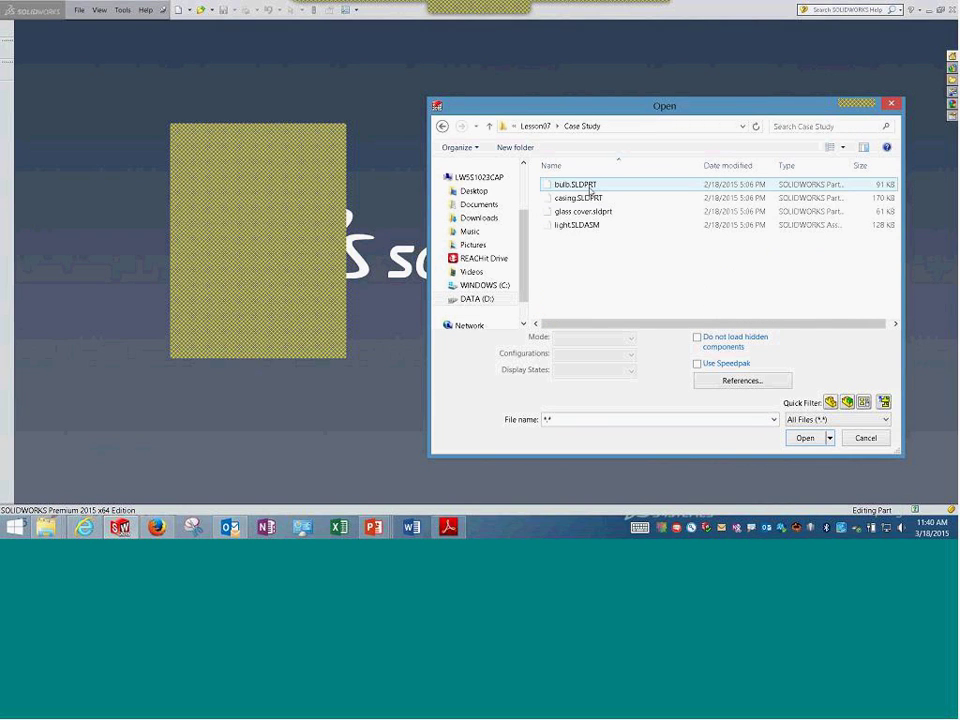
double_click(599, 228)
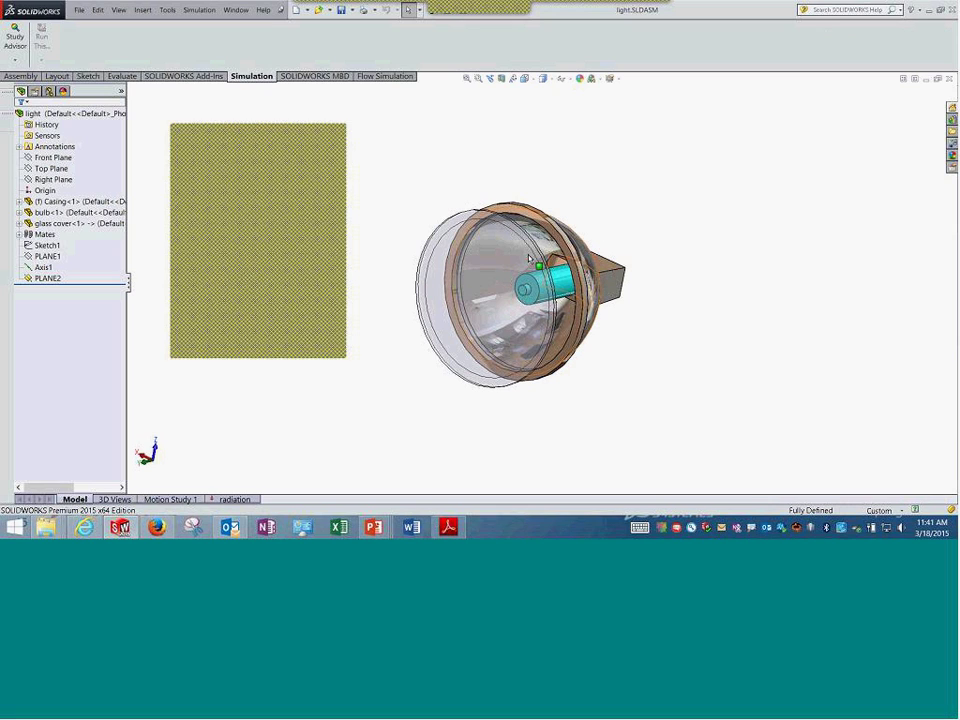
- Switch to the training manual in Adobe Reader and skim Lesson 6 from thermal analysis theory through the microchip convection setup
click(449, 527)
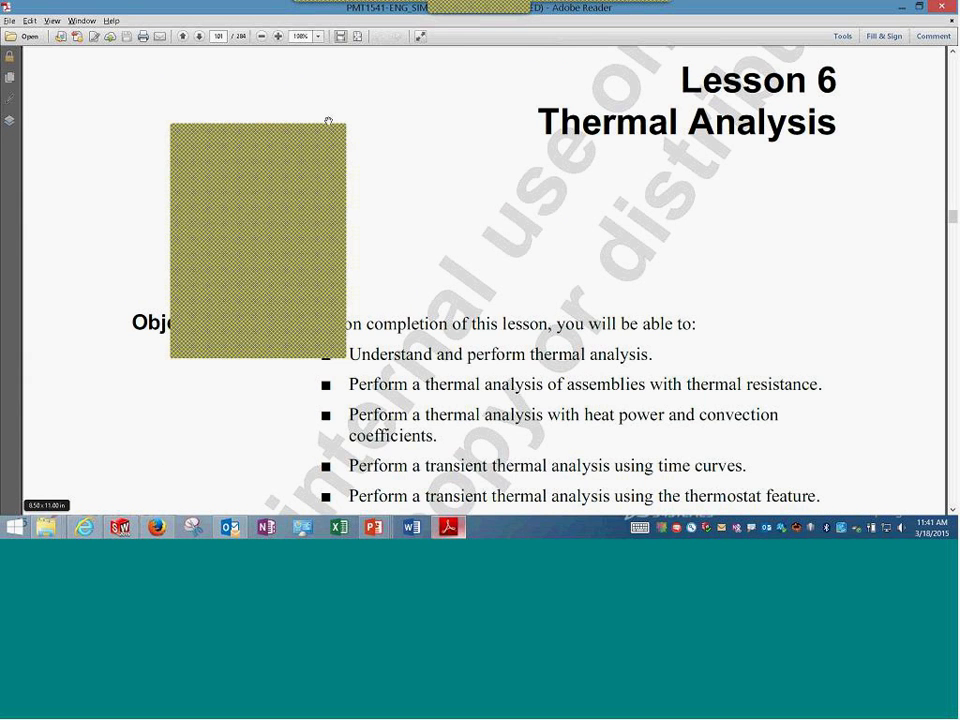
scroll(281, 162, down, 20)
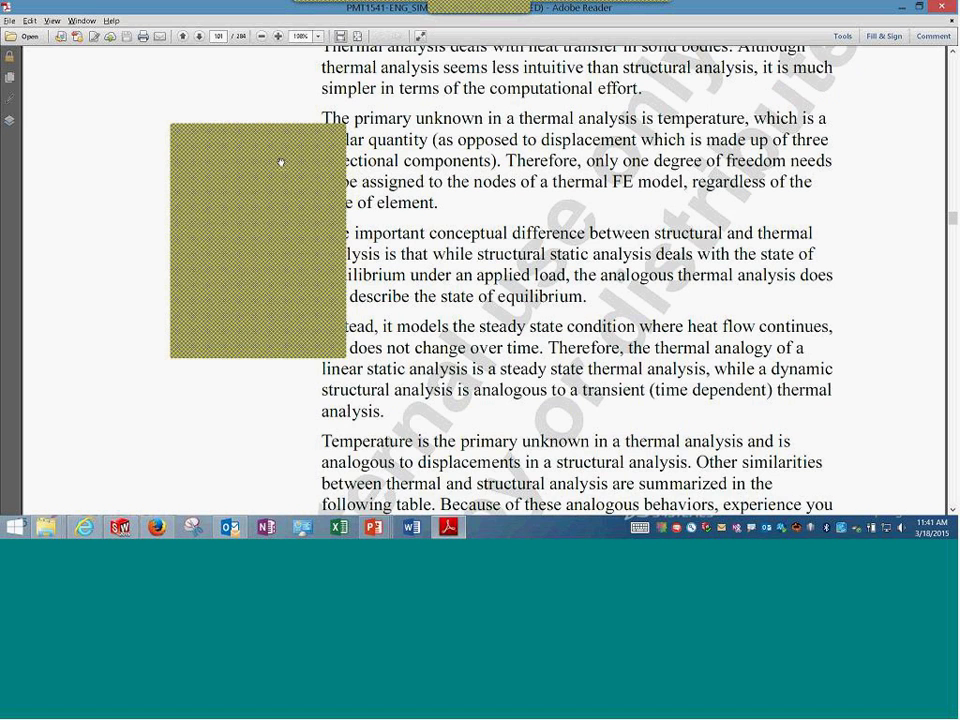
scroll(281, 162, down, 6)
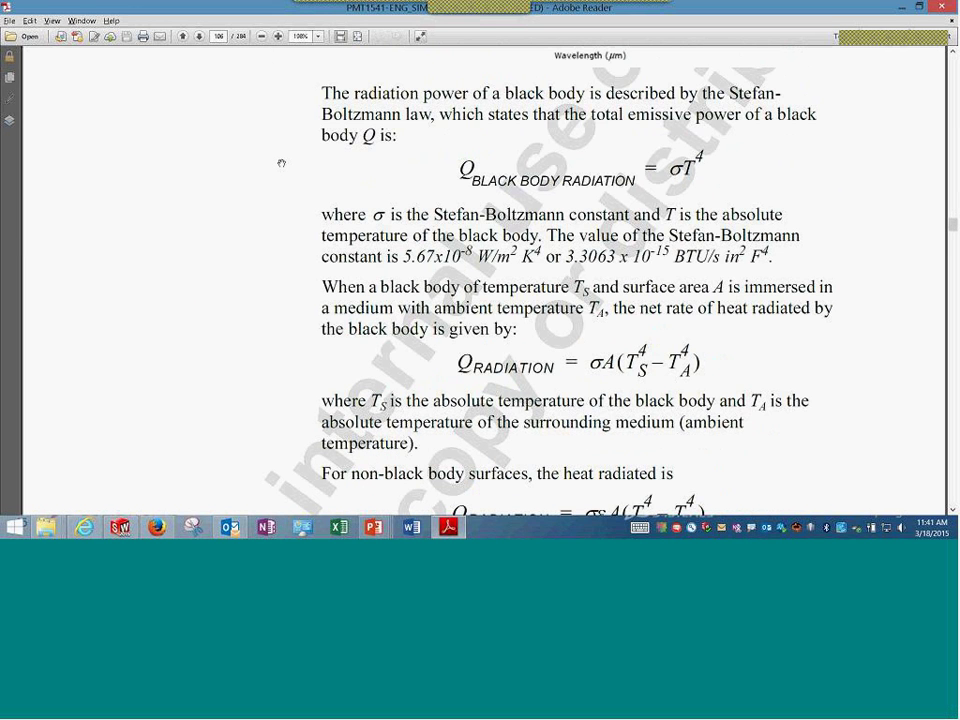
scroll(281, 162, down, 10)
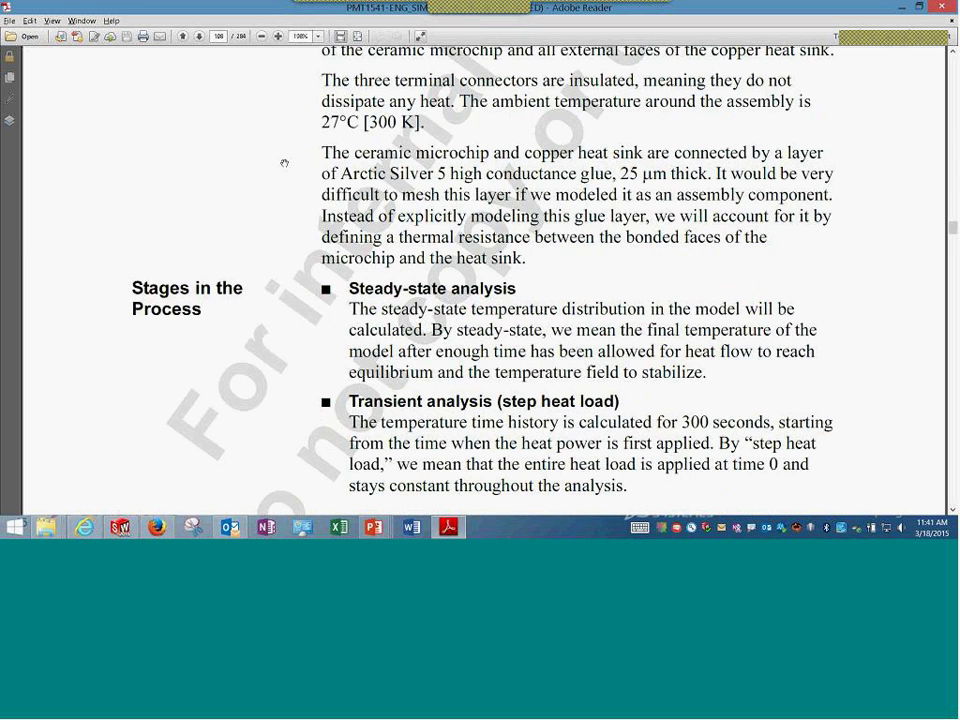
scroll(284, 163, down, 20)
scroll(285, 159, down, 6)
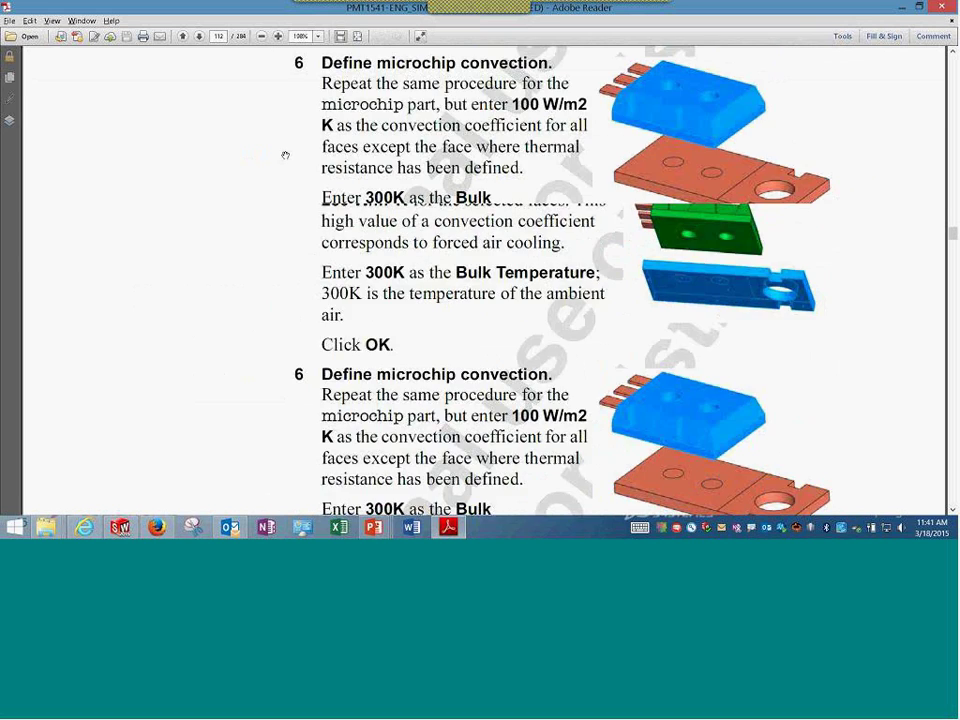
scroll(285, 155, down, 10)
scroll(355, 157, down, 10)
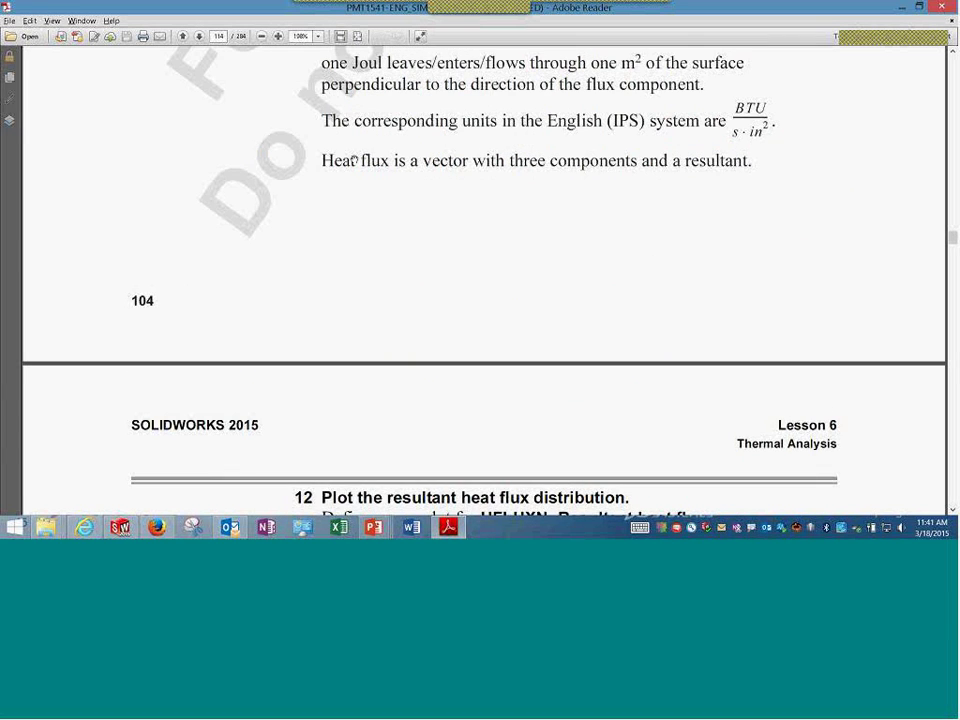
- Review the manual's Lesson 6 sections on heat flux results, probing and total heat power
scroll(355, 159, up, 8)
scroll(356, 158, down, 11)
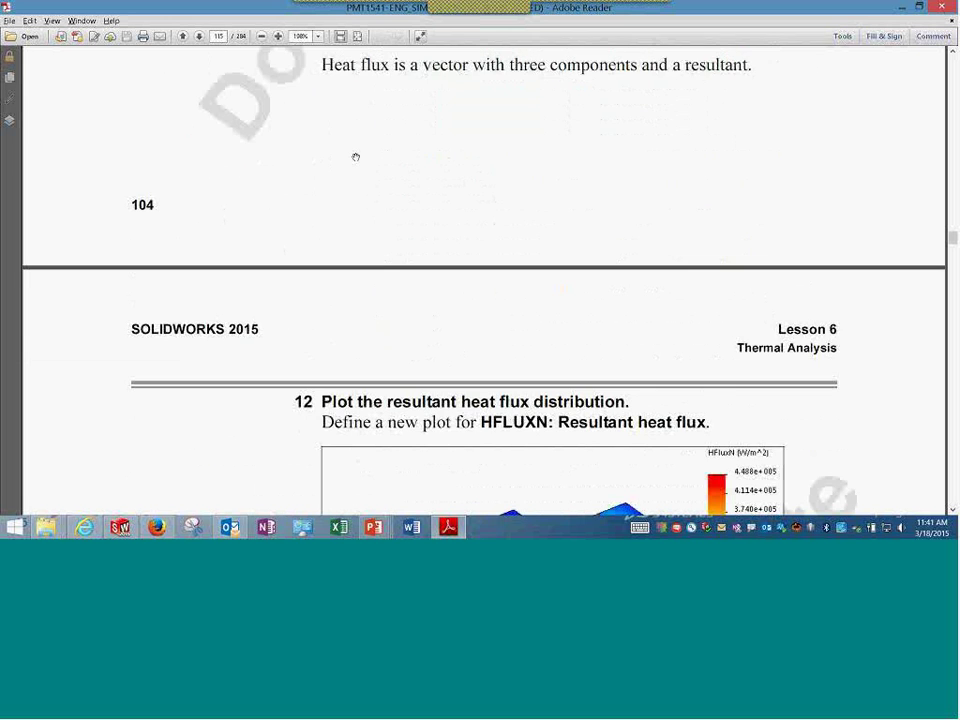
scroll(356, 157, down, 5)
scroll(356, 155, down, 20)
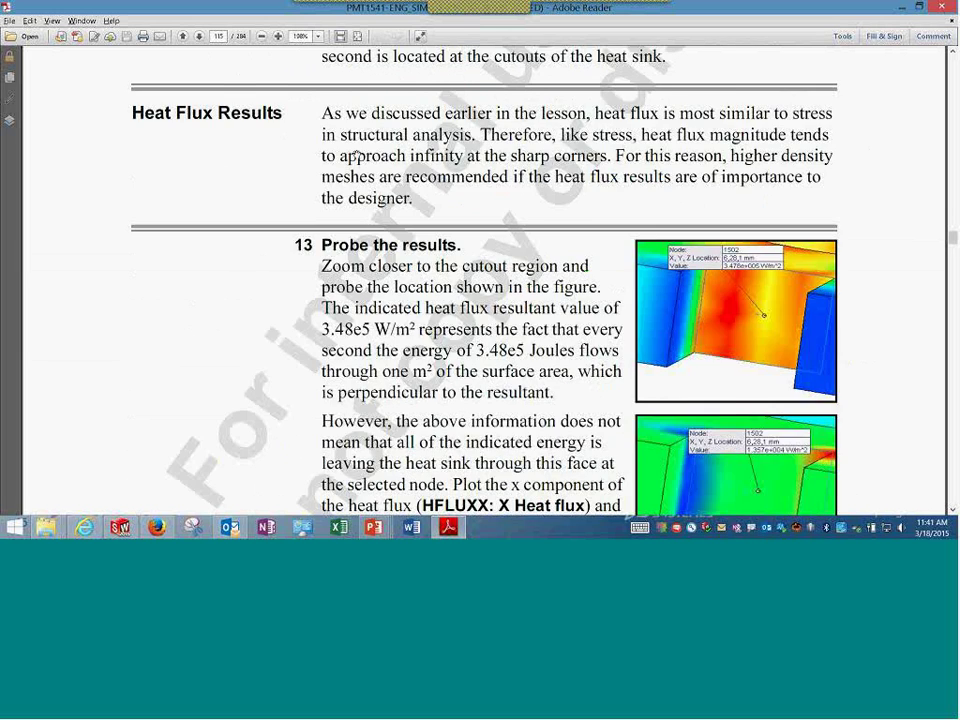
scroll(356, 155, up, 5)
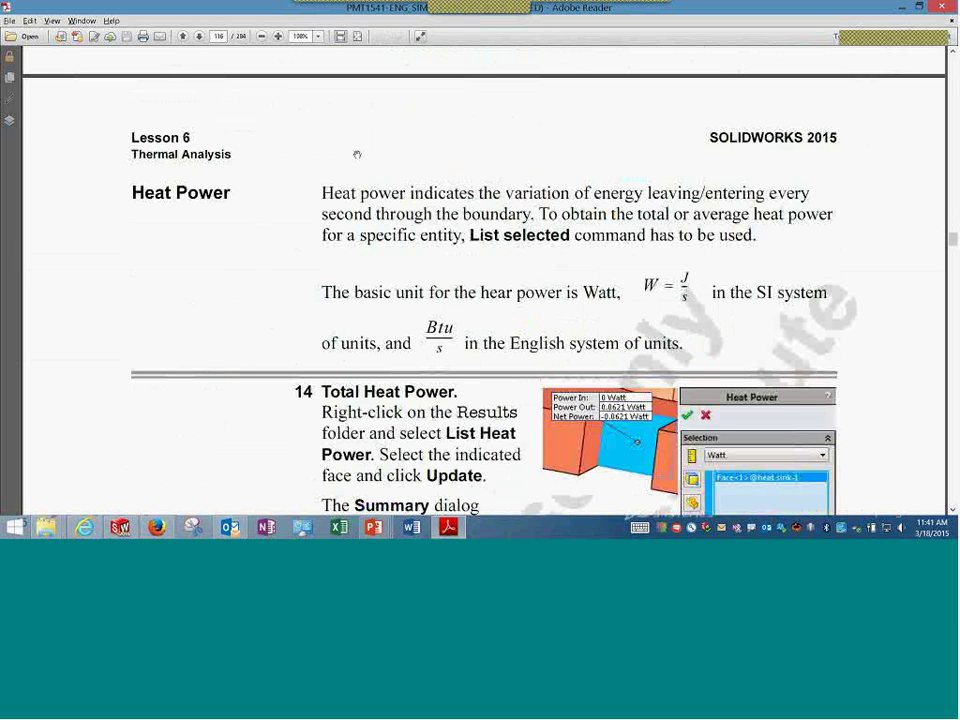
scroll(329, 214, down, 2)
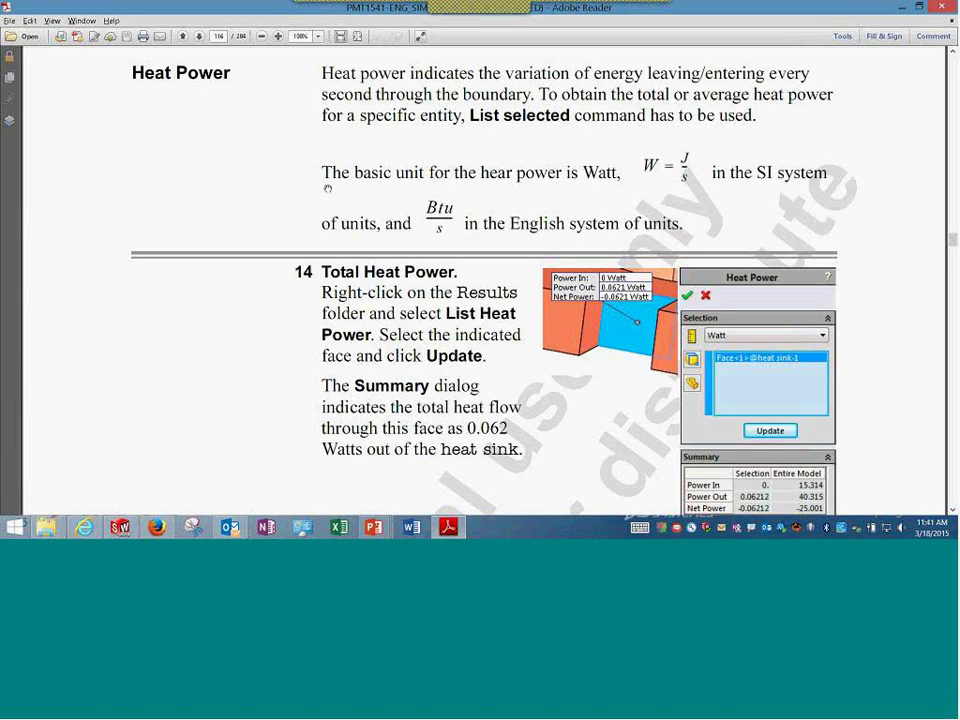
scroll(327, 187, down, 15)
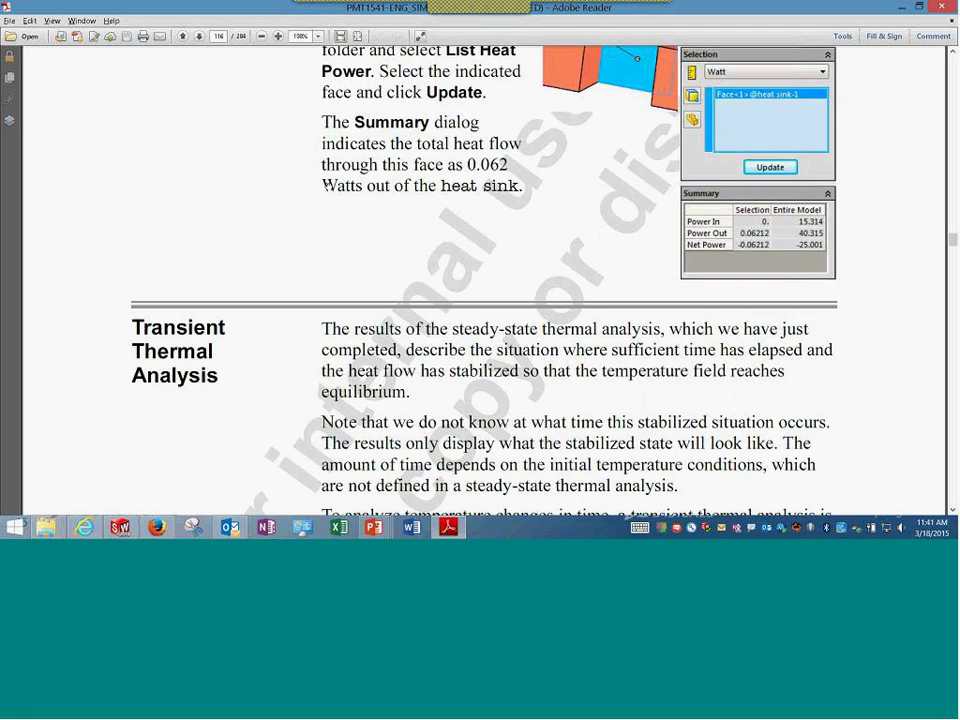
- Look through the manual's transient analysis instructions, covering initial temperature, transient sensors, plot steps and the time-varying heat power curve
scroll(327, 187, down, 10)
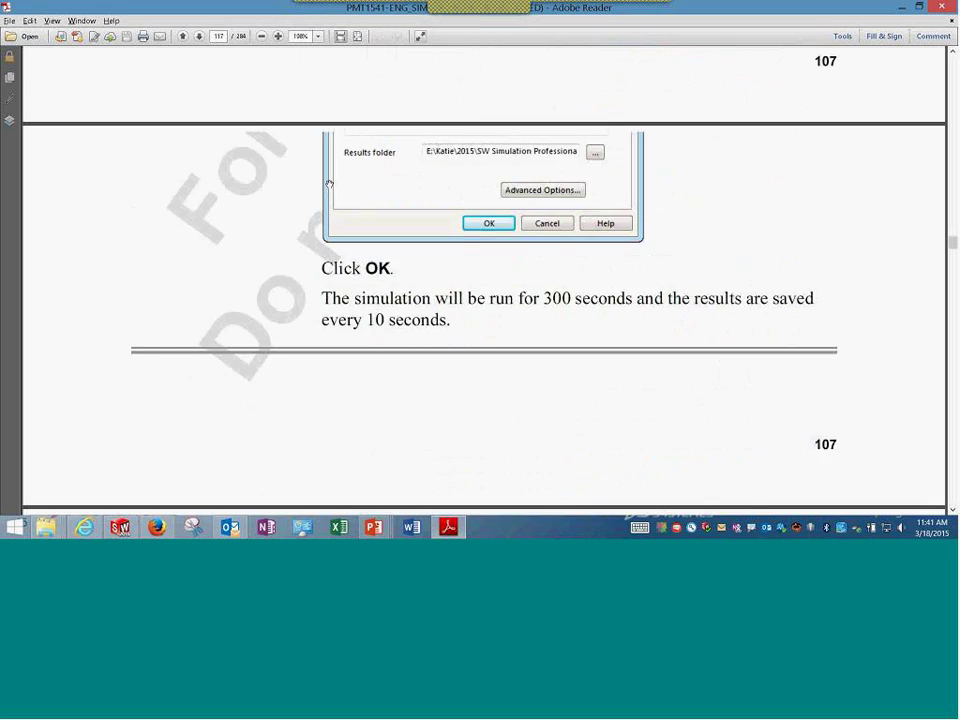
scroll(329, 184, down, 5)
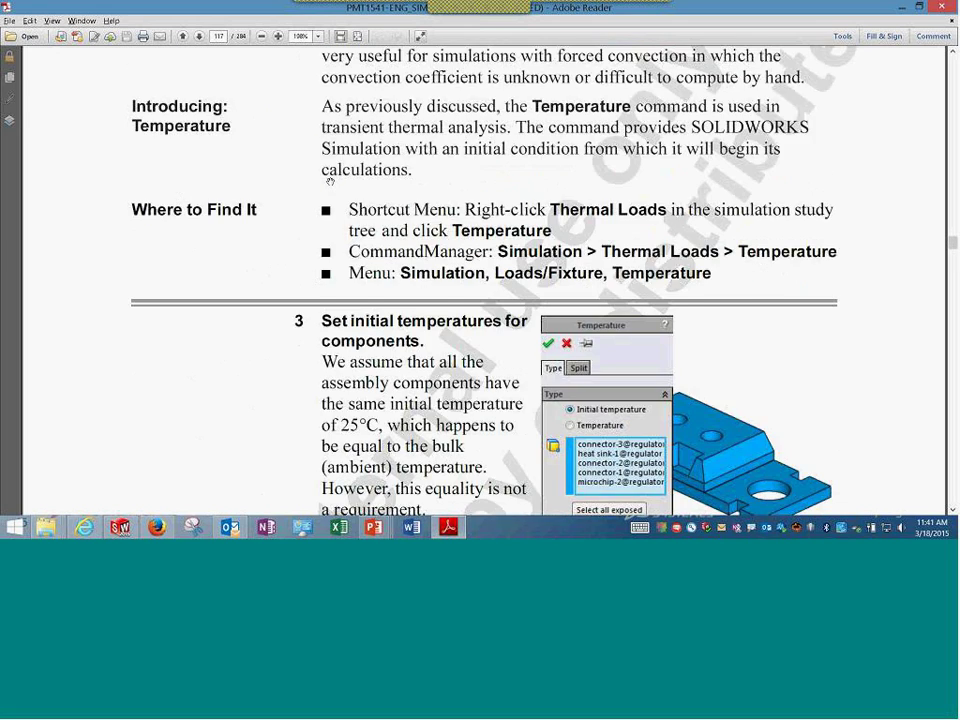
scroll(329, 185, down, 12)
scroll(329, 188, down, 6)
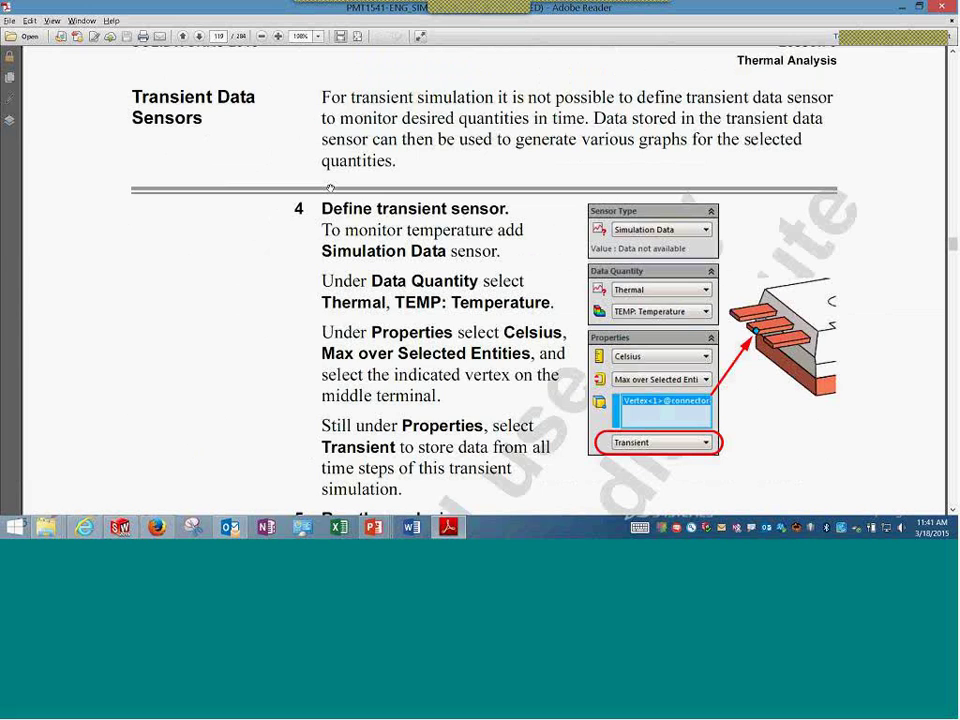
scroll(330, 187, down, 20)
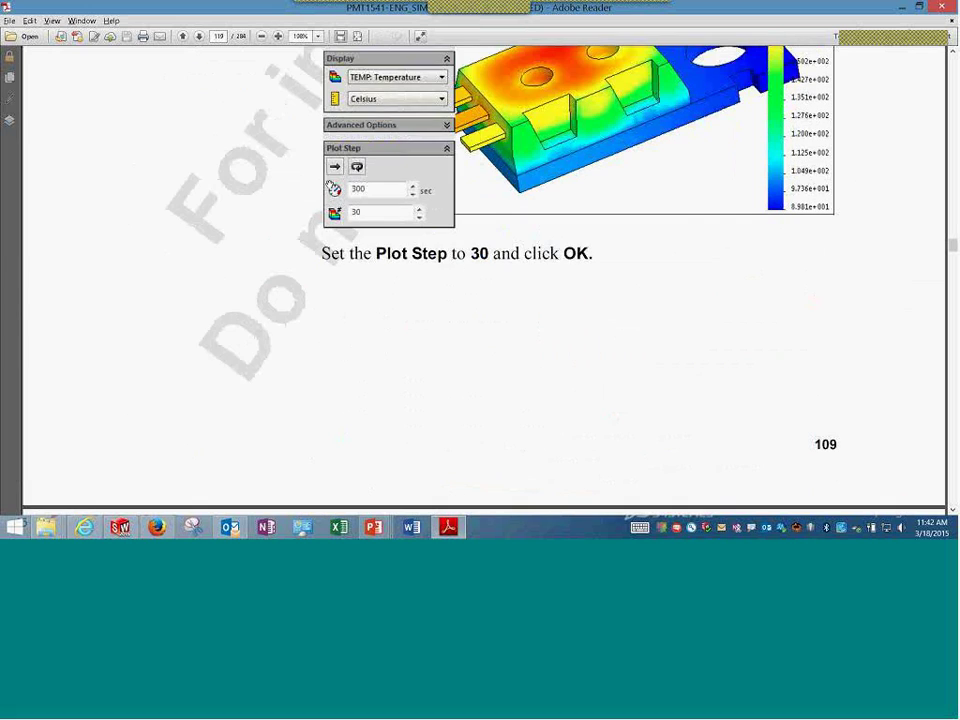
scroll(330, 185, down, 20)
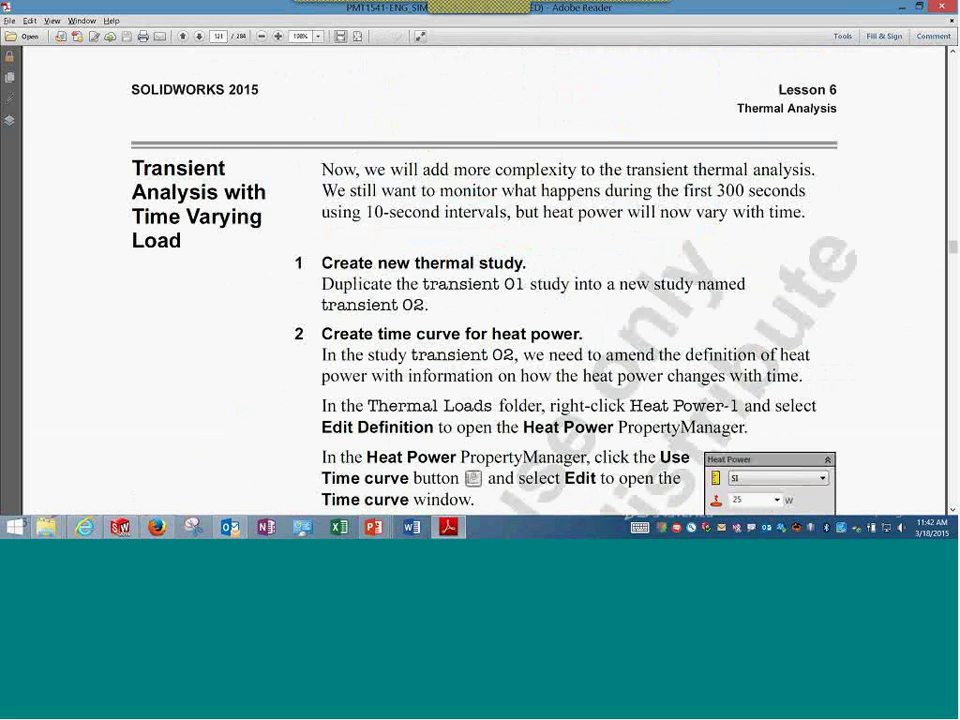
scroll(330, 178, down, 10)
scroll(331, 178, down, 8)
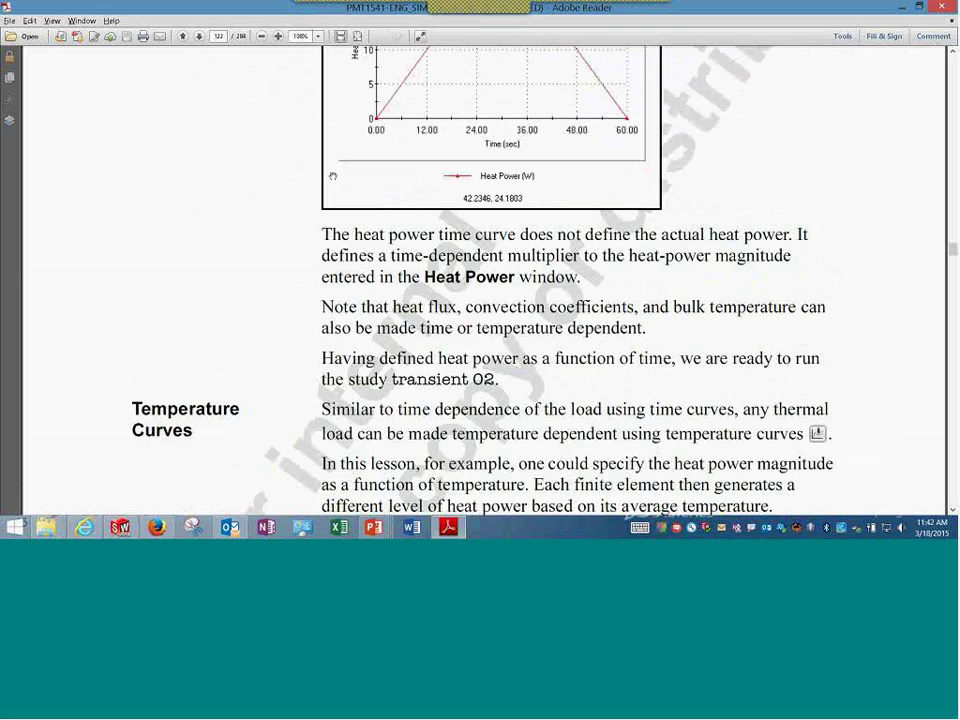
scroll(333, 176, down, 5)
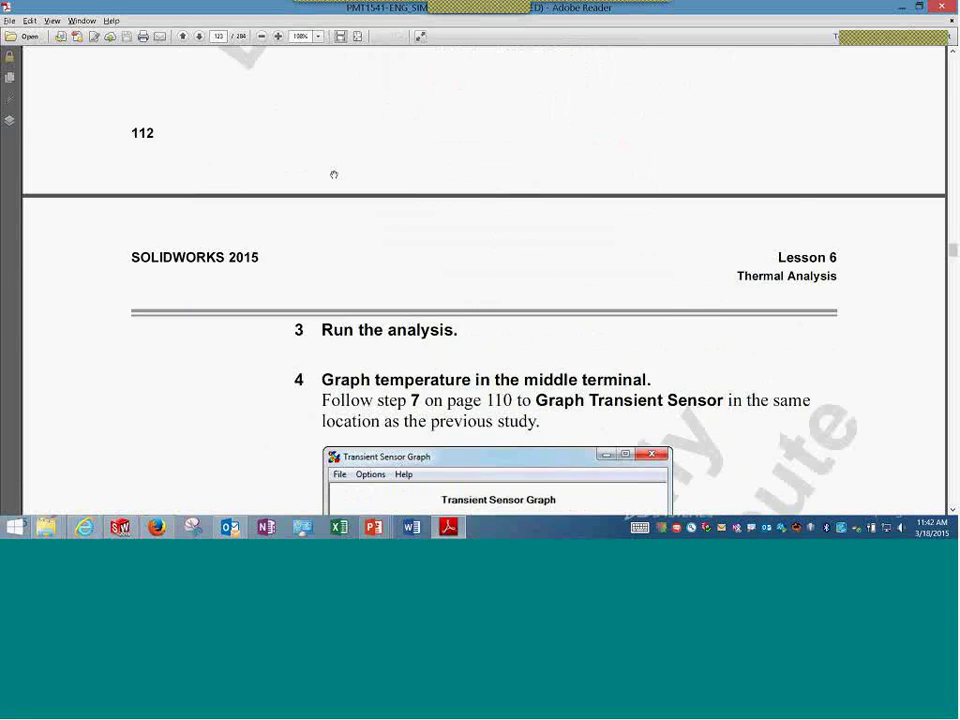
scroll(332, 172, down, 5)
scroll(330, 176, down, 4)
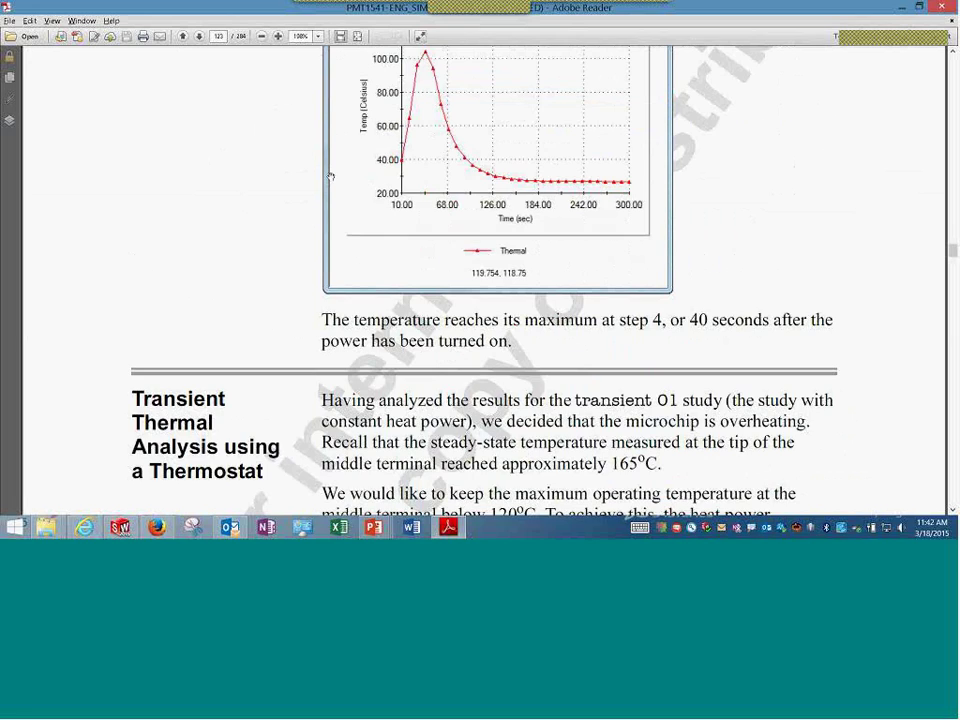
- Read the manual's section on transient thermal analysis using a thermostat, including the thermostat definition and its question and answer
scroll(330, 176, down, 3)
scroll(482, 291, down, 4)
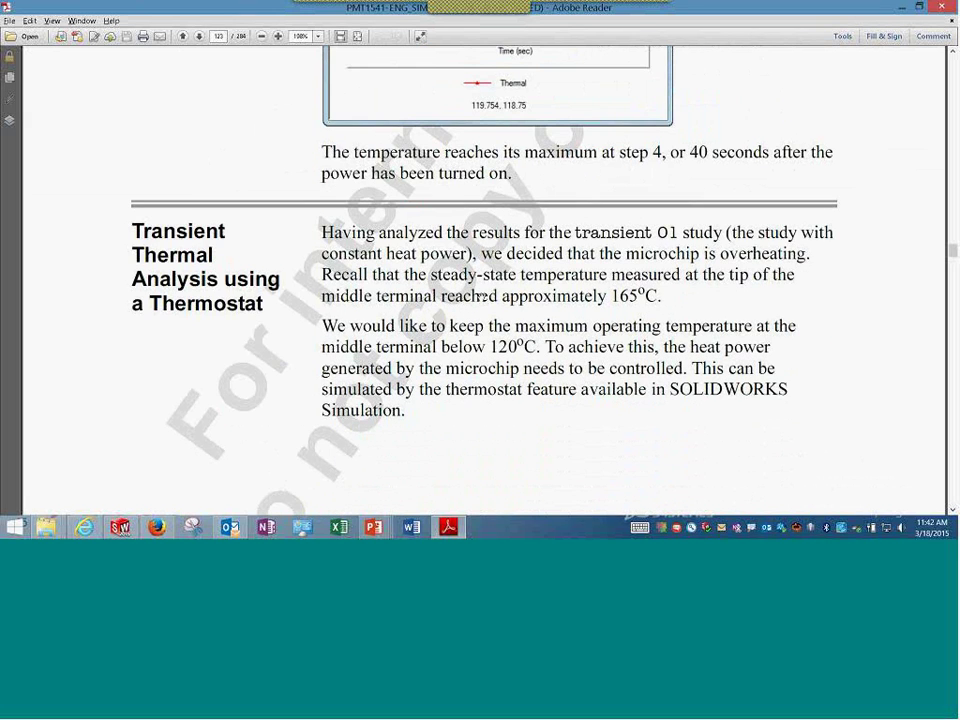
scroll(482, 291, down, 12)
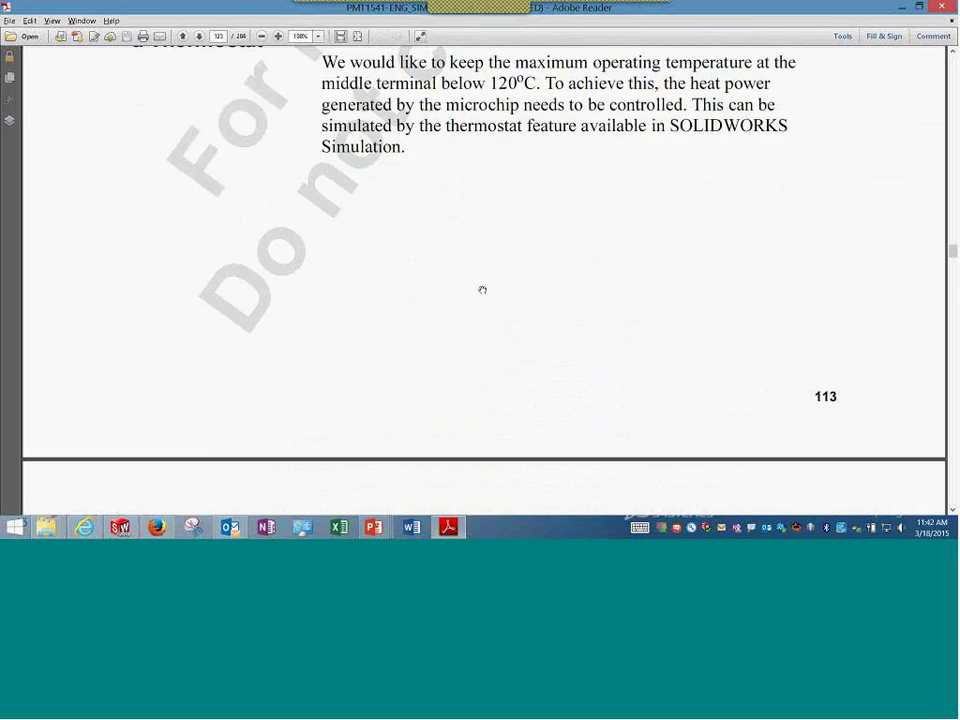
scroll(482, 289, down, 4)
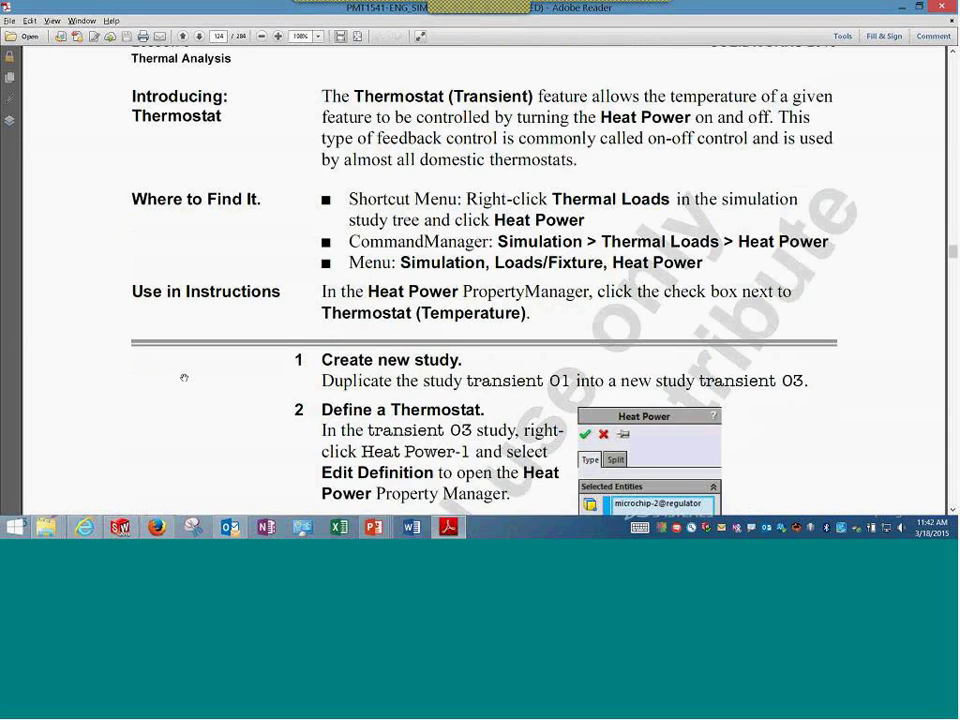
scroll(184, 378, down, 3)
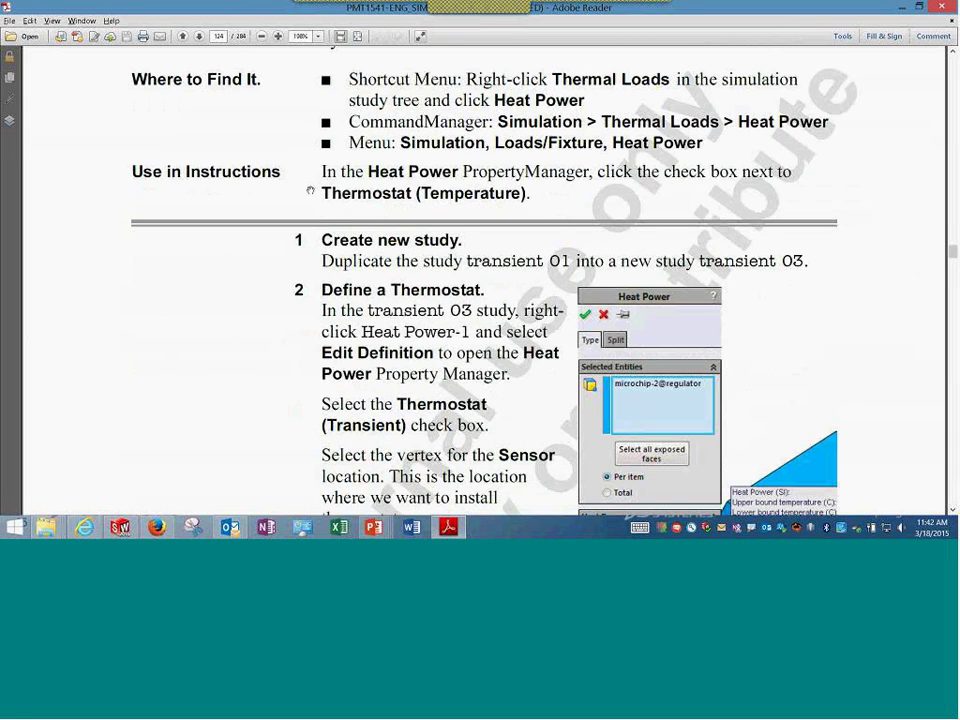
scroll(310, 188, down, 2)
scroll(310, 193, down, 3)
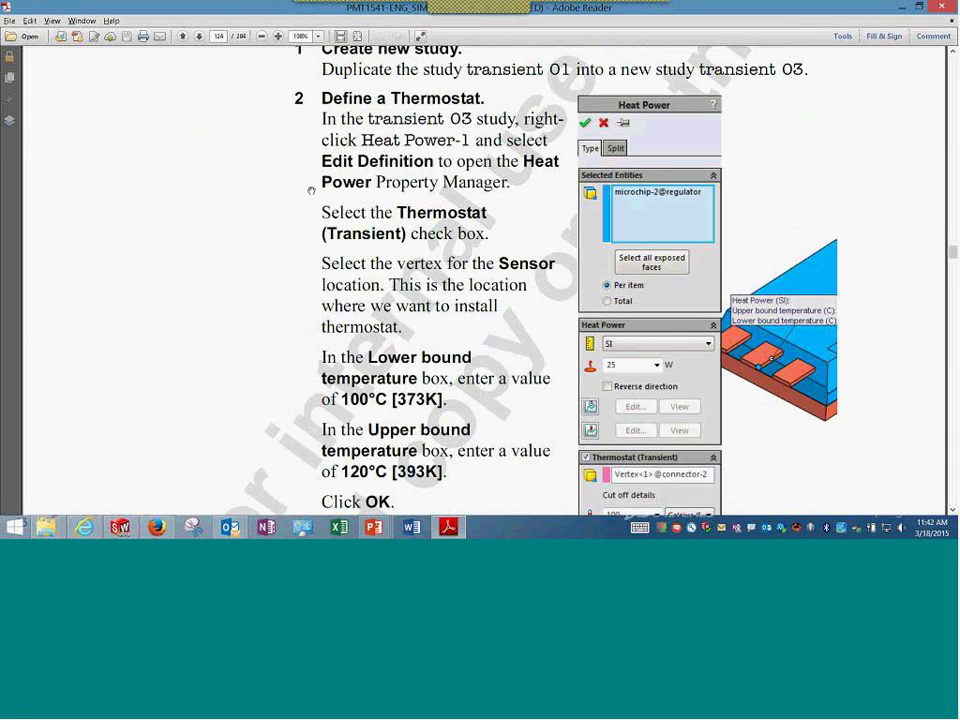
scroll(311, 190, down, 12)
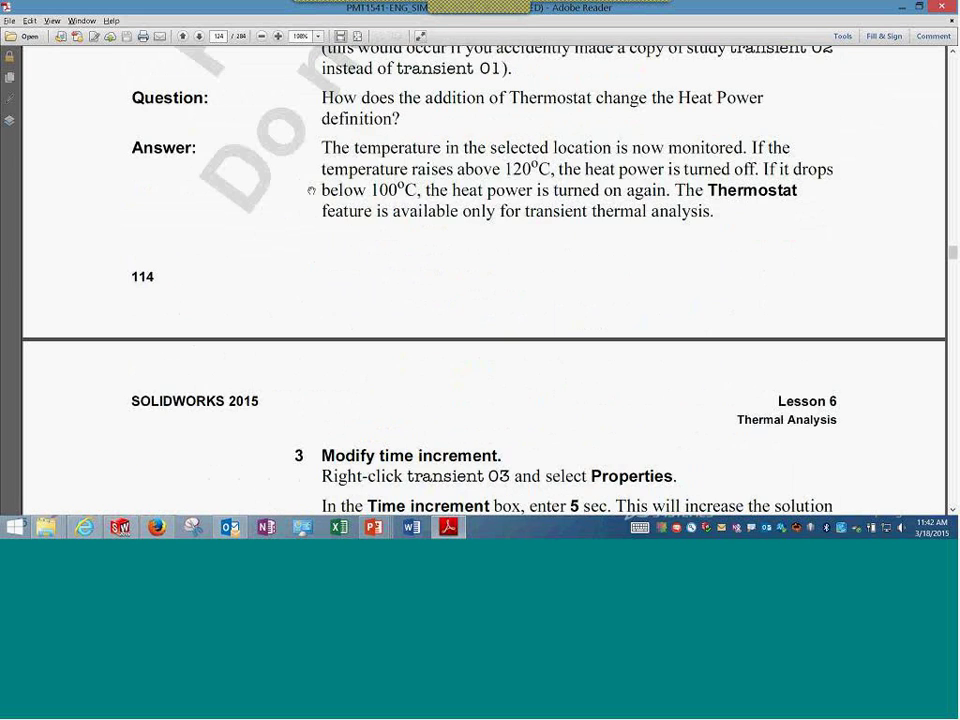
scroll(311, 190, up, 6)
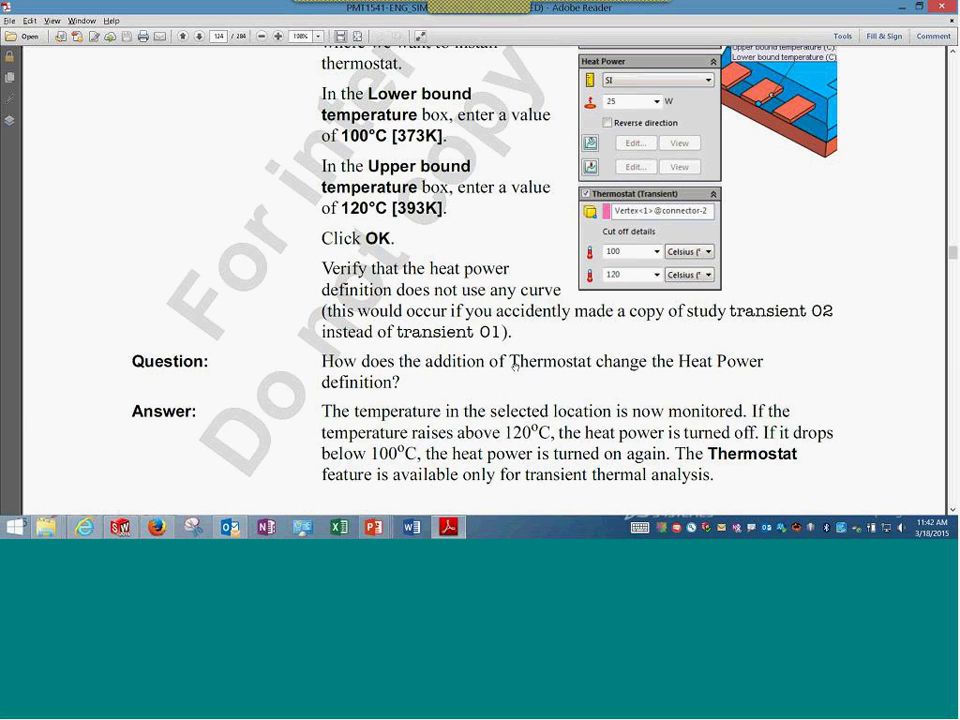
scroll(515, 366, down, 3)
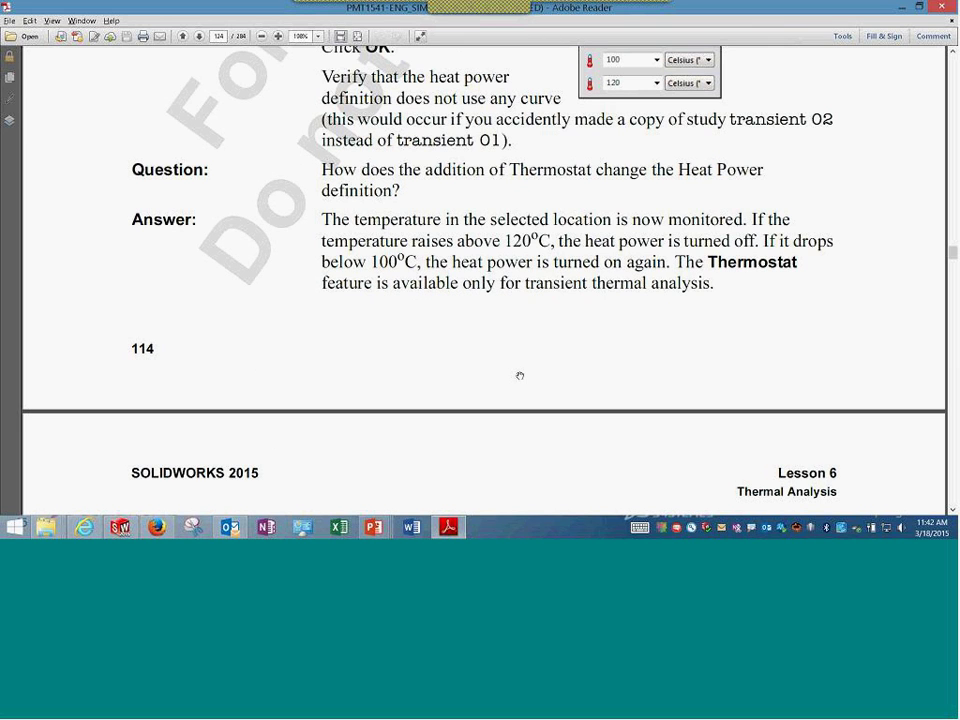
- Look through the rest of Lesson 6: time increment, transient sensor graph, symmetry boundary condition, summary and review questions
scroll(520, 376, down, 6)
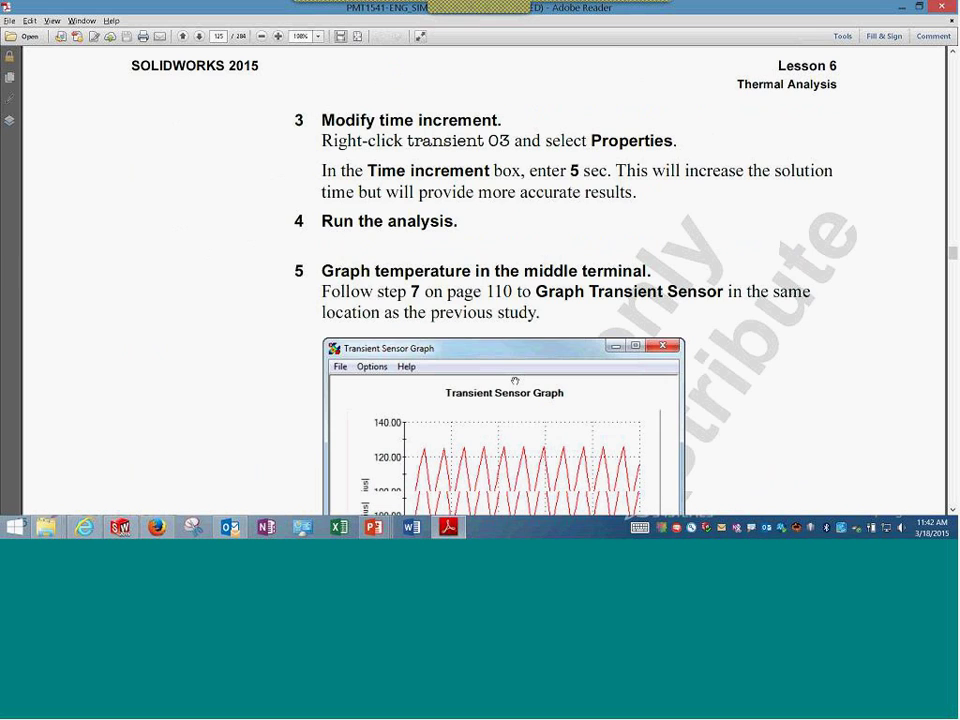
scroll(515, 381, down, 10)
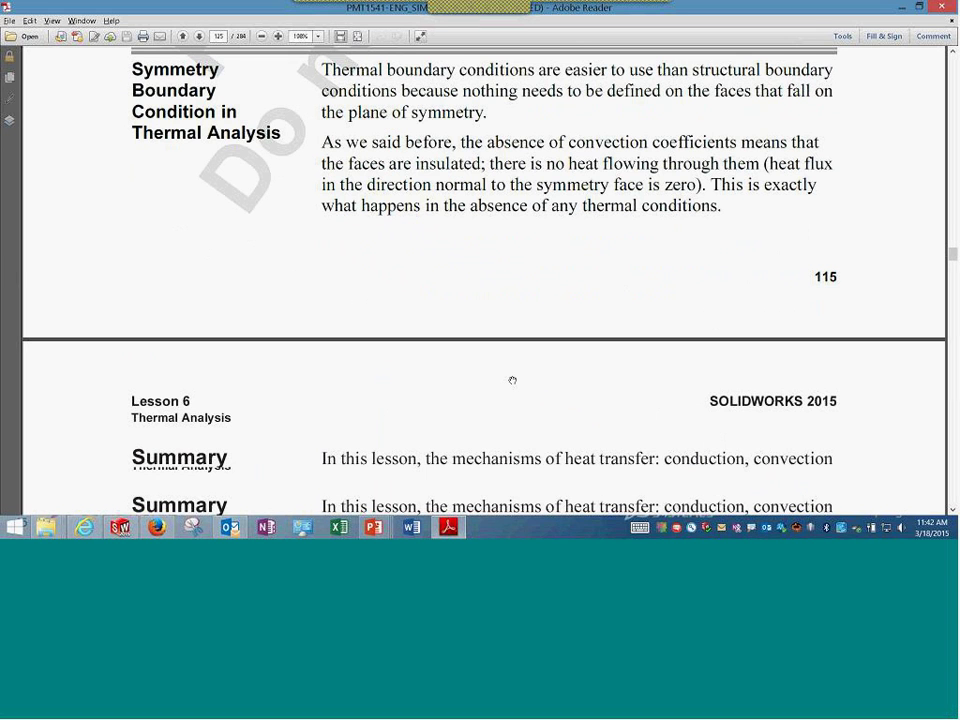
scroll(512, 381, down, 10)
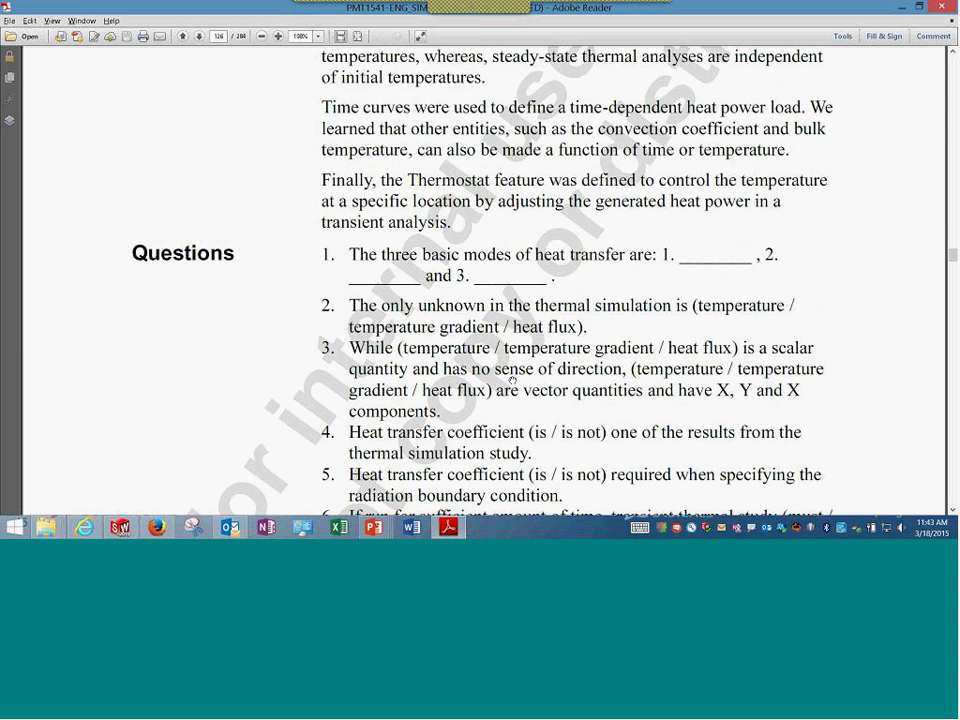
scroll(77, 10, down, 2)
- Show the manual in full screen and enlarge the Lesson 6 review questions
click(52, 20)
click(83, 172)
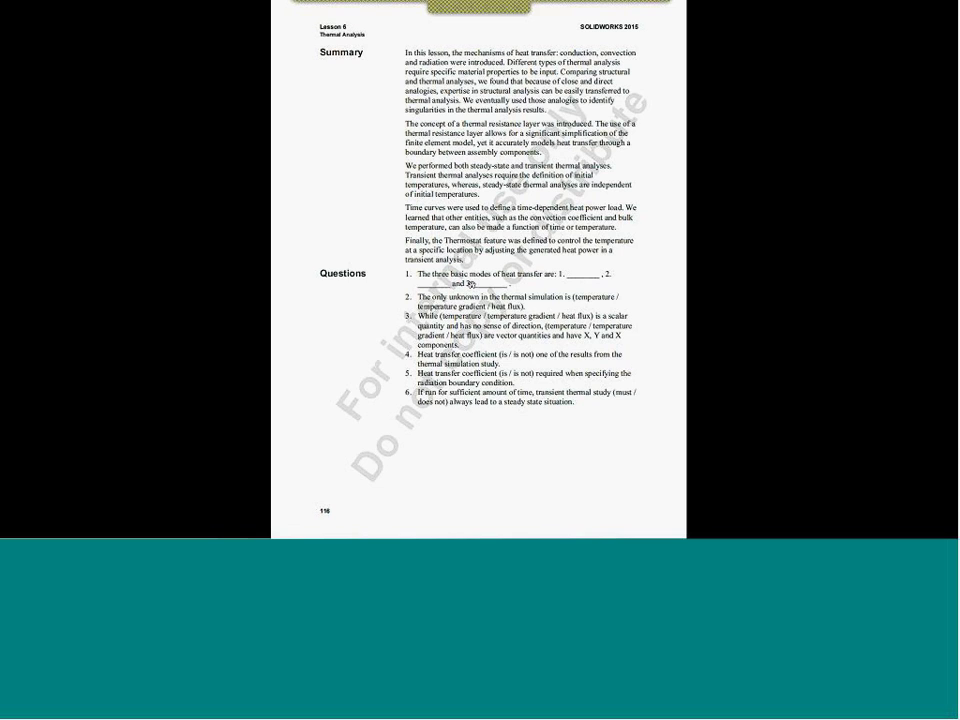
ctrl+scroll(470, 284, up, 1)
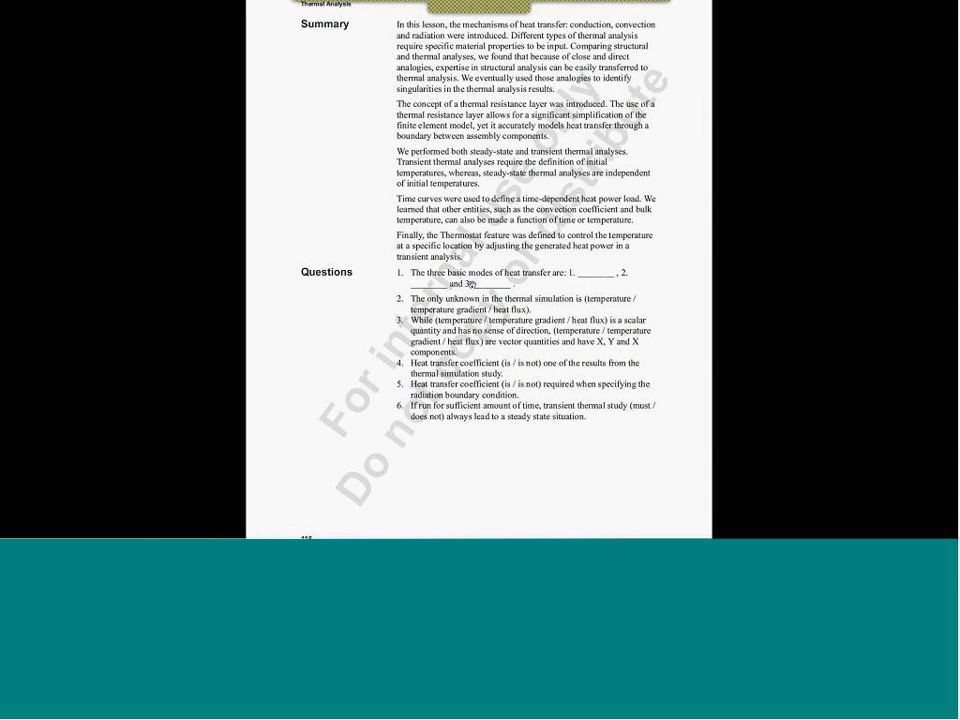
ctrl+scroll(470, 283, up, 3)
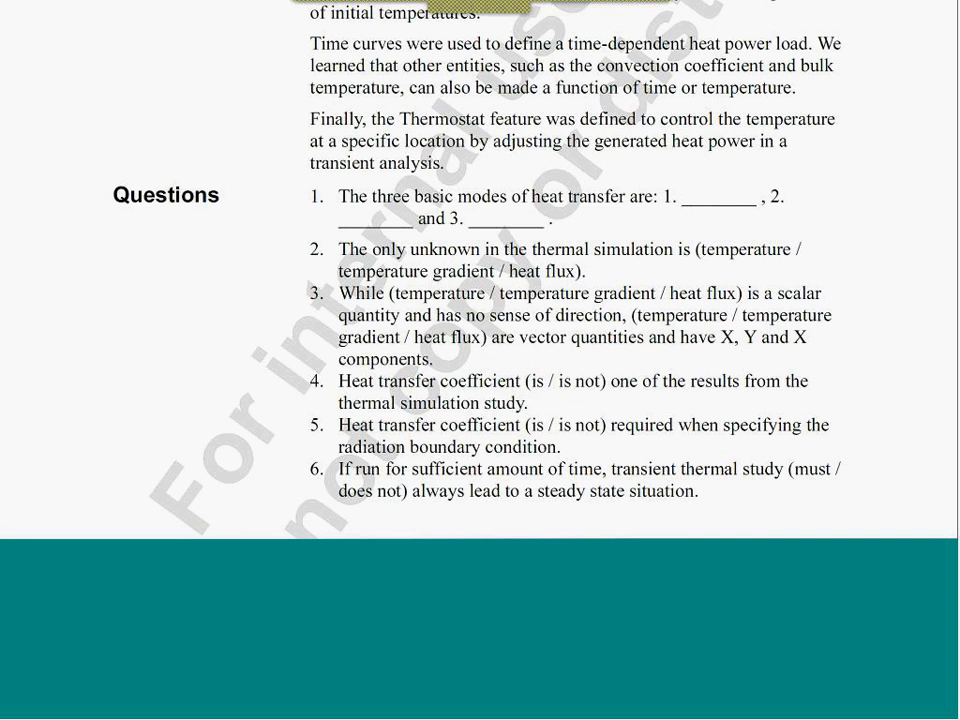
click(568, 22)
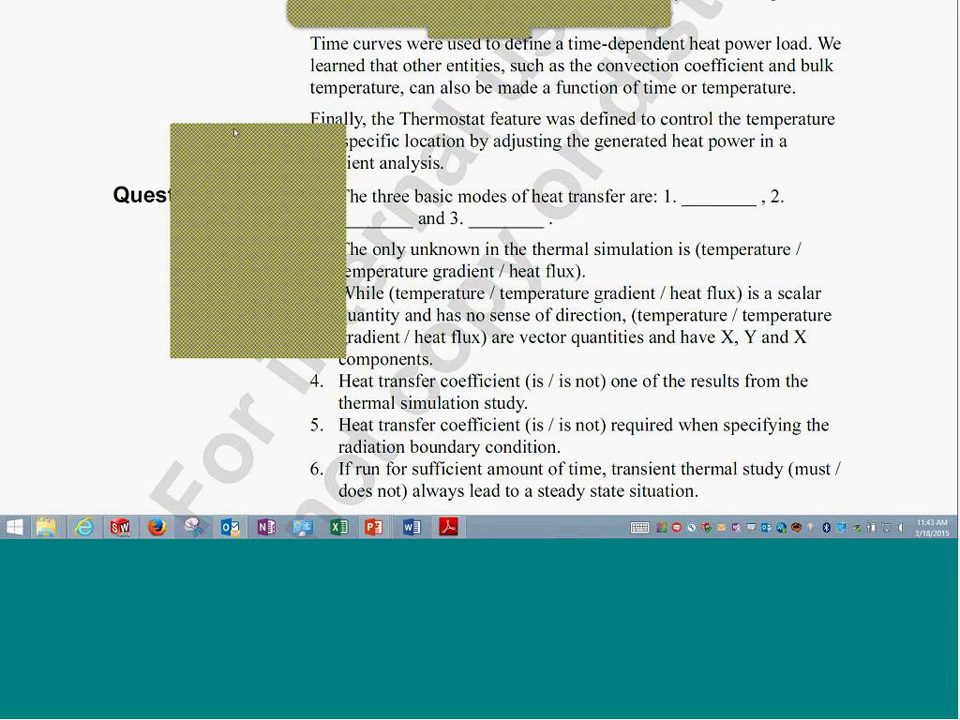
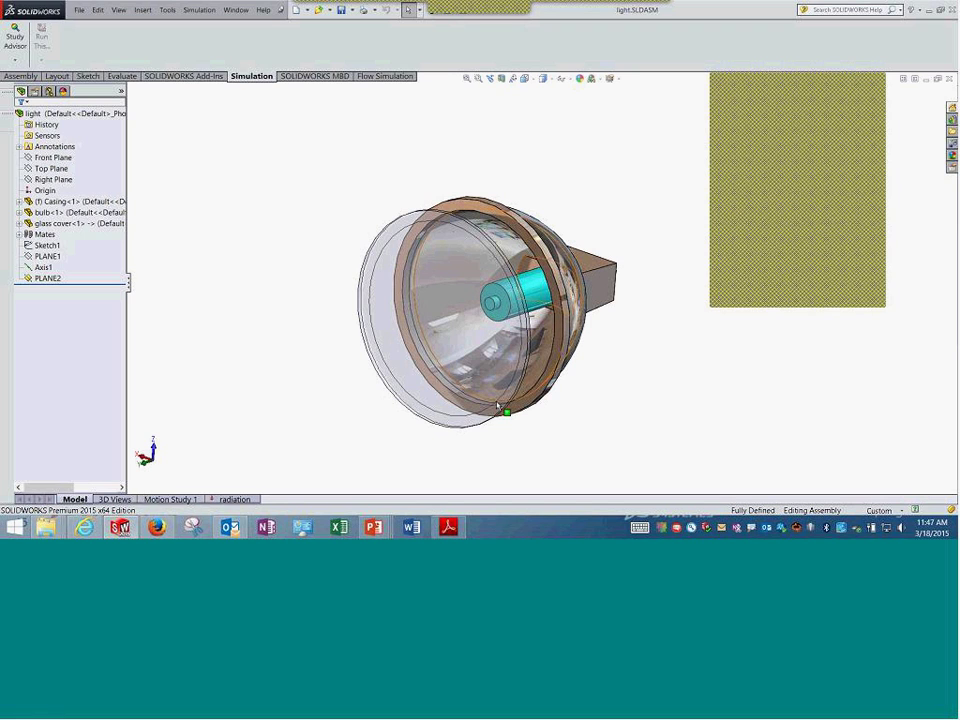
- Activate the radiation study of the light assembly, widen the study tree and check the study's properties
click(234, 499)
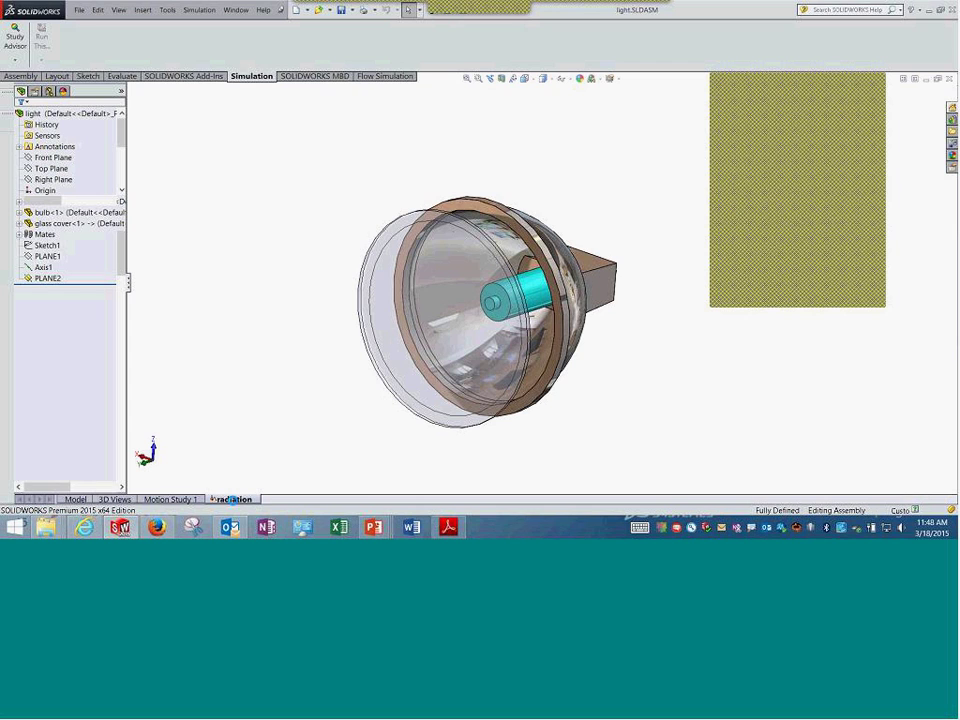
drag(128, 287, 236, 306)
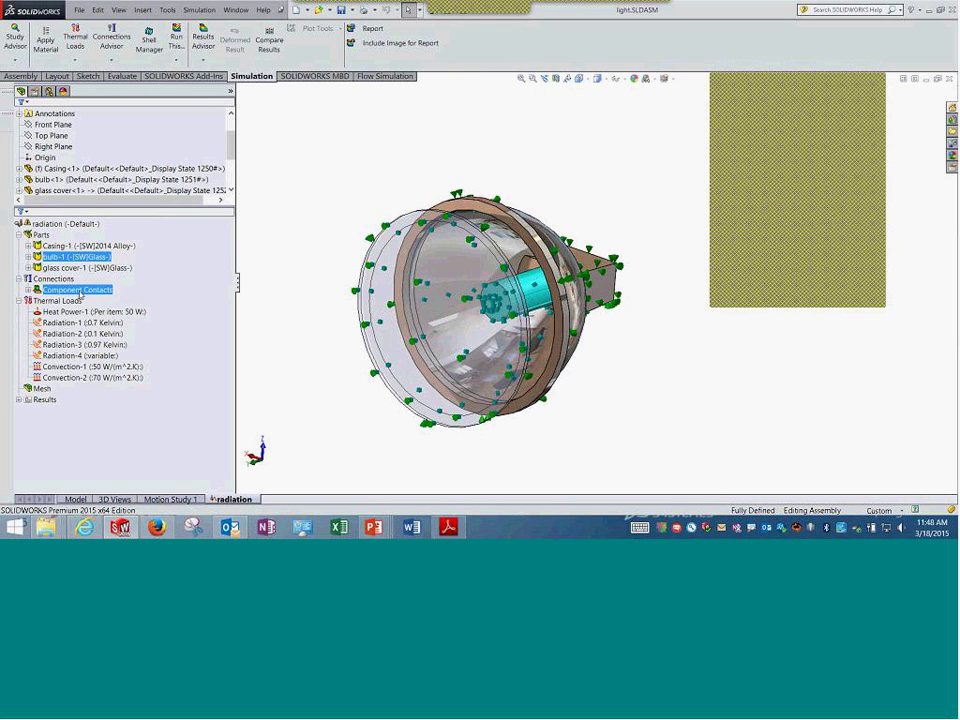
right_click(93, 223)
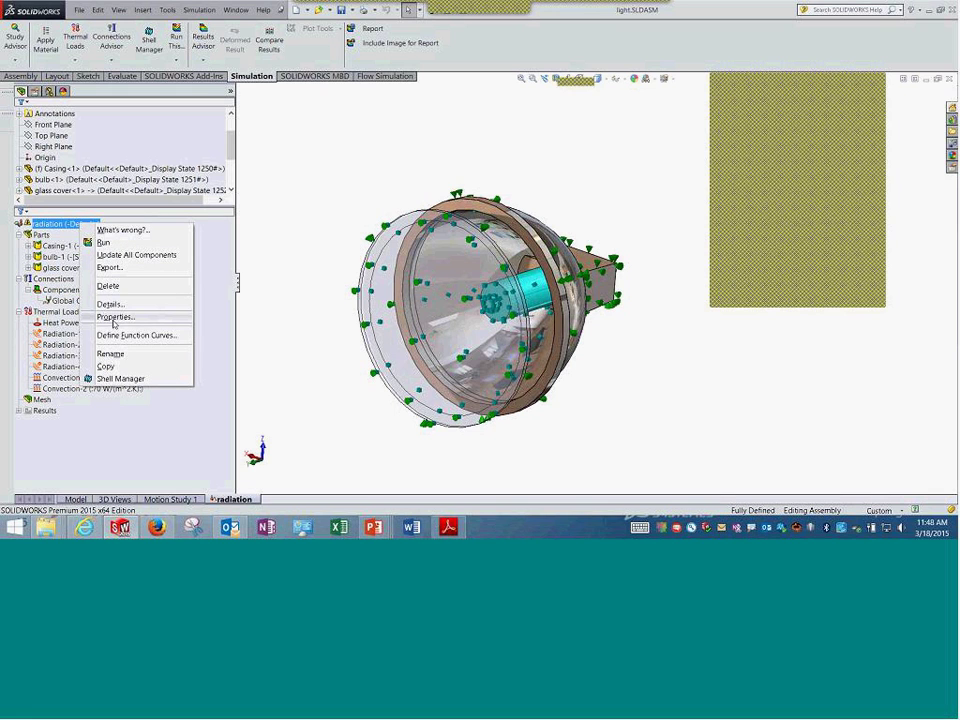
click(114, 317)
key(Escape)
- Review the definition of the Heat Power-1 load applied to the bulb
click(88, 324)
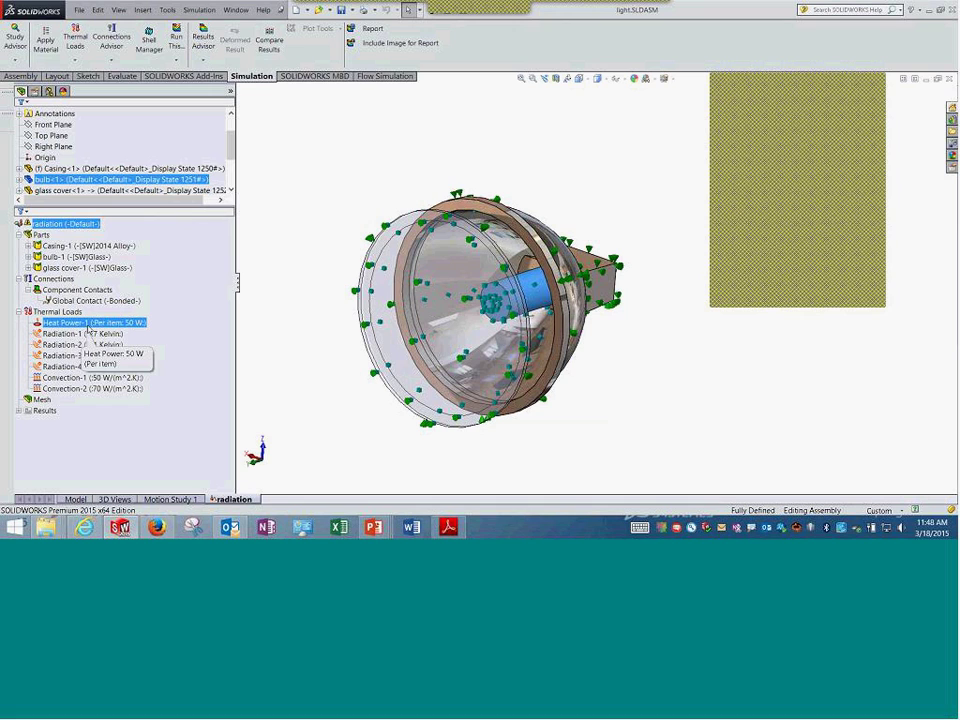
right_click(88, 324)
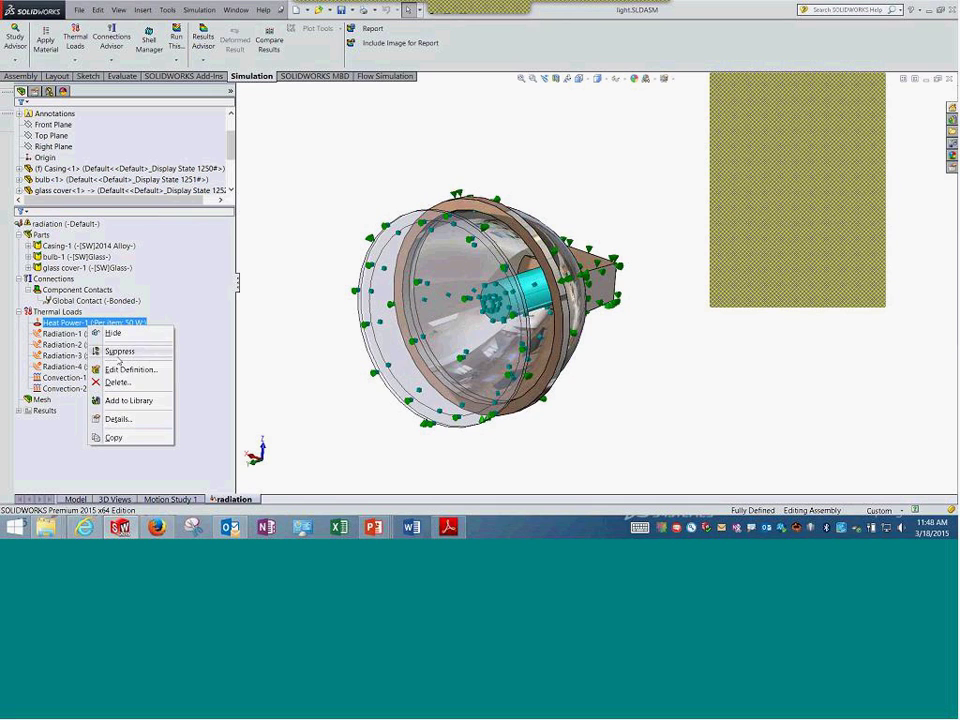
click(130, 369)
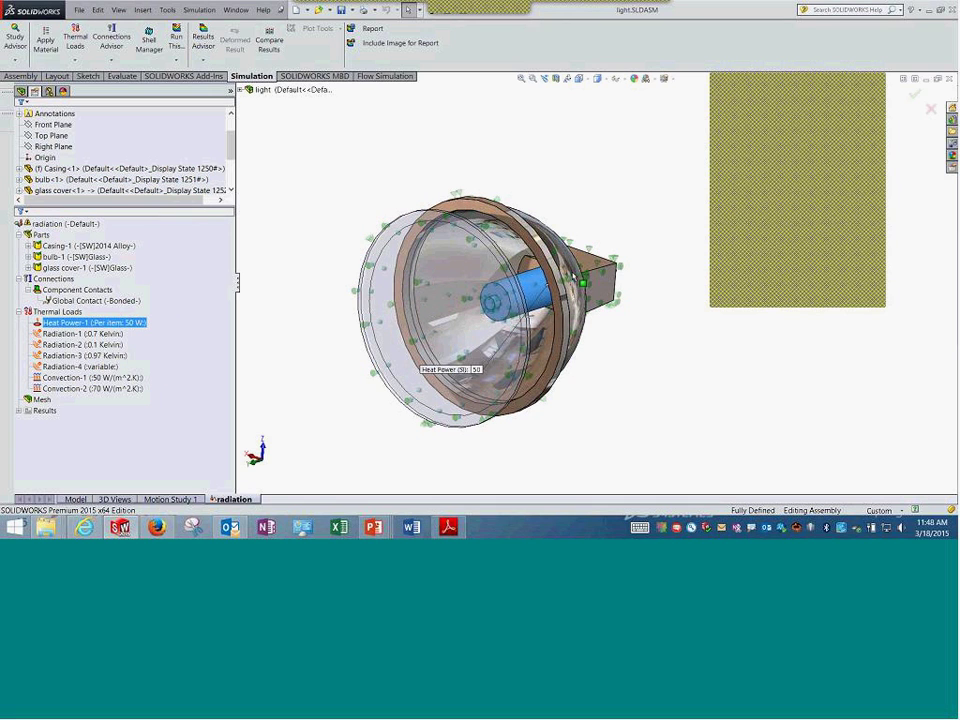
key(Escape)
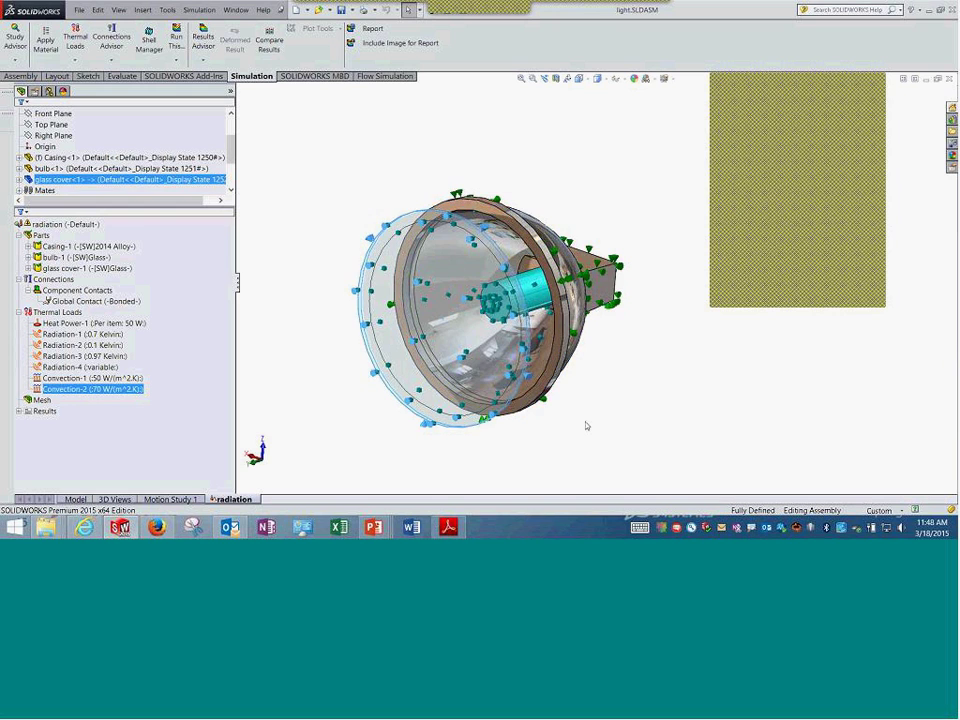
- Review the Convection-2 definition on the glass cover faces, including its convection coefficient and bulk ambient temperature
click(134, 390)
double_click(134, 390)
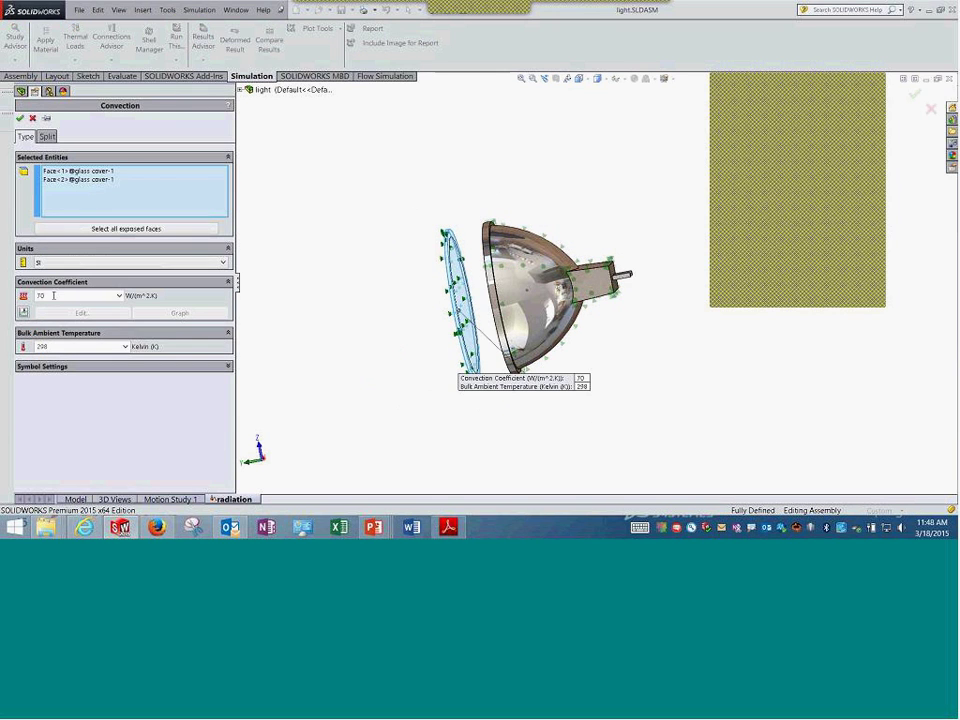
double_click(45, 295)
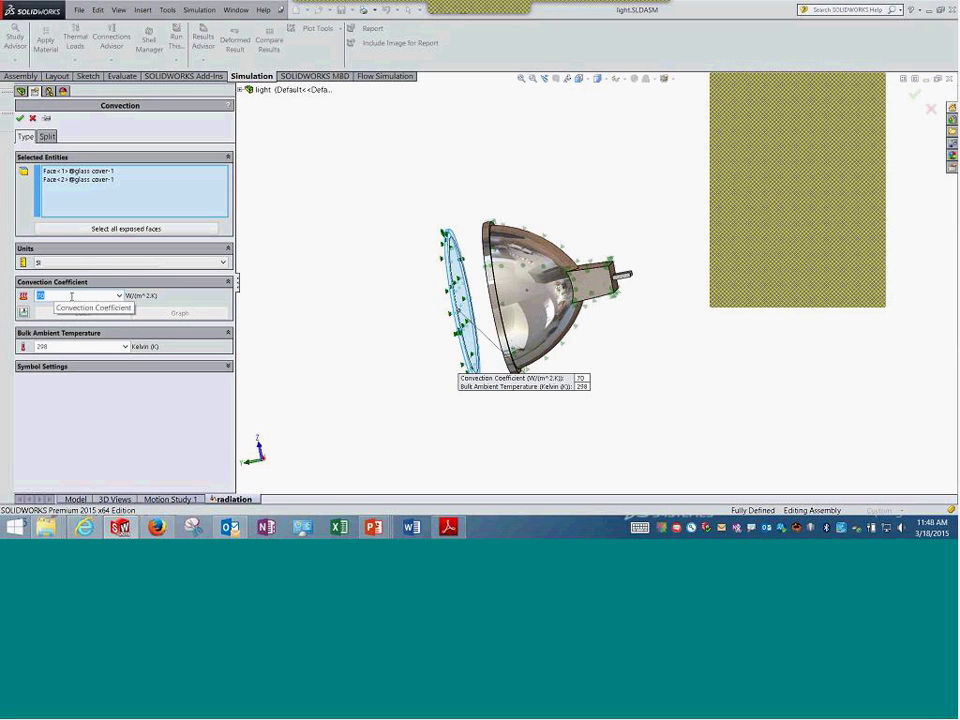
double_click(57, 347)
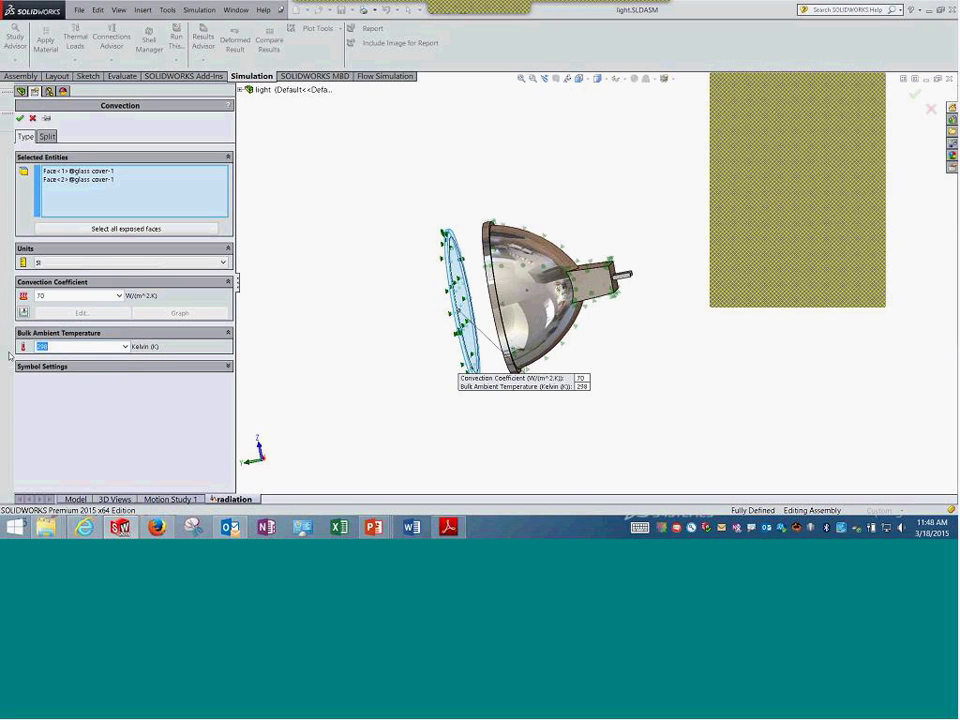
middle_drag(367, 310, 423, 345)
key(Return)
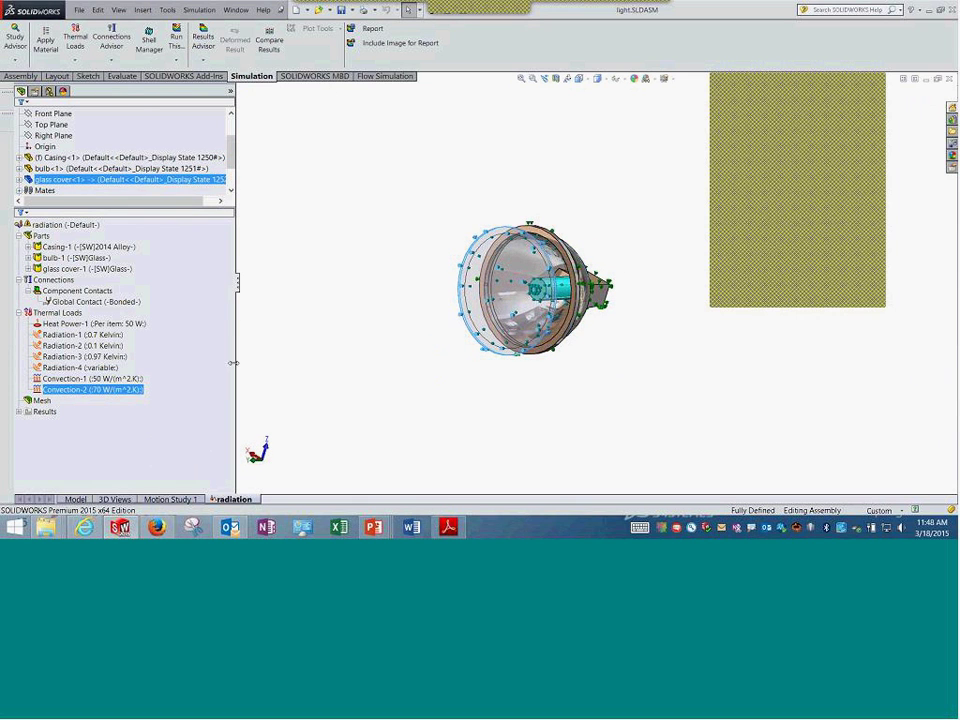
- Highlight the four radiation loads, Radiation-1 to Radiation-4, and inspect the lamp assembly from different sides
click(80, 367)
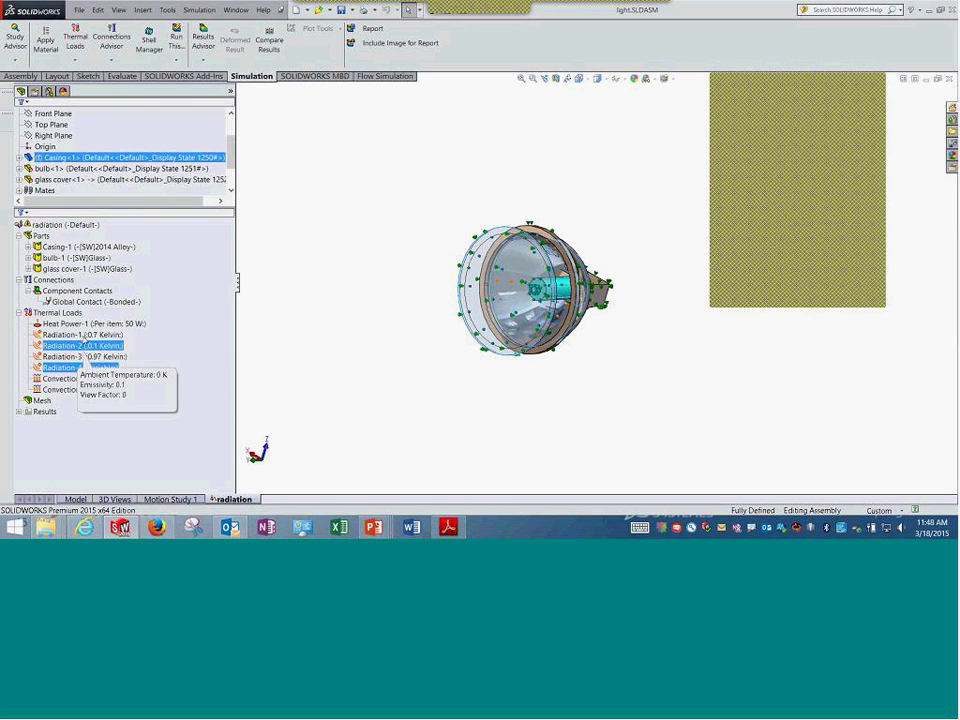
shift+click(80, 334)
click(339, 299)
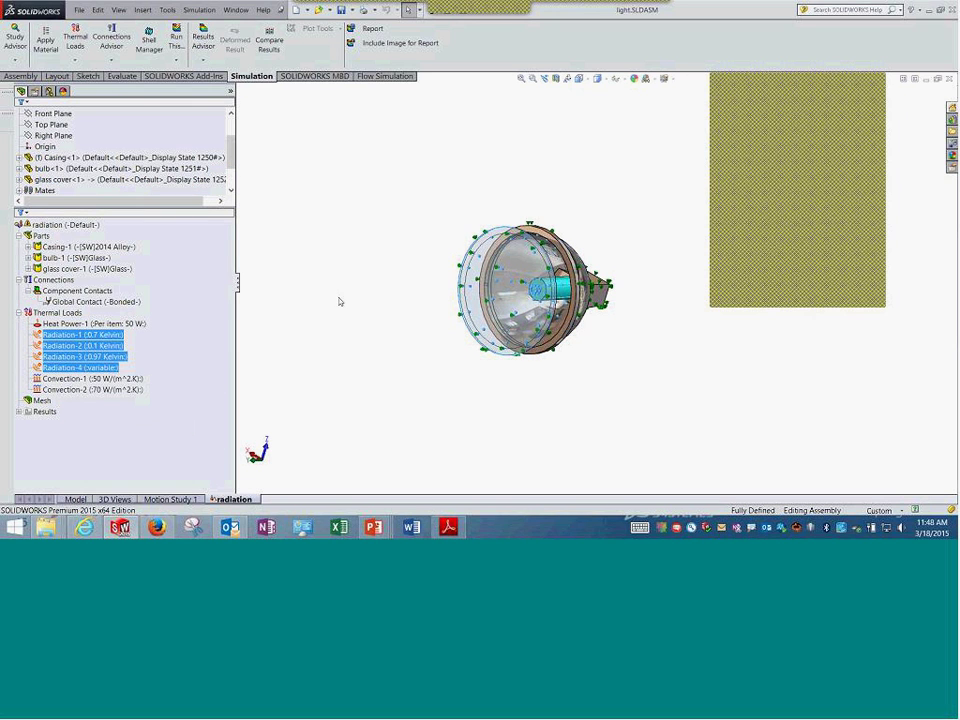
middle_drag(343, 231, 441, 279)
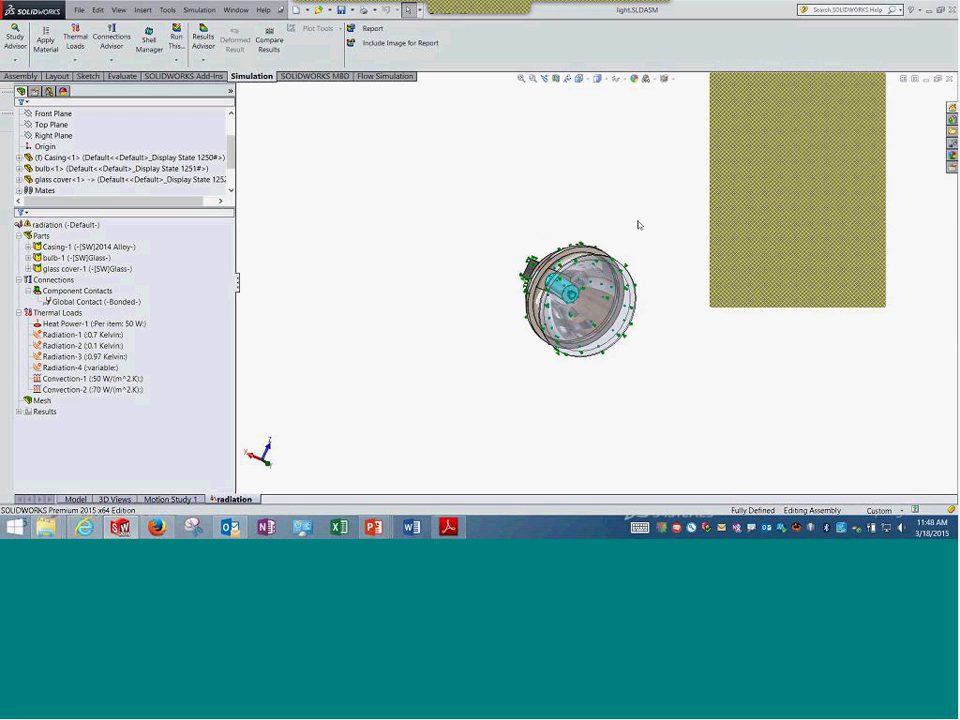
scroll(639, 223, down, 3)
middle_drag(562, 315, 600, 335)
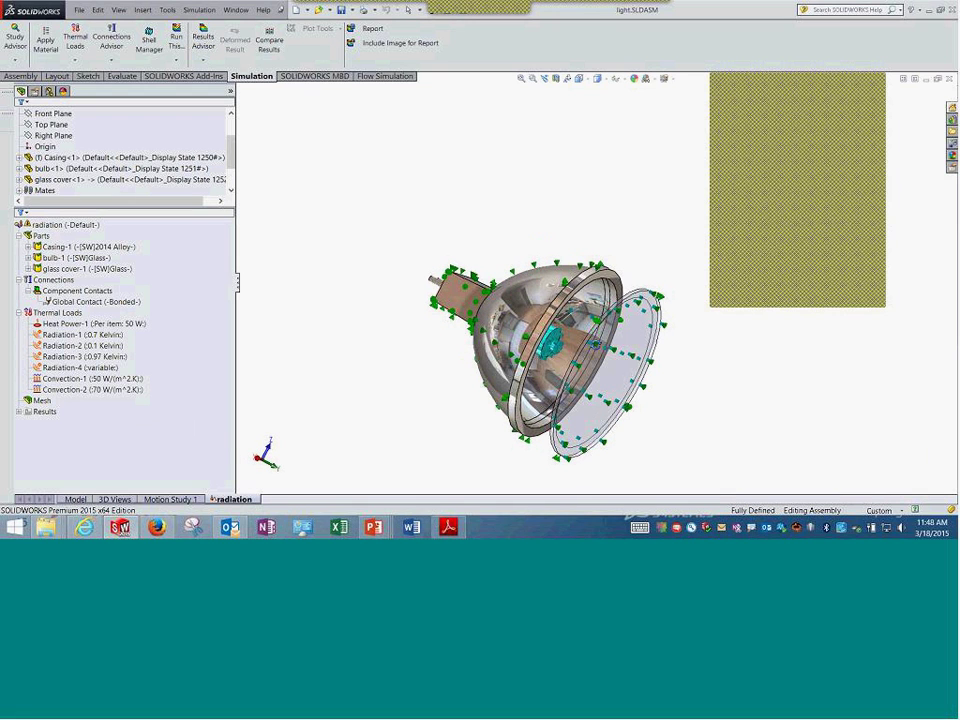
- Review the Radiation-1 definition, including its radiation type, each selected bulb face, emissivity and symbol settings
click(86, 336)
right_click(120, 338)
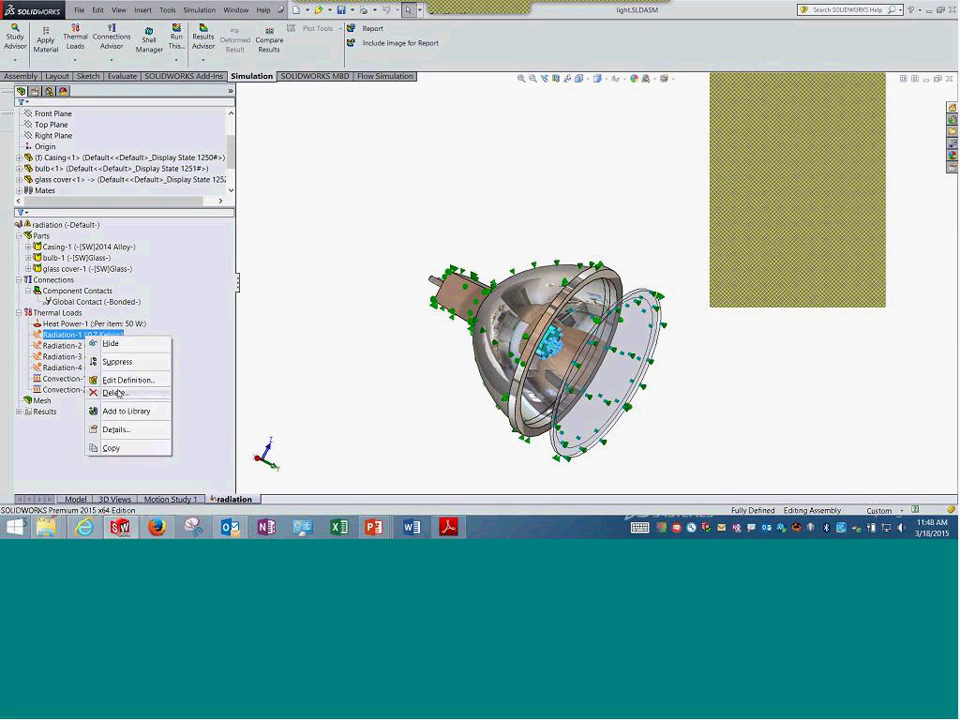
click(185, 377)
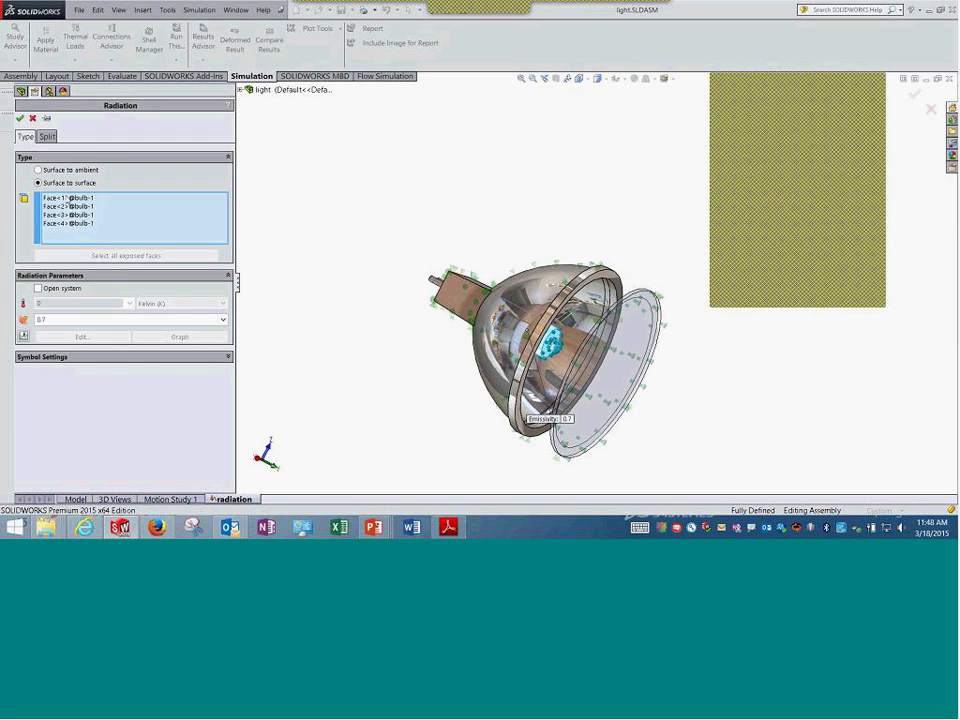
click(68, 198)
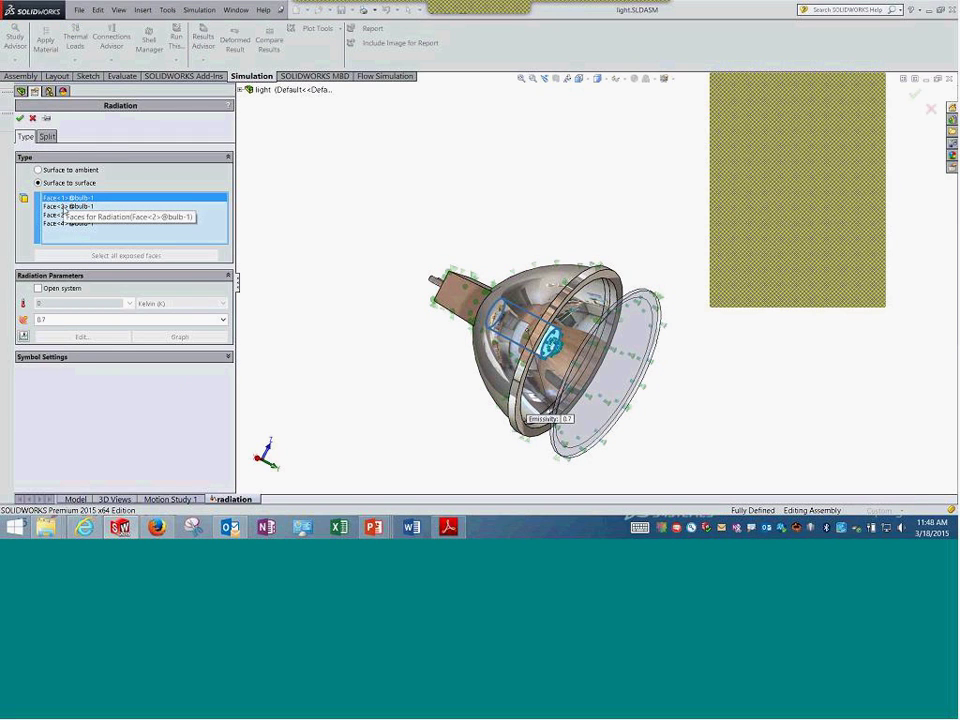
click(66, 206)
click(64, 214)
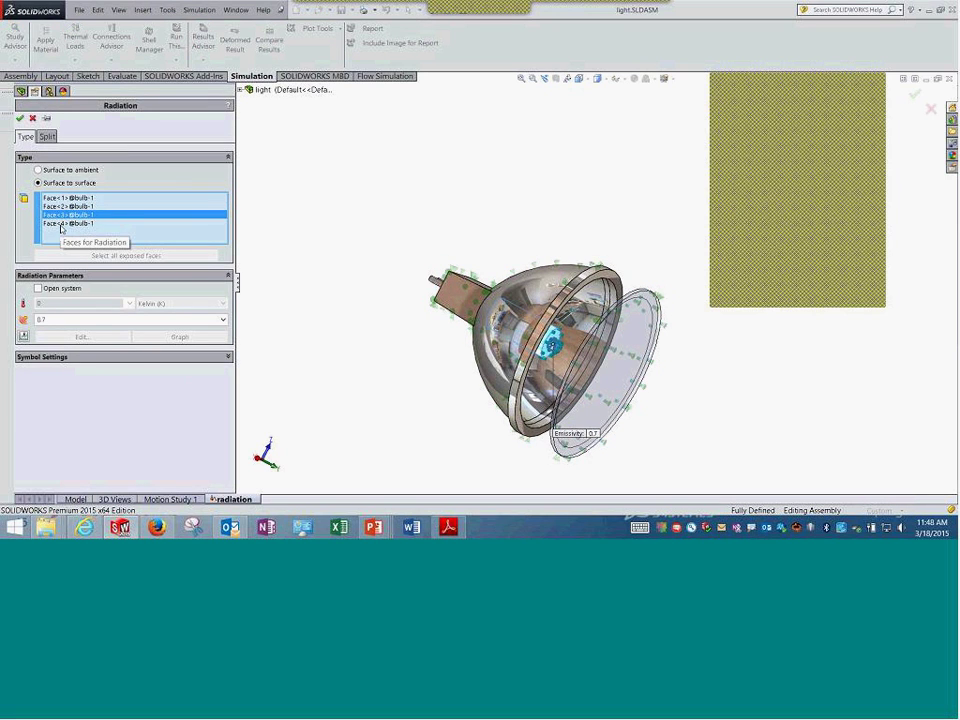
click(66, 198)
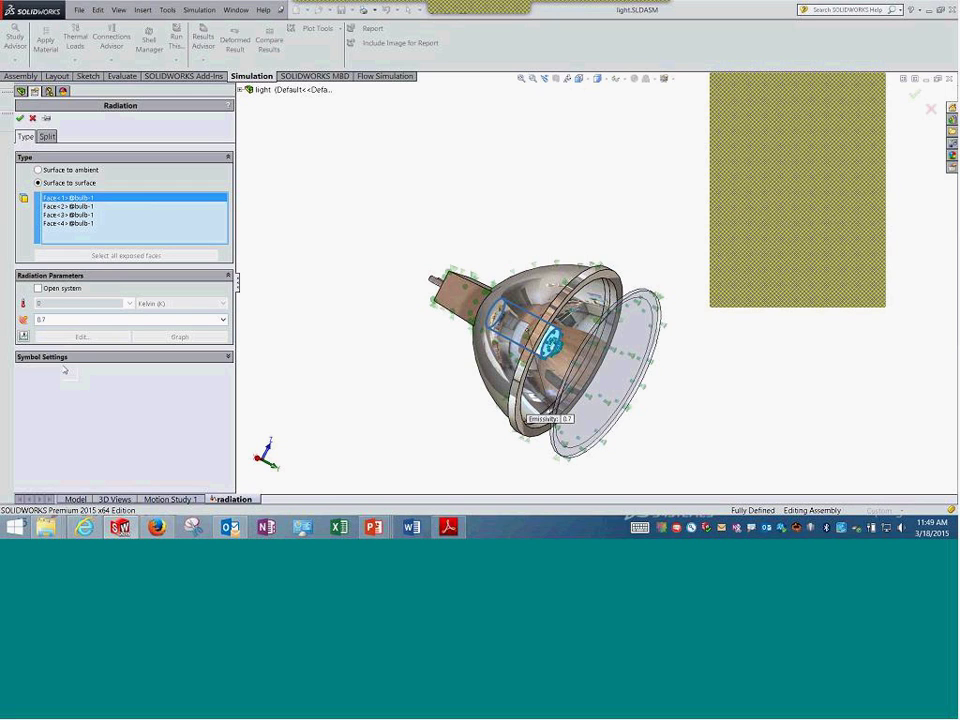
click(62, 357)
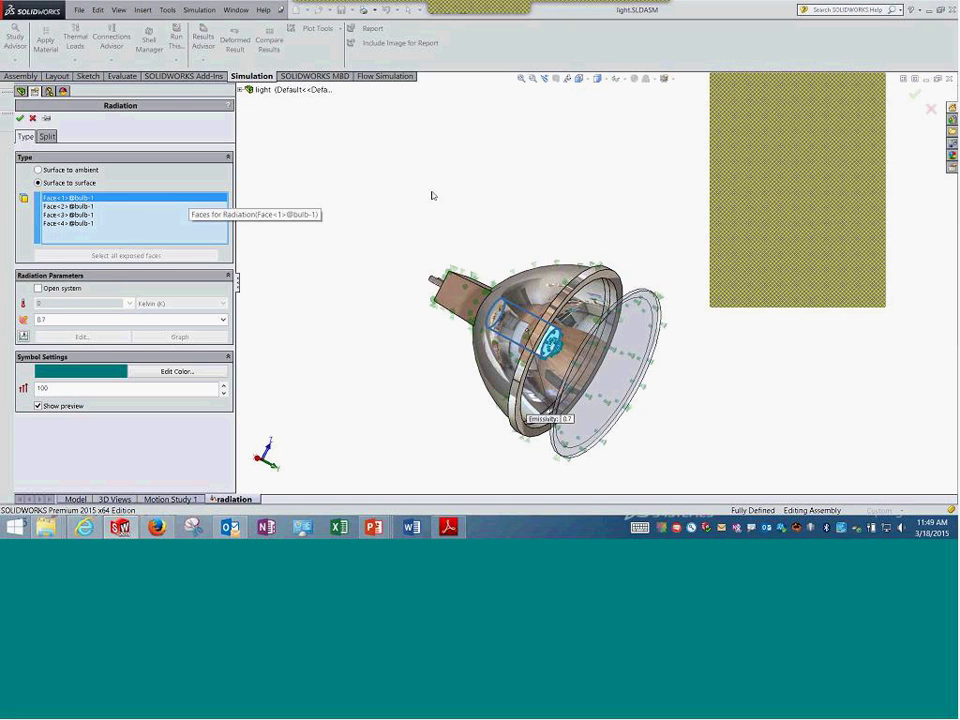
middle_drag(424, 186, 380, 182)
click(32, 119)
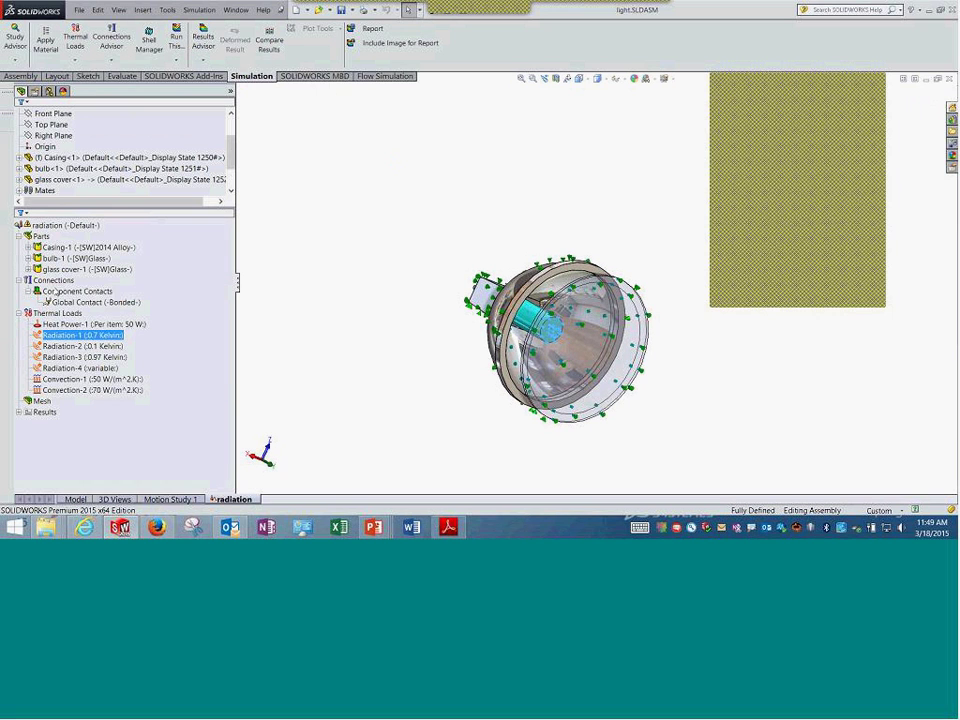
- Review the Radiation-2 definition on the casing's inner reflector face, including its radiation type and emissivity
right_click(80, 346)
click(107, 393)
middle_drag(330, 225, 355, 263)
scroll(655, 320, down, 5)
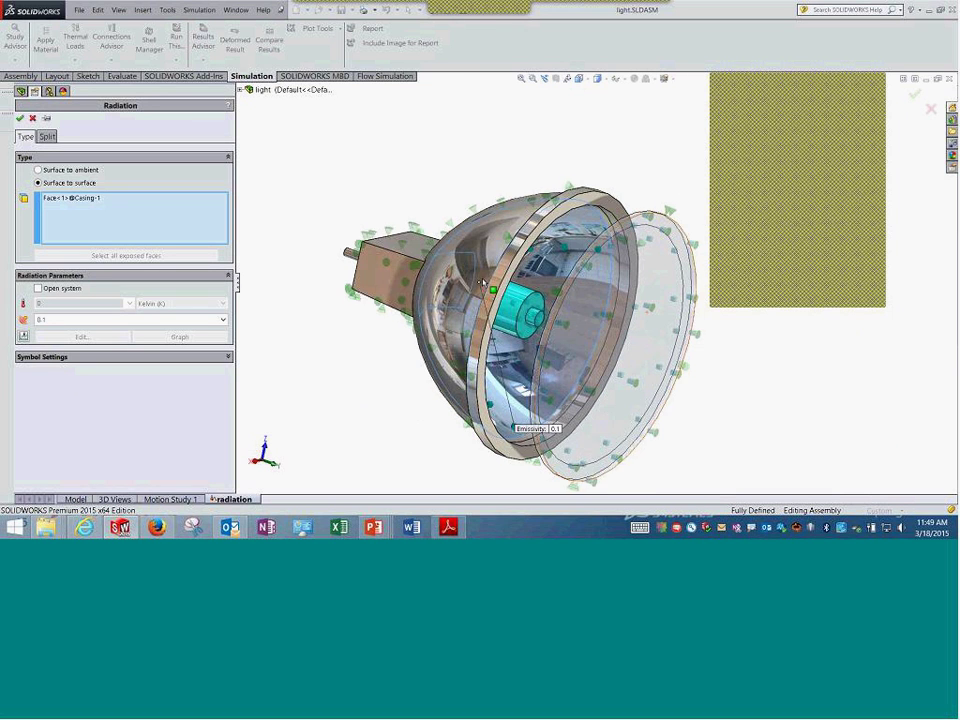
click(70, 197)
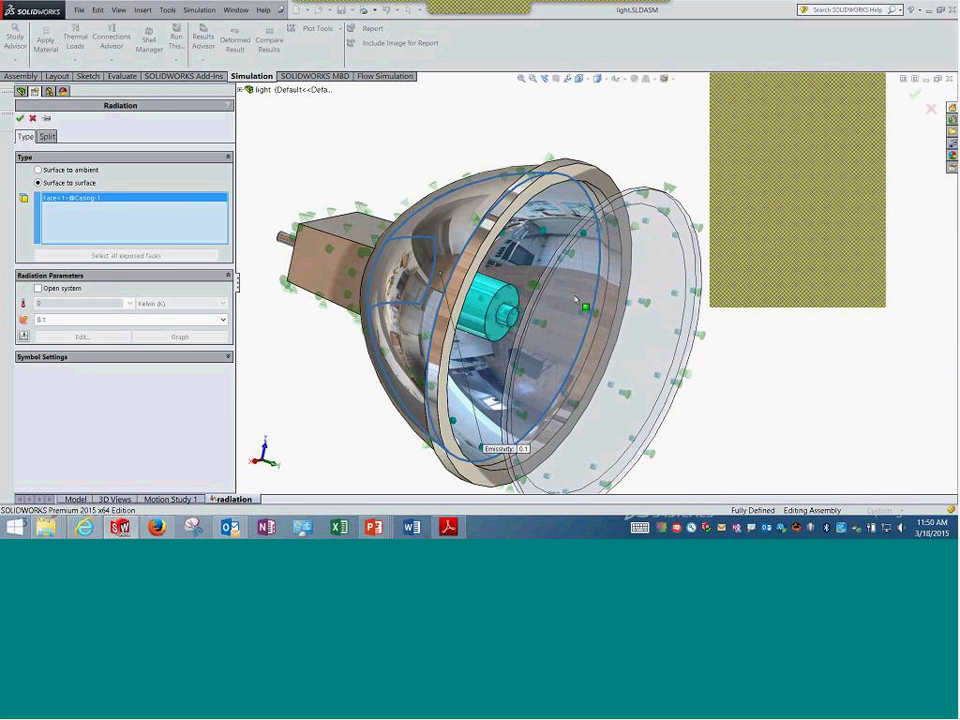
scroll(590, 312, up, 2)
middle_drag(578, 310, 491, 328)
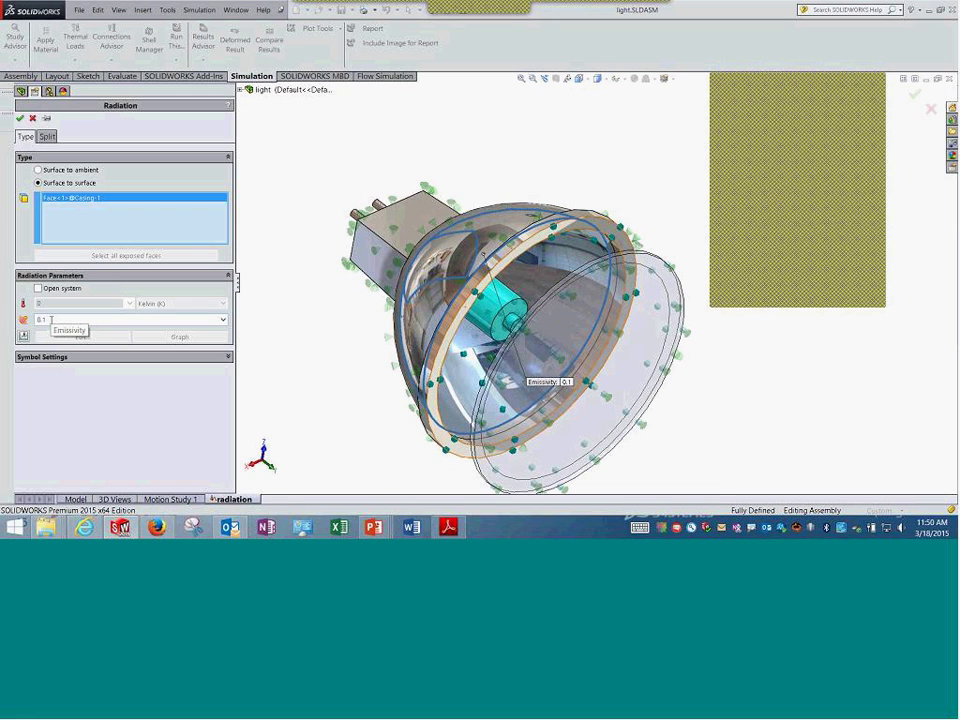
click(33, 118)
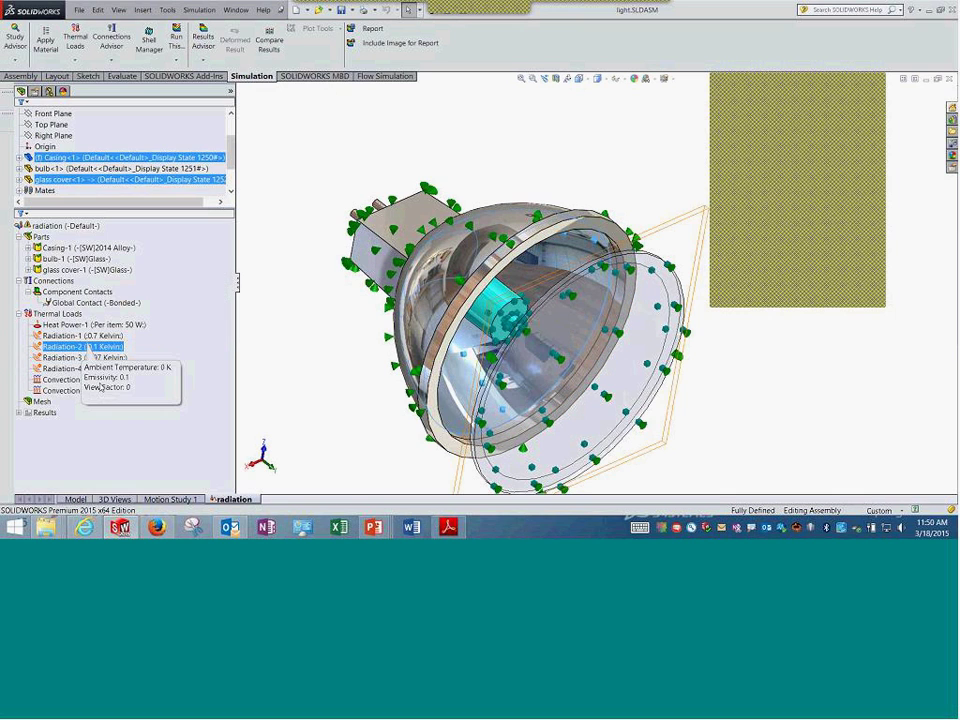
- Review the Radiation-2 definition and the Radiation-3 definition on the glass cover's inner face, leaving their settings as defined
double_click(88, 352)
key(Escape)
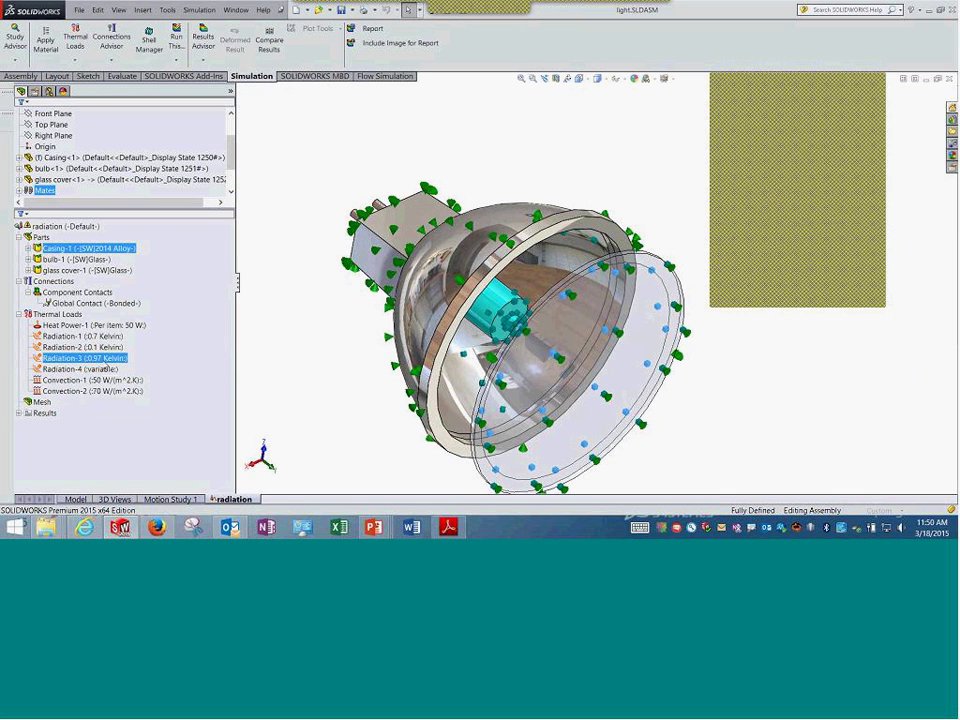
click(82, 347)
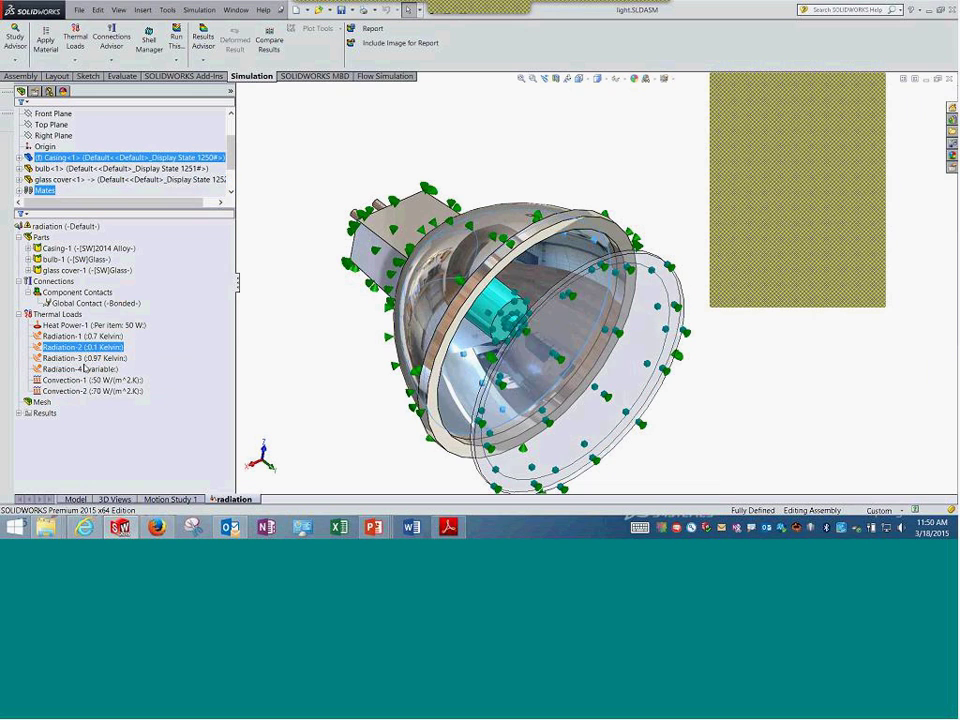
click(86, 359)
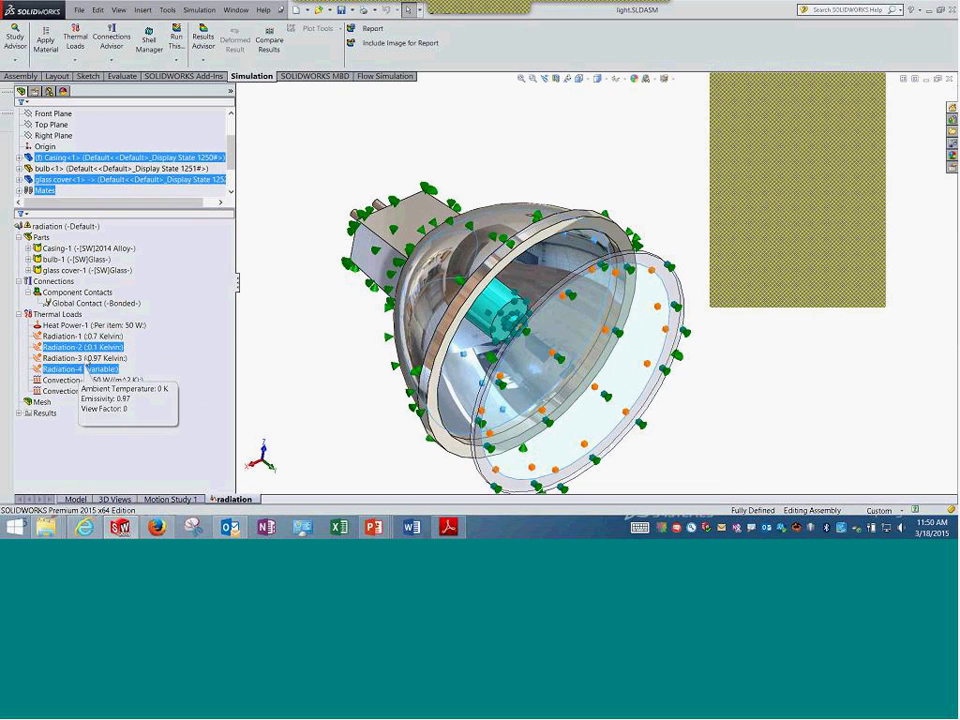
right_click(86, 359)
click(122, 401)
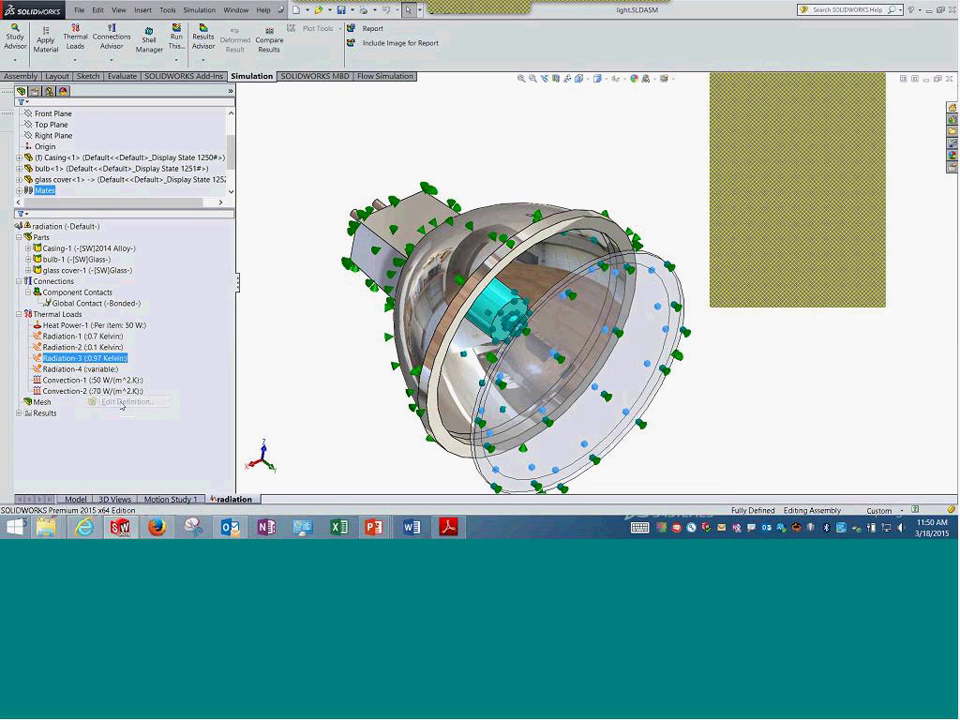
key(Escape)
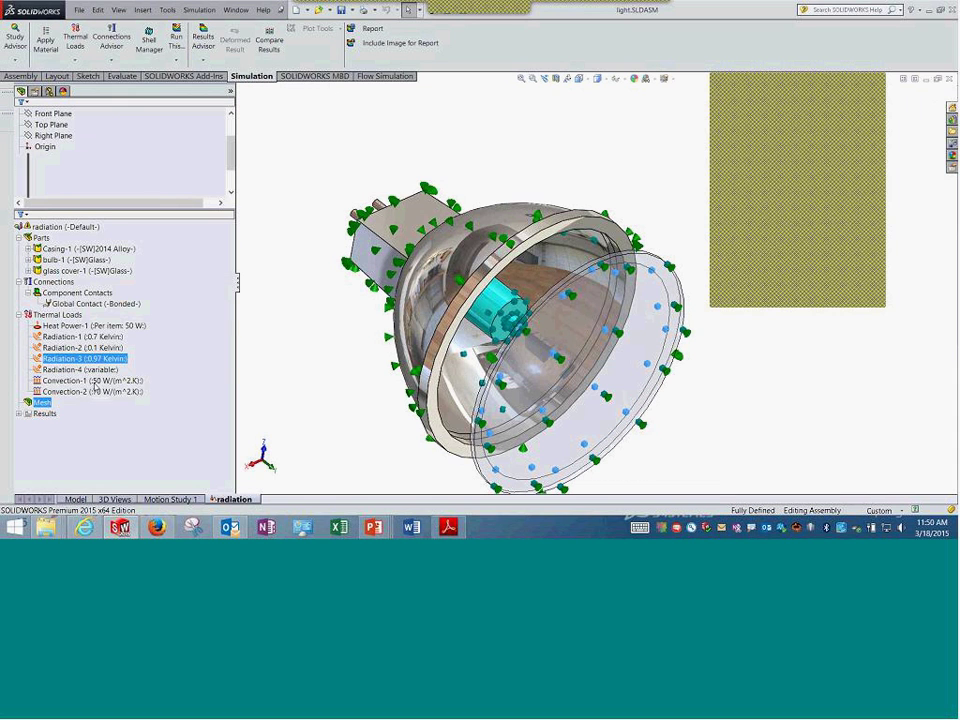
- Recheck the Radiation-2 definition on the reflector and the Radiation-1 definition on the bulb for comparison
click(85, 347)
right_click(133, 347)
click(146, 390)
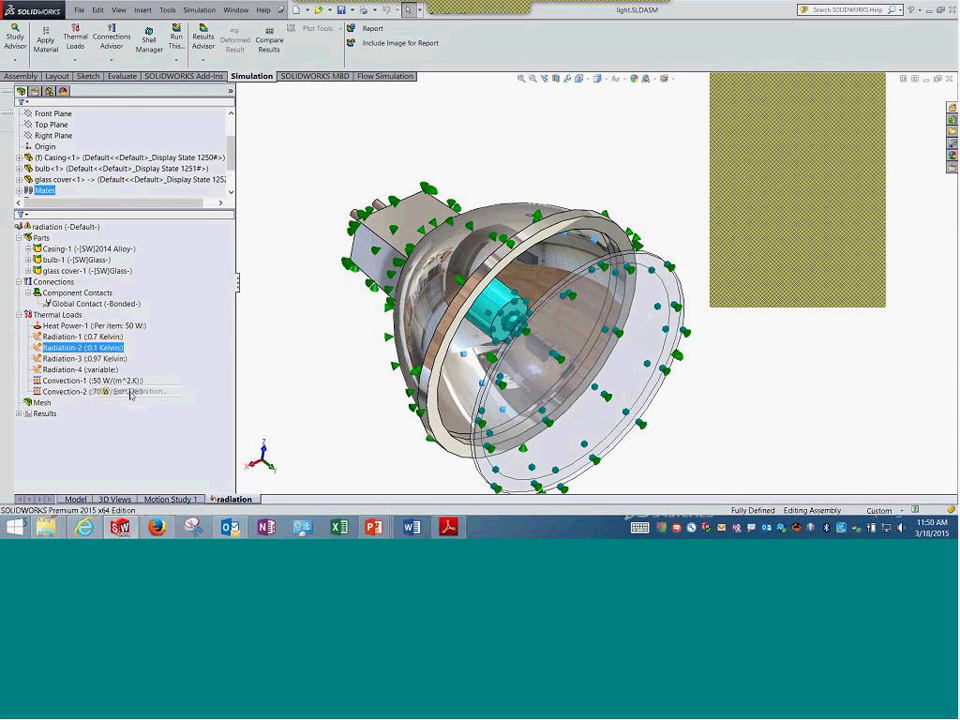
key(Escape)
ctrl+click(100, 337)
right_click(100, 340)
click(100, 337)
- Open the Radiation-4 definition on the glass cover, inspect the lamp from its open side, and close the definition
click(80, 370)
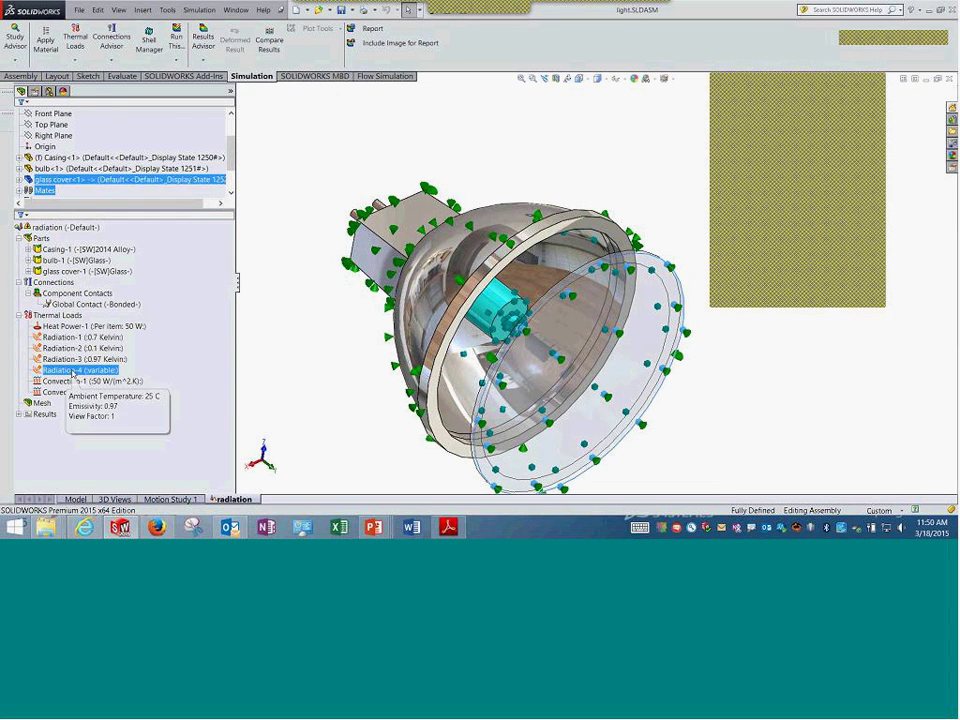
right_click(78, 372)
click(105, 414)
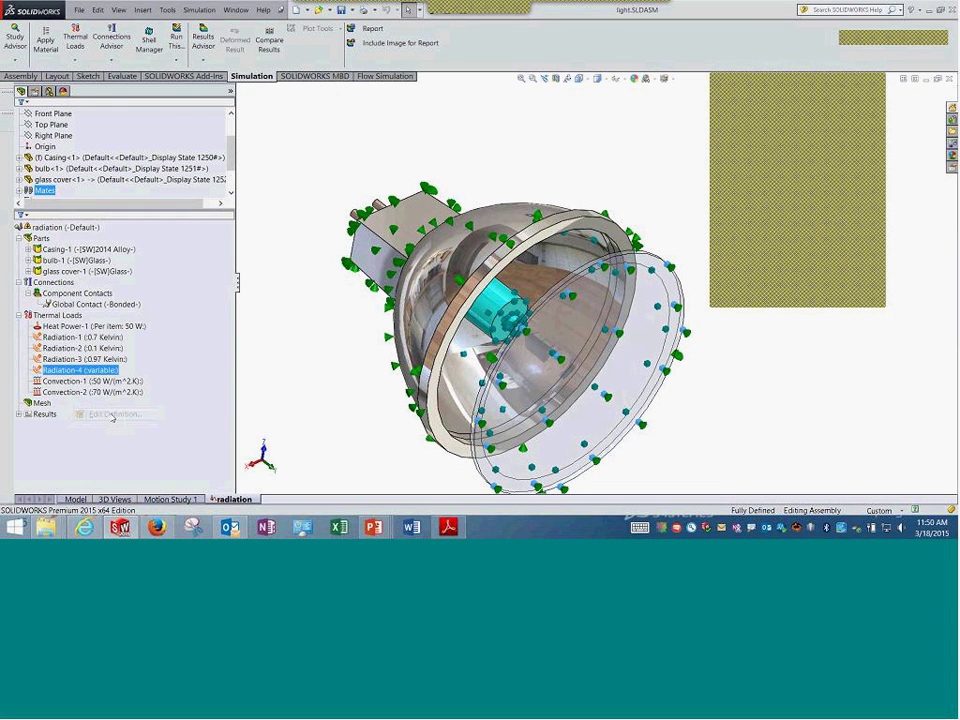
middle_drag(300, 381, 280, 413)
key(Return)
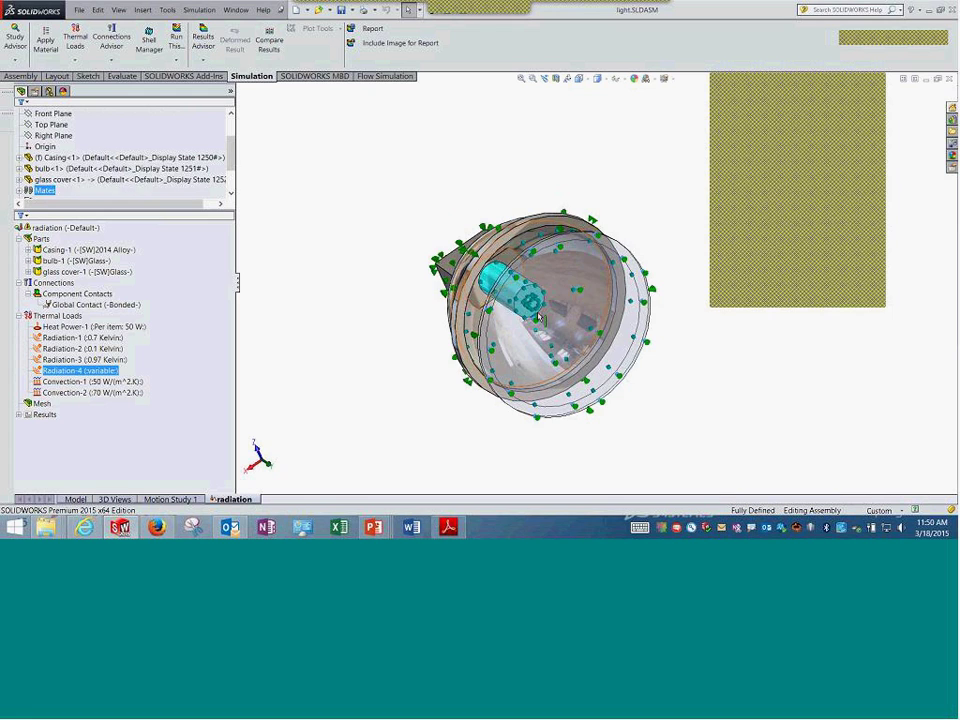
- Highlight the bulb and the Radiation-1, Radiation-2 and Radiation-3 loads, and examine which lamp faces exchange radiation with each other
scroll(548, 308, down, 2)
scroll(548, 308, down, 1)
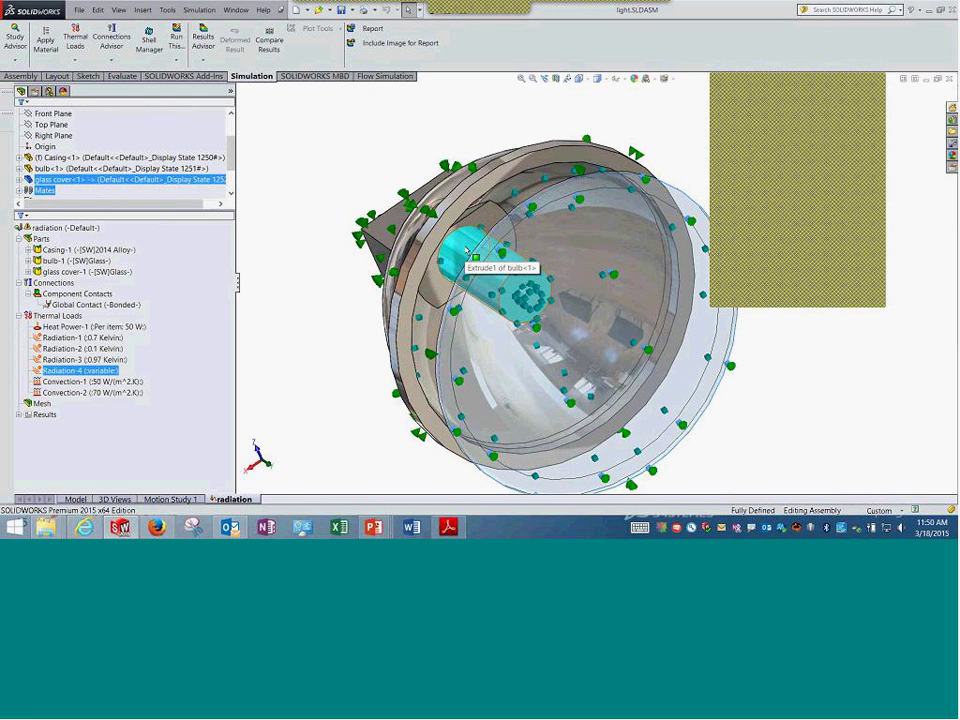
click(466, 250)
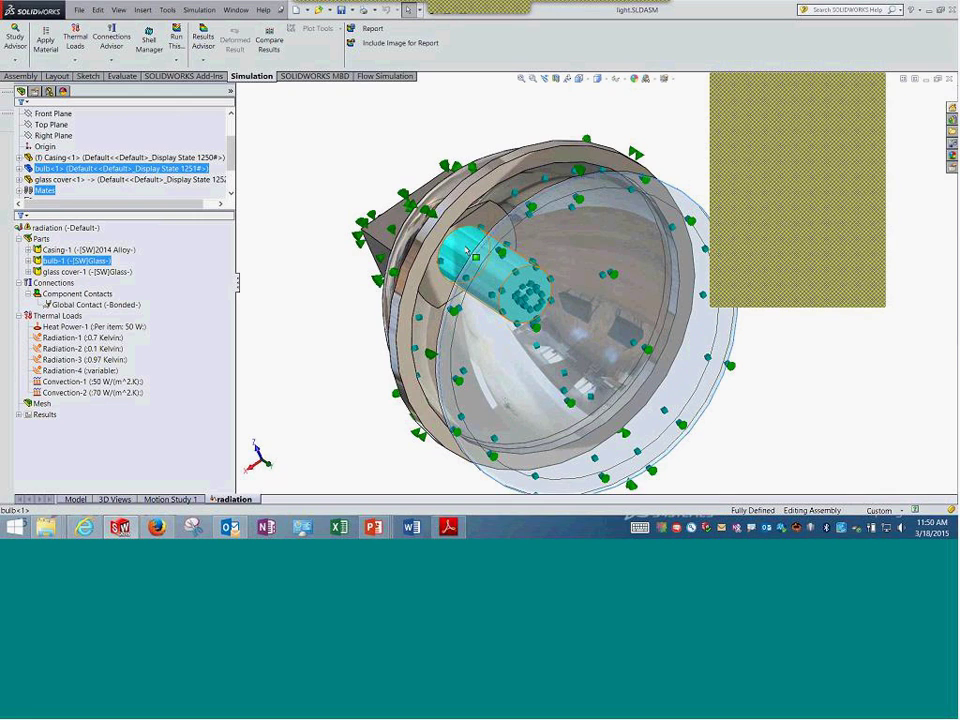
click(90, 327)
click(90, 338)
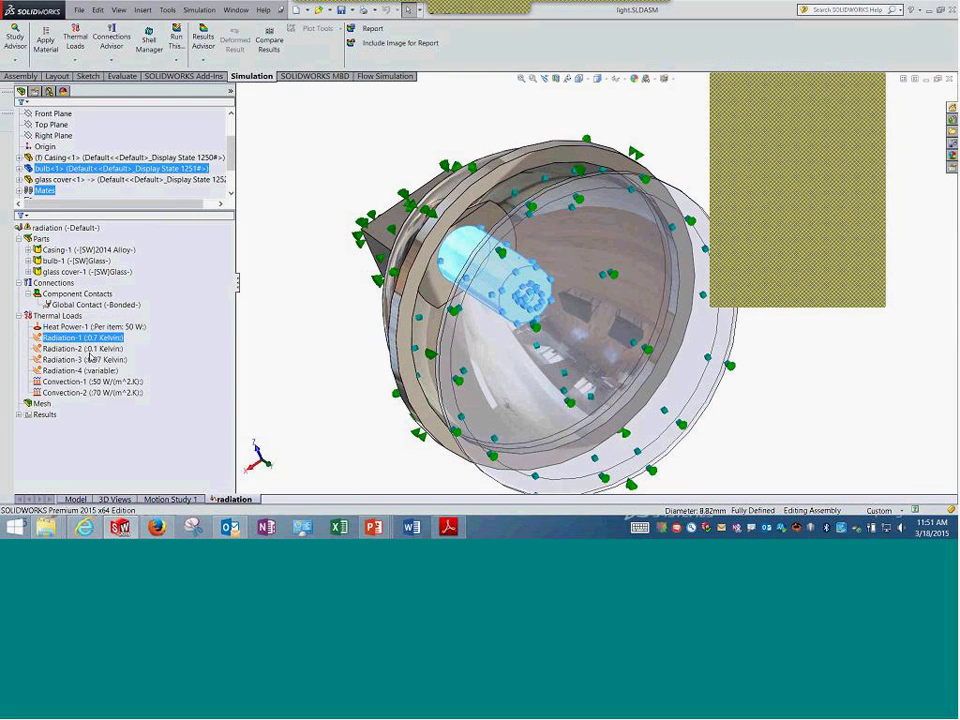
ctrl+click(85, 349)
ctrl+click(82, 360)
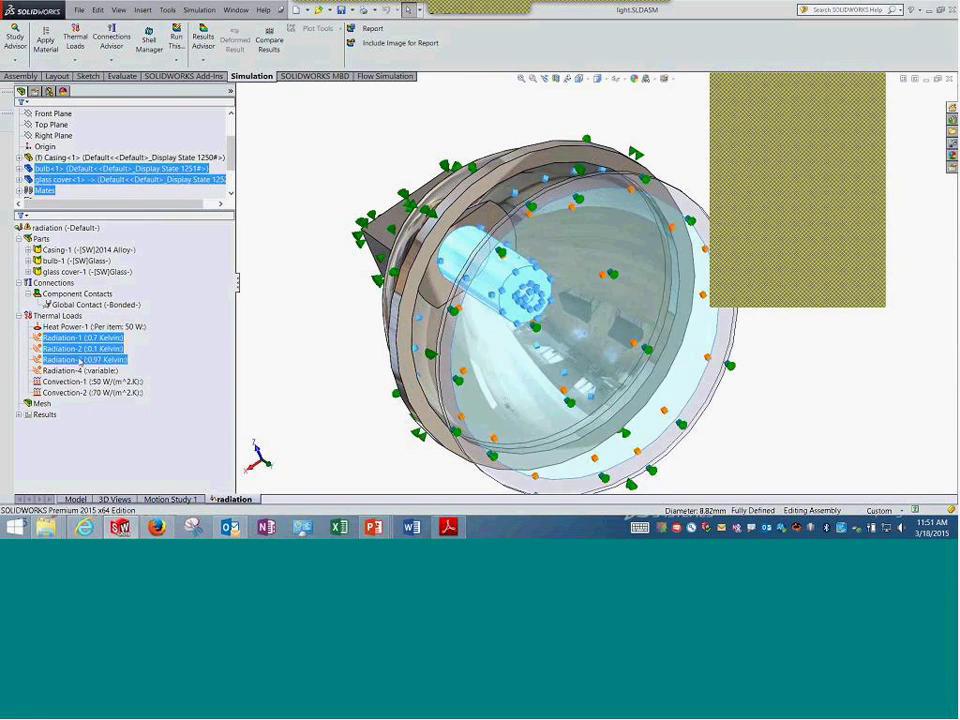
scroll(297, 344, up, 1)
middle_drag(296, 343, 294, 400)
scroll(540, 285, down, 4)
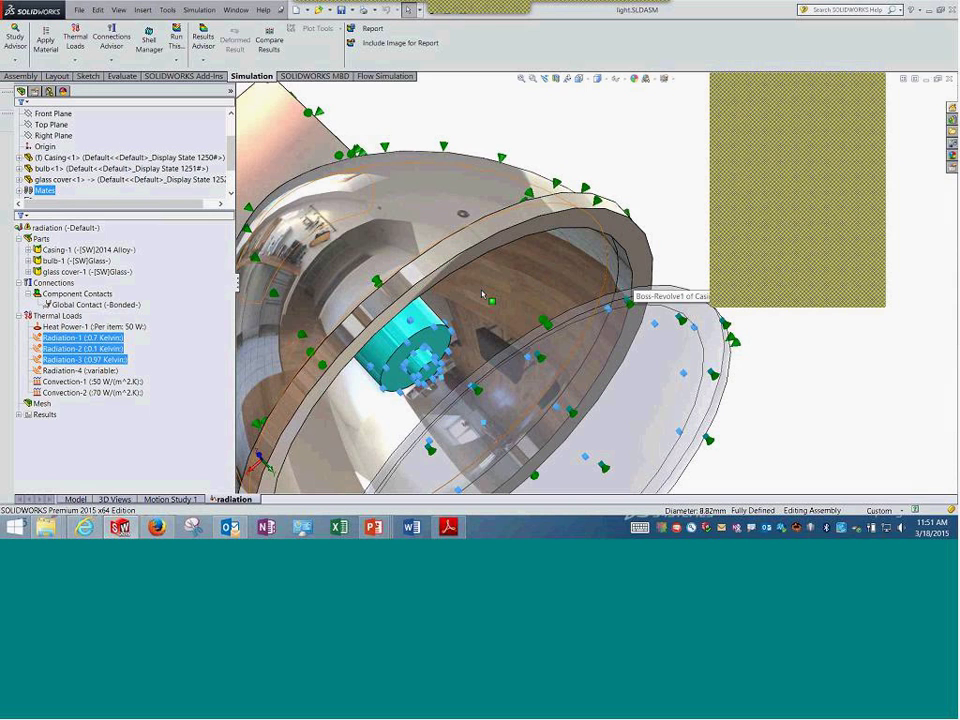
scroll(604, 340, up, 5)
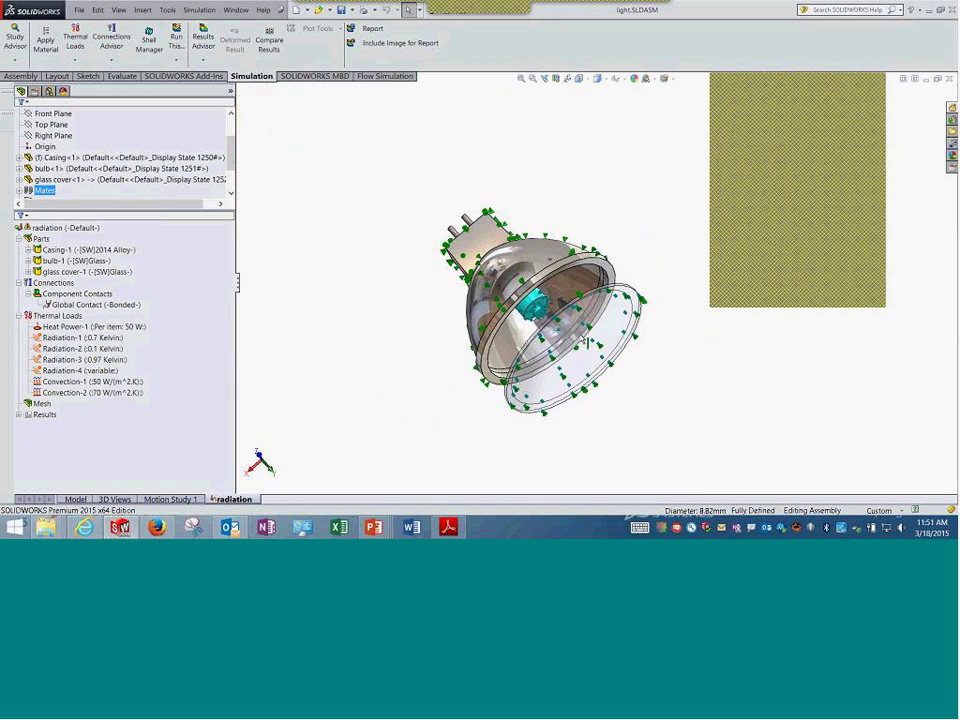
- Review the Radiation-4 surface-to-ambient definition, including its glass cover face, ambient temperature, emissivity and view factor
right_click(98, 370)
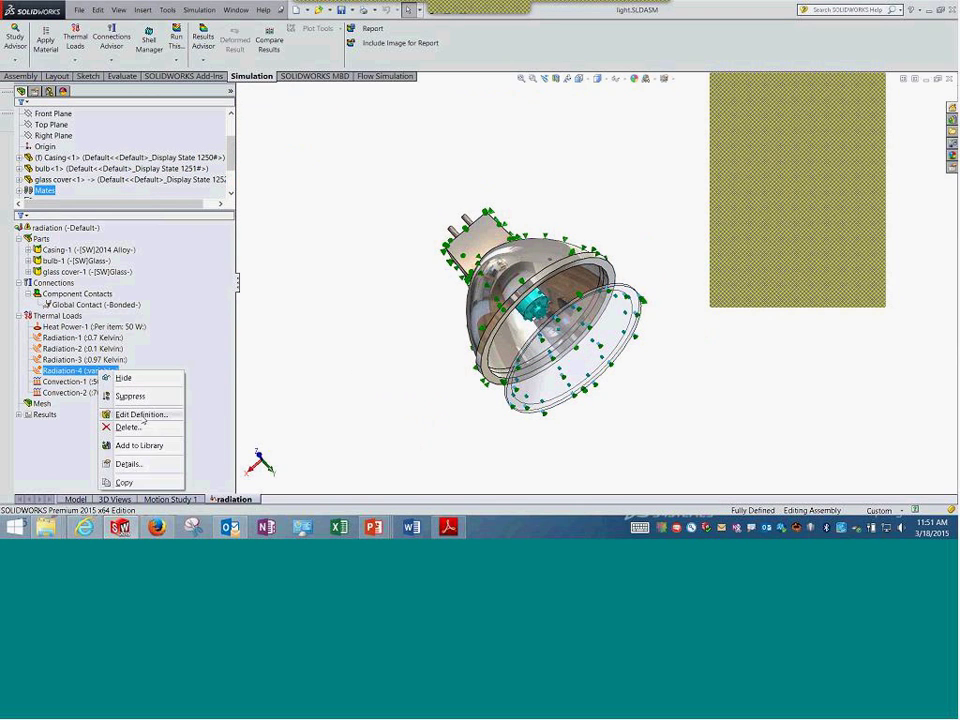
click(141, 416)
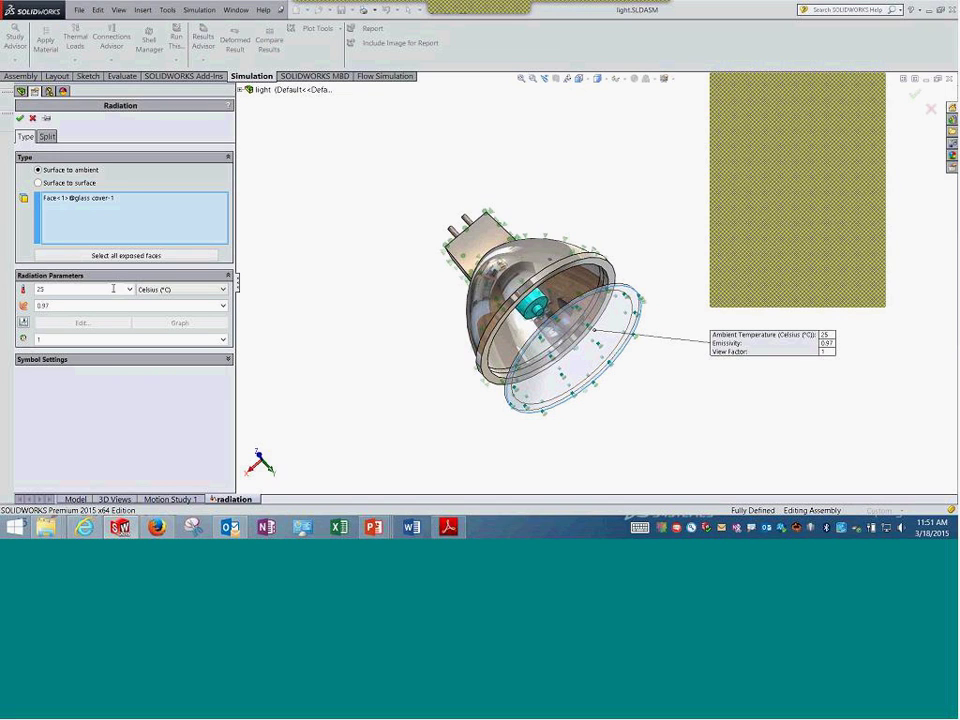
click(77, 204)
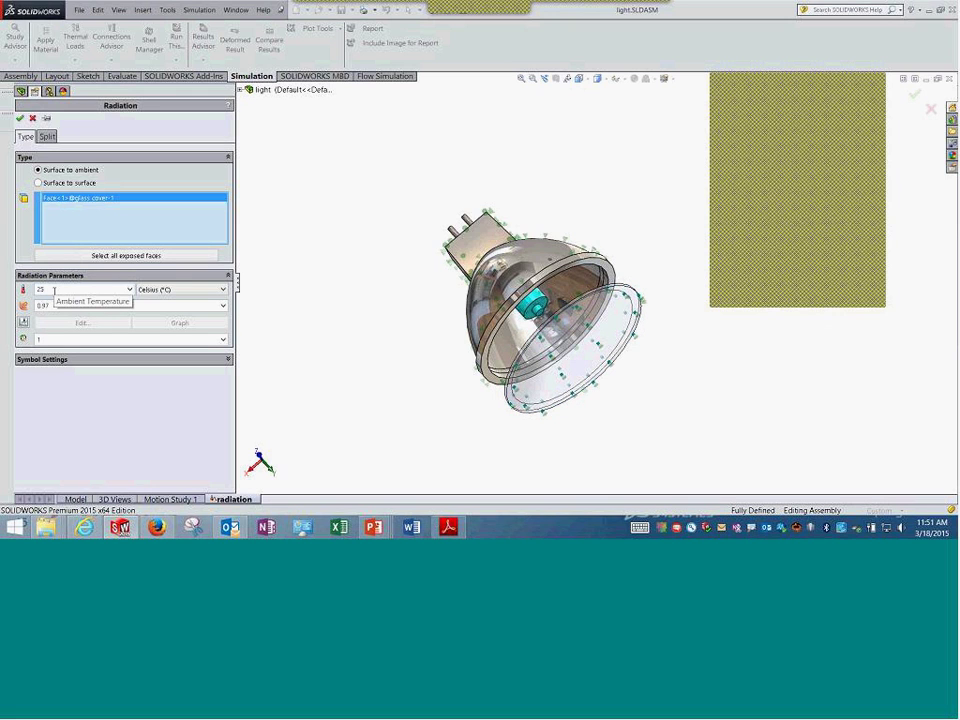
key(Return)
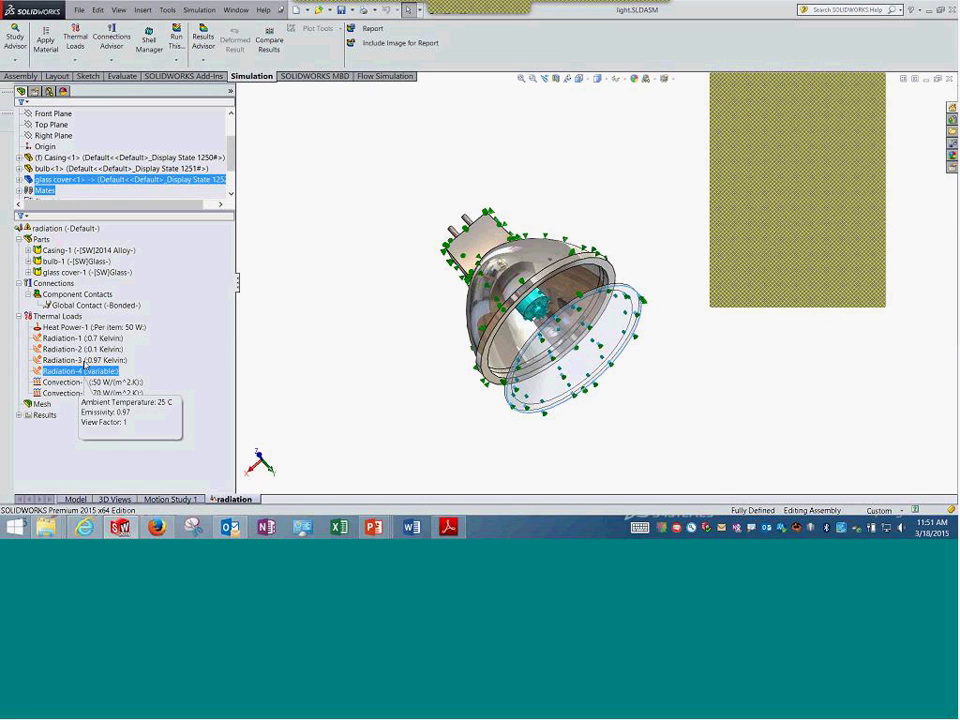
- Review the Radiation-3 definition, comparing its parameters under Surface to ambient and Surface to surface, and keep Surface to surface
right_click(85, 367)
click(125, 401)
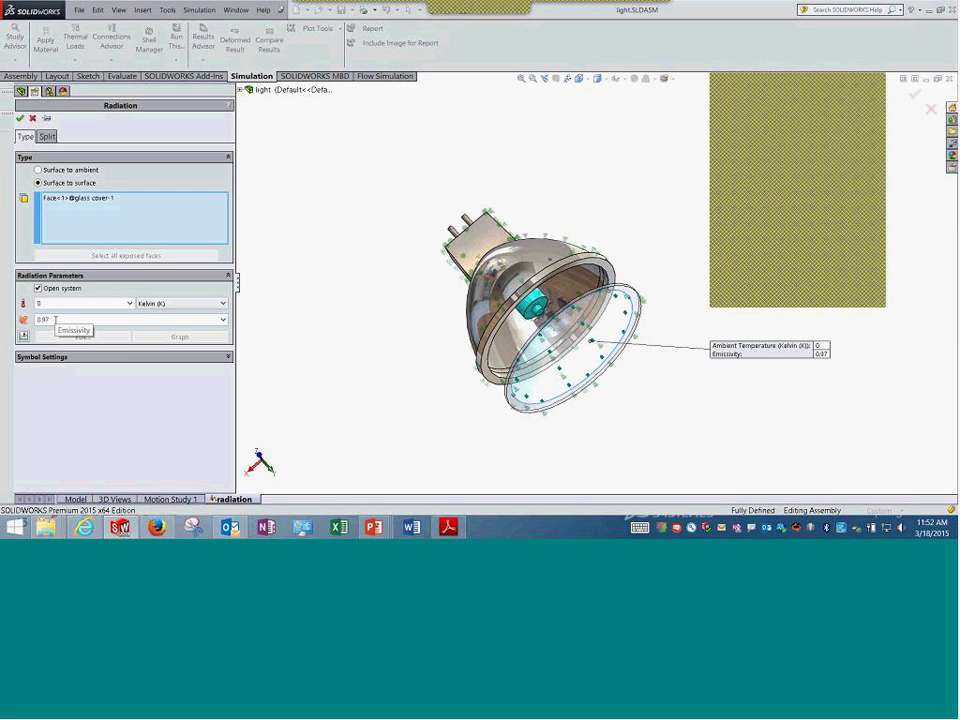
click(38, 170)
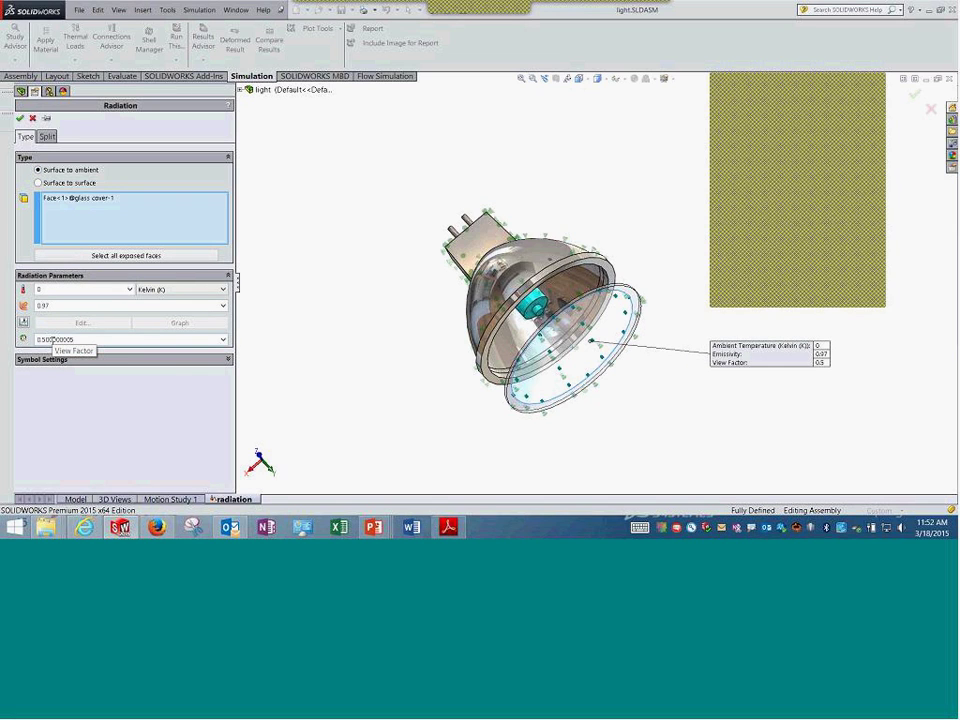
click(72, 183)
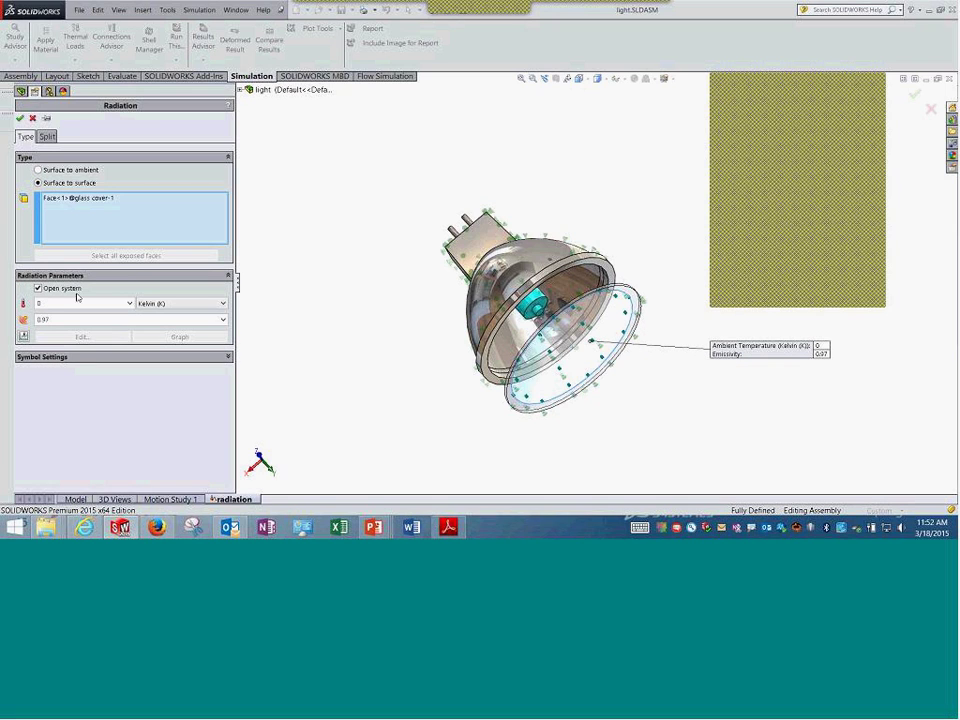
click(65, 357)
click(19, 118)
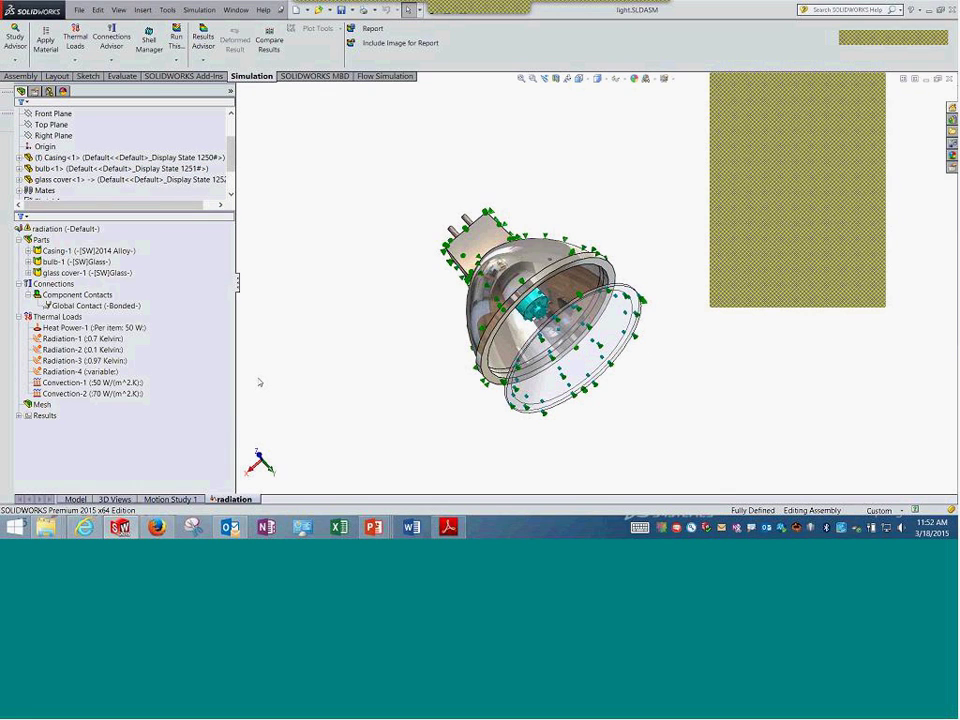
- Run the radiation study and expand the solver status window to show the solution details, moving it clear of the lamp
click(62, 252)
right_click(60, 228)
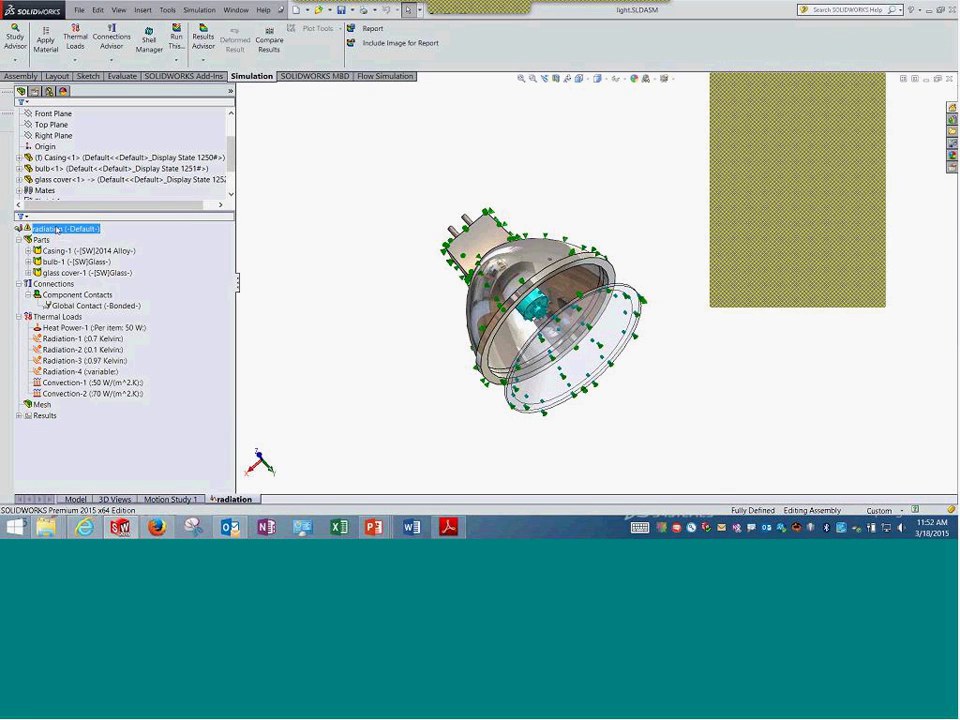
click(72, 246)
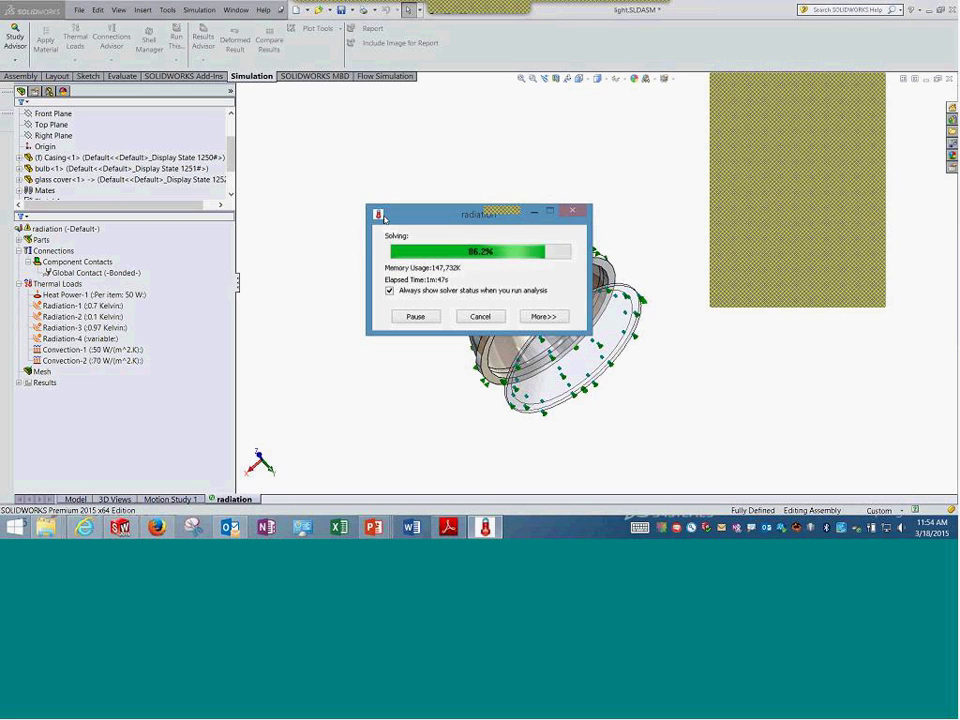
click(541, 316)
drag(470, 208, 385, 111)
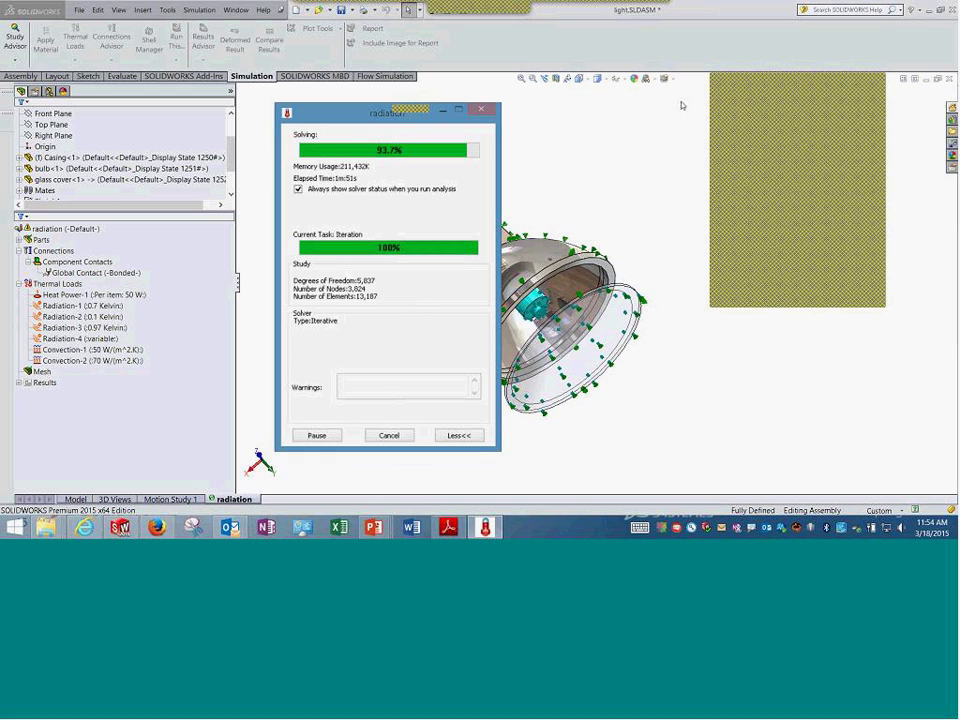